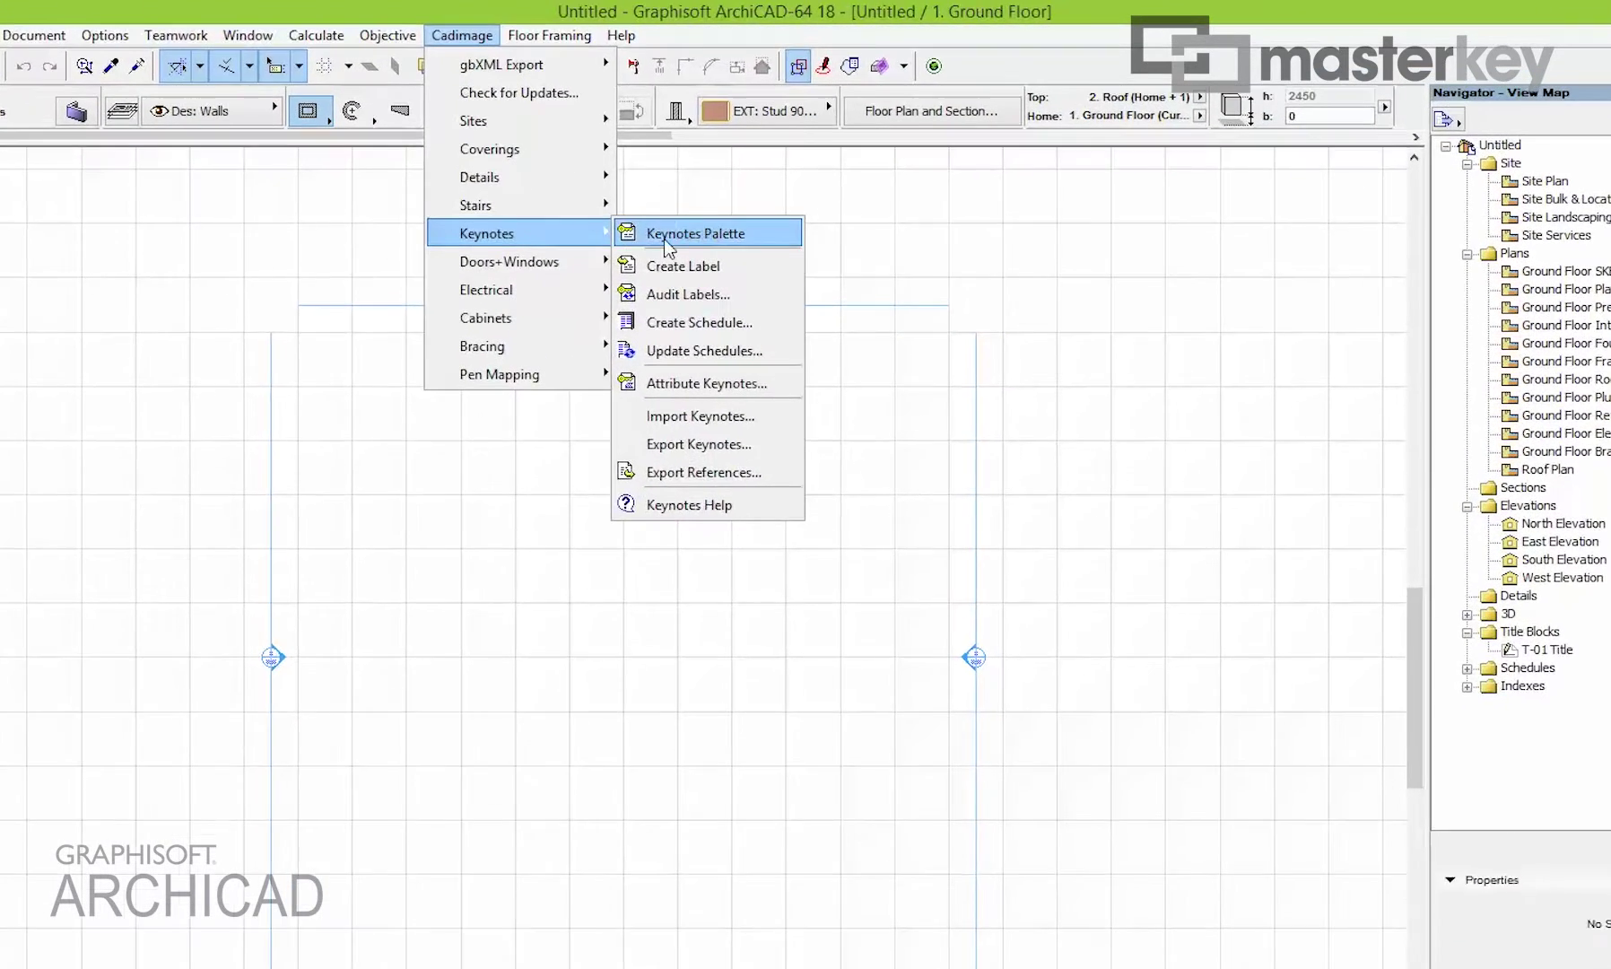
# Open the Keynotes palette, move it clear of the plan centre, and start a keynote import from a local file.
pyautogui.click(675, 237)
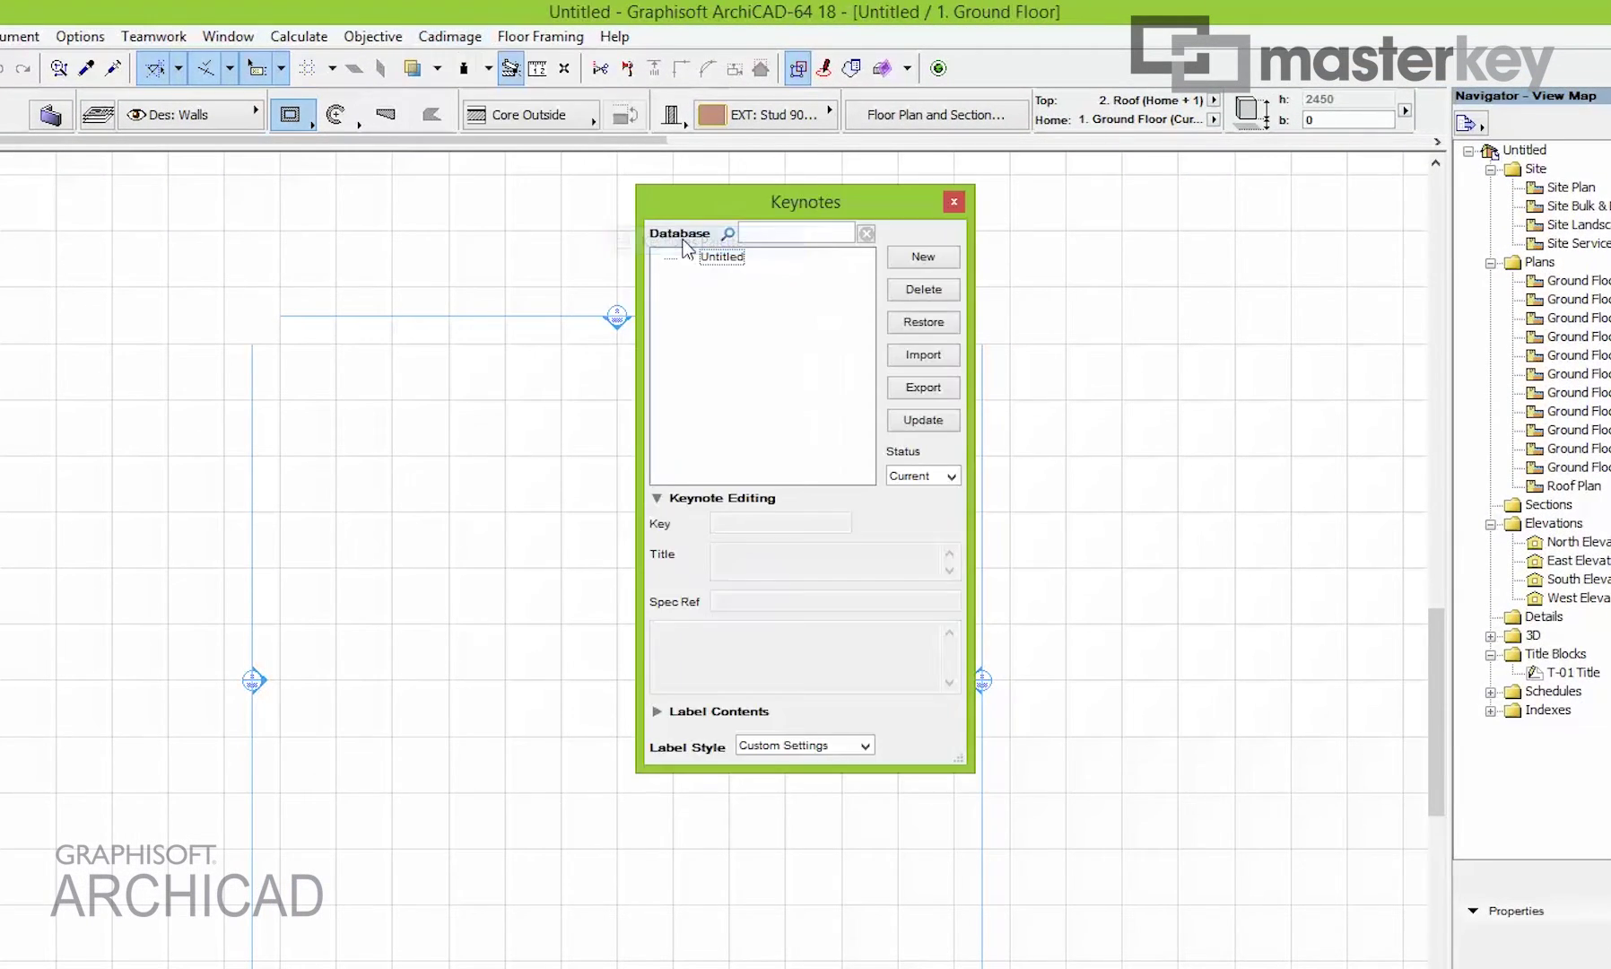
pyautogui.moveTo(818, 195); pyautogui.dragTo(1197, 231)
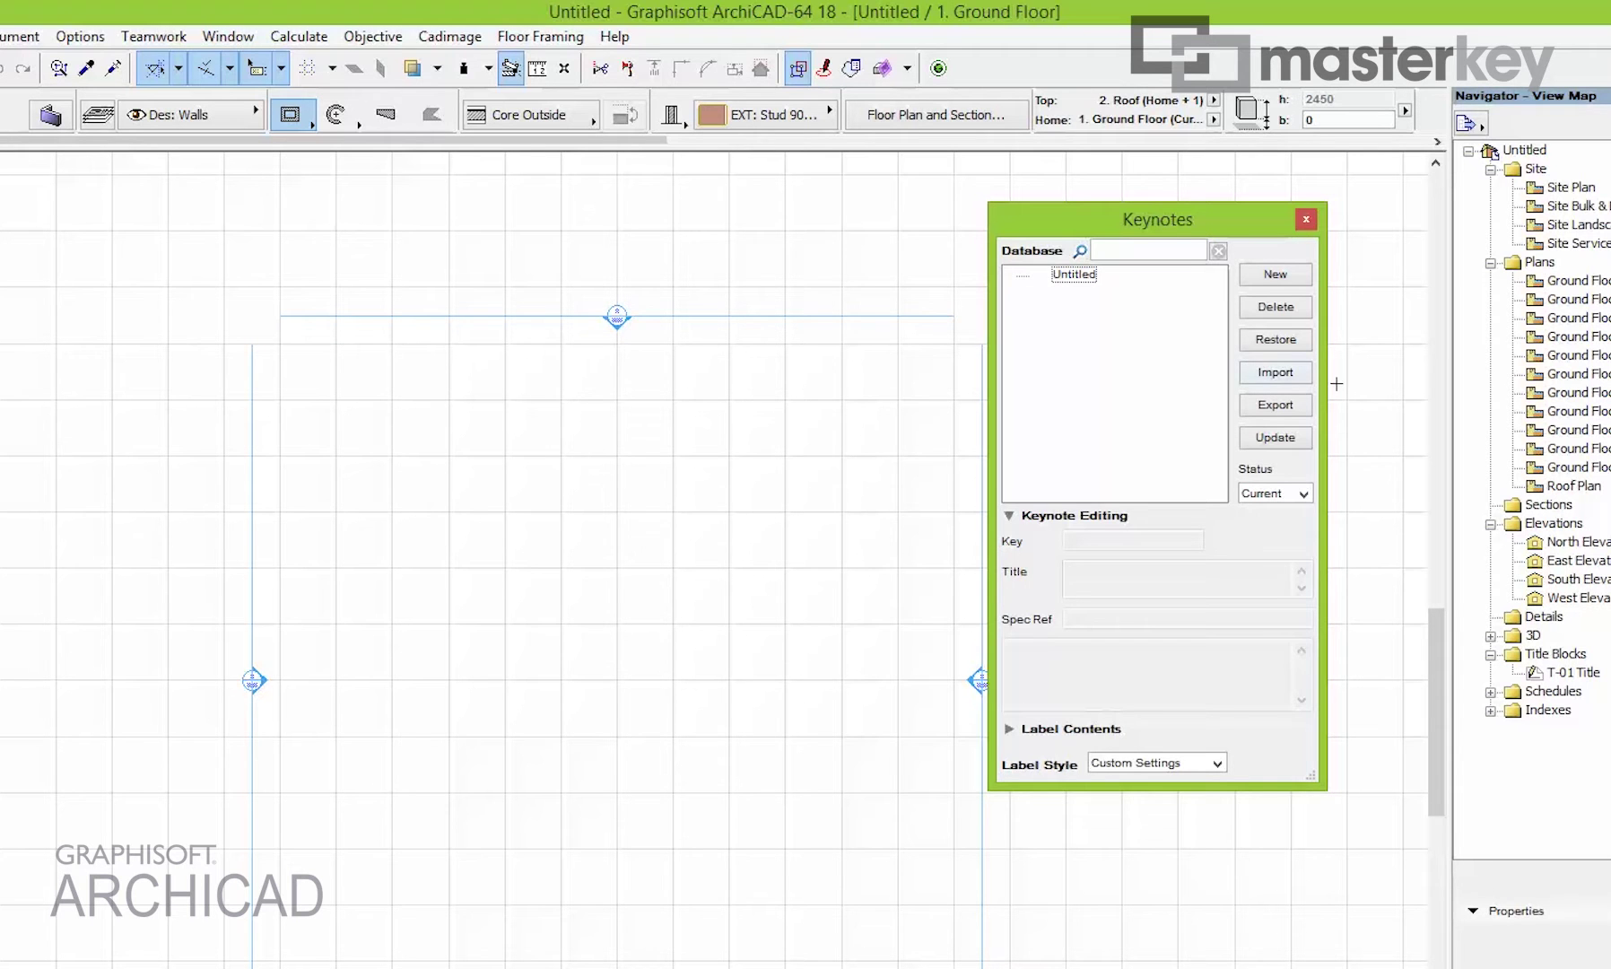
pyautogui.click(1286, 377)
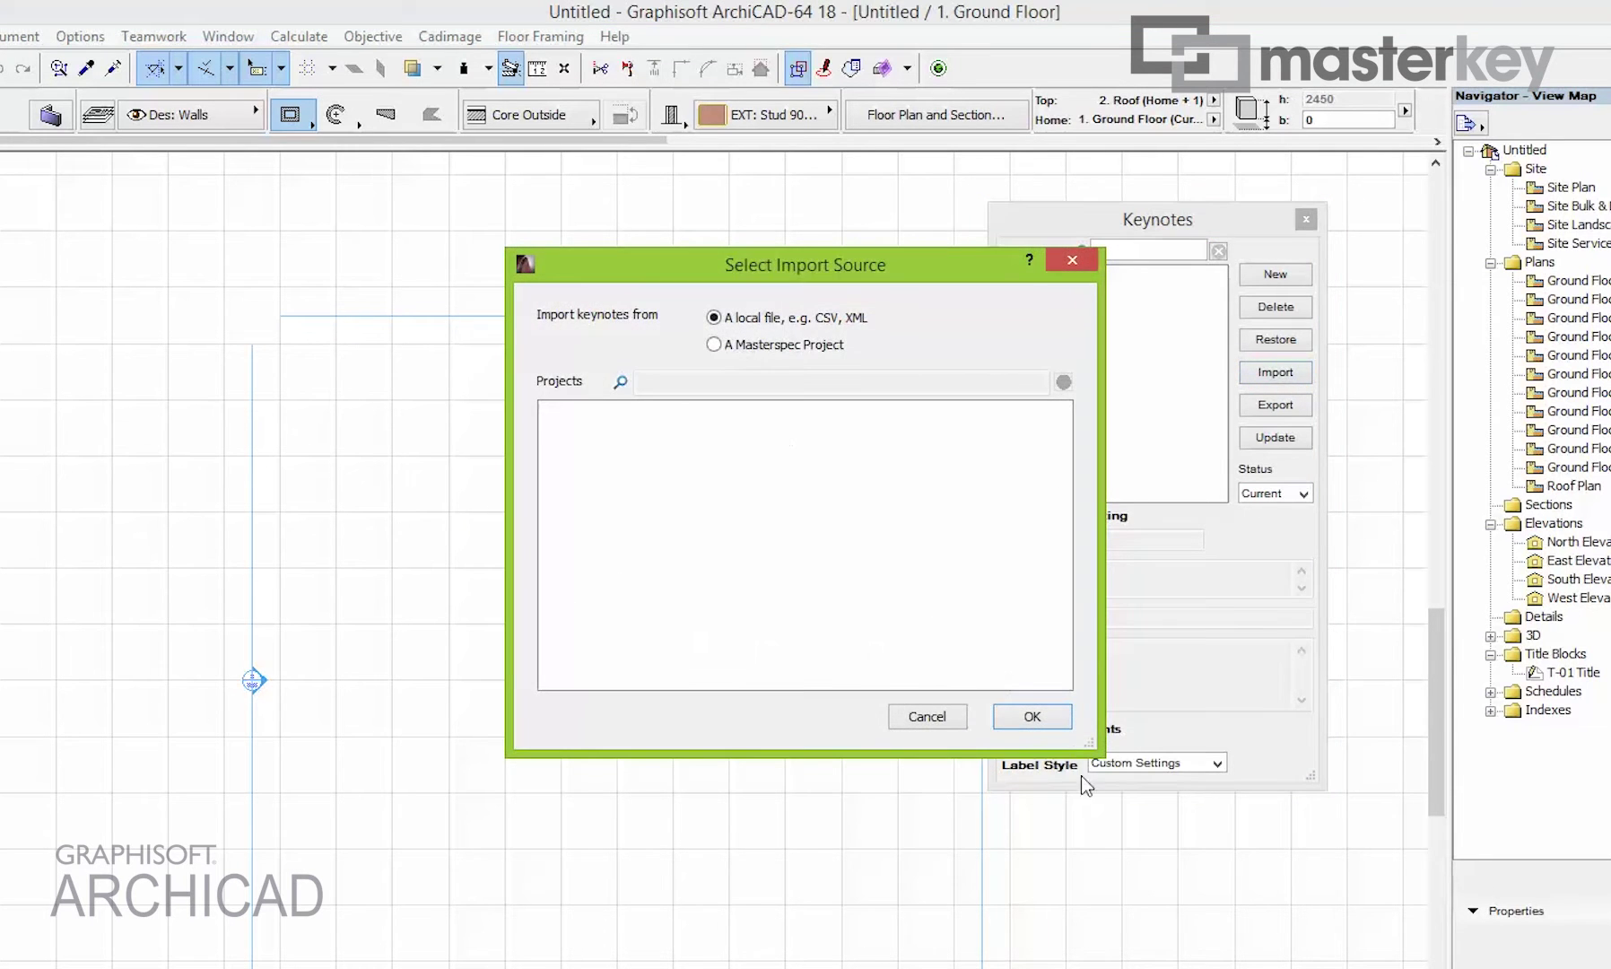
pyautogui.click(1064, 724)
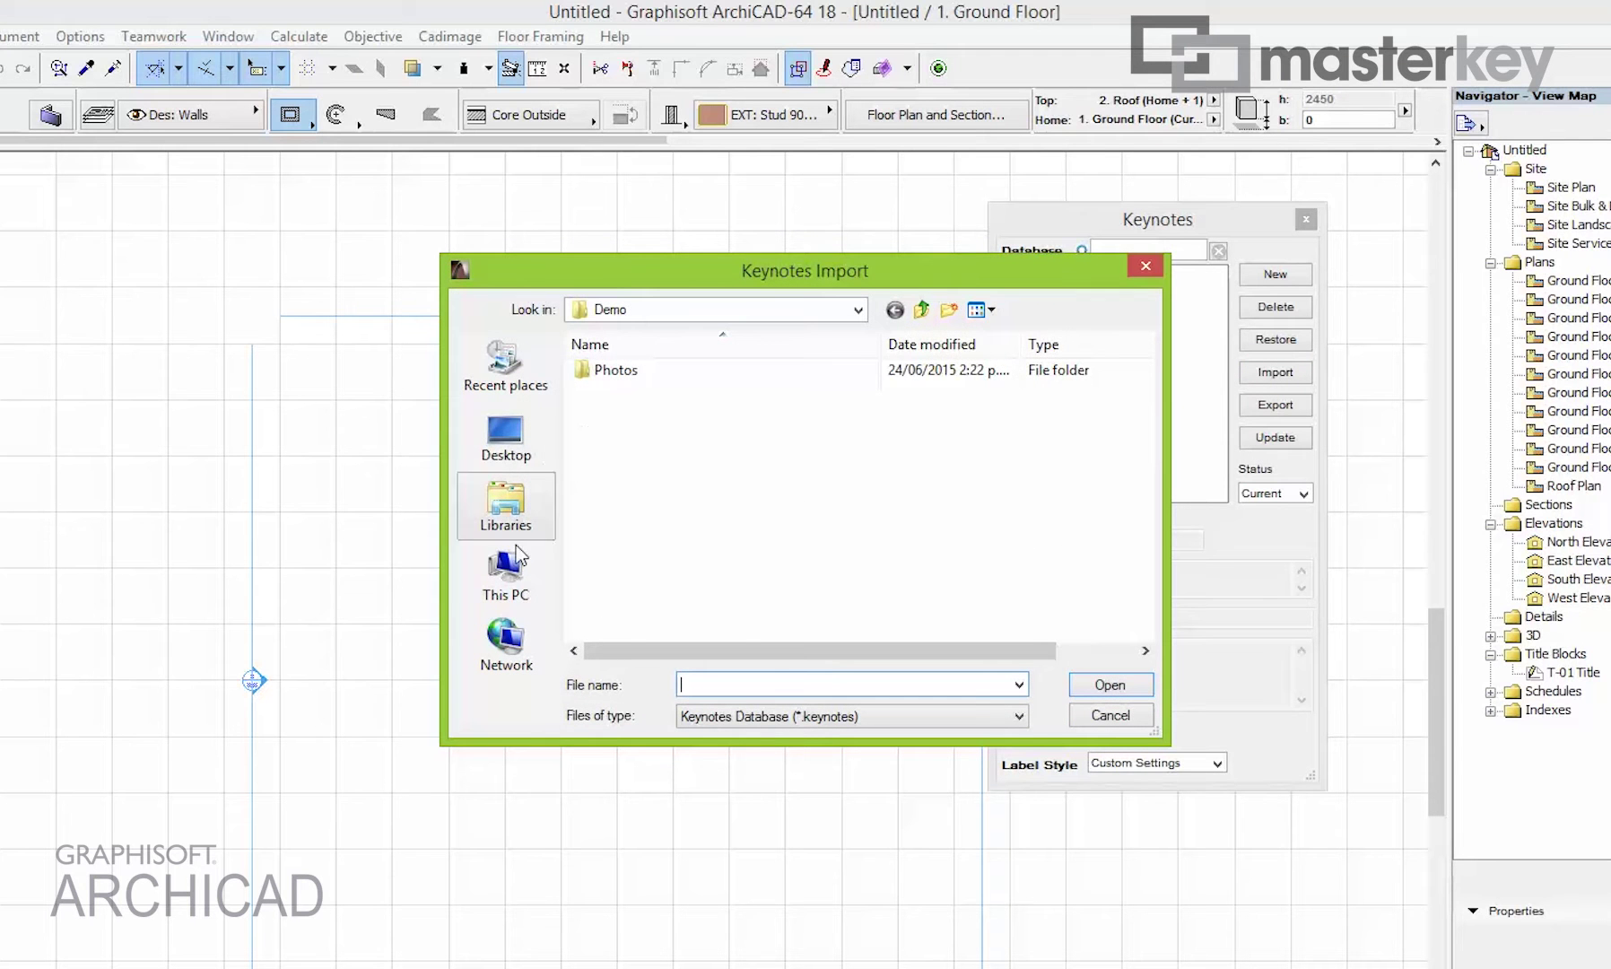
# Import all keynotes from Cadimage Keynotes.keynotes in the ArchiCAD 18 program folder's CadimageTools Extras subfolder.
pyautogui.click(504, 570)
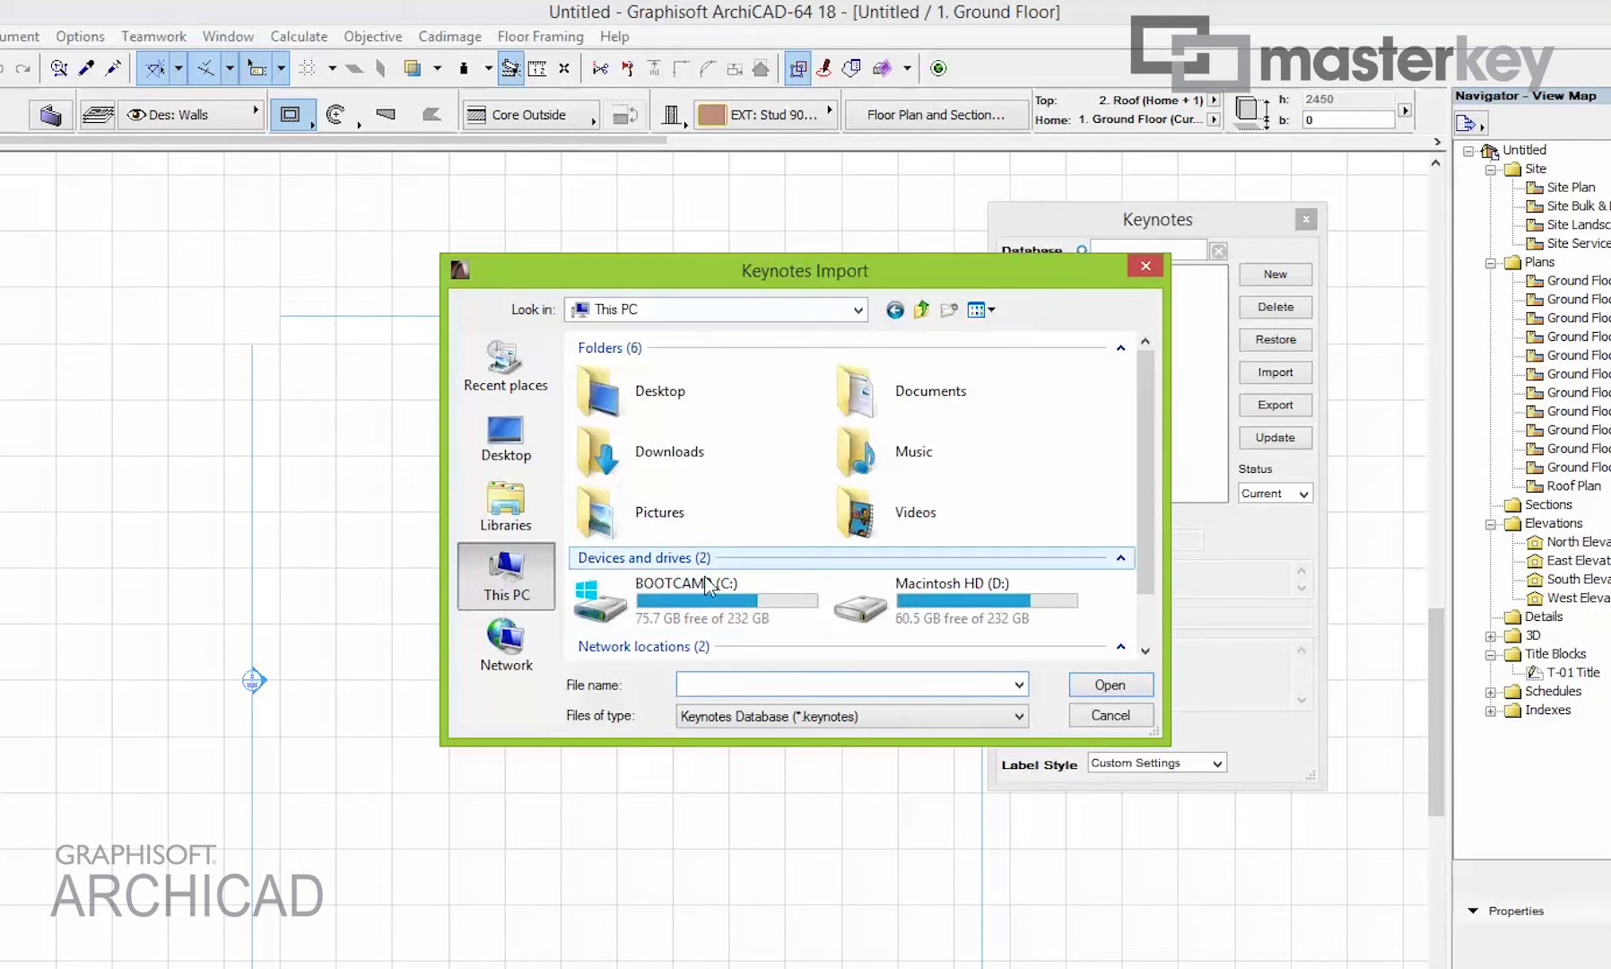
pyautogui.doubleClick(643, 485)
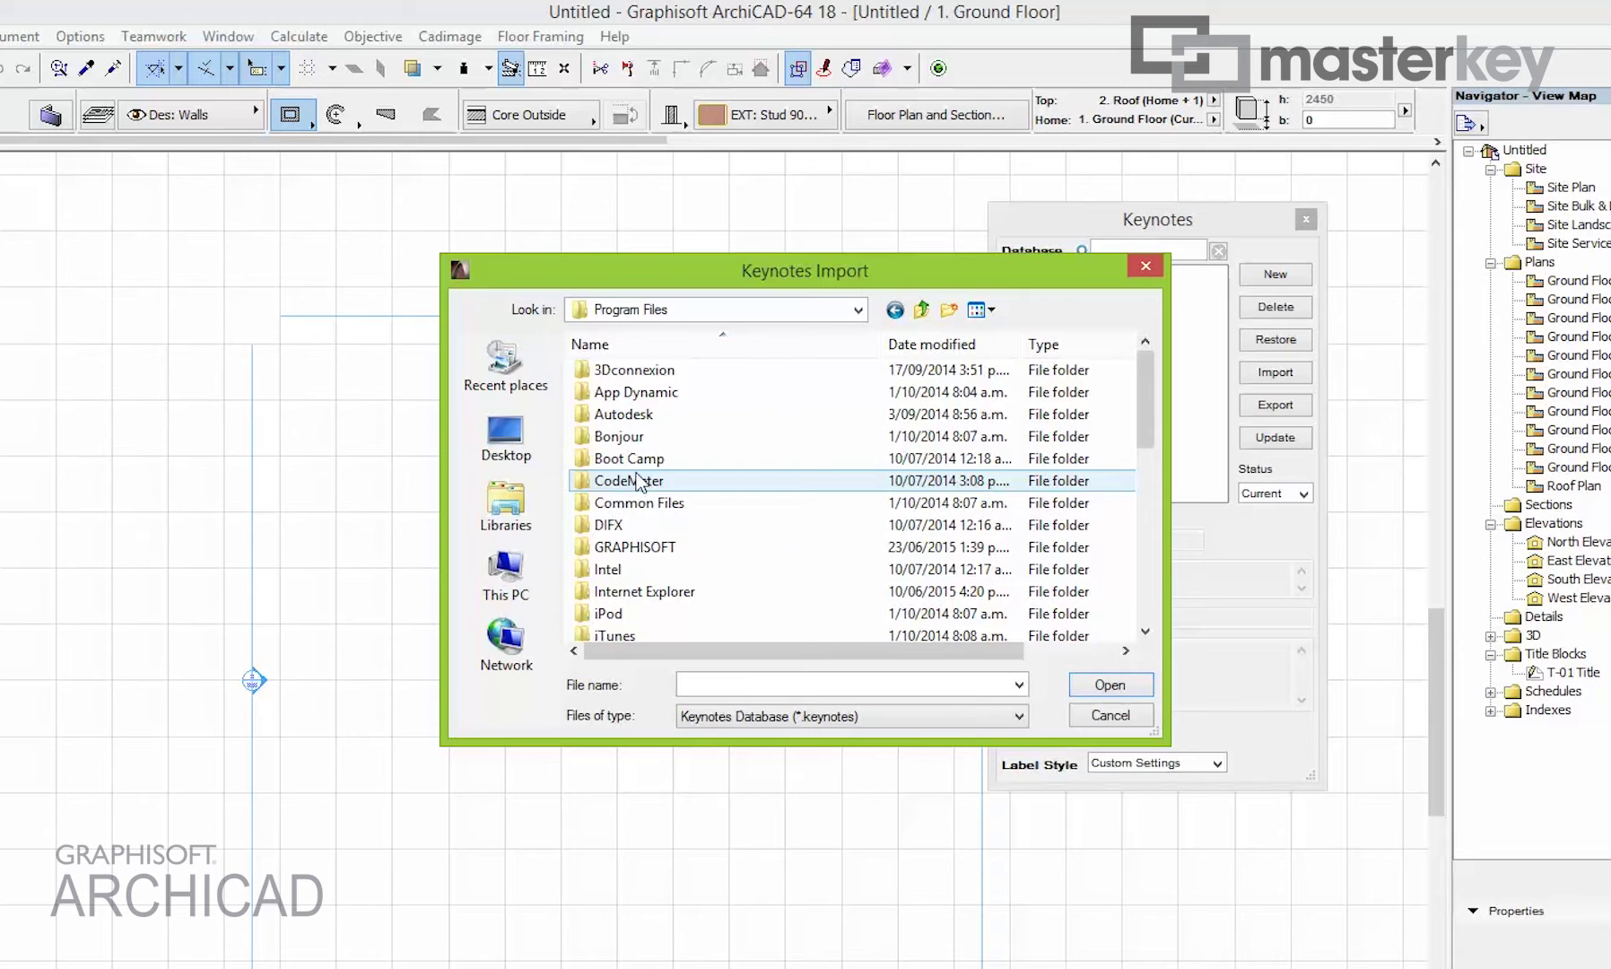
pyautogui.doubleClick(647, 549)
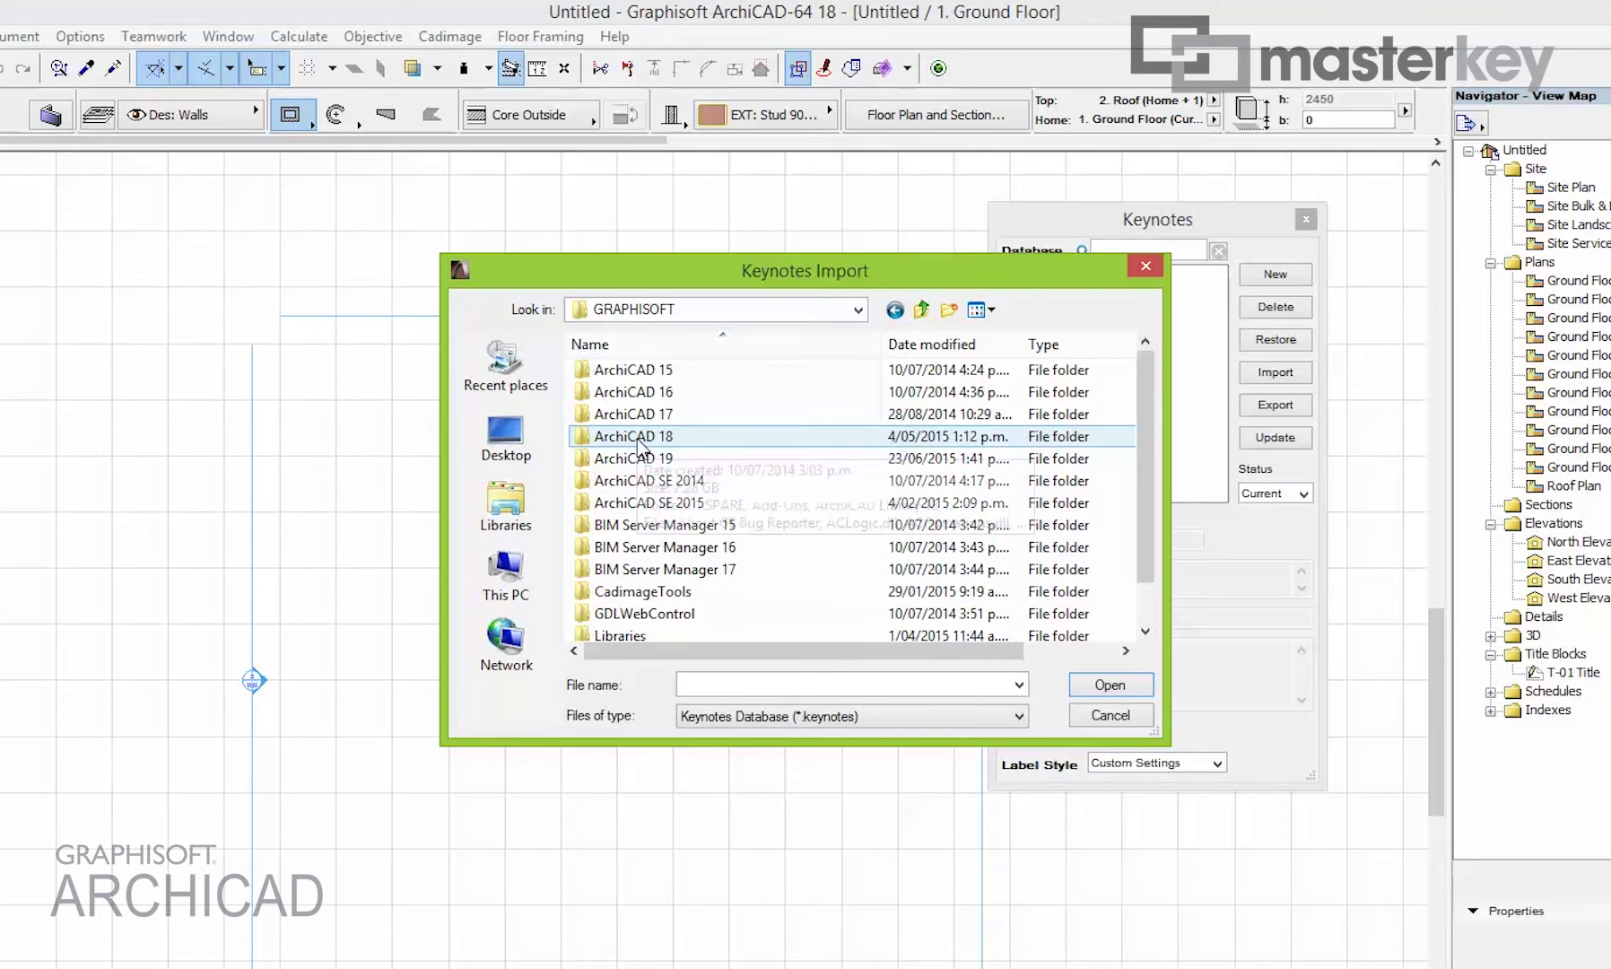
pyautogui.doubleClick(648, 438)
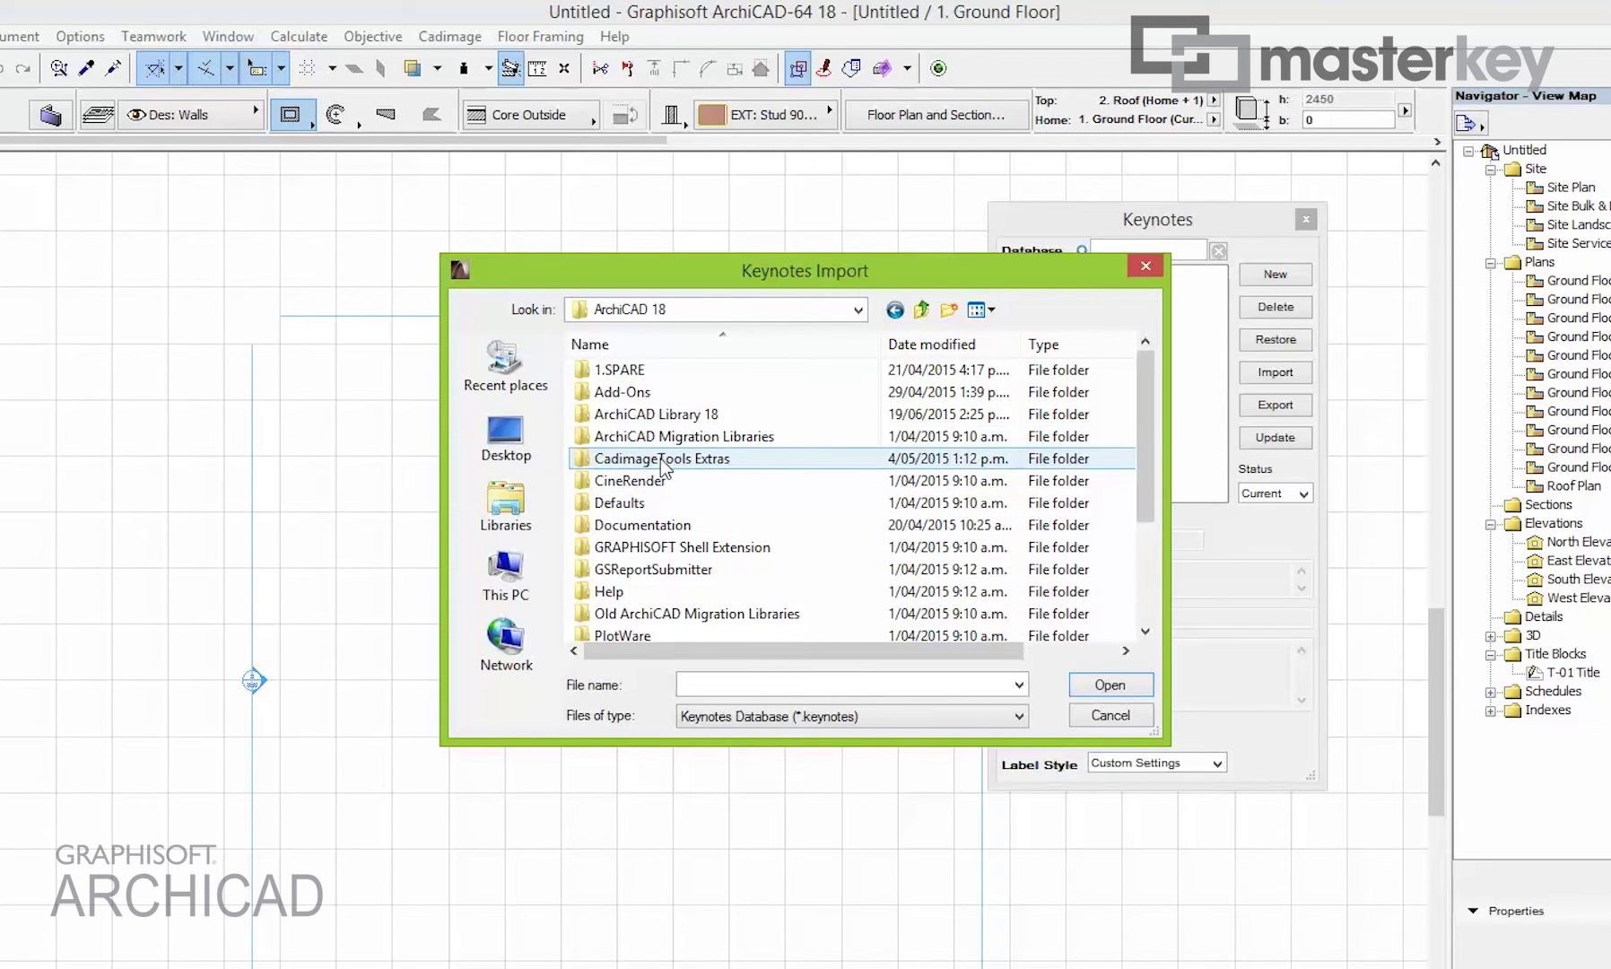
pyautogui.doubleClick(661, 458)
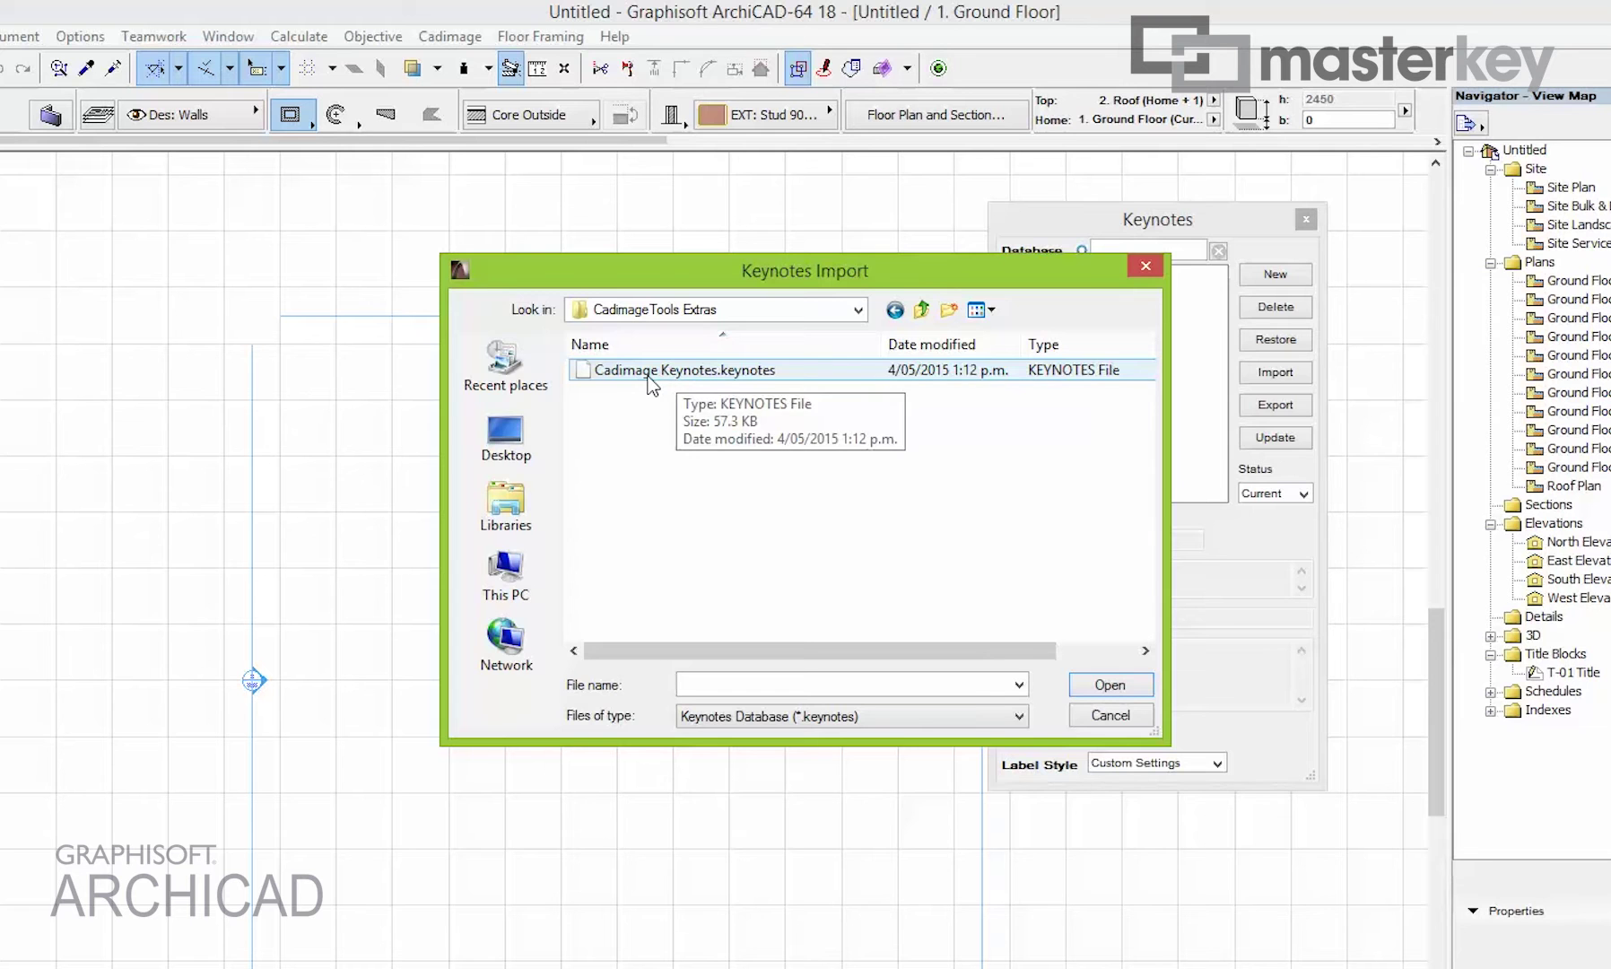
pyautogui.doubleClick(648, 373)
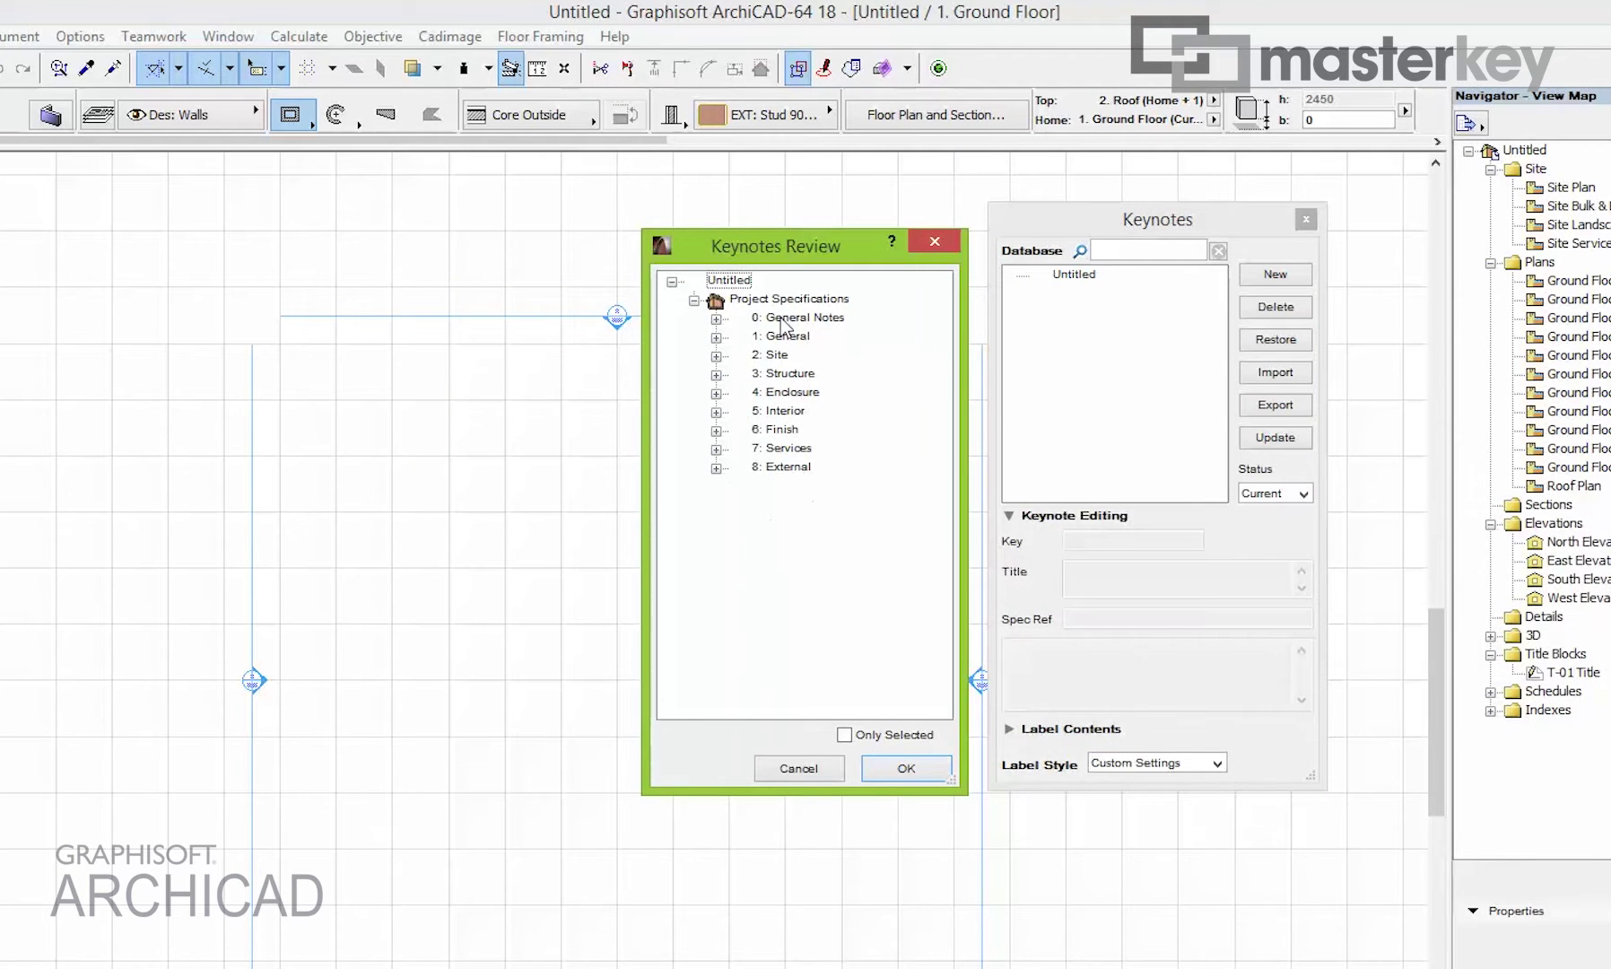
pyautogui.click(906, 768)
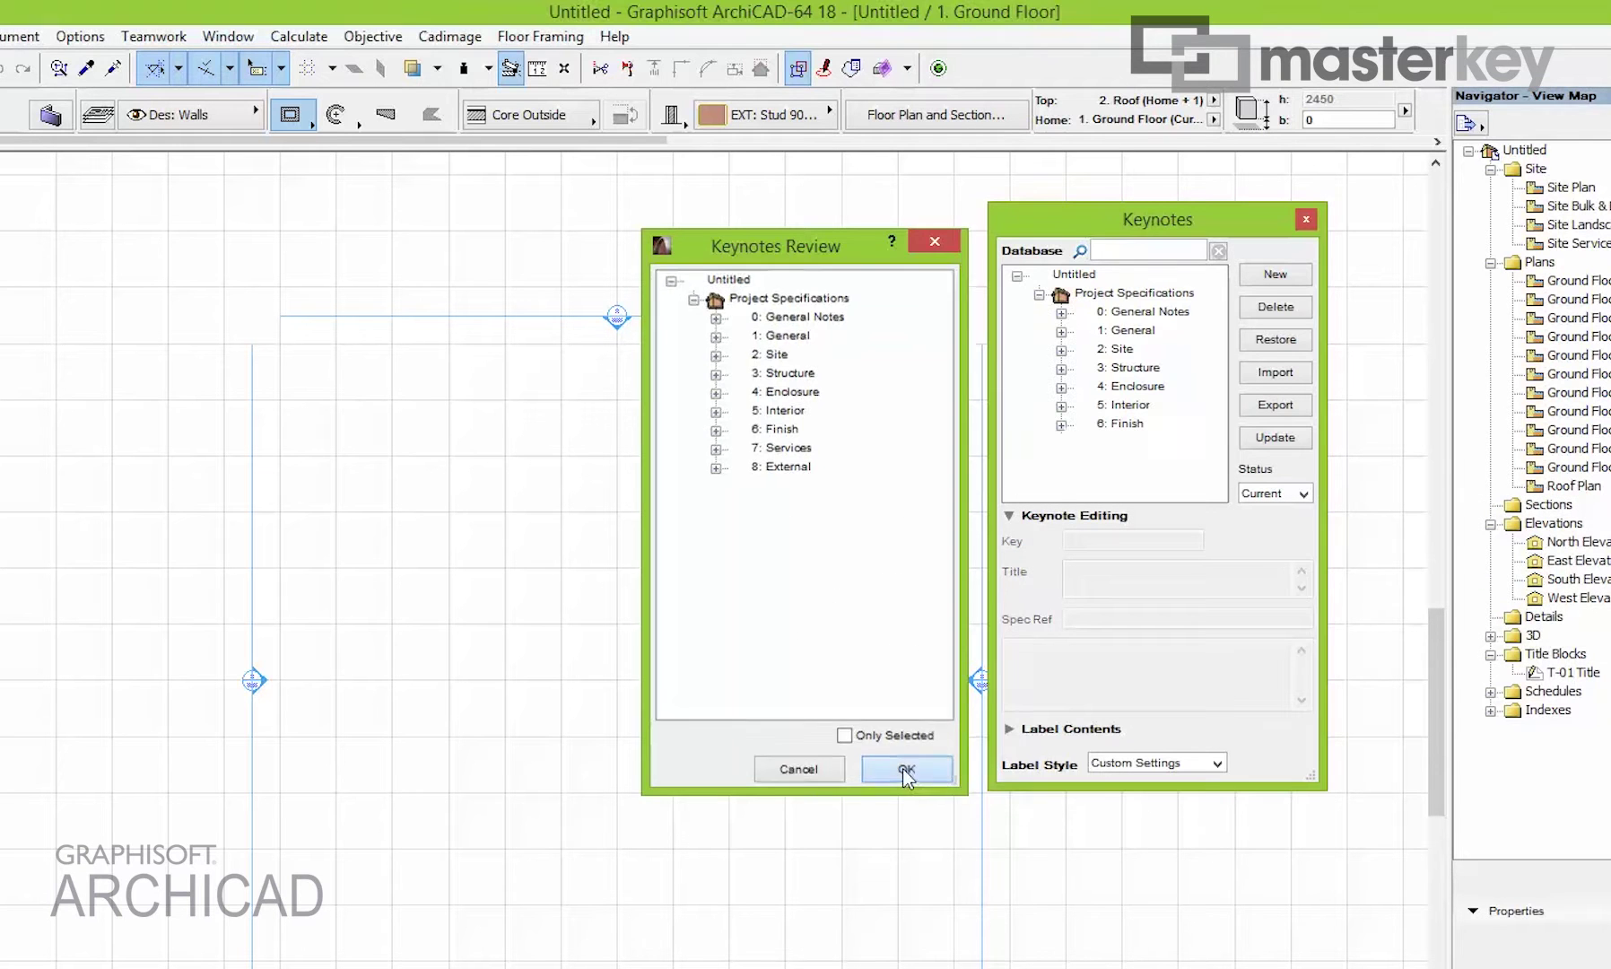
# Expand the 2: Site keynote category, then dock the Keynotes palette beside the Navigator and widen it to show full keynote titles.
pyautogui.click(1061, 331)
pyautogui.click(1062, 331)
pyautogui.click(1061, 350)
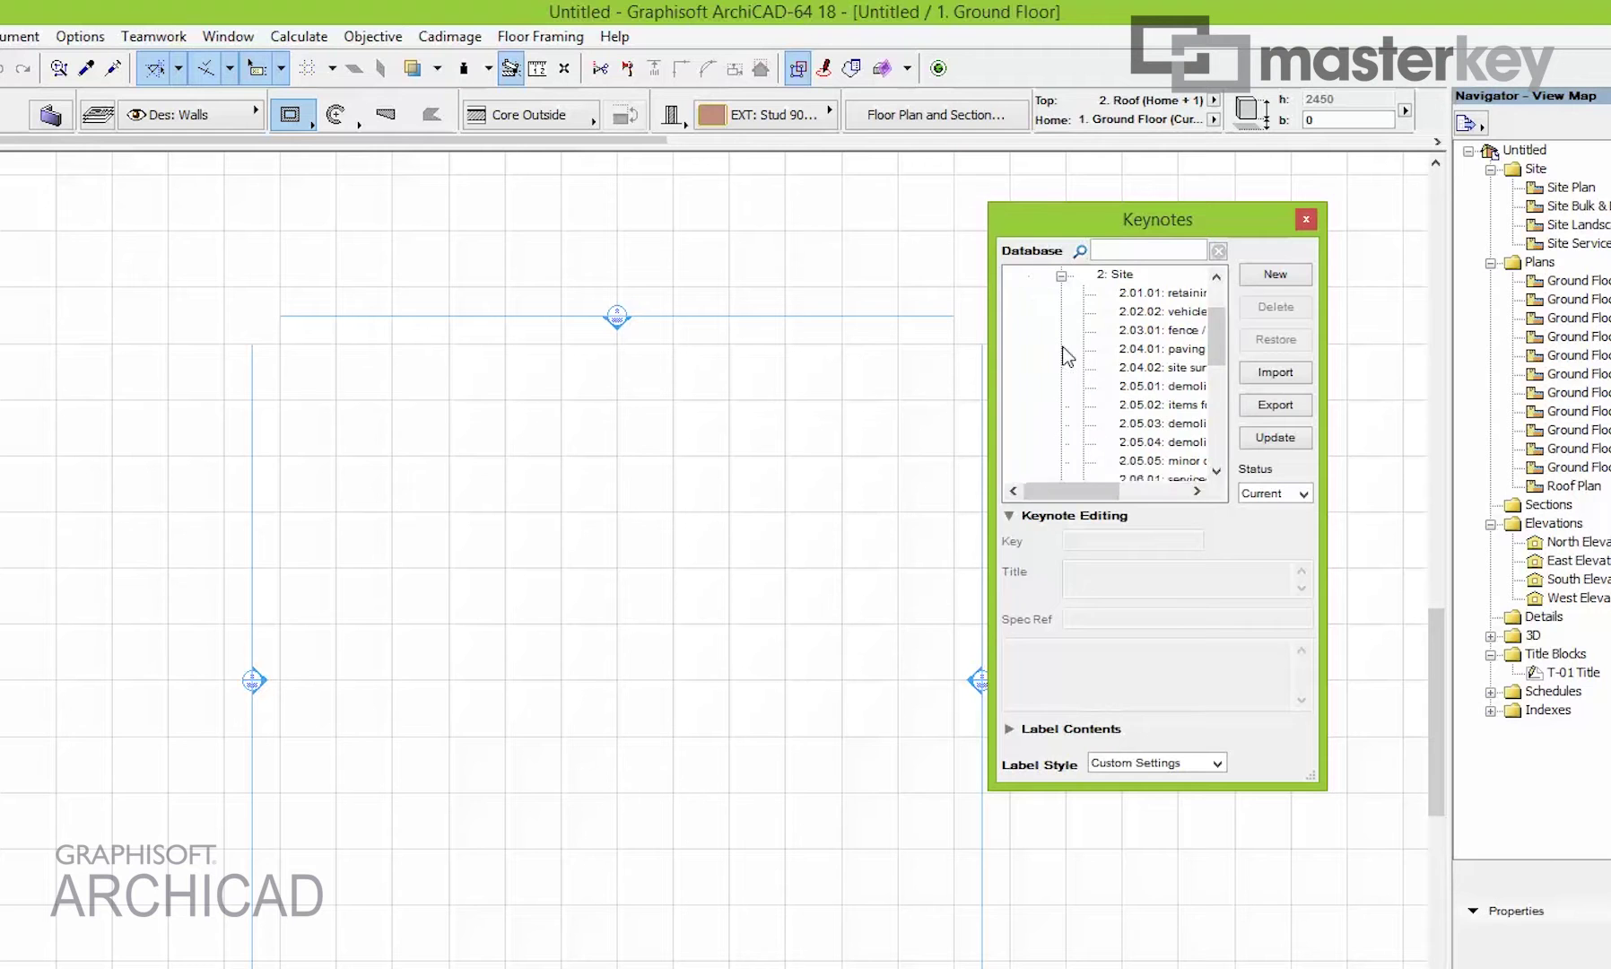
pyautogui.moveTo(1227, 233); pyautogui.dragTo(1436, 238)
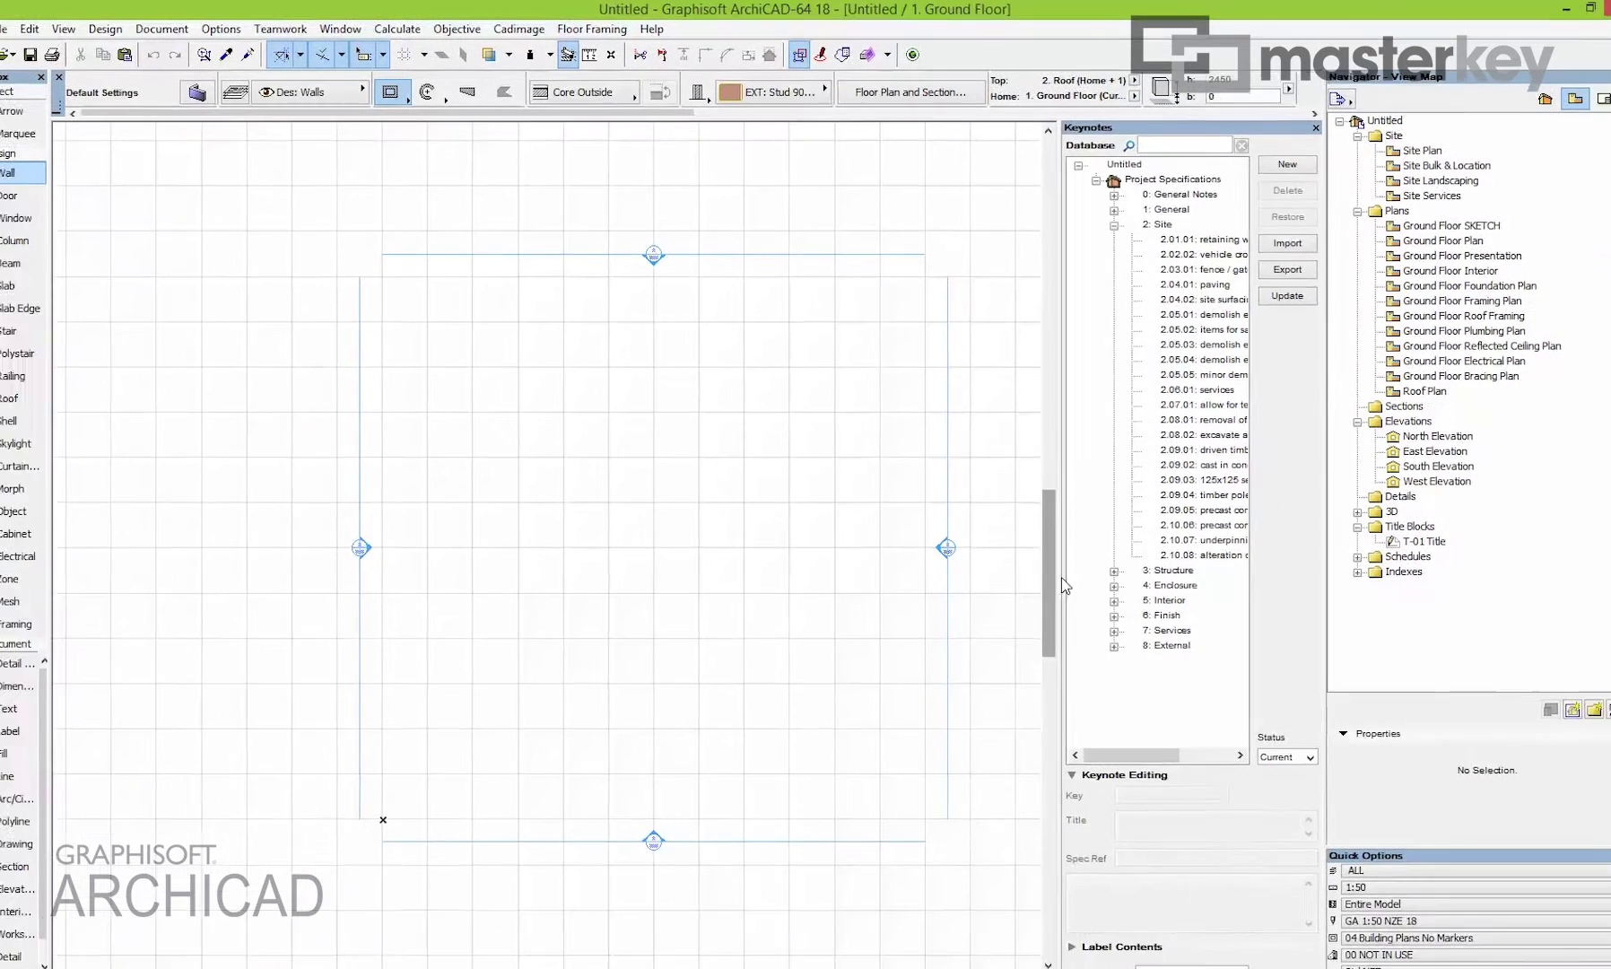
pyautogui.moveTo(1048, 551); pyautogui.dragTo(897, 562)
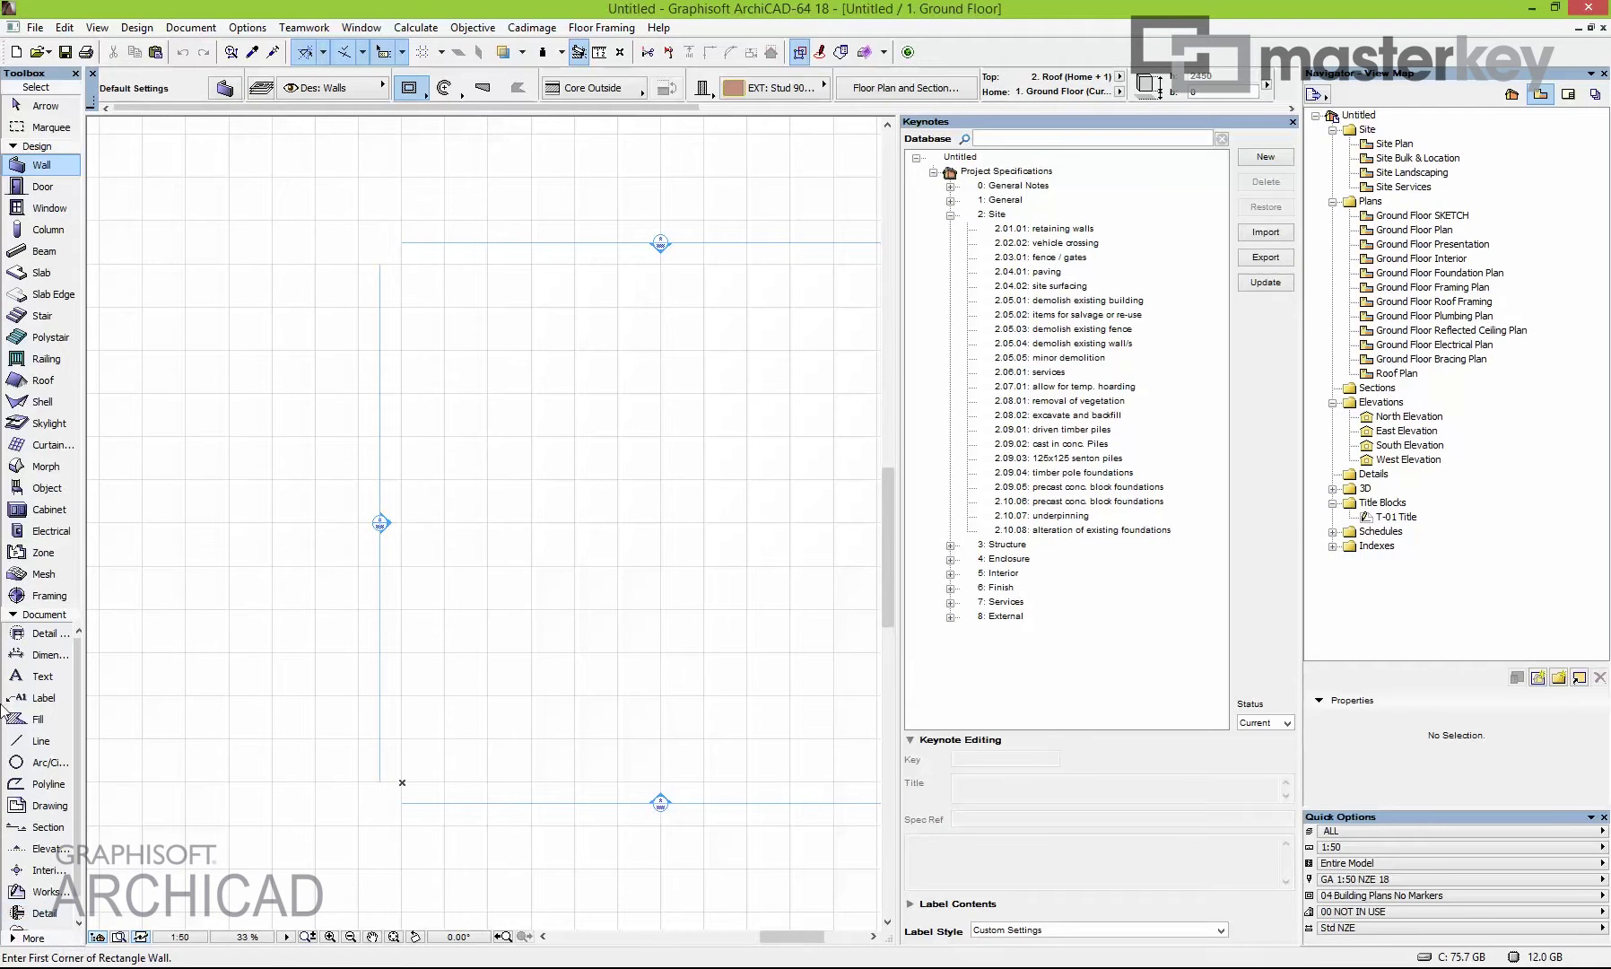
# Activate the Label tool and review its default settings for an independent text label, keeping them as they are.
pyautogui.click(32, 707)
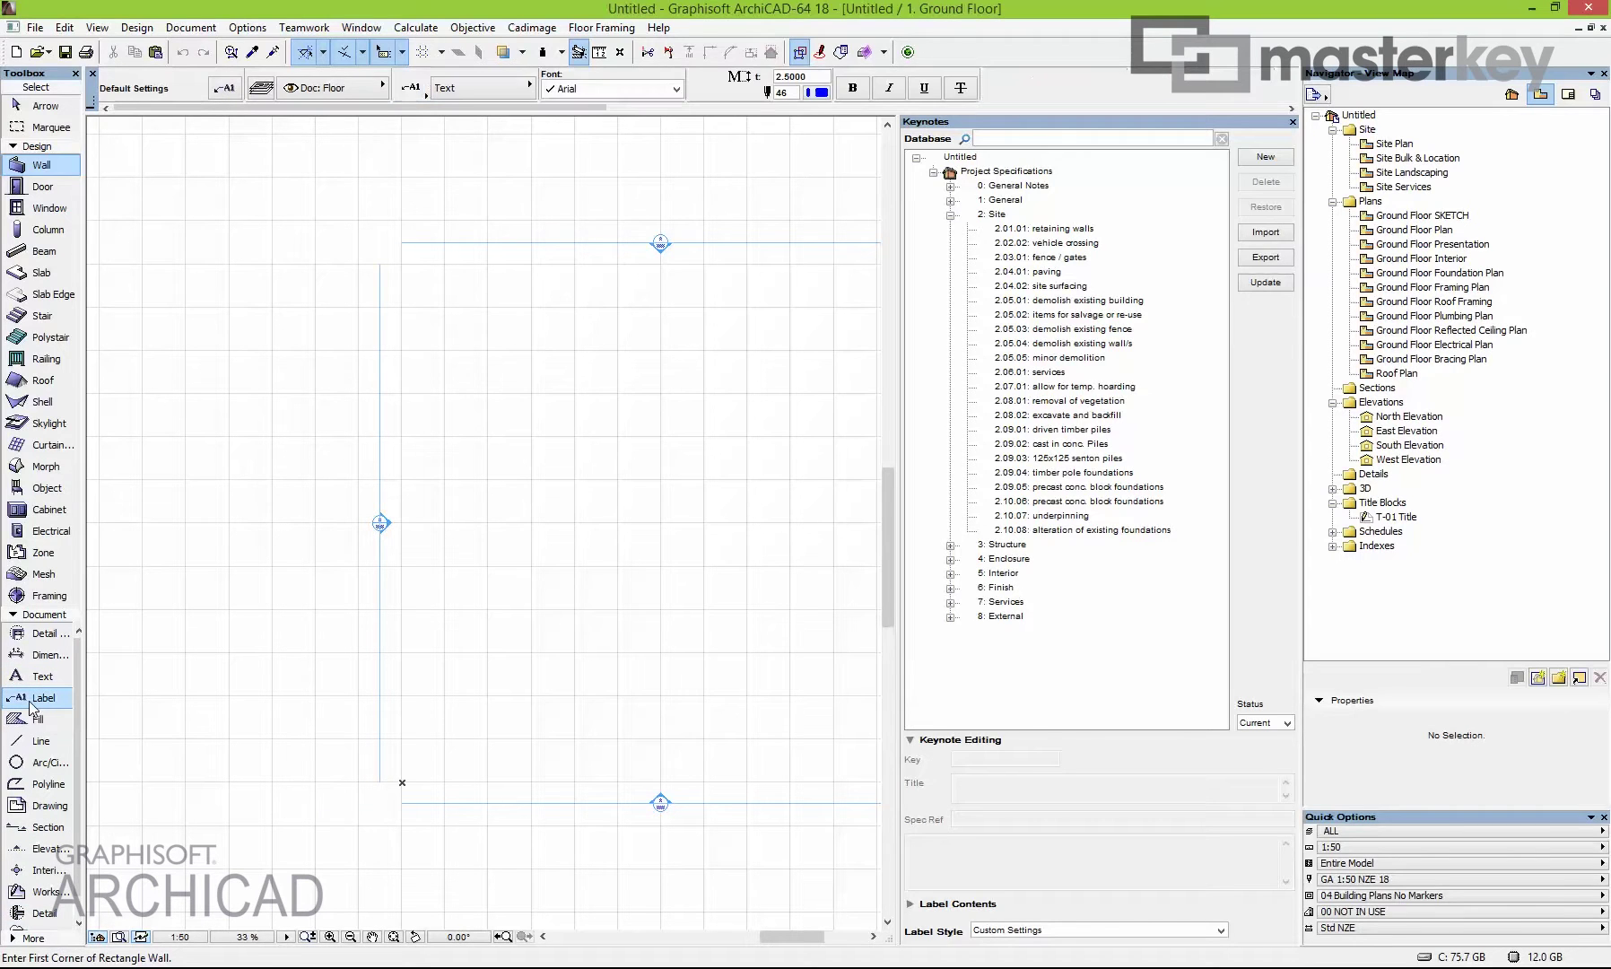
pyautogui.doubleClick(32, 701)
pyautogui.click(346, 296)
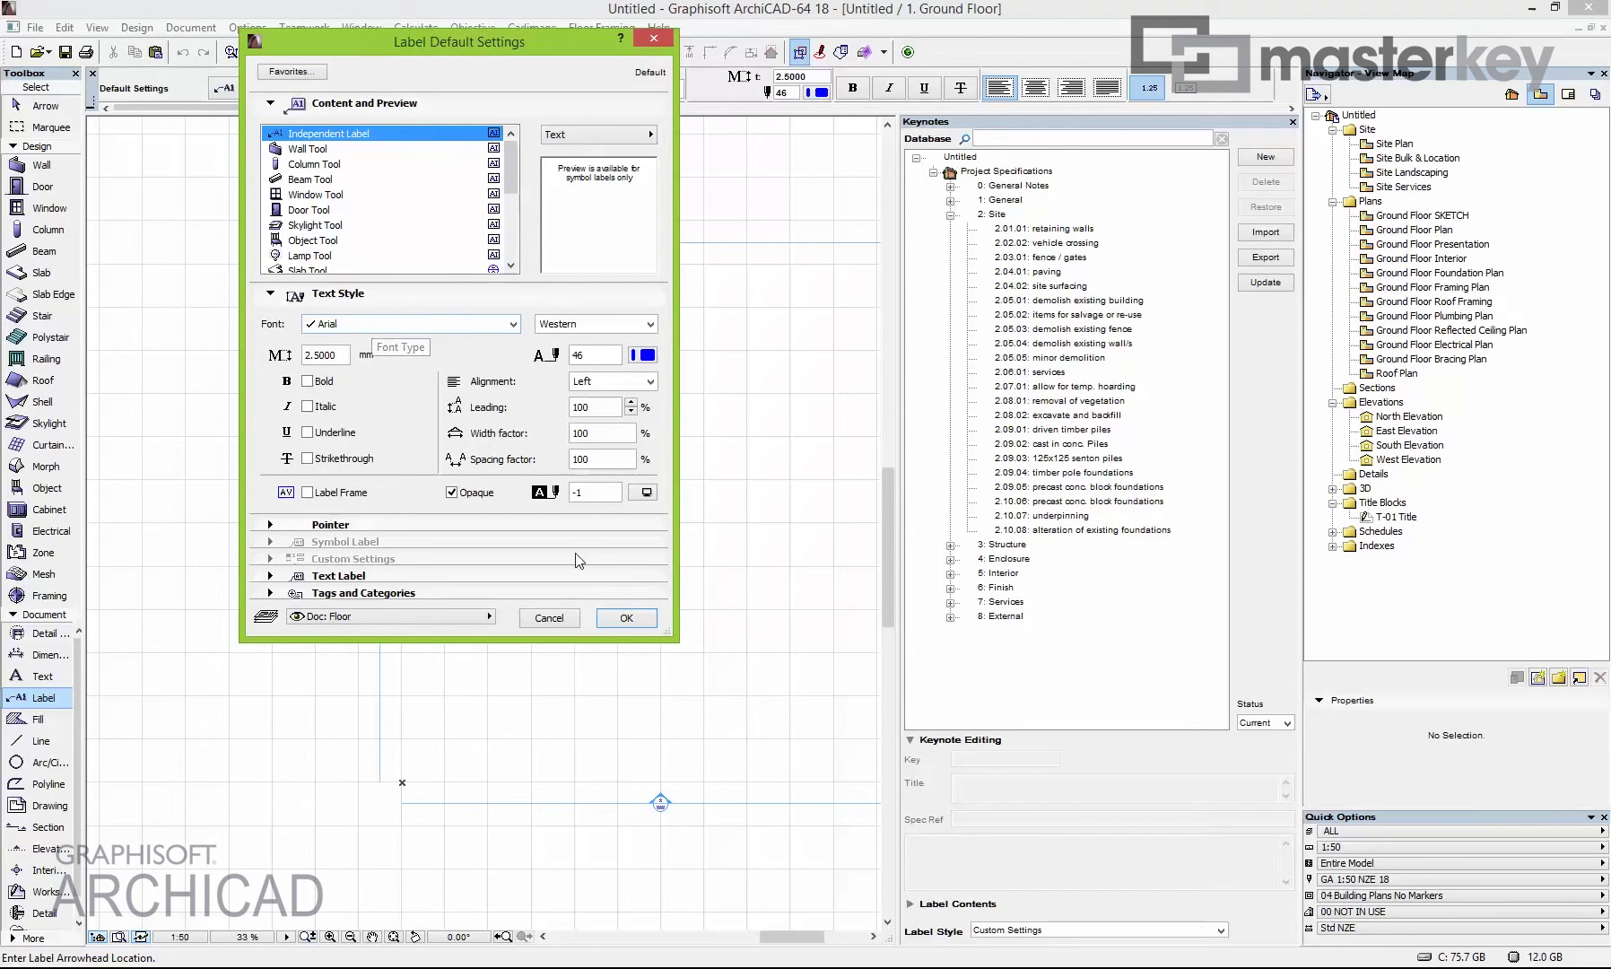
pyautogui.click(627, 617)
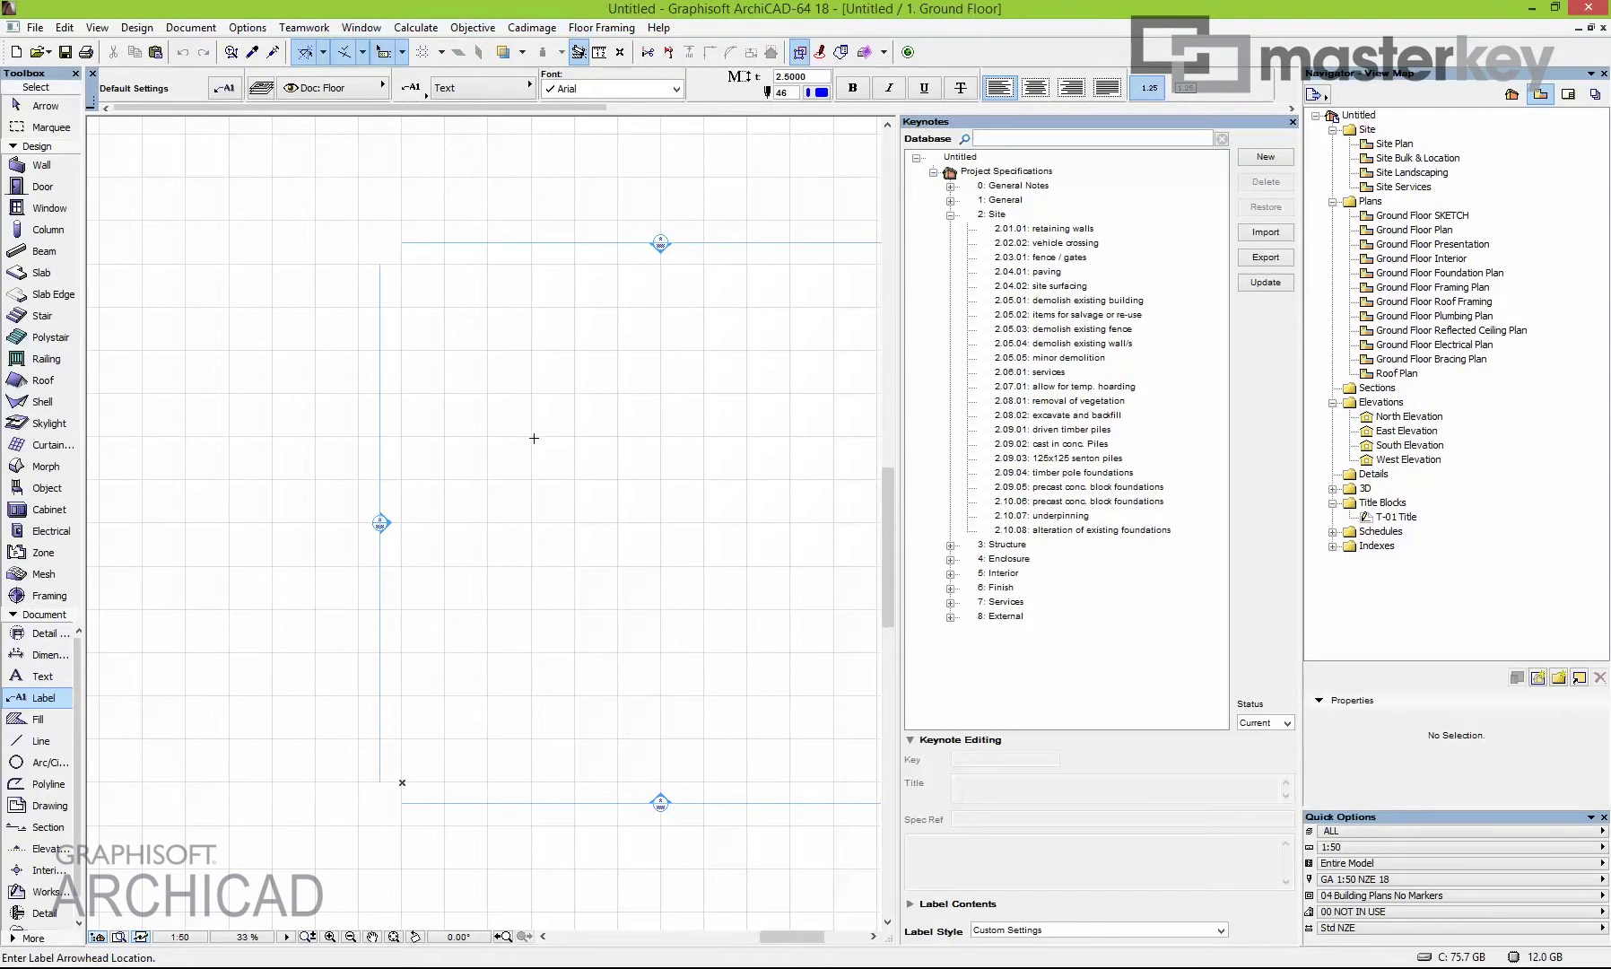
# Place a 90 x 90 Timber - Wall column in the empty area of the ground floor plan.
pyautogui.scroll(8, 534, 439)
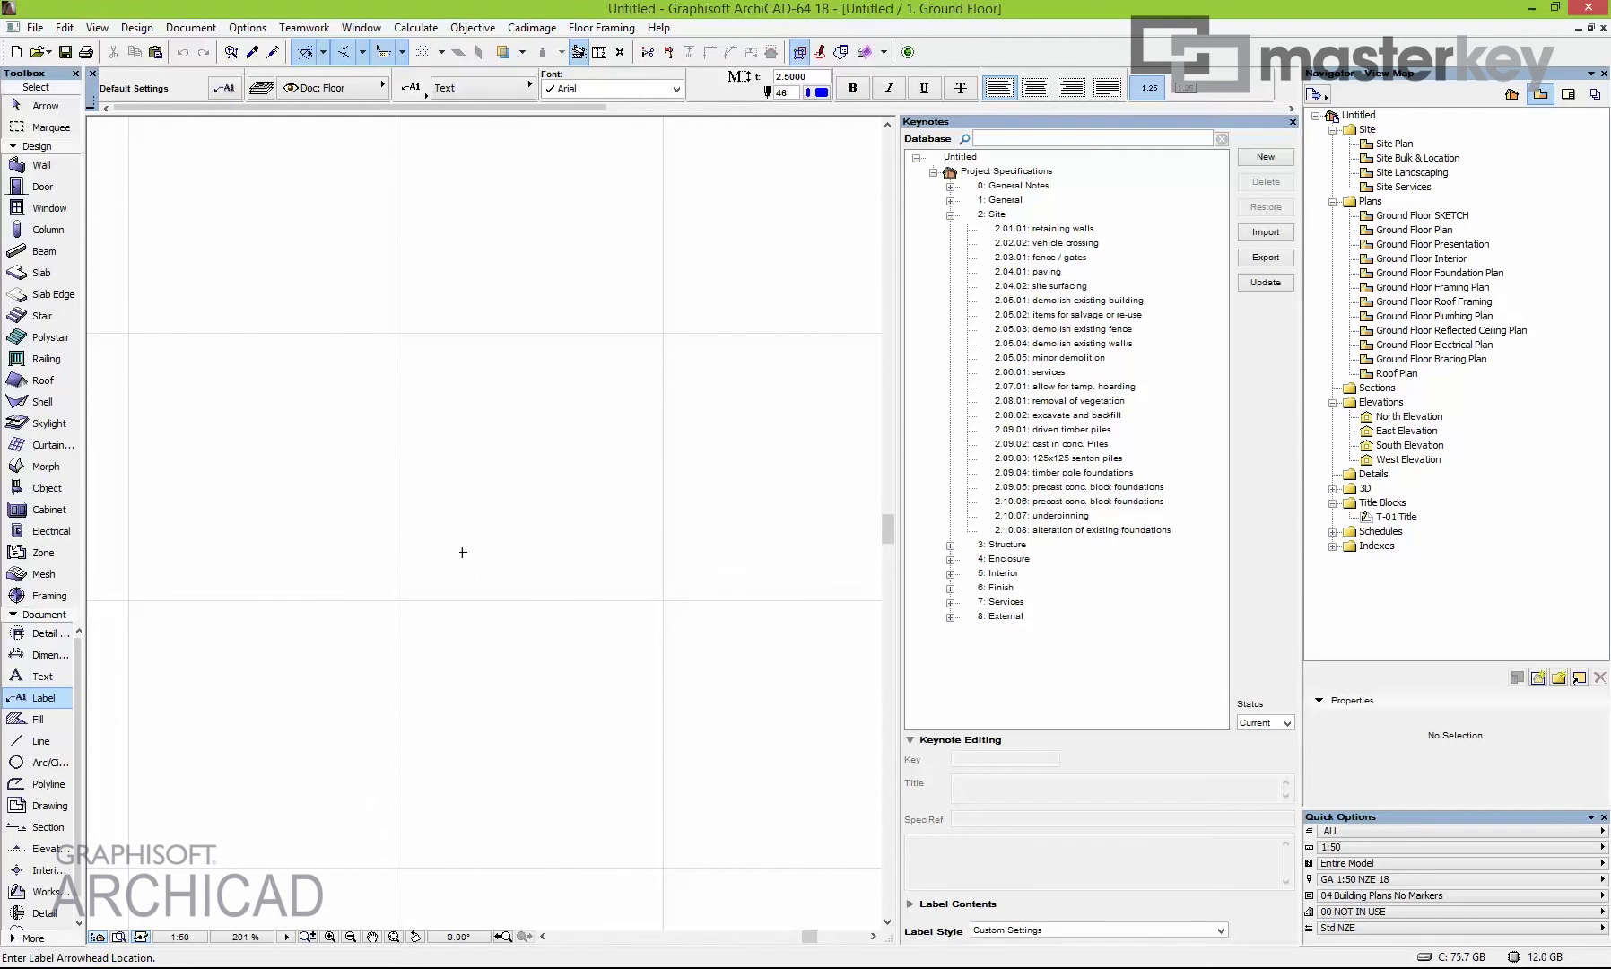
pyautogui.click(47, 229)
pyautogui.scroll(1, 377, 565)
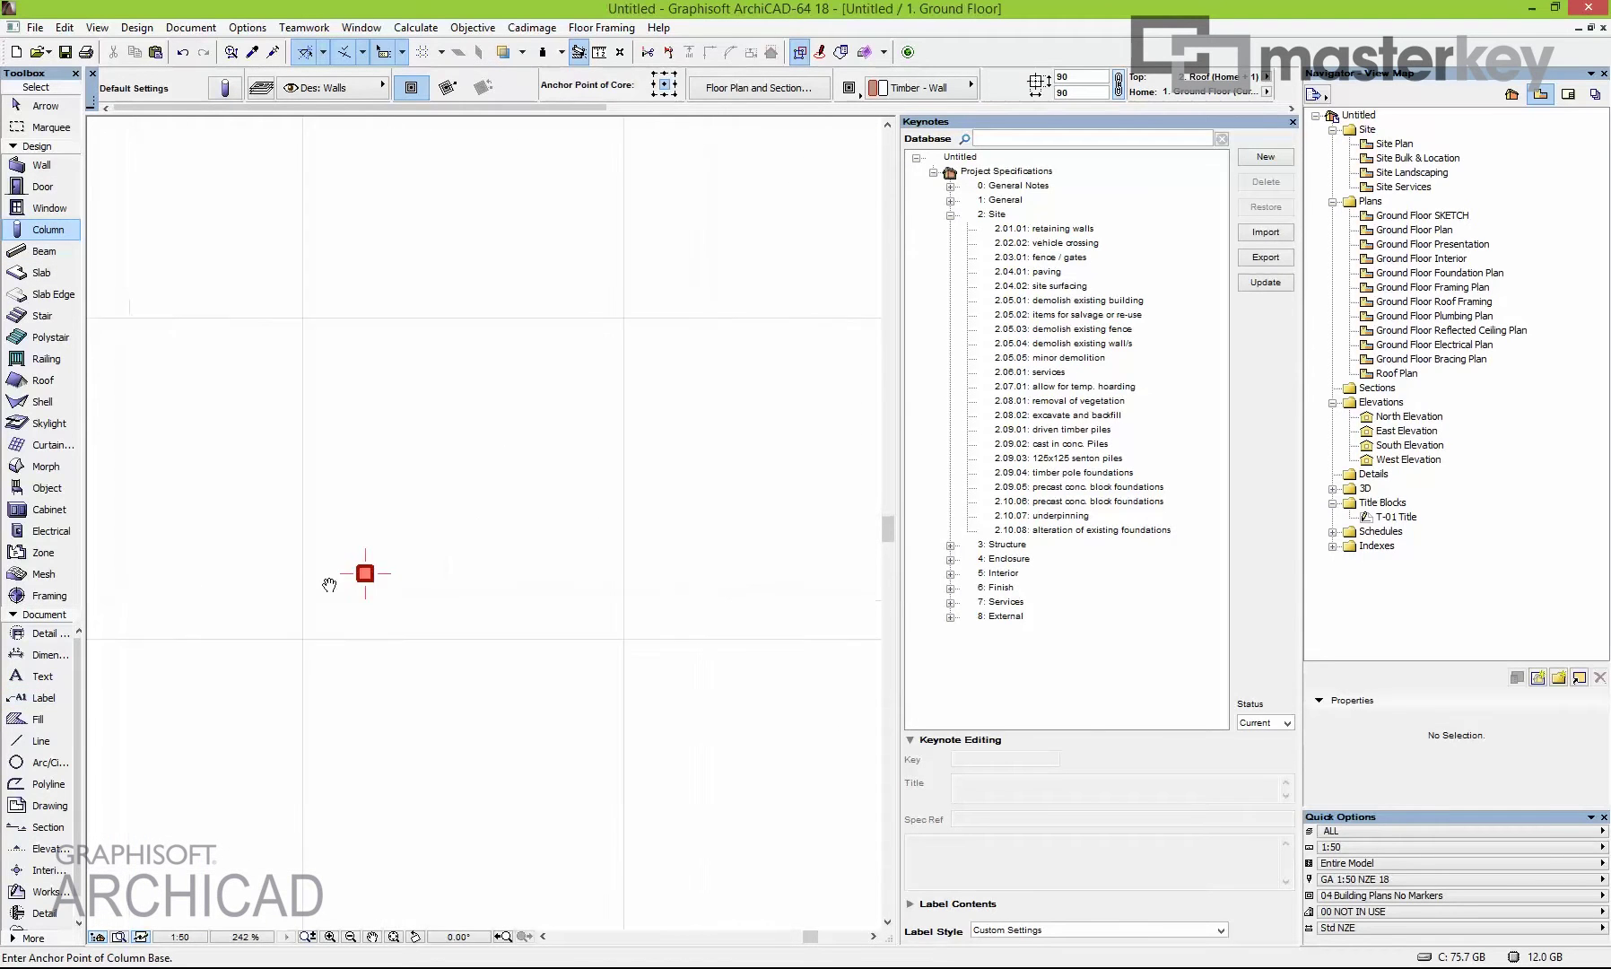
# Add a text label with a bent leader pointing at the column, reading "90x90 H3 Timber Post".
pyautogui.click(35, 701)
pyautogui.click(320, 584)
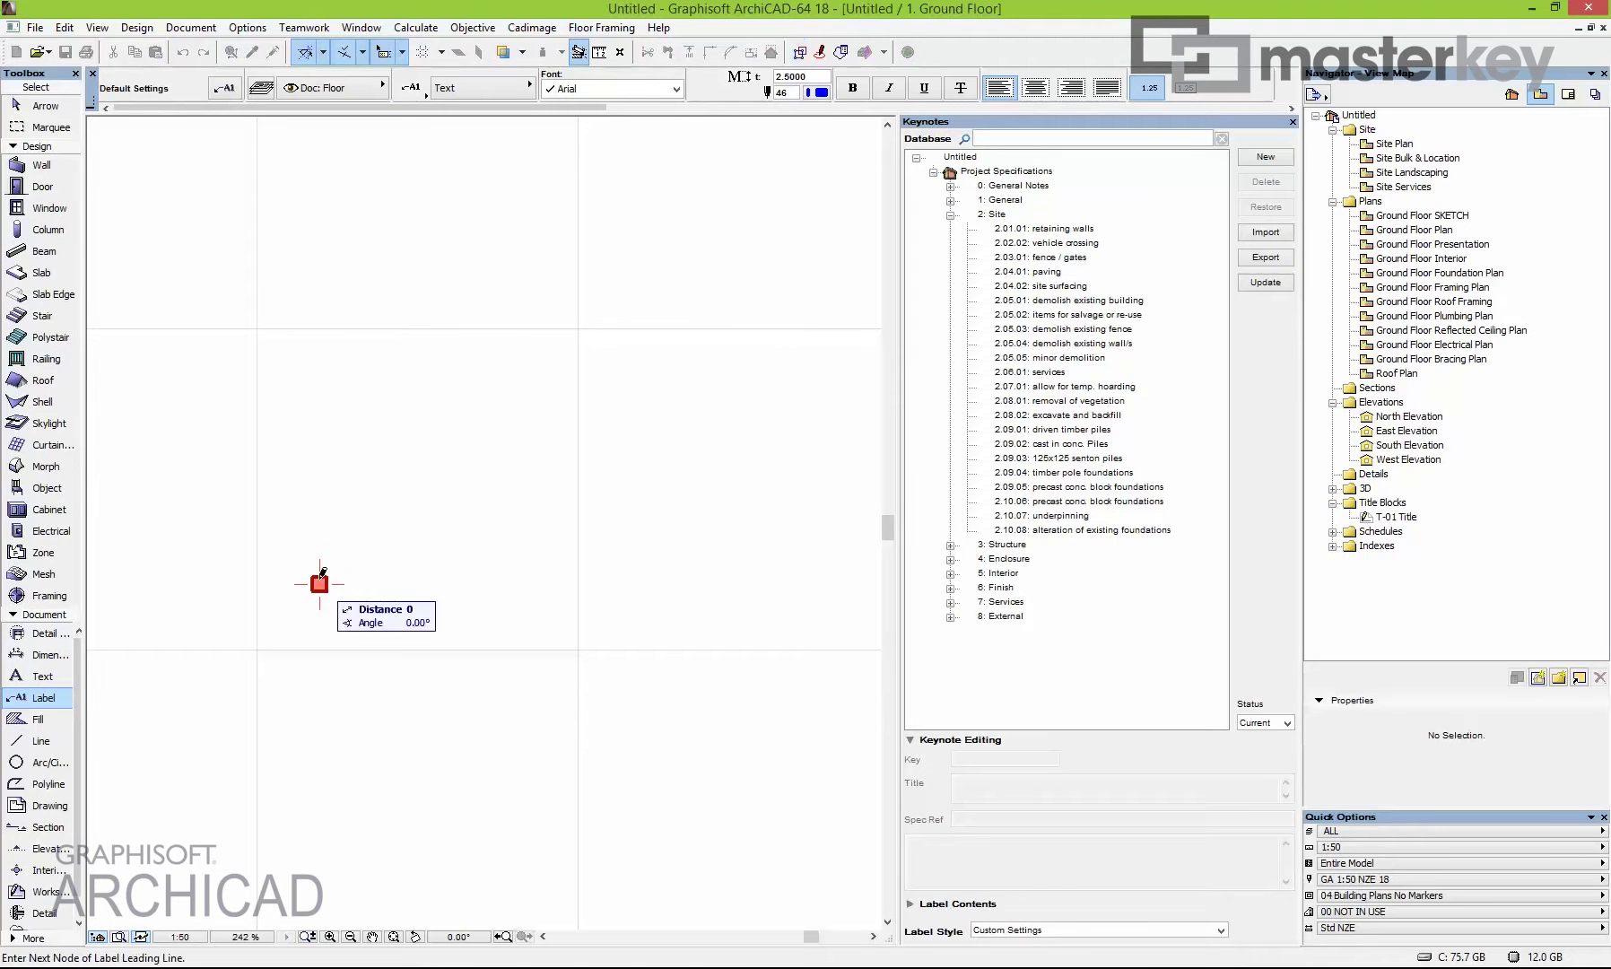
pyautogui.click(374, 501)
pyautogui.click(446, 501)
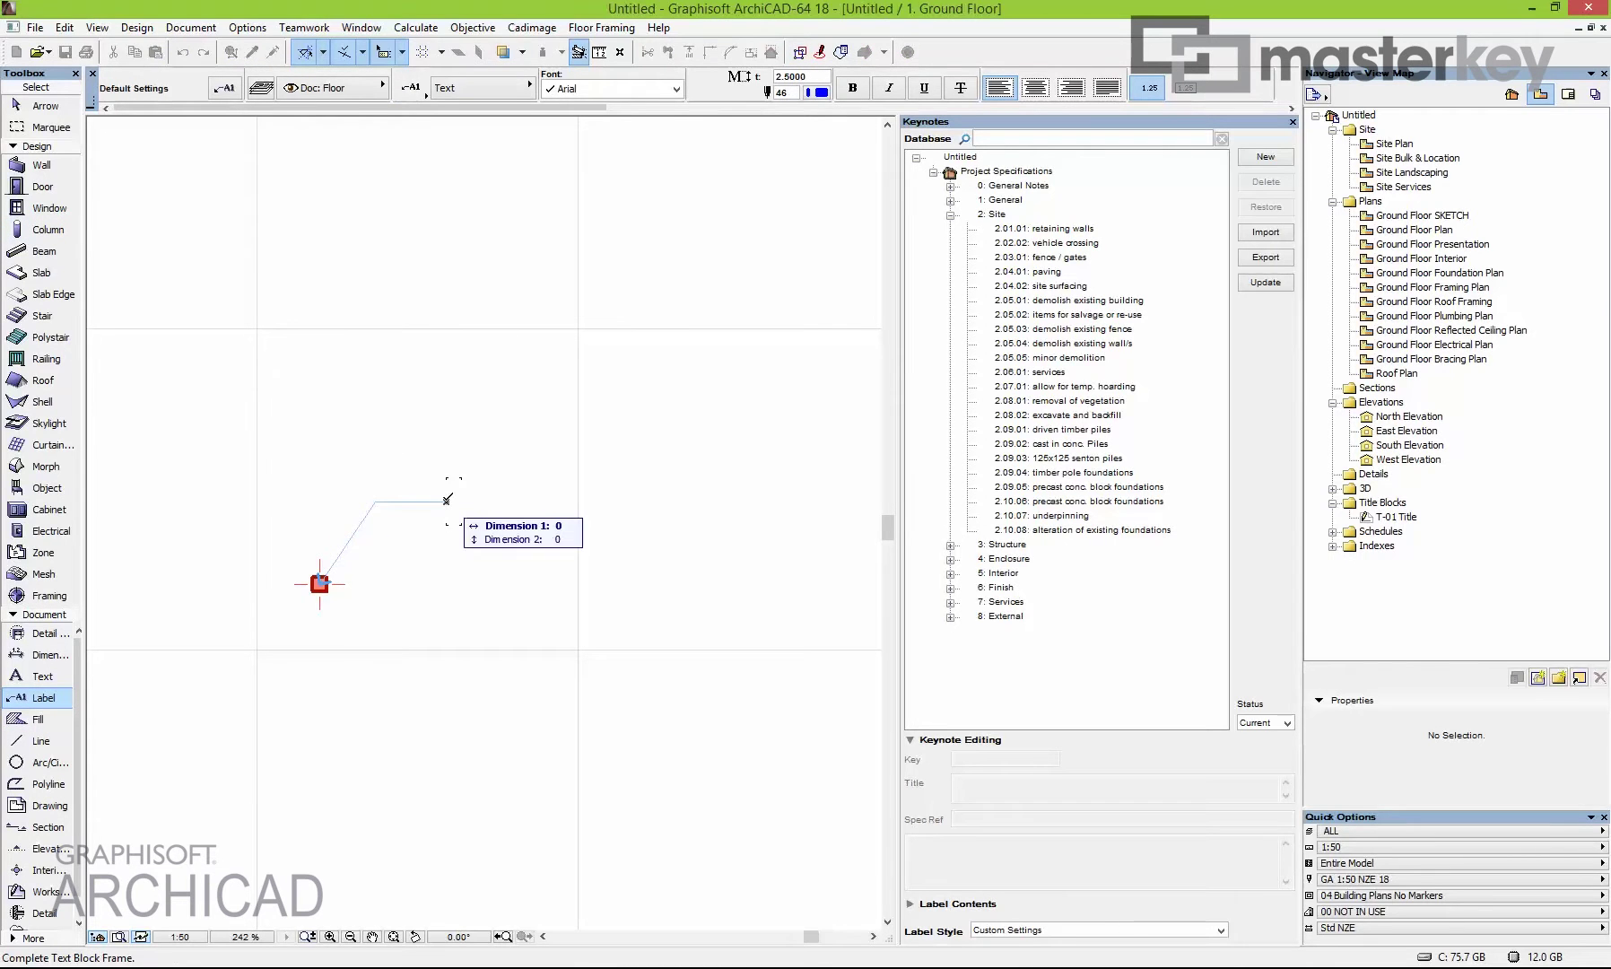
pyautogui.click(447, 500)
pyautogui.write('90x90 H')
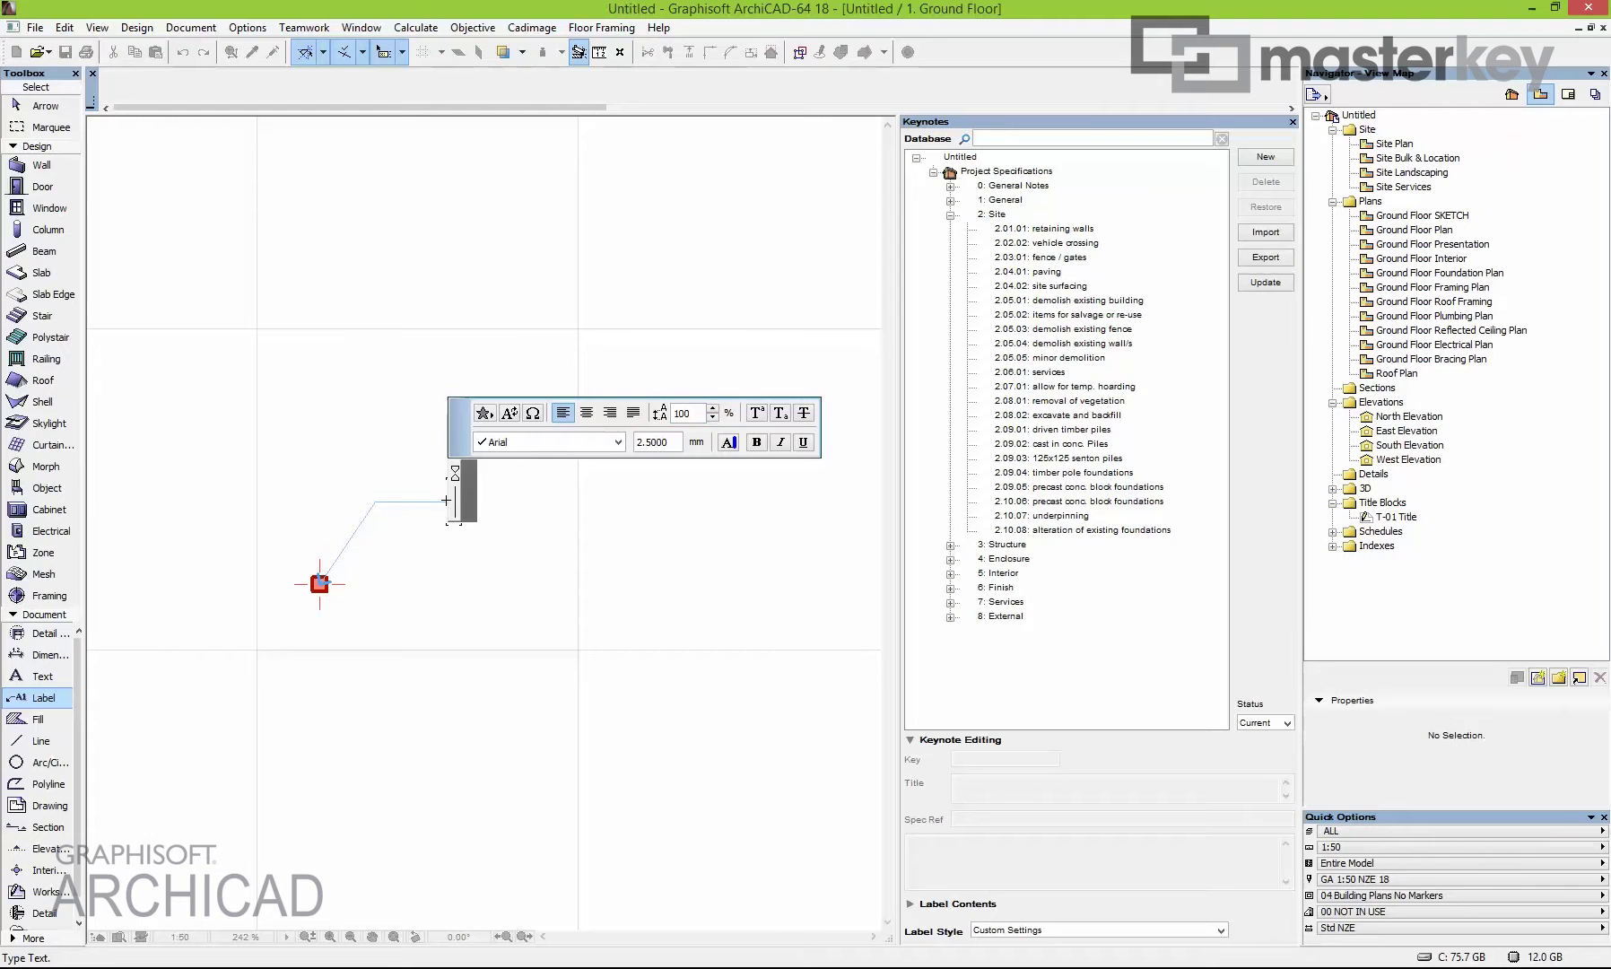
pyautogui.write('3 Timber Post')
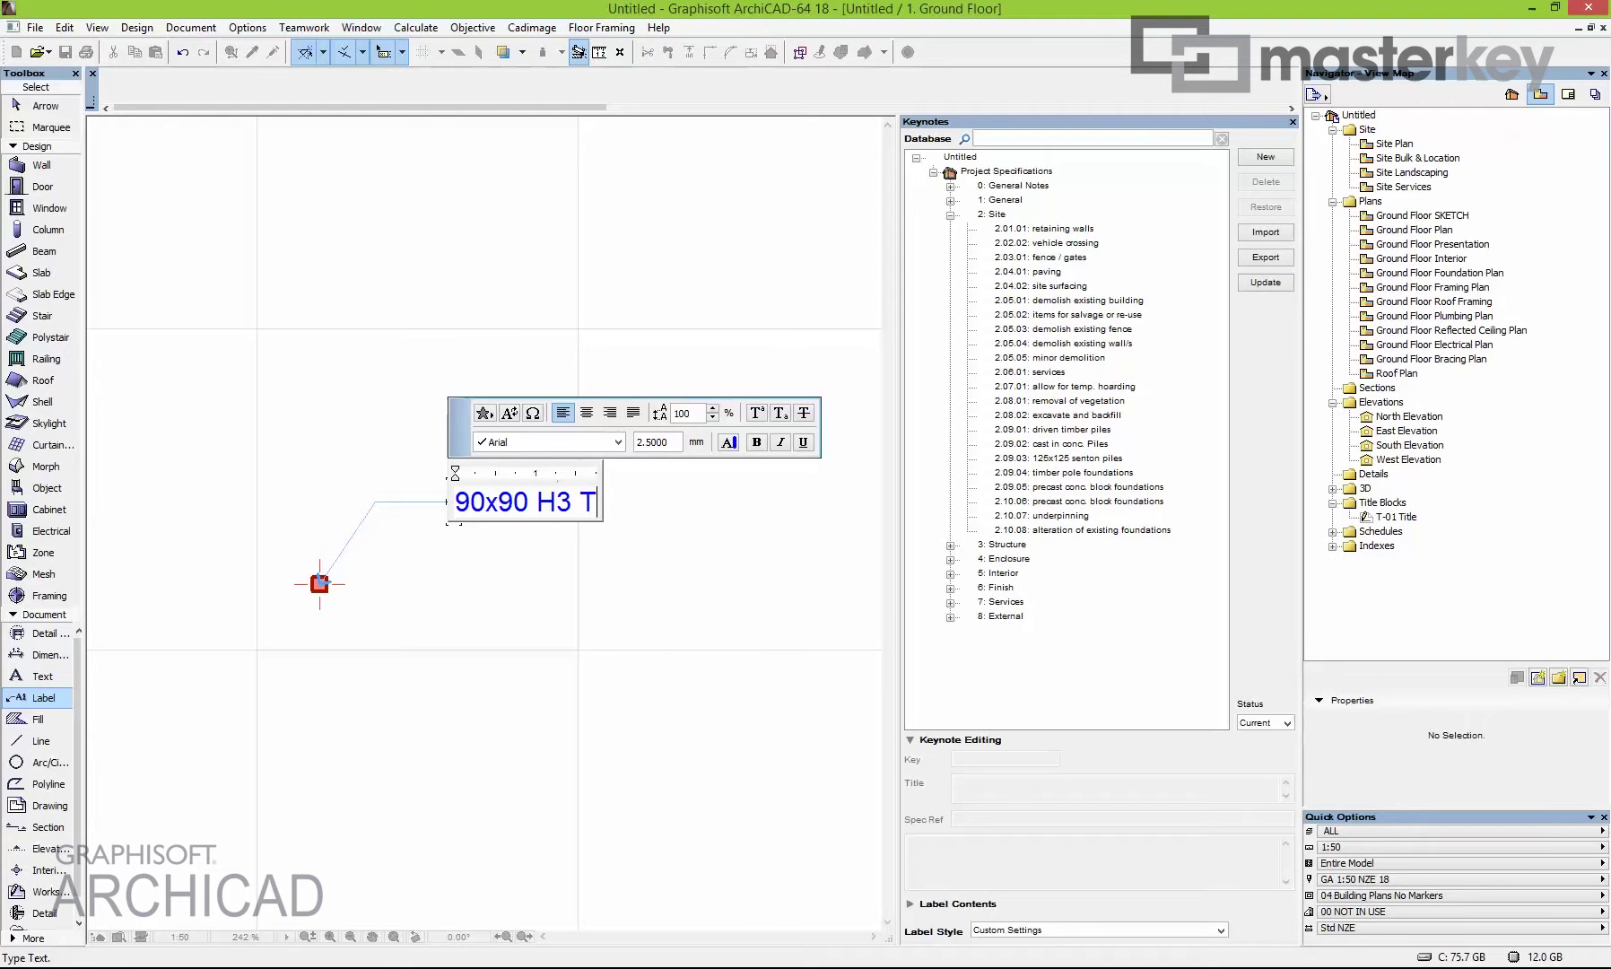
pyautogui.click(638, 694)
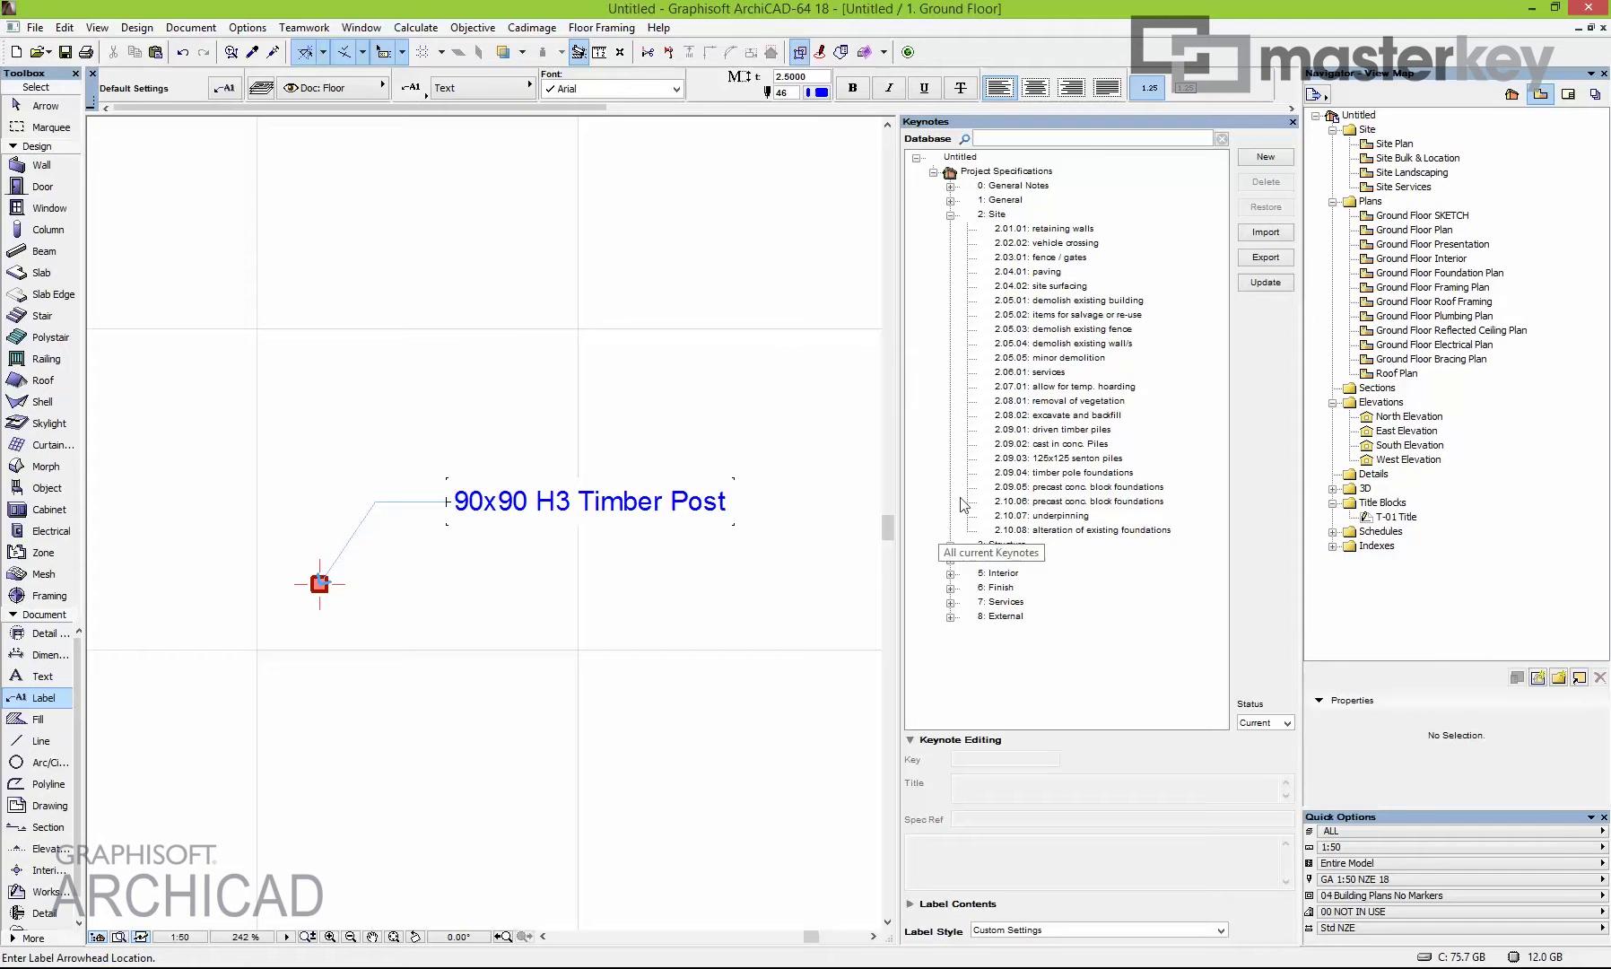
# Place a keynote label for 2.05.02 items for salvage or re-use, with a bent leader, below the timber post label.
pyautogui.click(1065, 315)
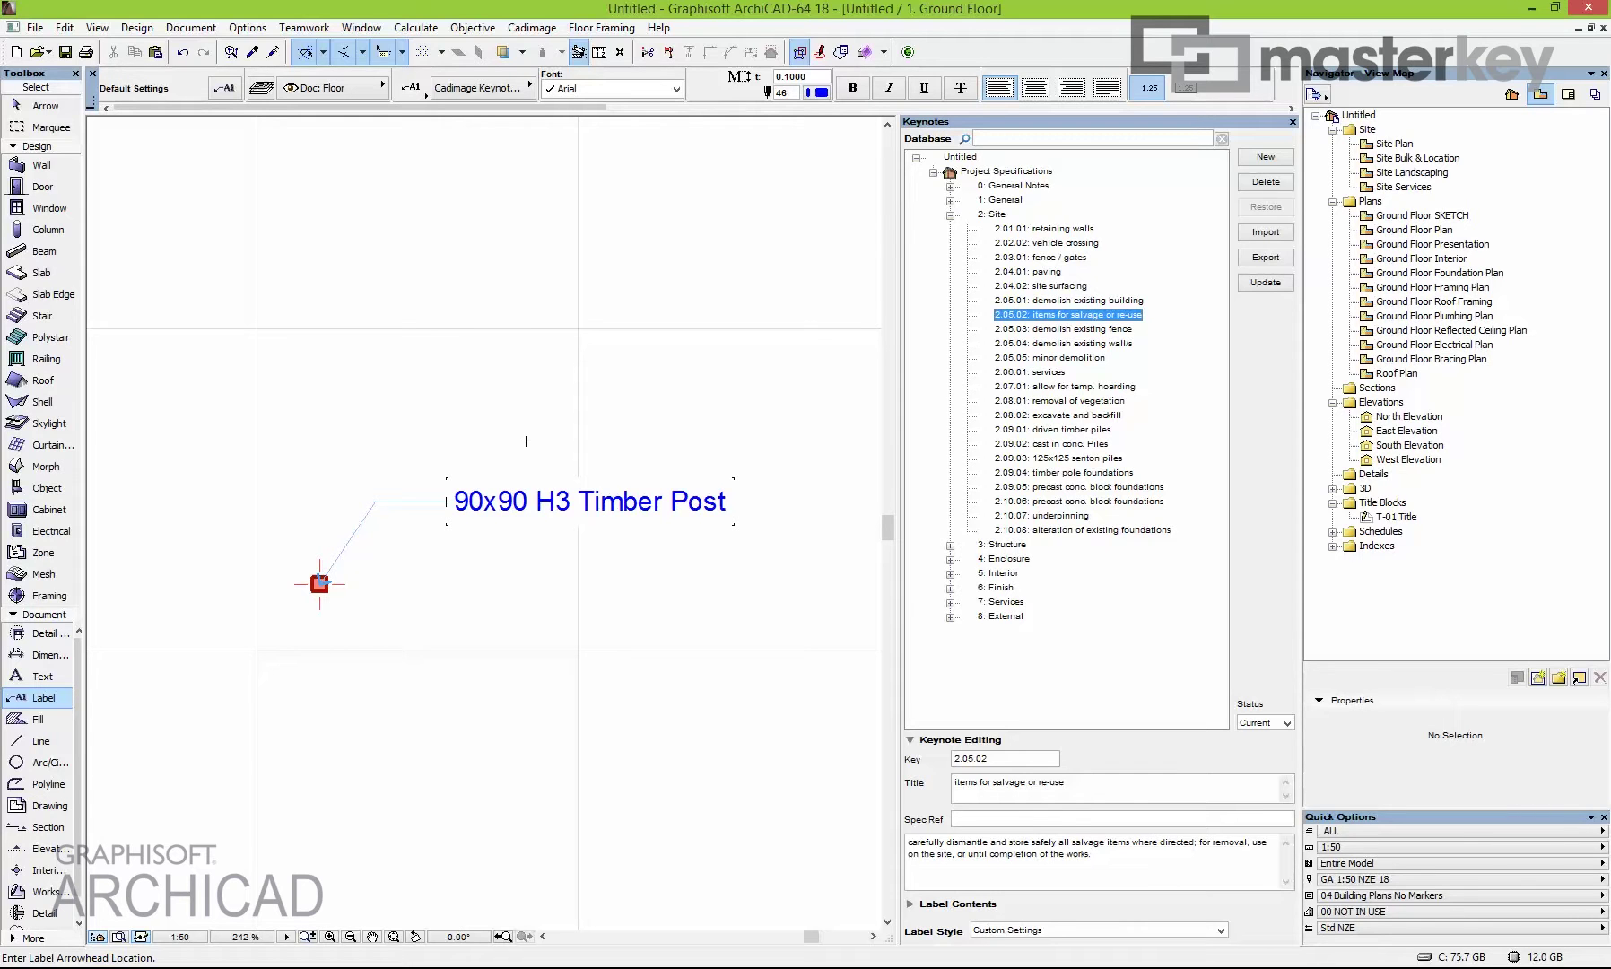
pyautogui.click(326, 766)
pyautogui.click(393, 661)
pyautogui.click(480, 660)
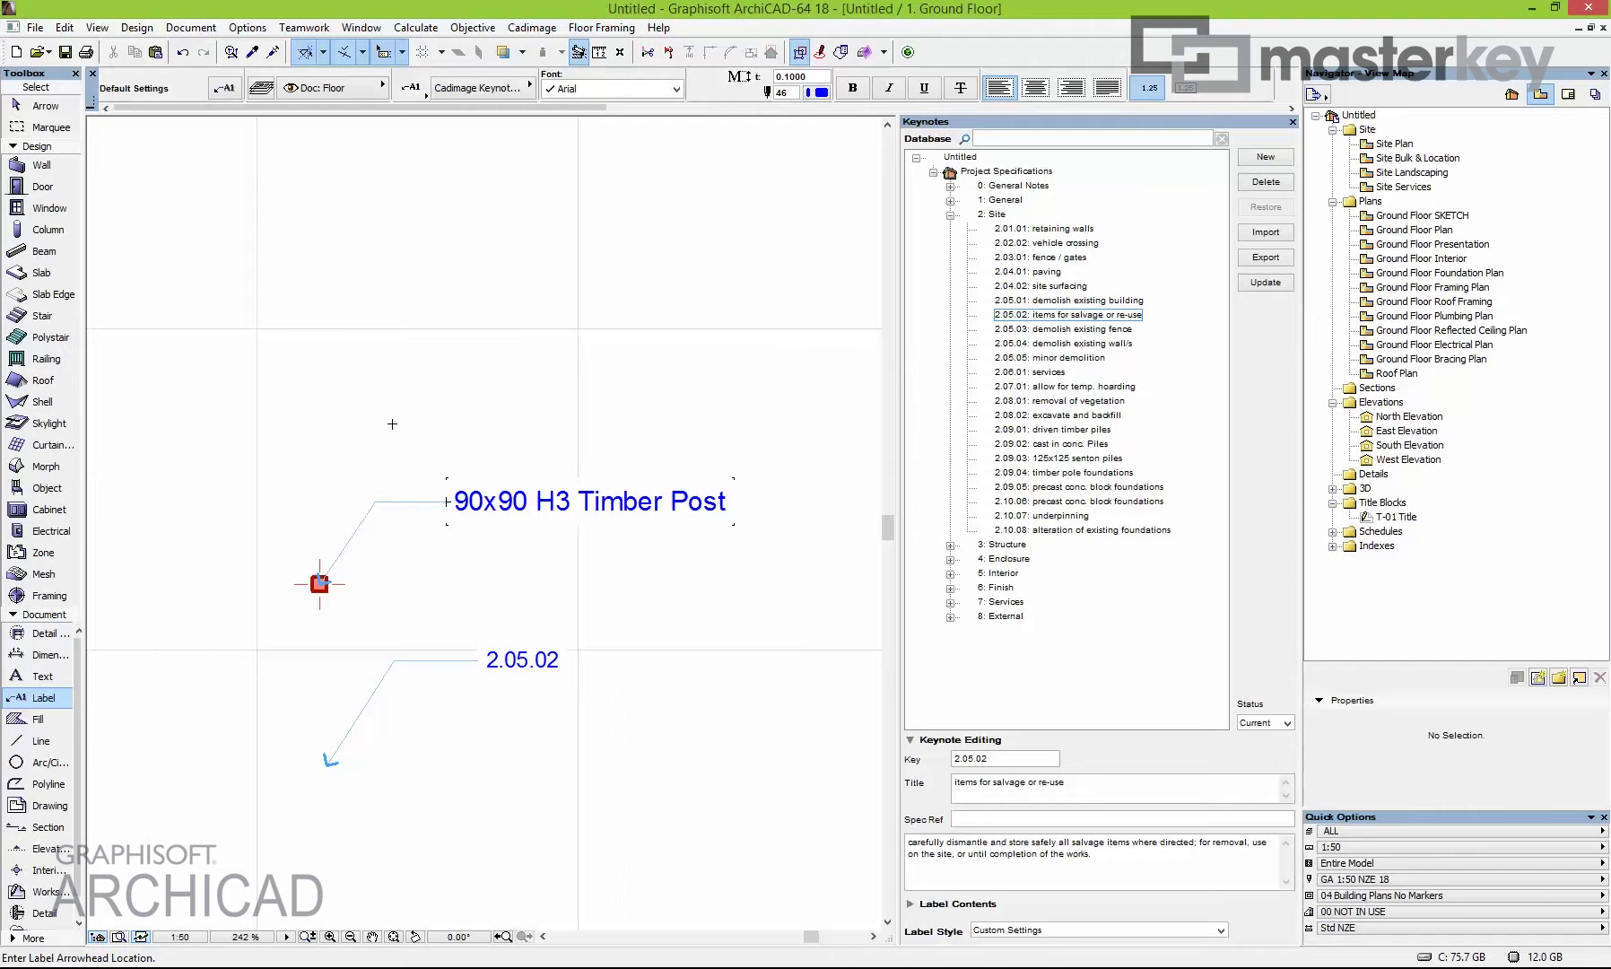
# Switch the label type back to Text and draw a label with a bent leader above the timber post label, setting its text height to 3 mm.
pyautogui.click(440, 87)
pyautogui.click(448, 83)
pyautogui.click(352, 396)
pyautogui.click(519, 272)
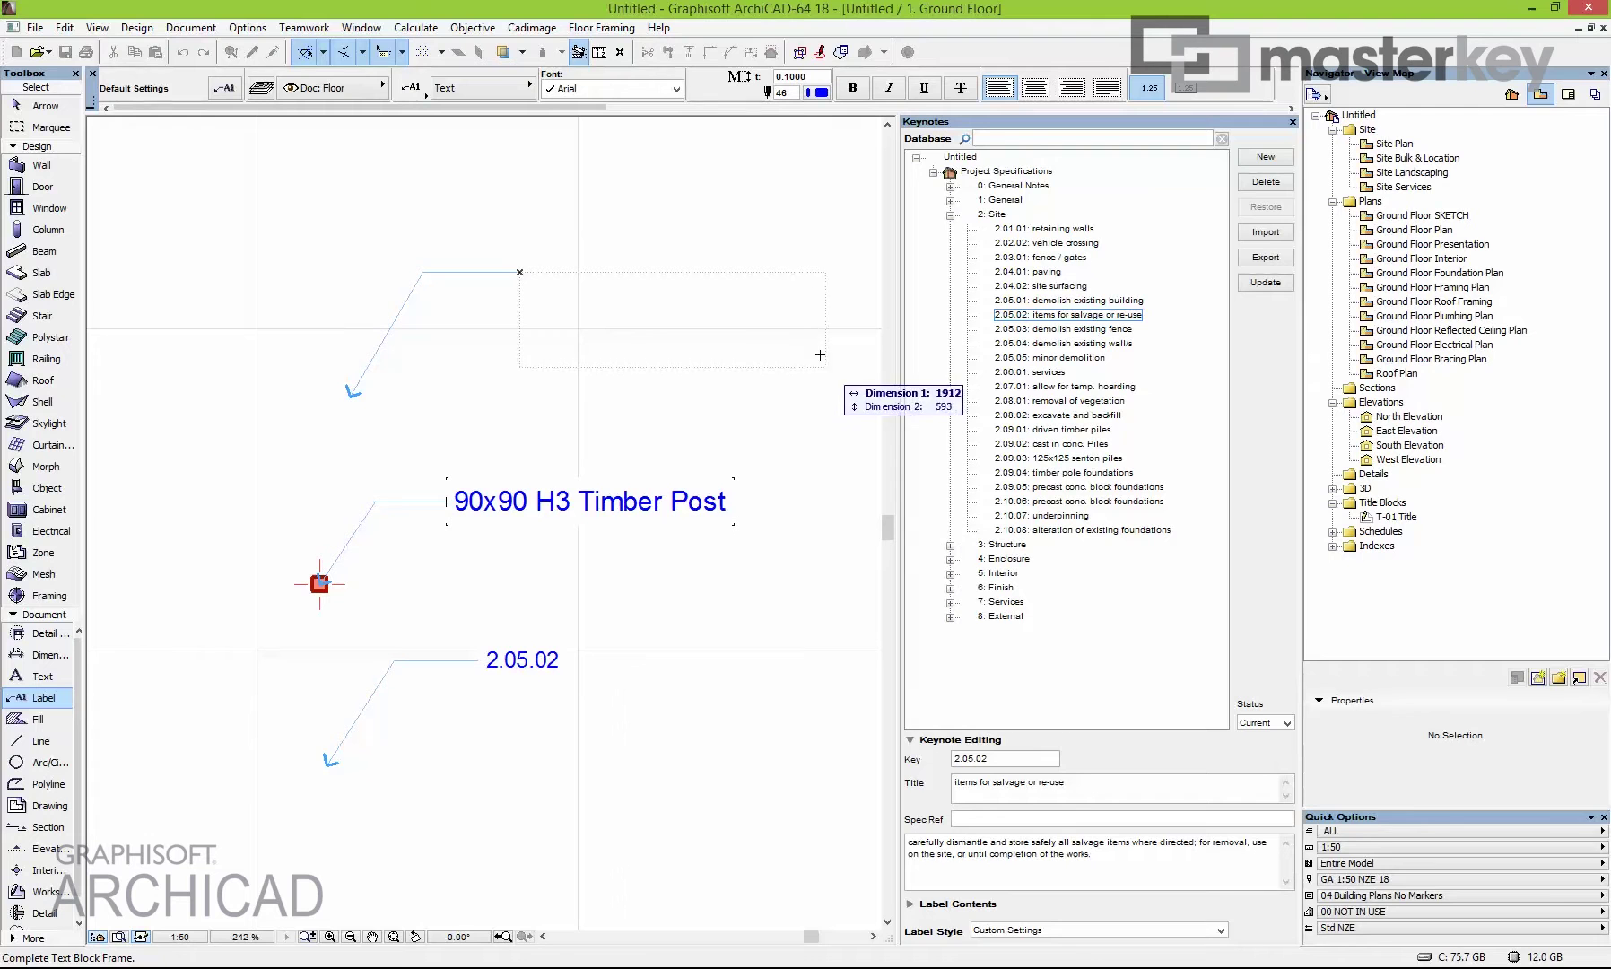
pyautogui.click(521, 270)
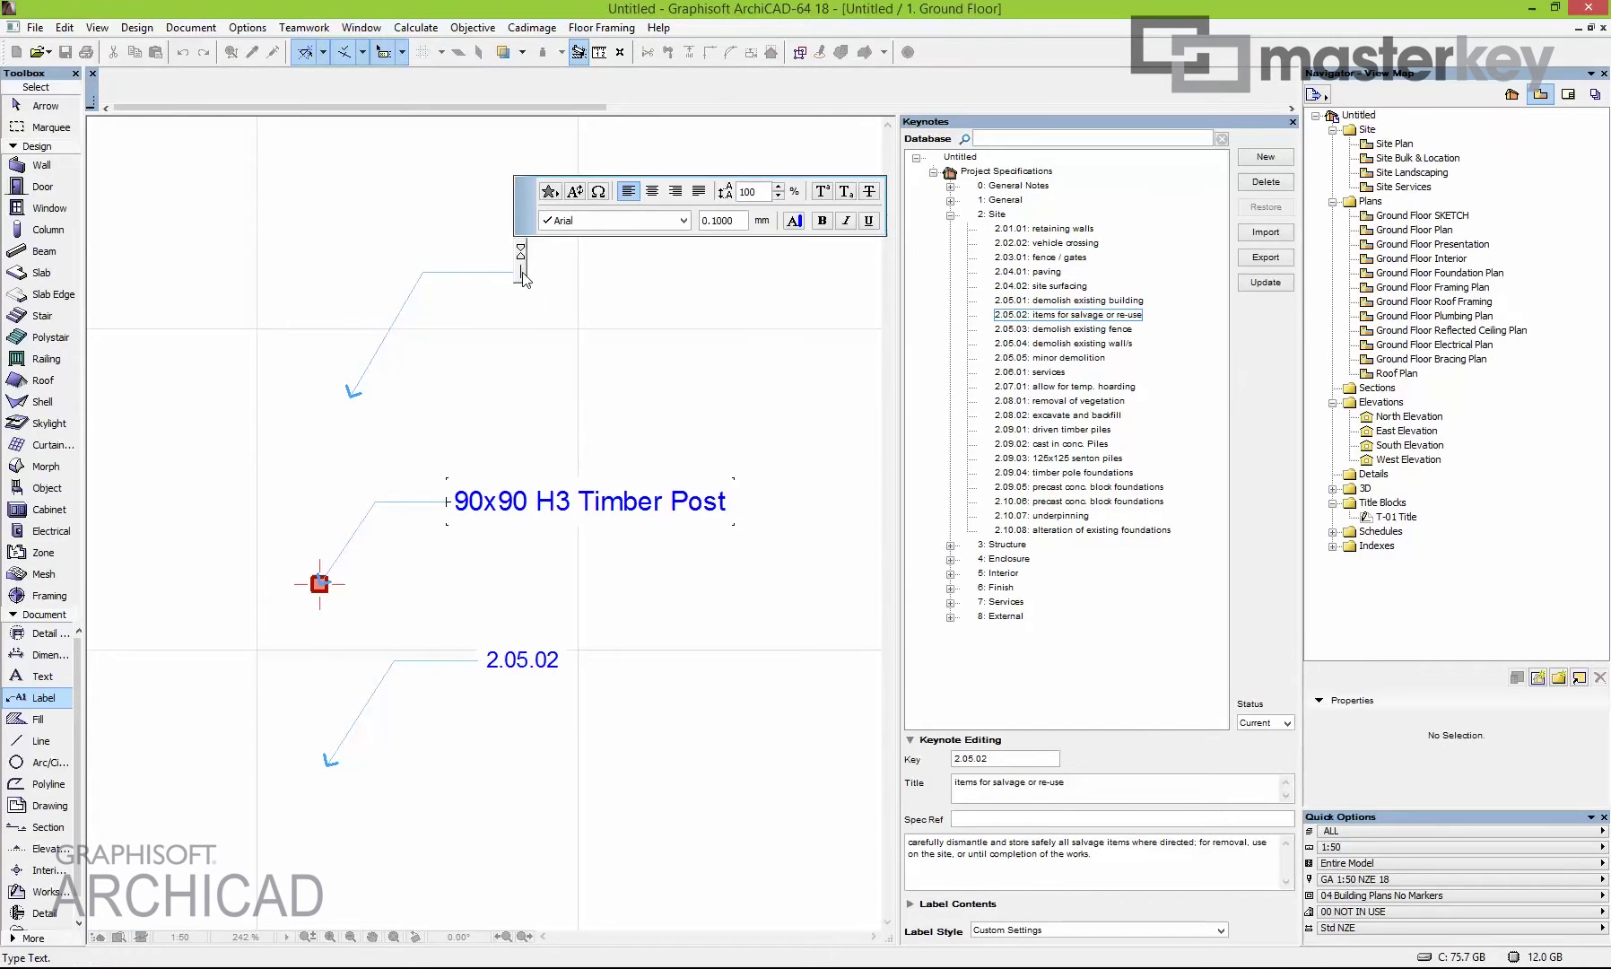
pyautogui.click(723, 221)
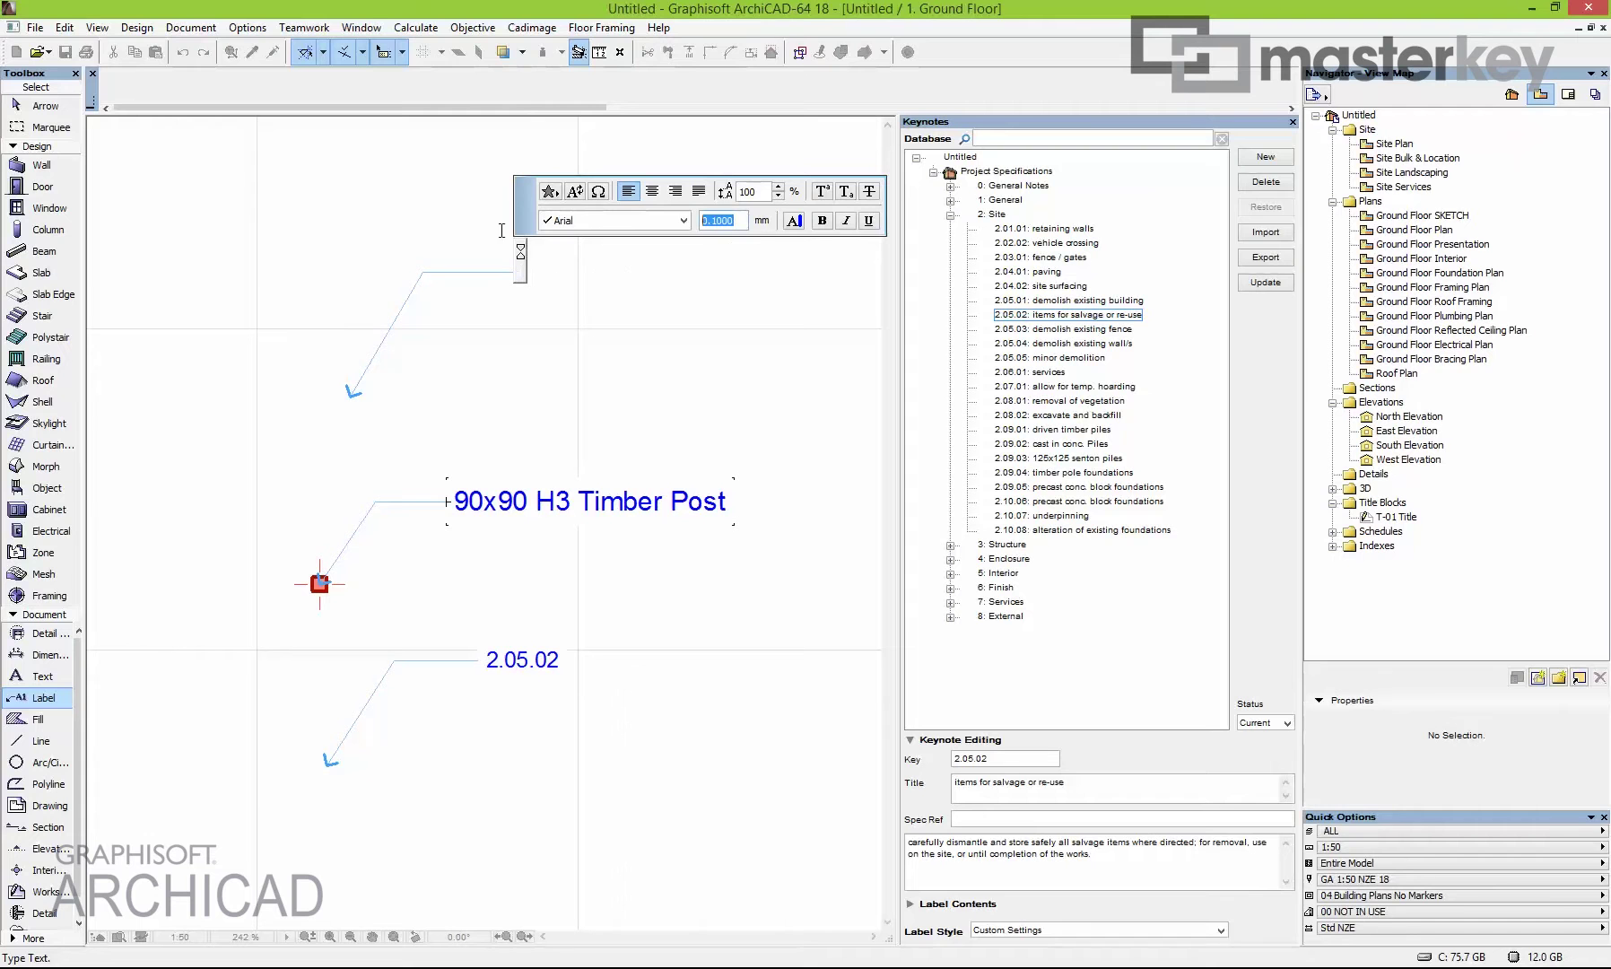
pyautogui.click(522, 270)
pyautogui.click(535, 274)
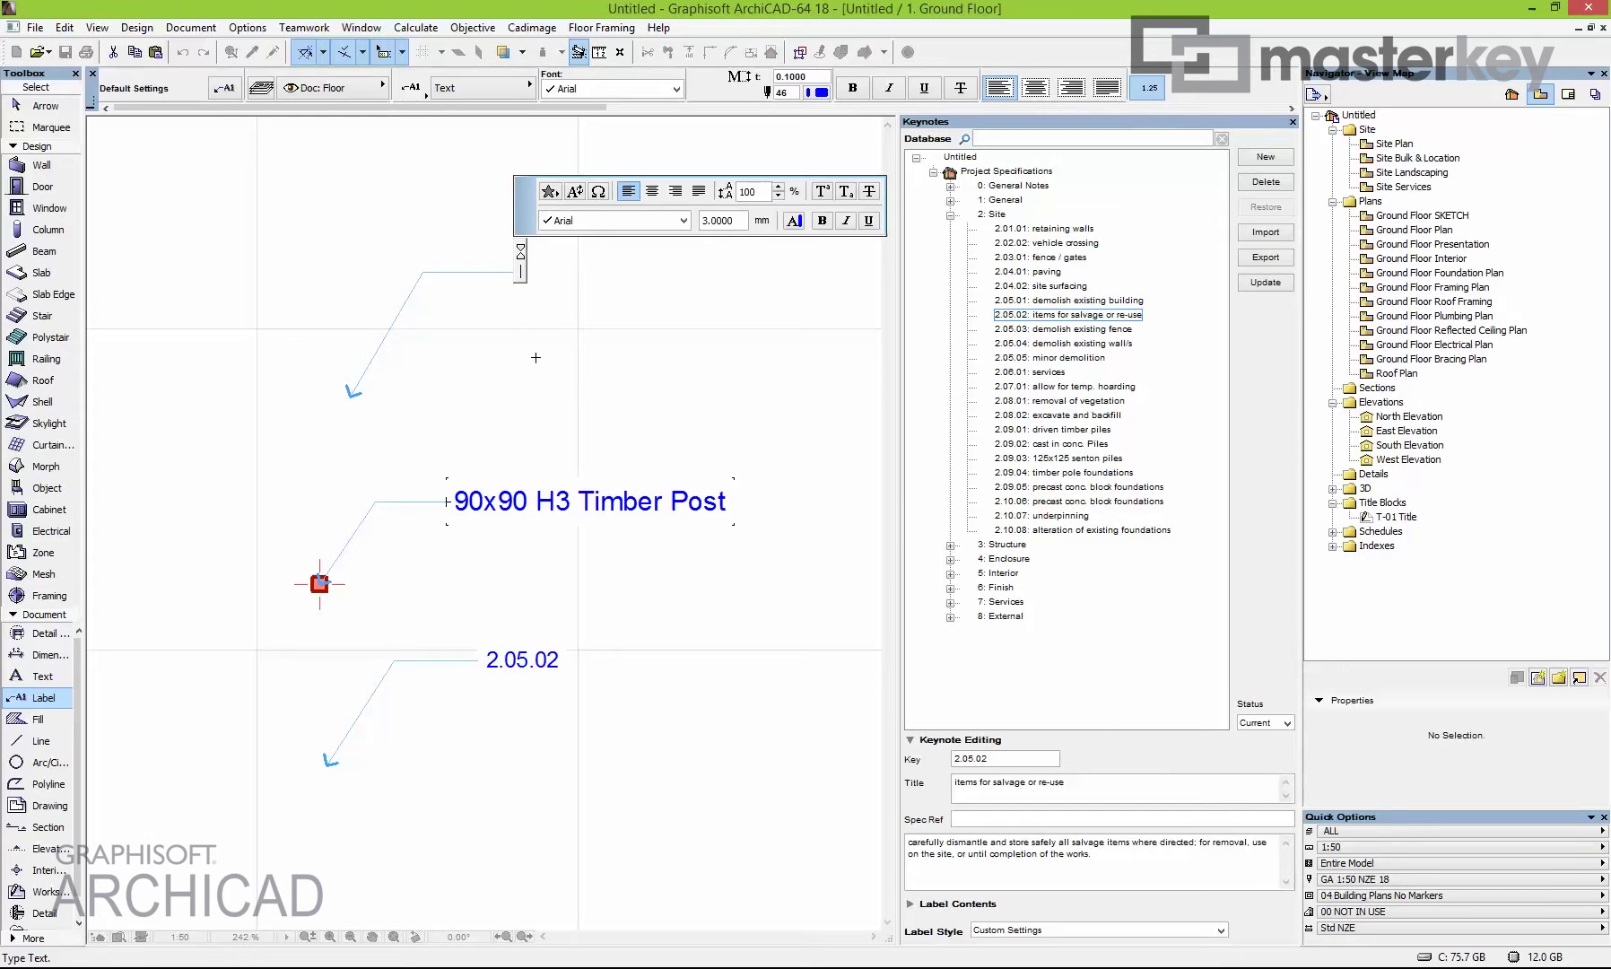
# Set the default label text height to 3 mm and place a text label reading "gdnbcvxc" near the top of the plan view.
pyautogui.click(824, 79)
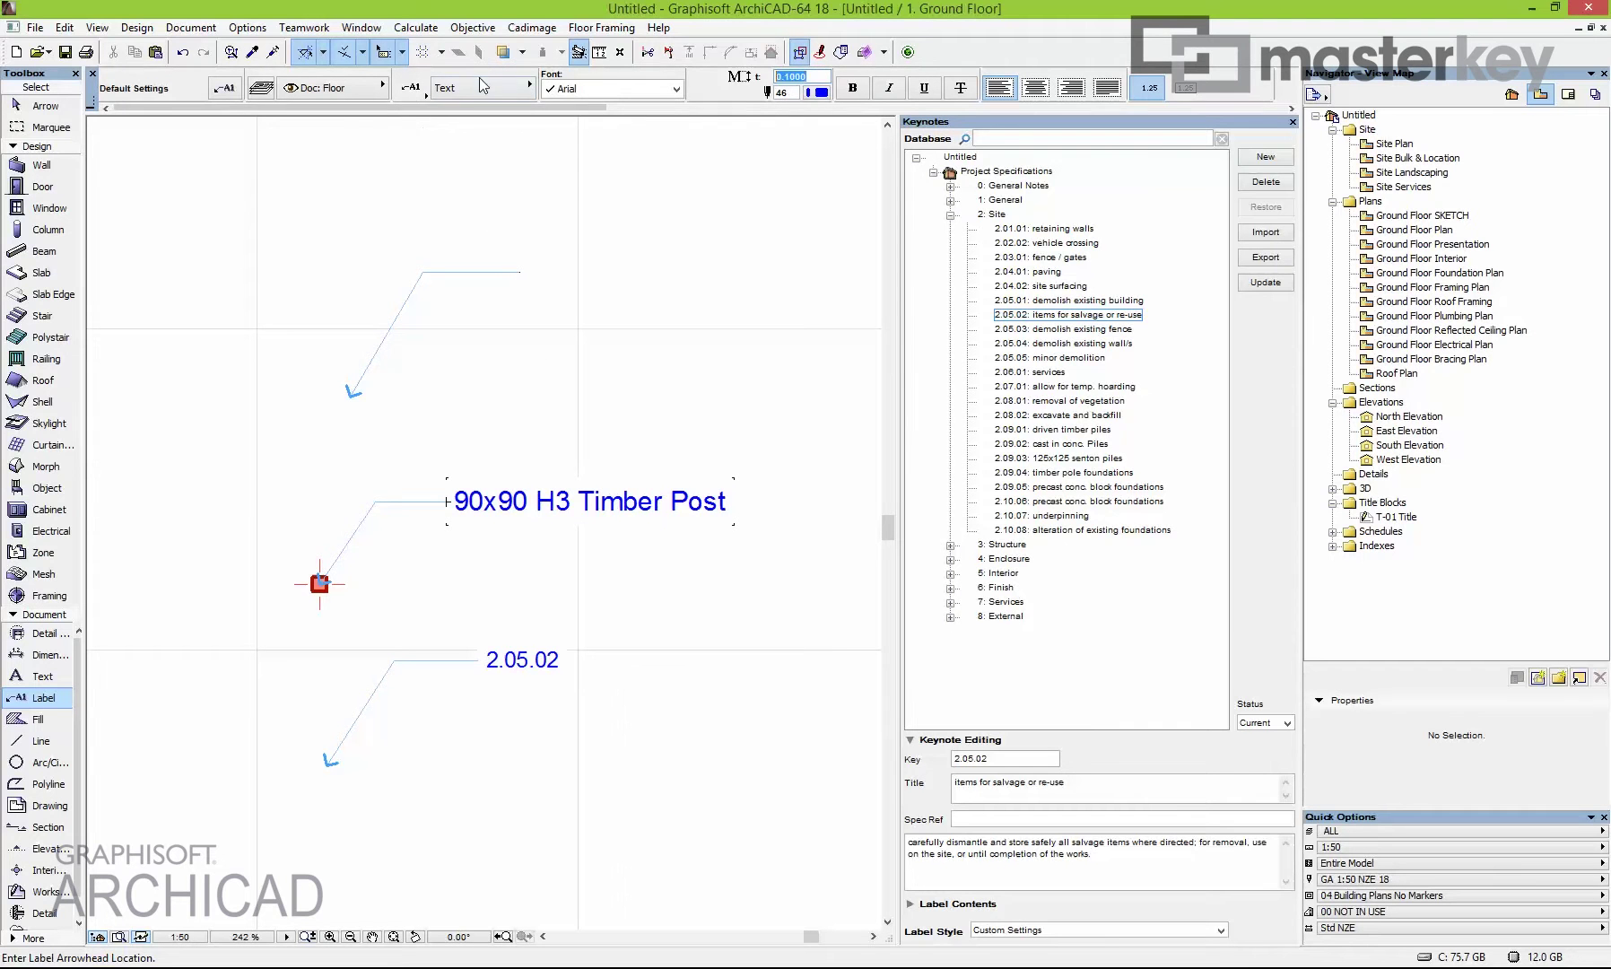
pyautogui.write('3')
pyautogui.click(299, 334)
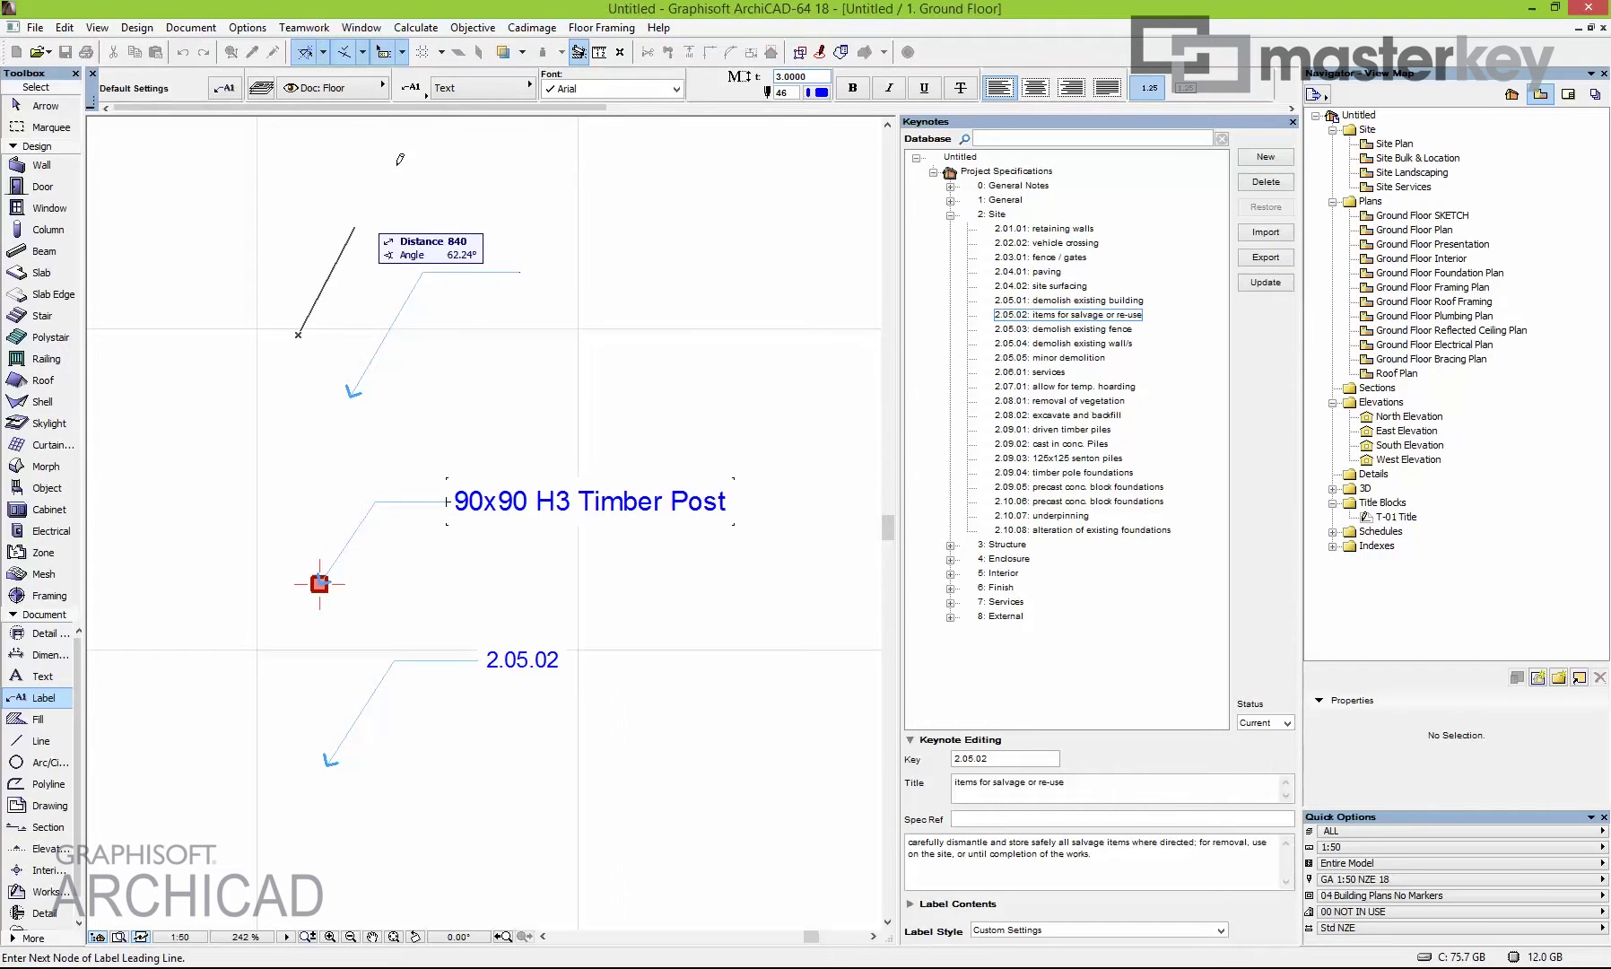
pyautogui.click(402, 160)
pyautogui.click(531, 161)
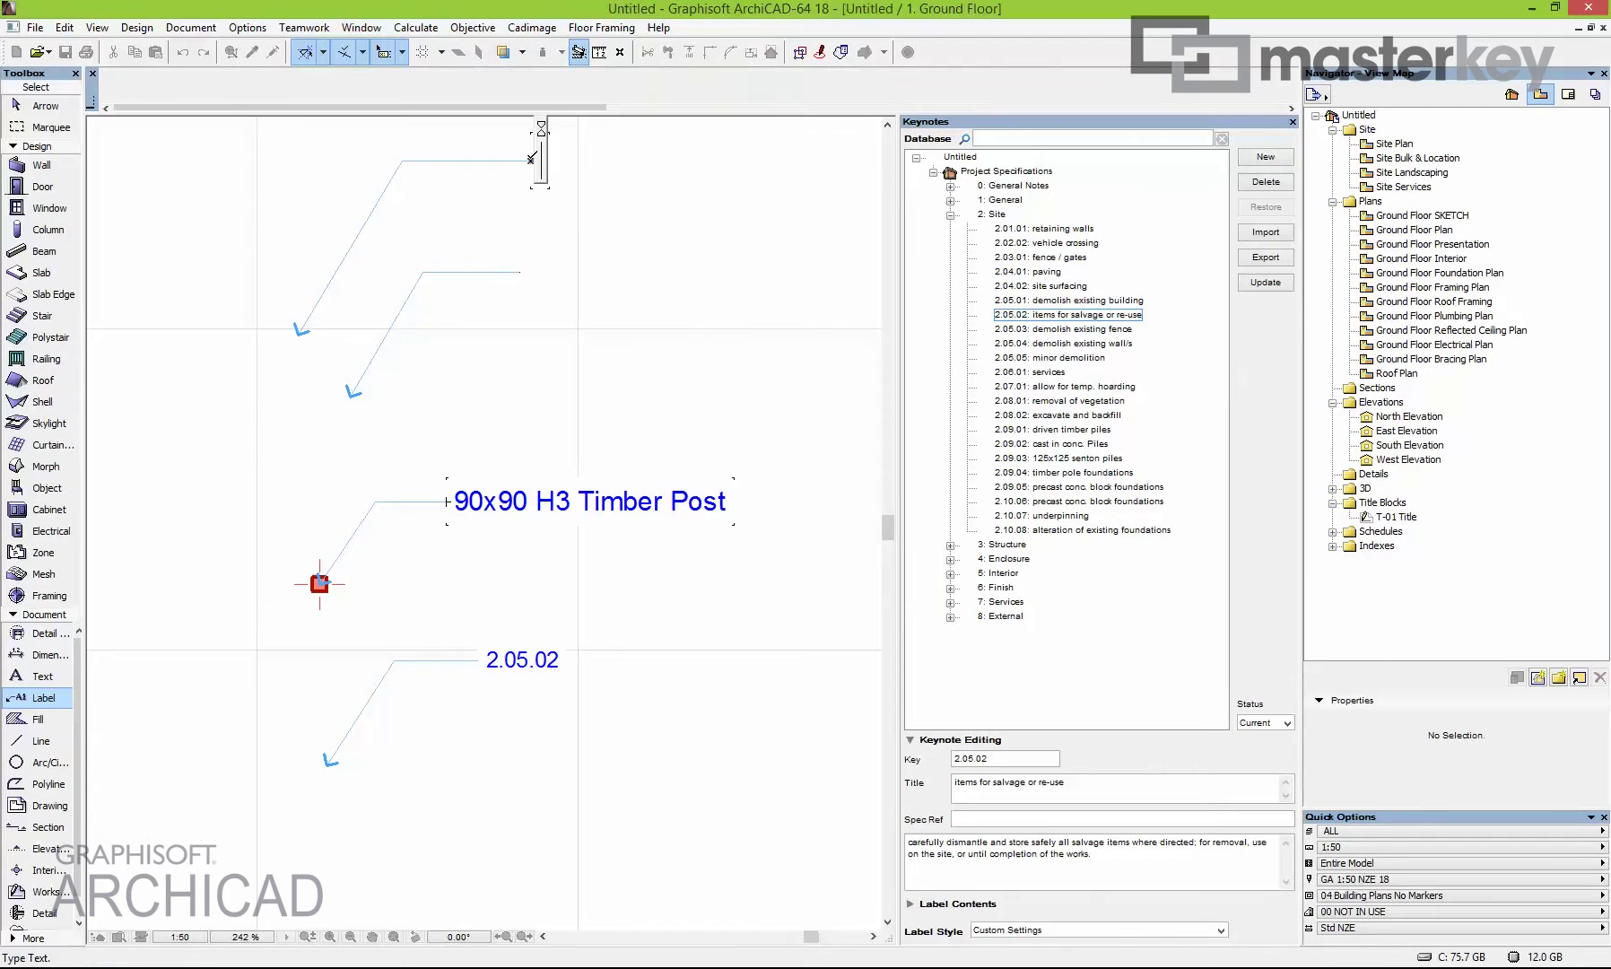
pyautogui.write('gdnbcvxc')
pyautogui.click(599, 344)
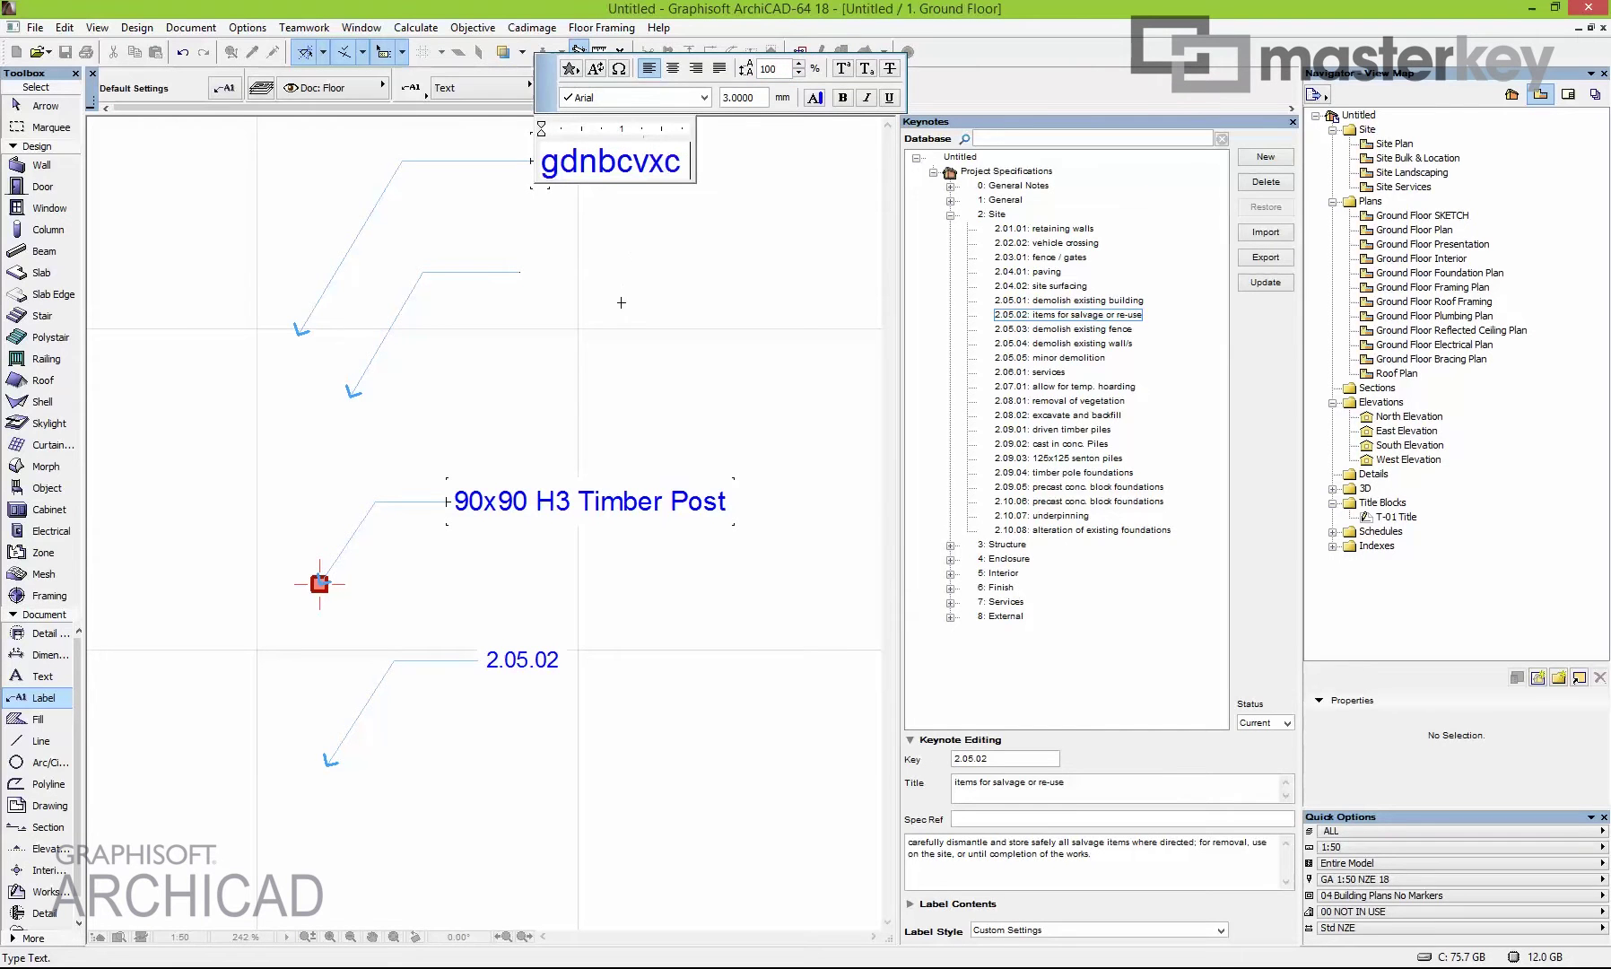
# Place a keynote label for 2.05.05 minor demolition, with a bent leader, below the 2.05.02 label.
pyautogui.click(1067, 357)
pyautogui.click(430, 839)
pyautogui.click(468, 776)
pyautogui.click(572, 776)
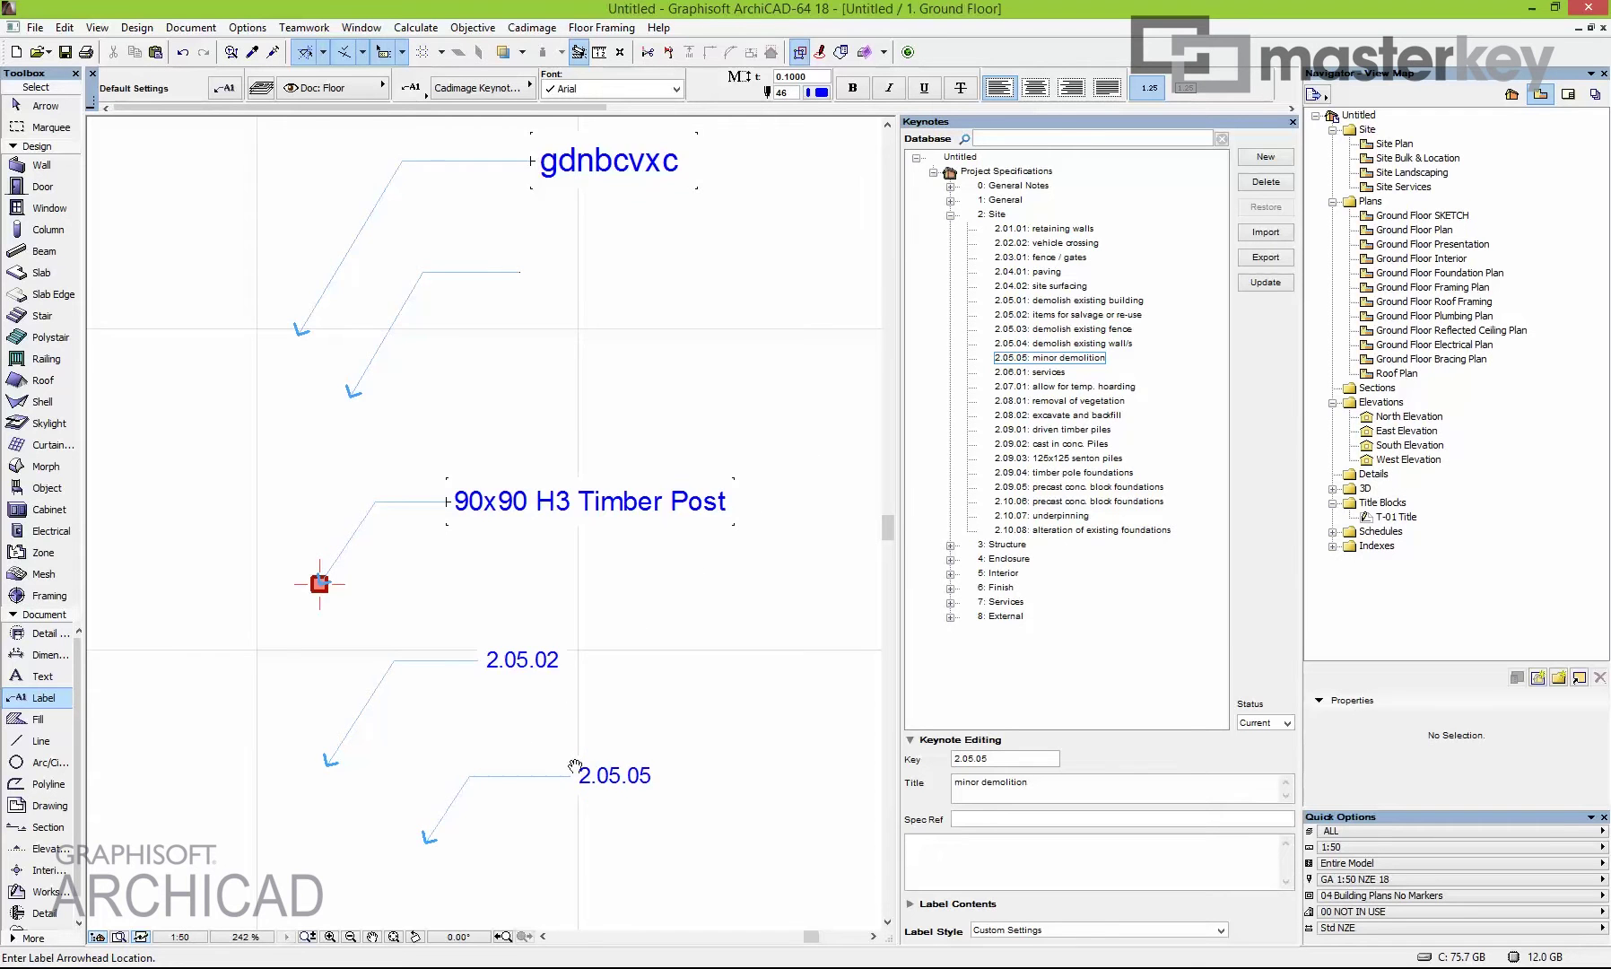
# Delete all text and keynote labels from the plan, keeping the timber post.
pyautogui.scroll(-1, 575, 767)
pyautogui.hotkey('ctrl', 'a')
pyautogui.press('Delete')
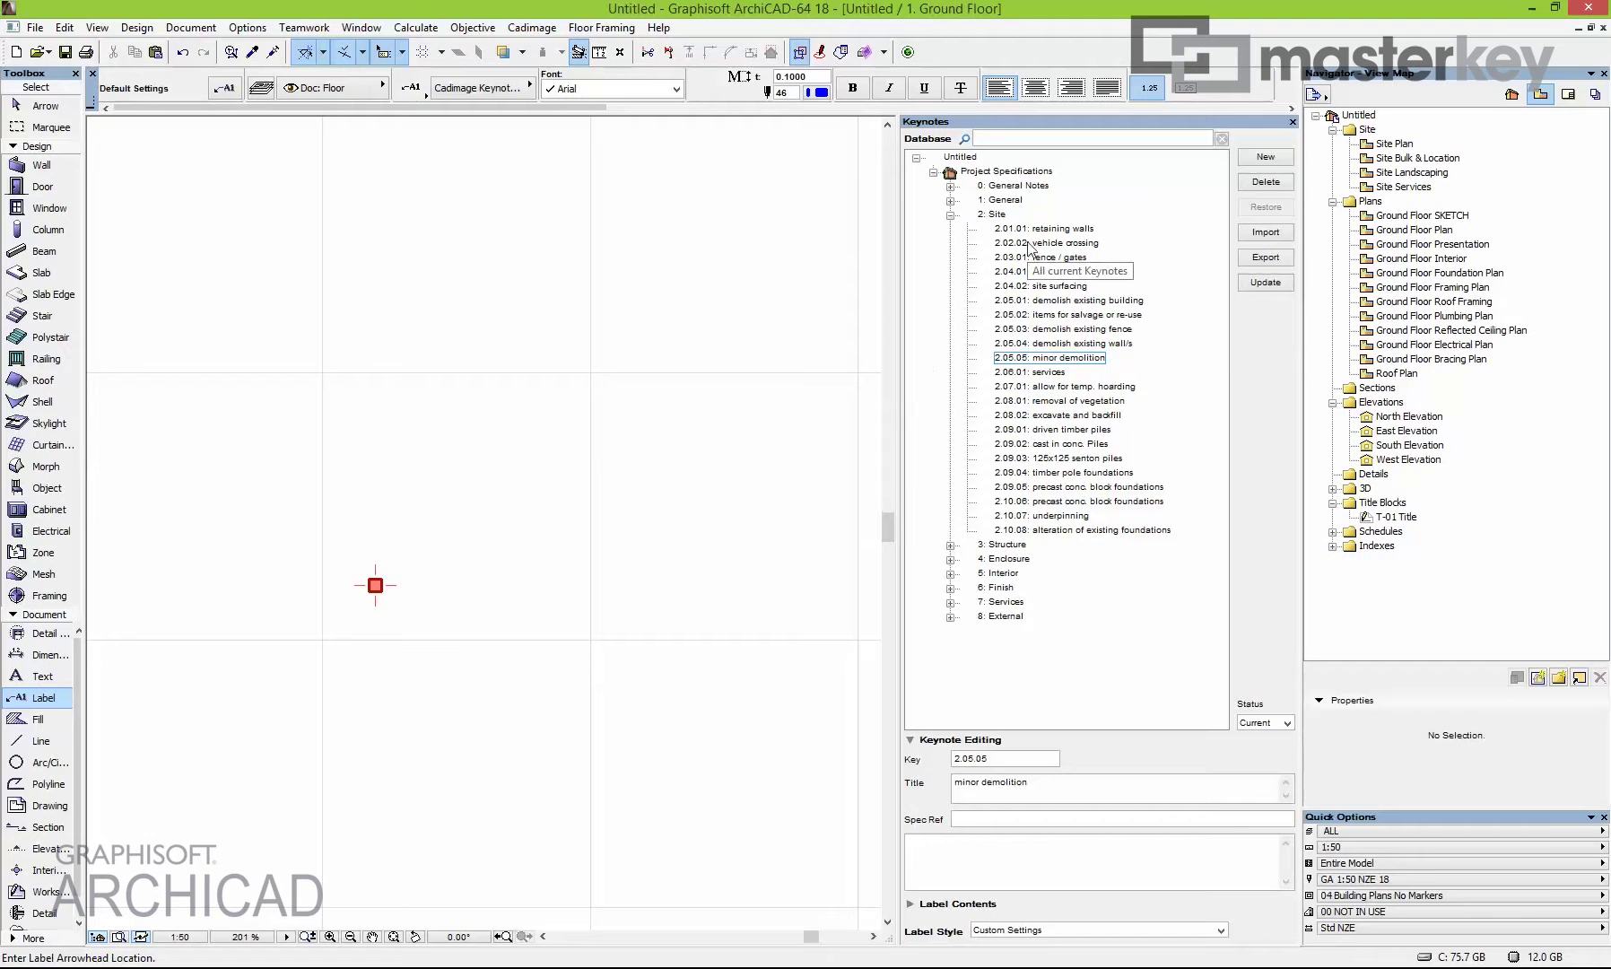
# Place a Cadimage Keynote Label for 3.01.01 Internal Walls from the Structure category, with a bent leader, above and to the right of the post.
pyautogui.click(949, 545)
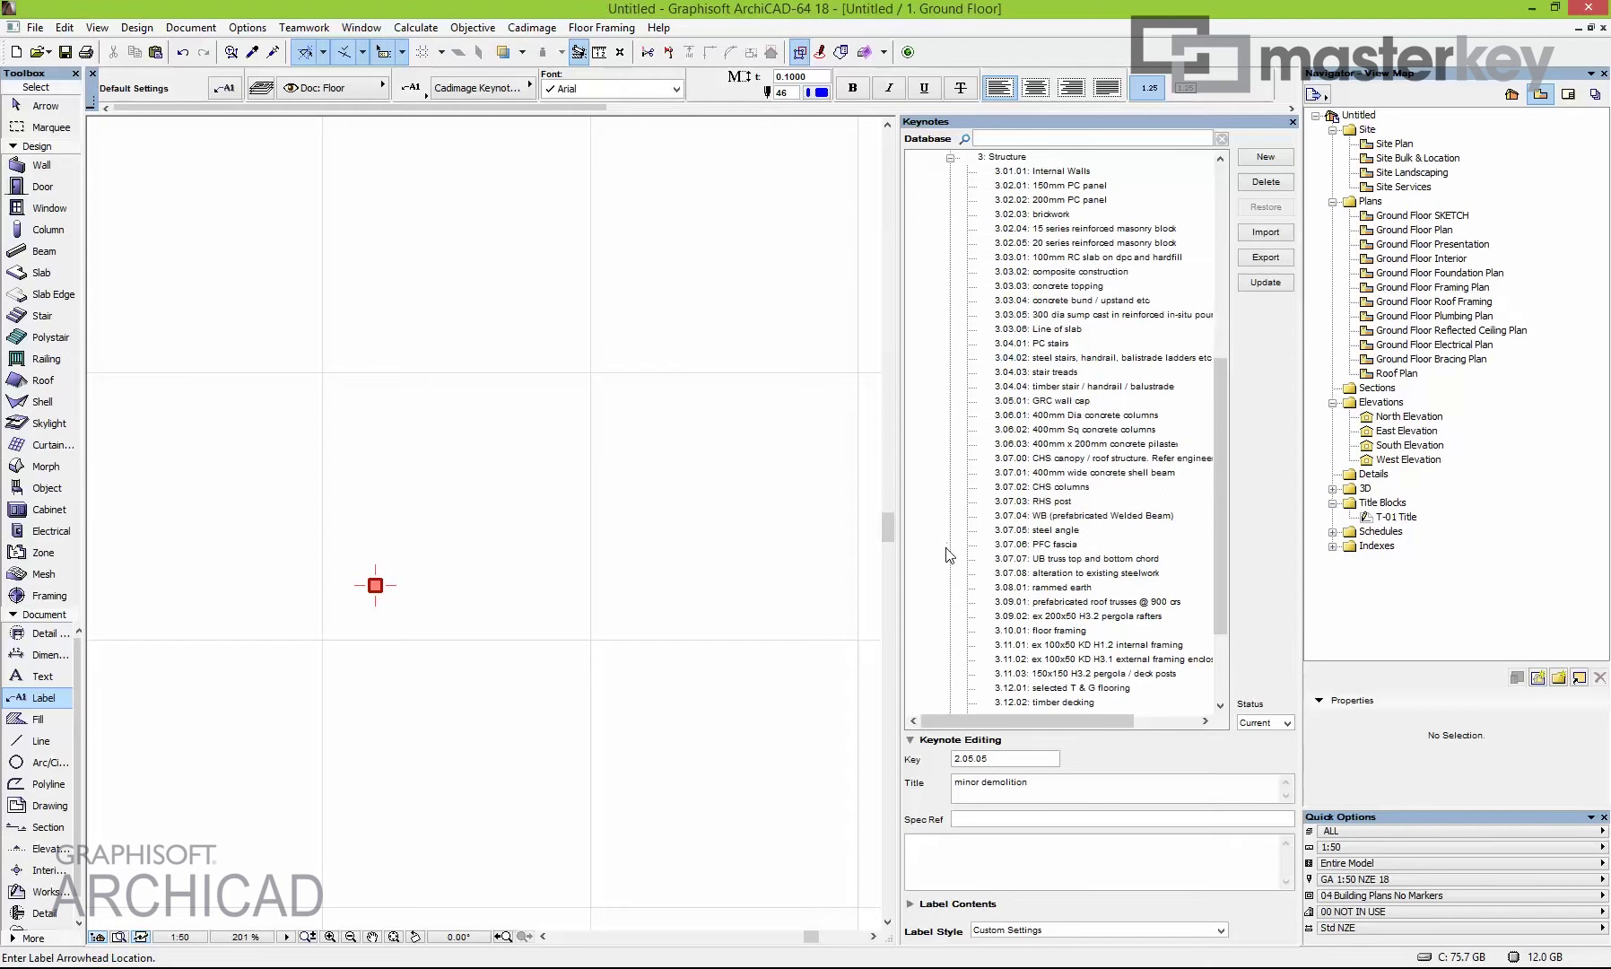
pyautogui.click(1049, 171)
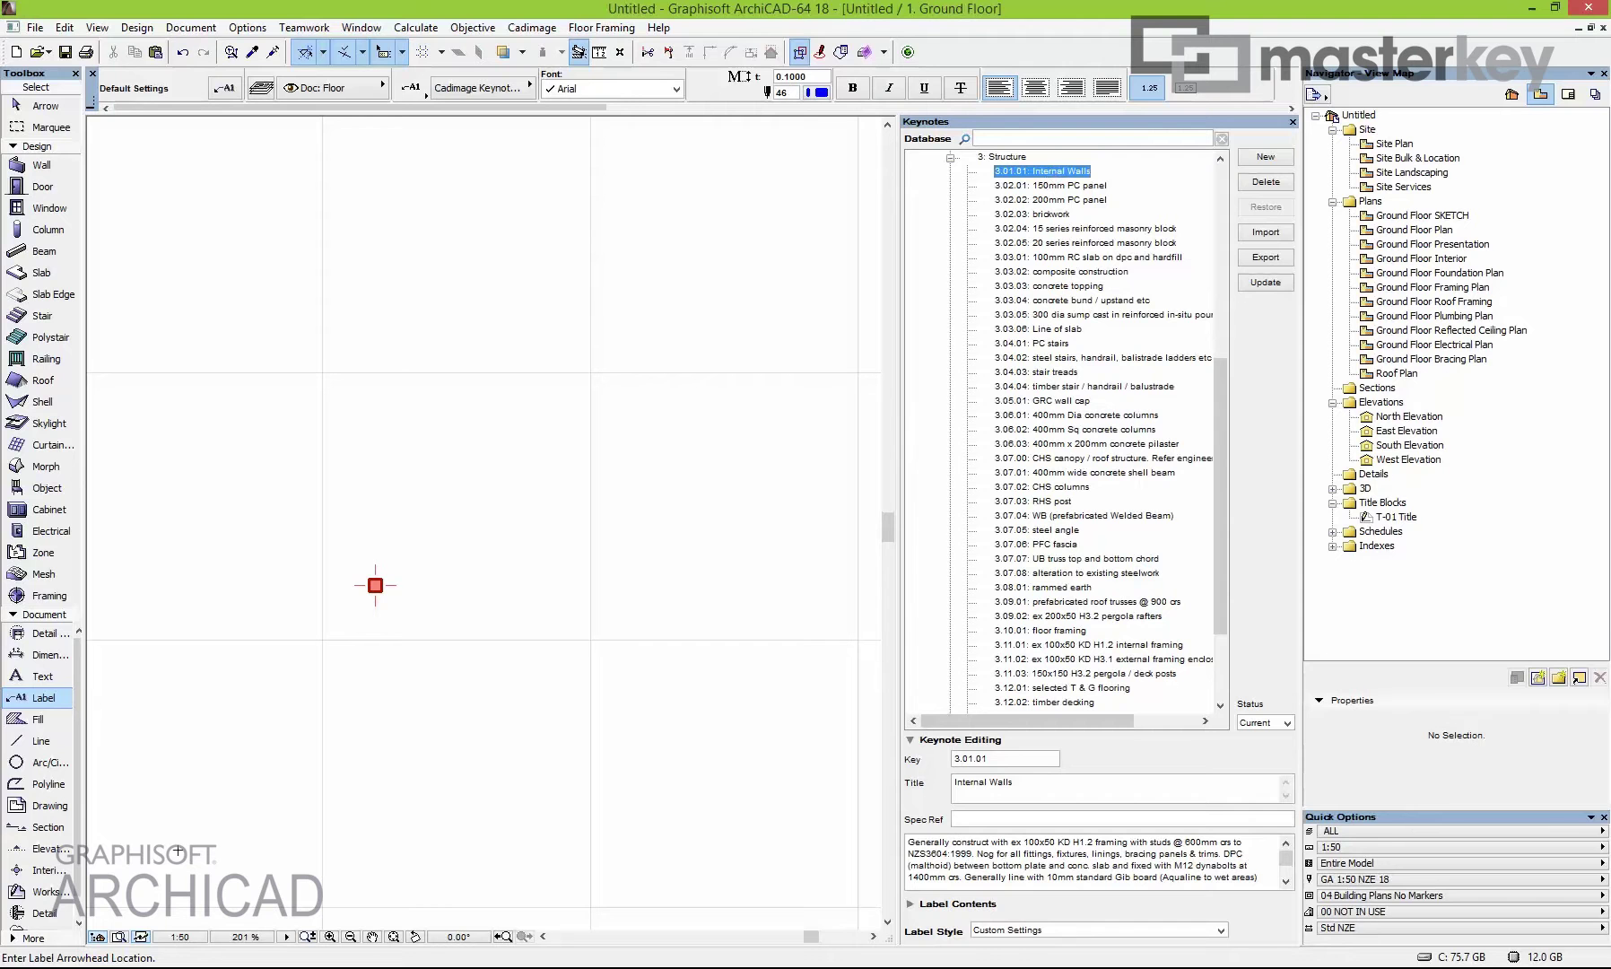
pyautogui.click(40, 105)
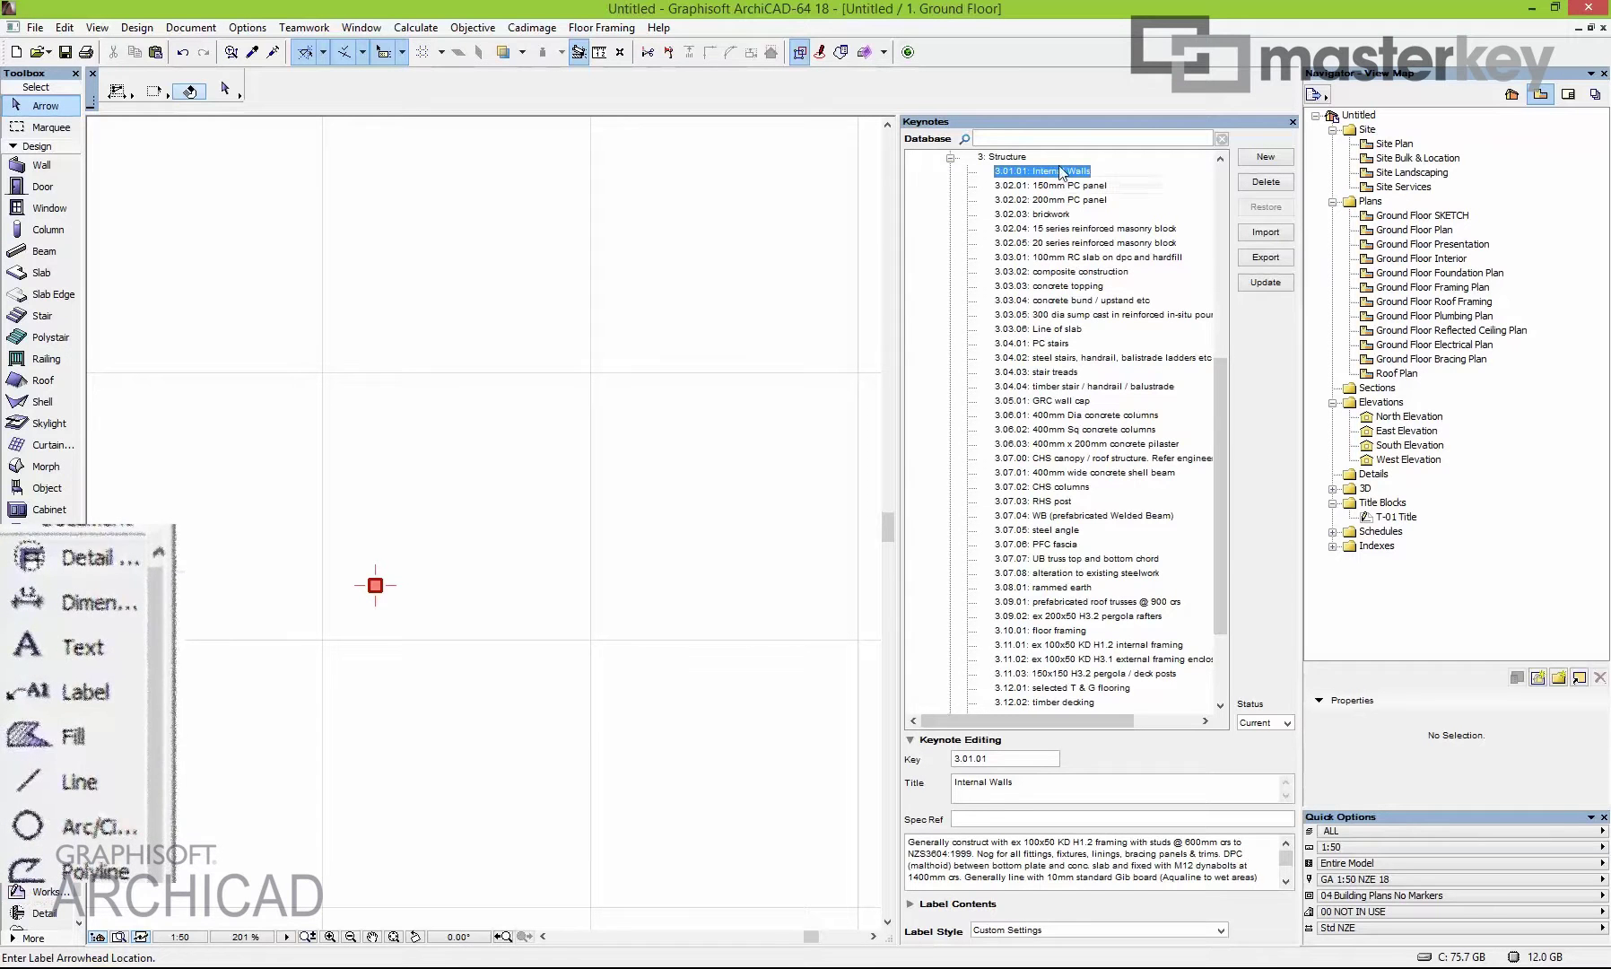
pyautogui.click(35, 697)
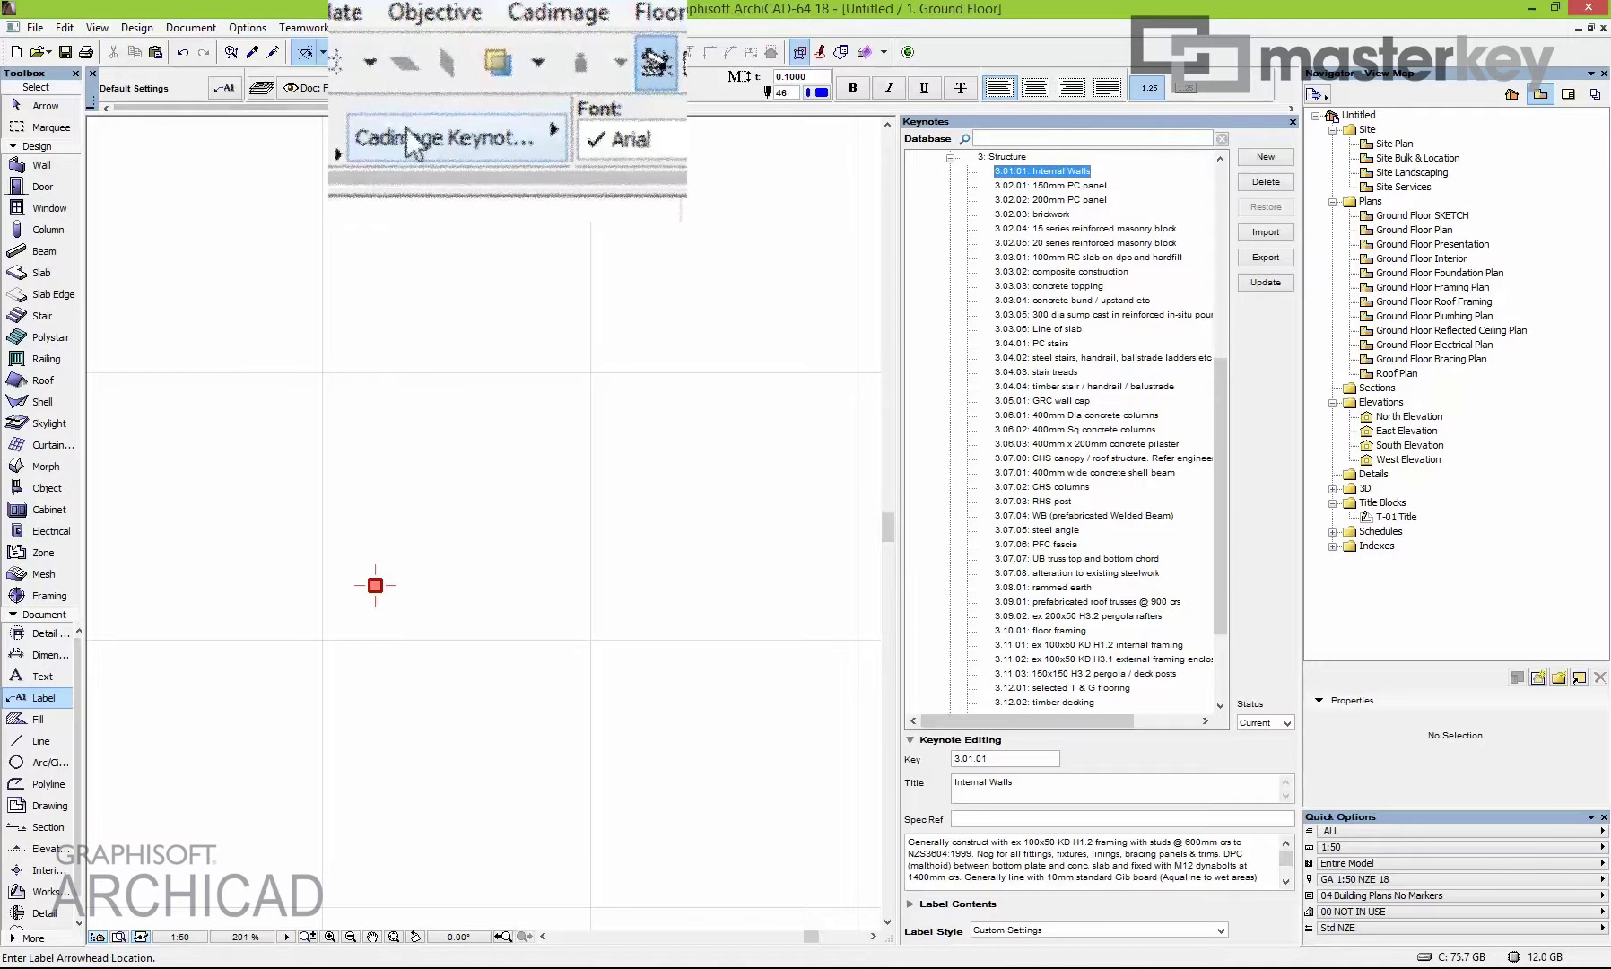
pyautogui.click(418, 157)
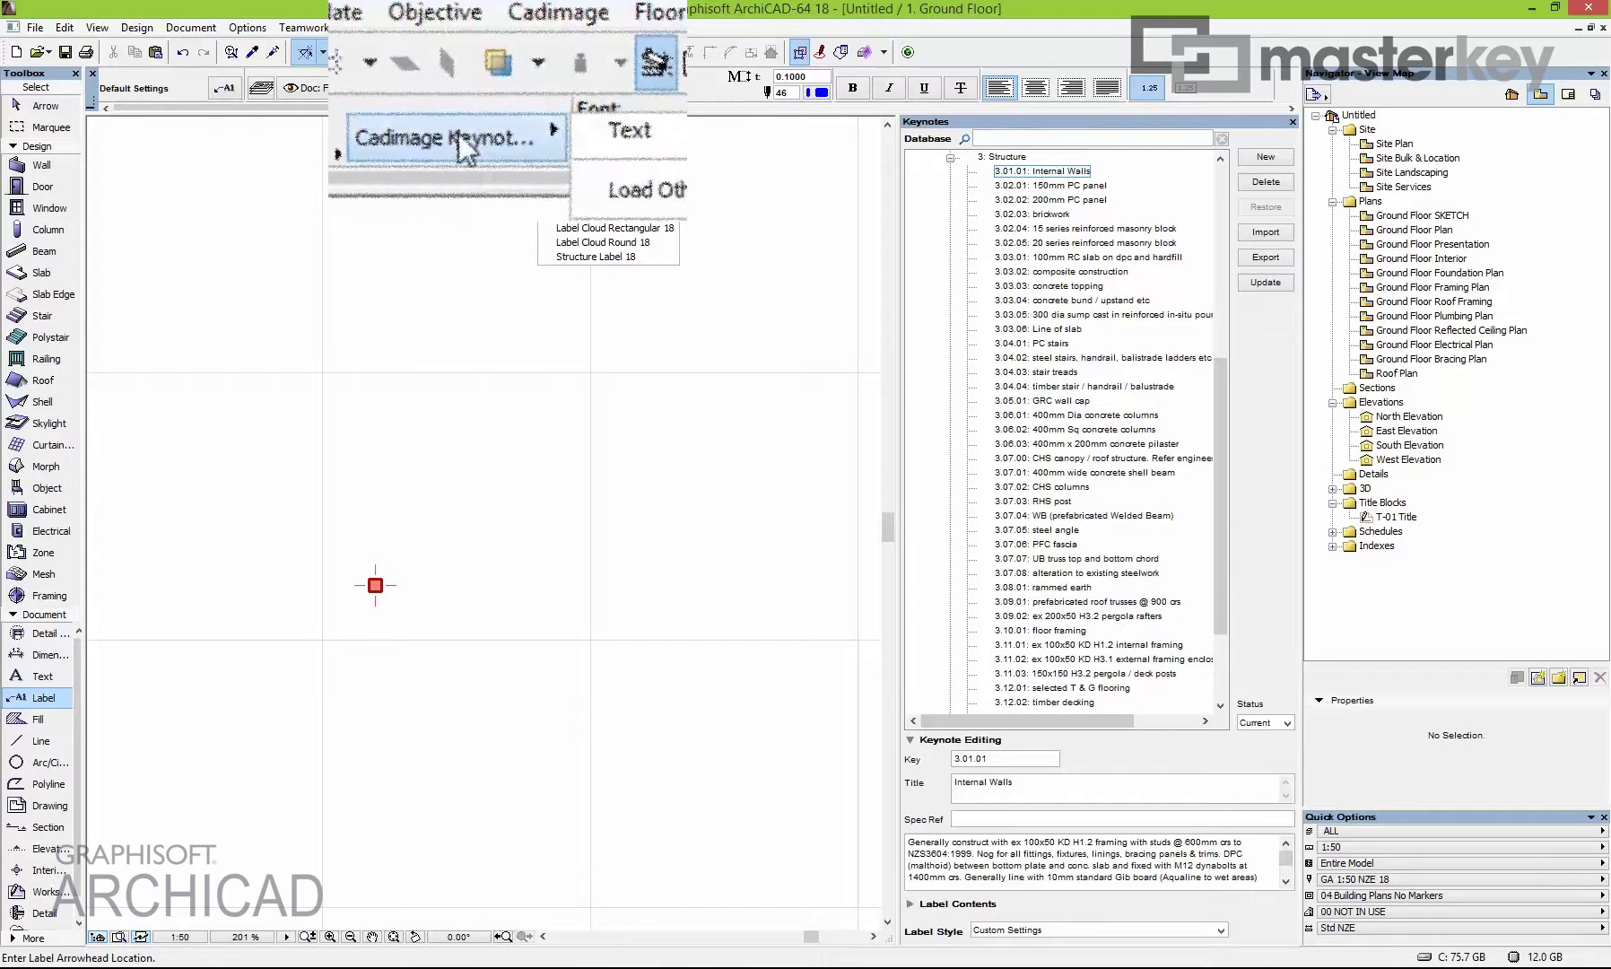
pyautogui.click(655, 144)
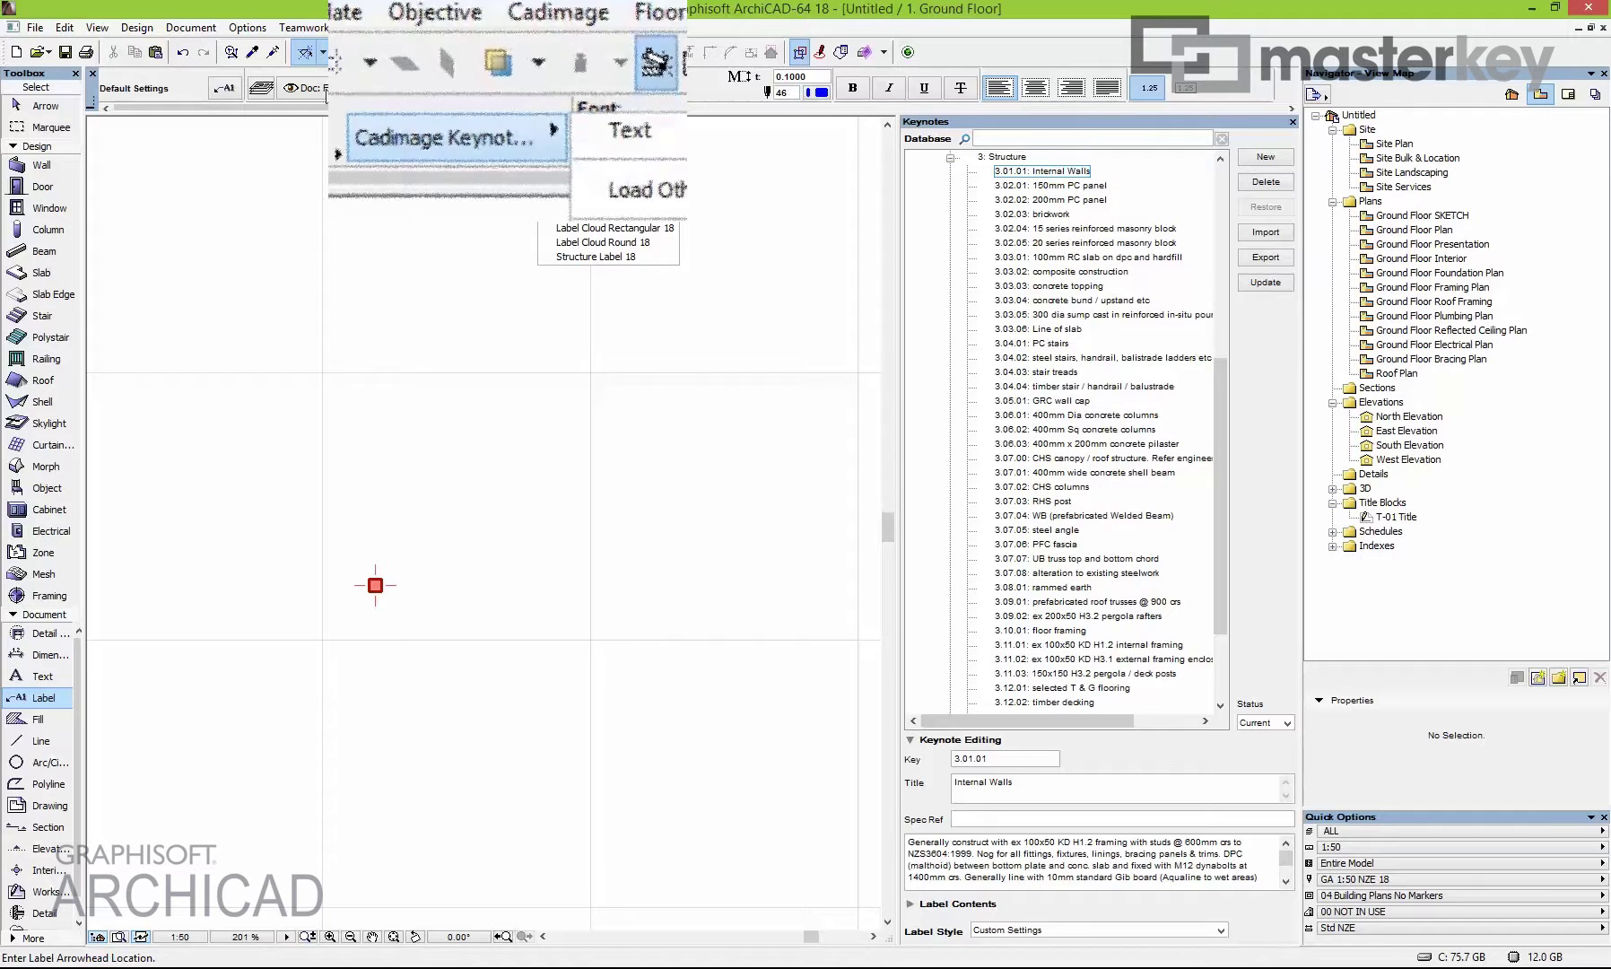
pyautogui.click(392, 144)
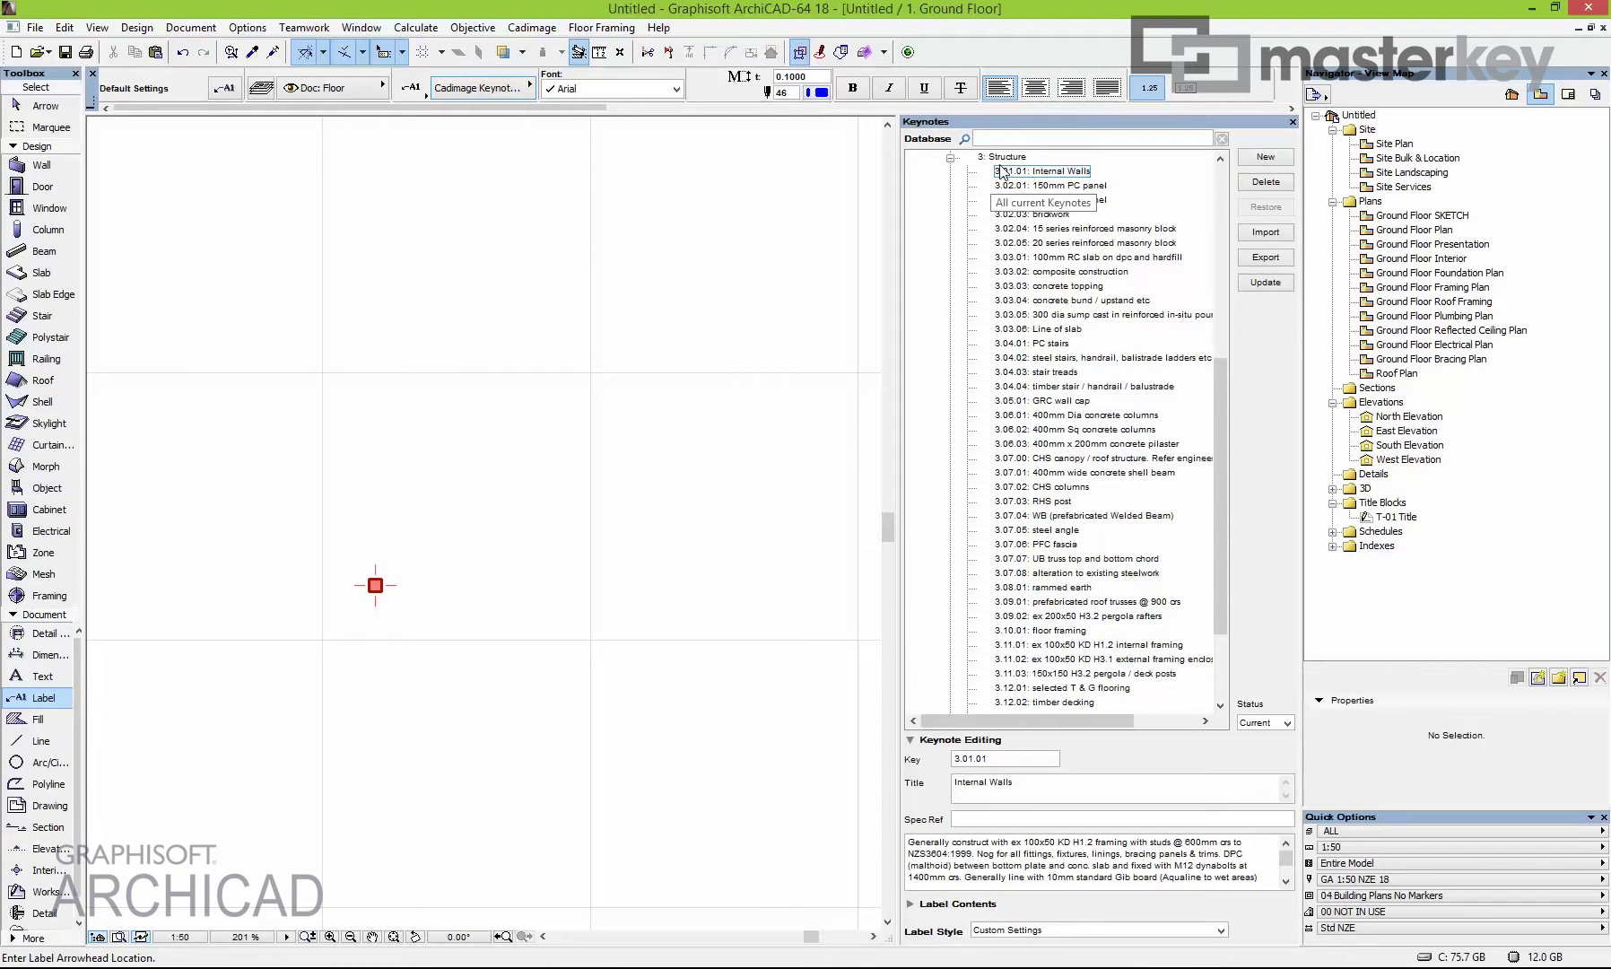
pyautogui.click(476, 462)
pyautogui.click(580, 394)
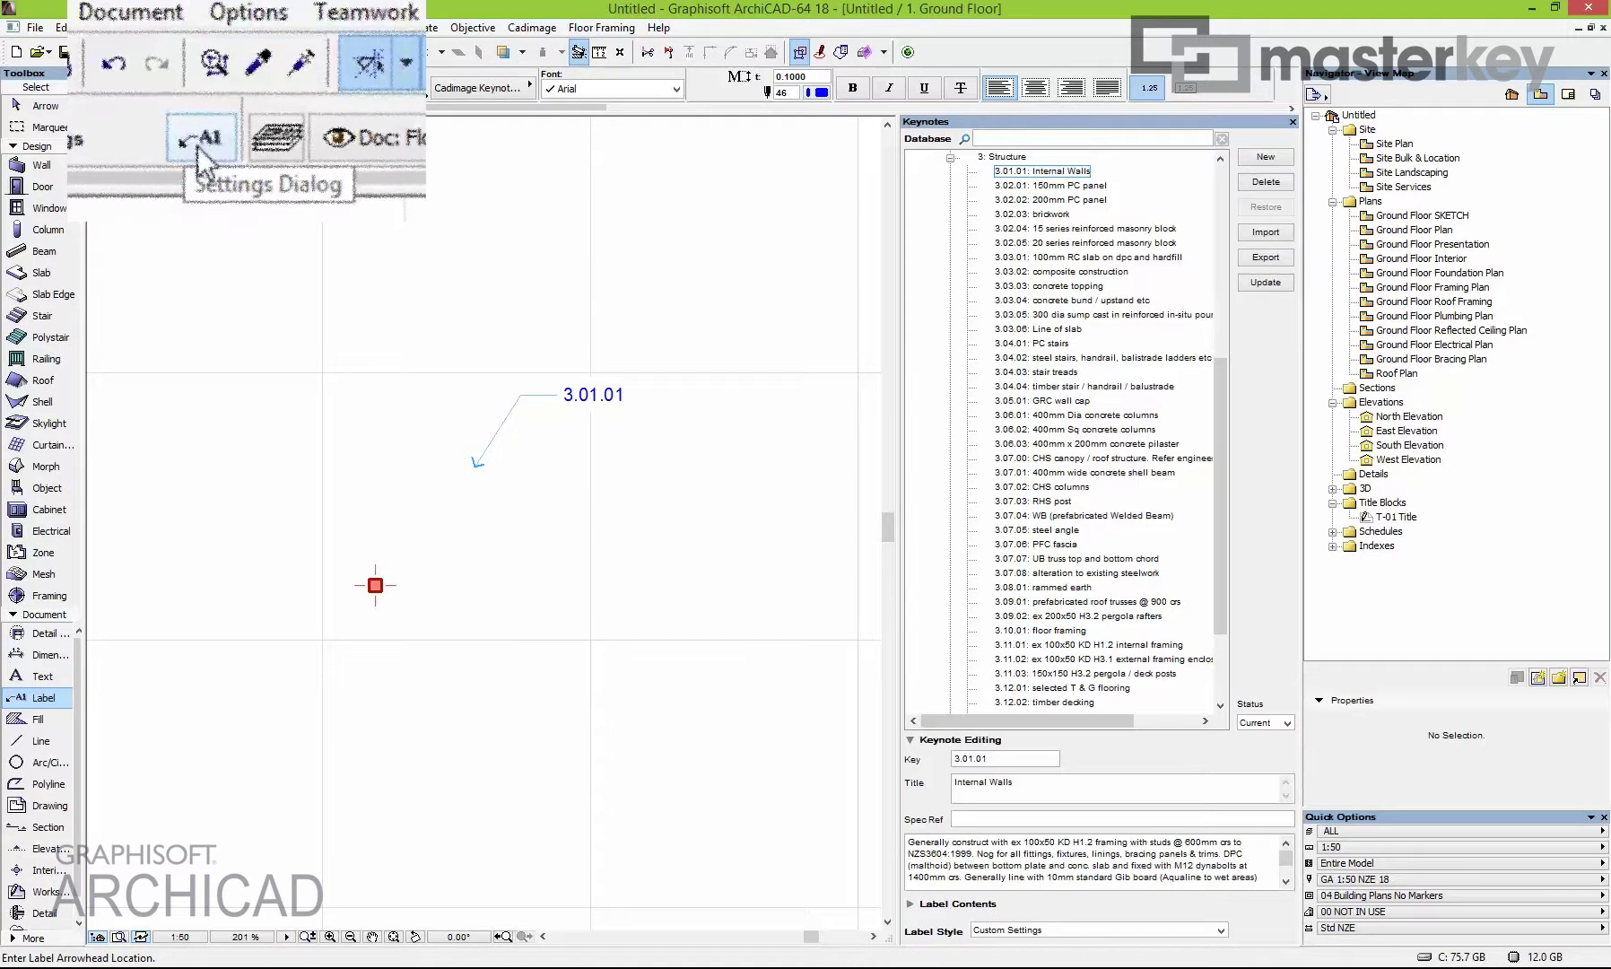
# Add the keynote title to the displayed content in the default Cadimage Keynote Label settings.
pyautogui.click(223, 88)
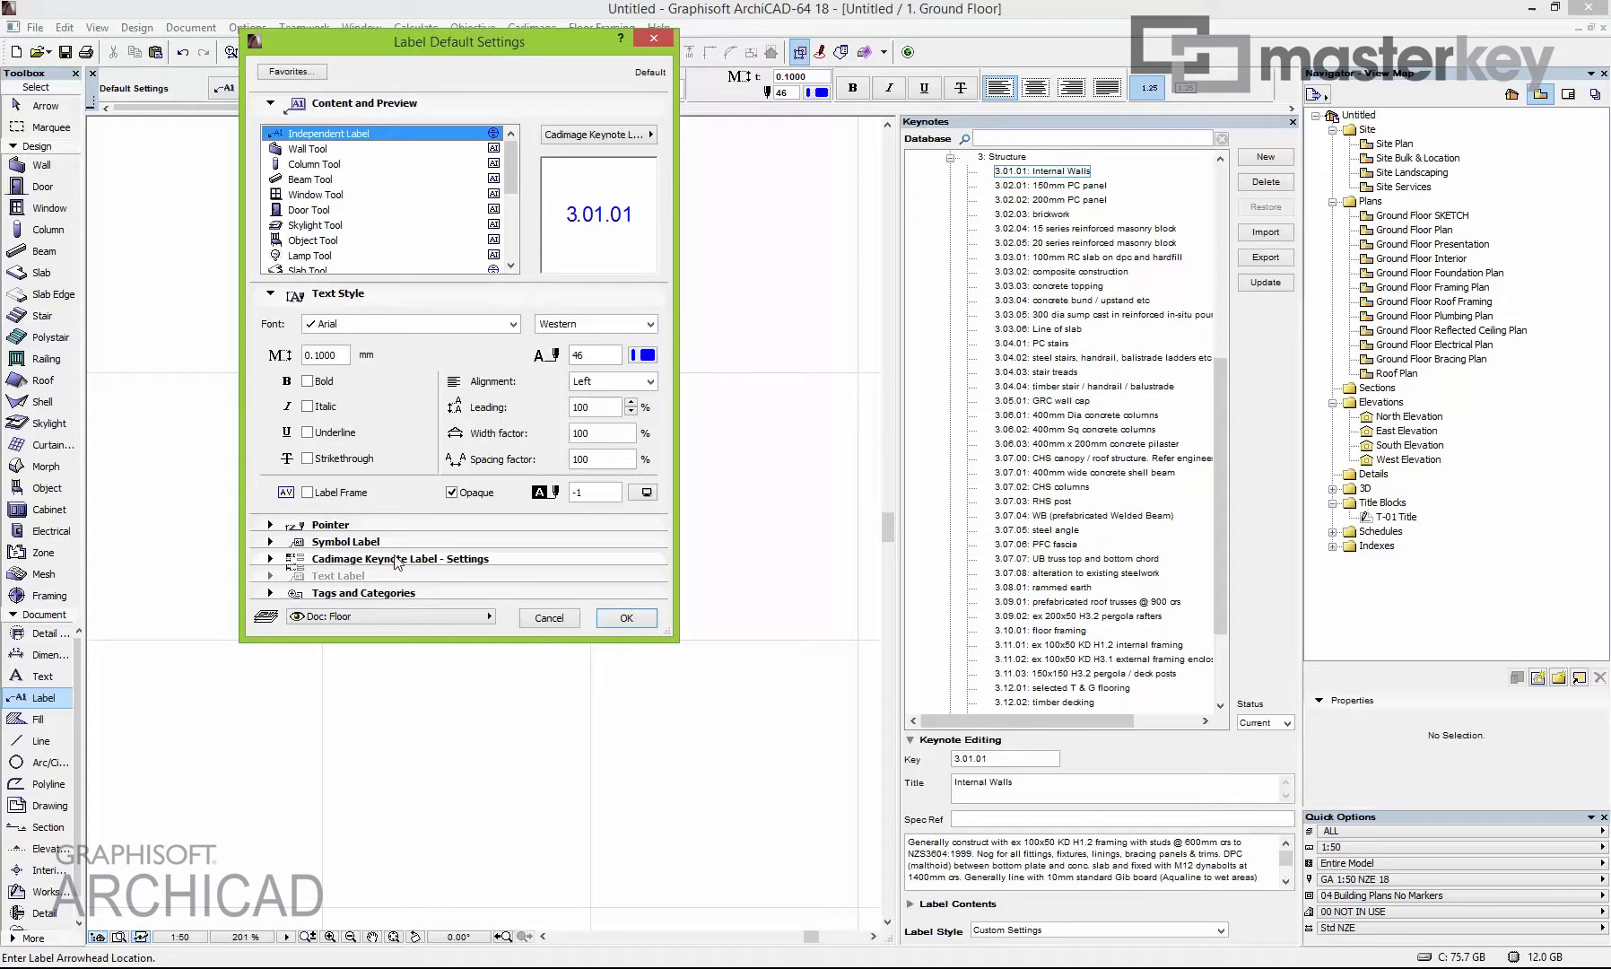
pyautogui.click(466, 560)
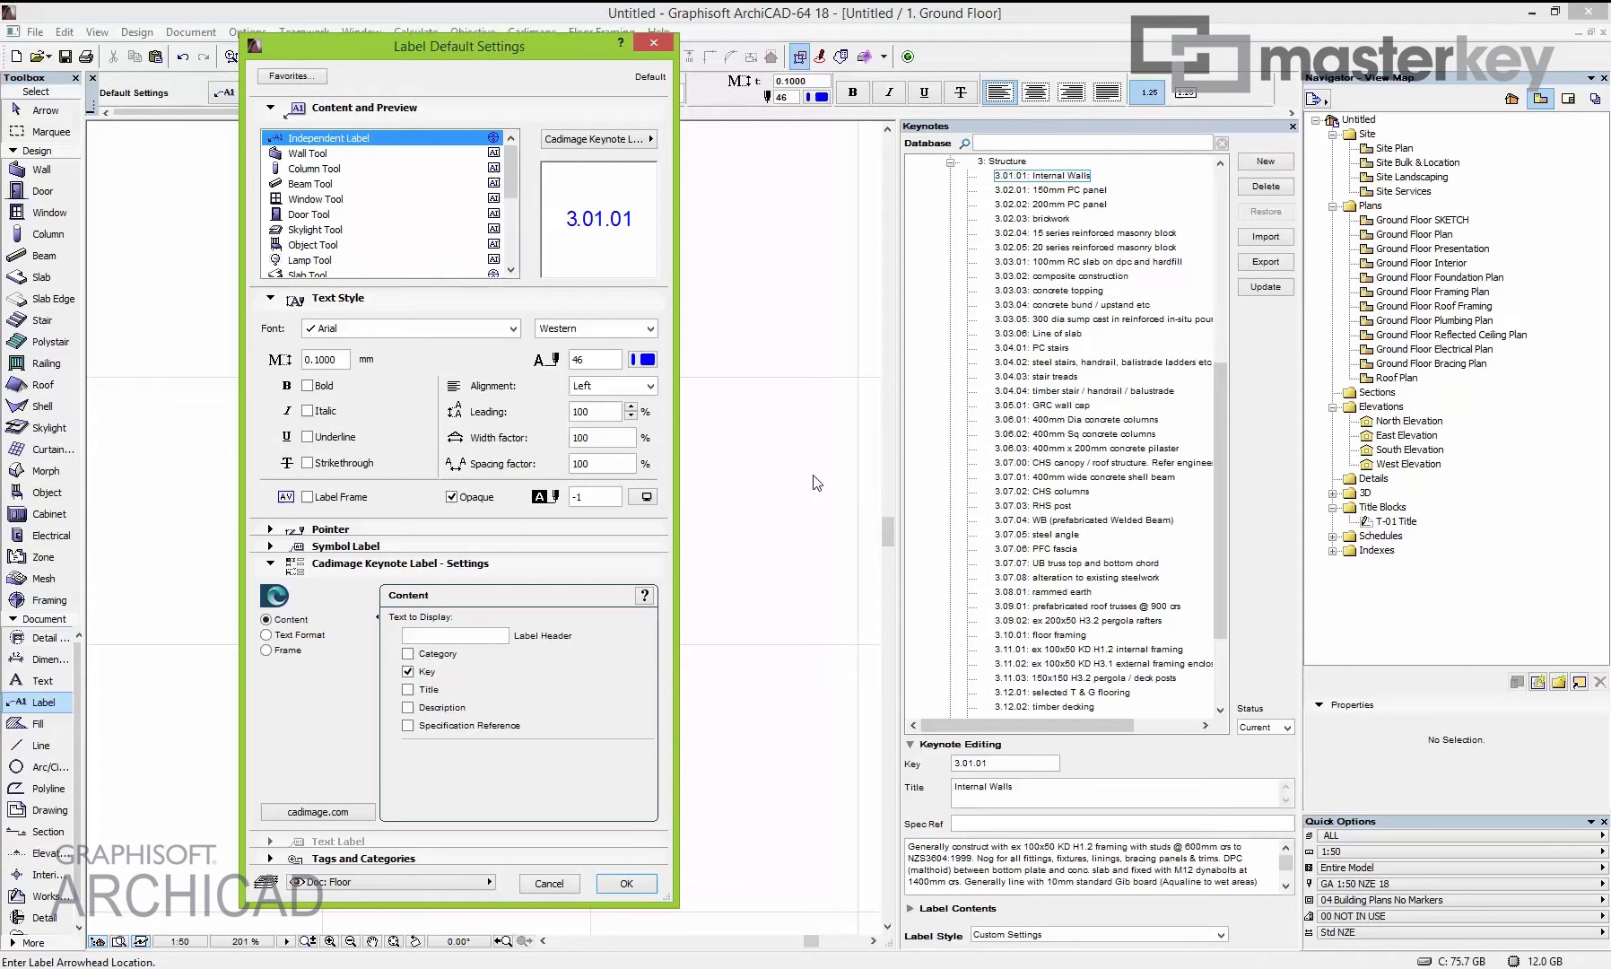
pyautogui.click(410, 690)
pyautogui.click(626, 883)
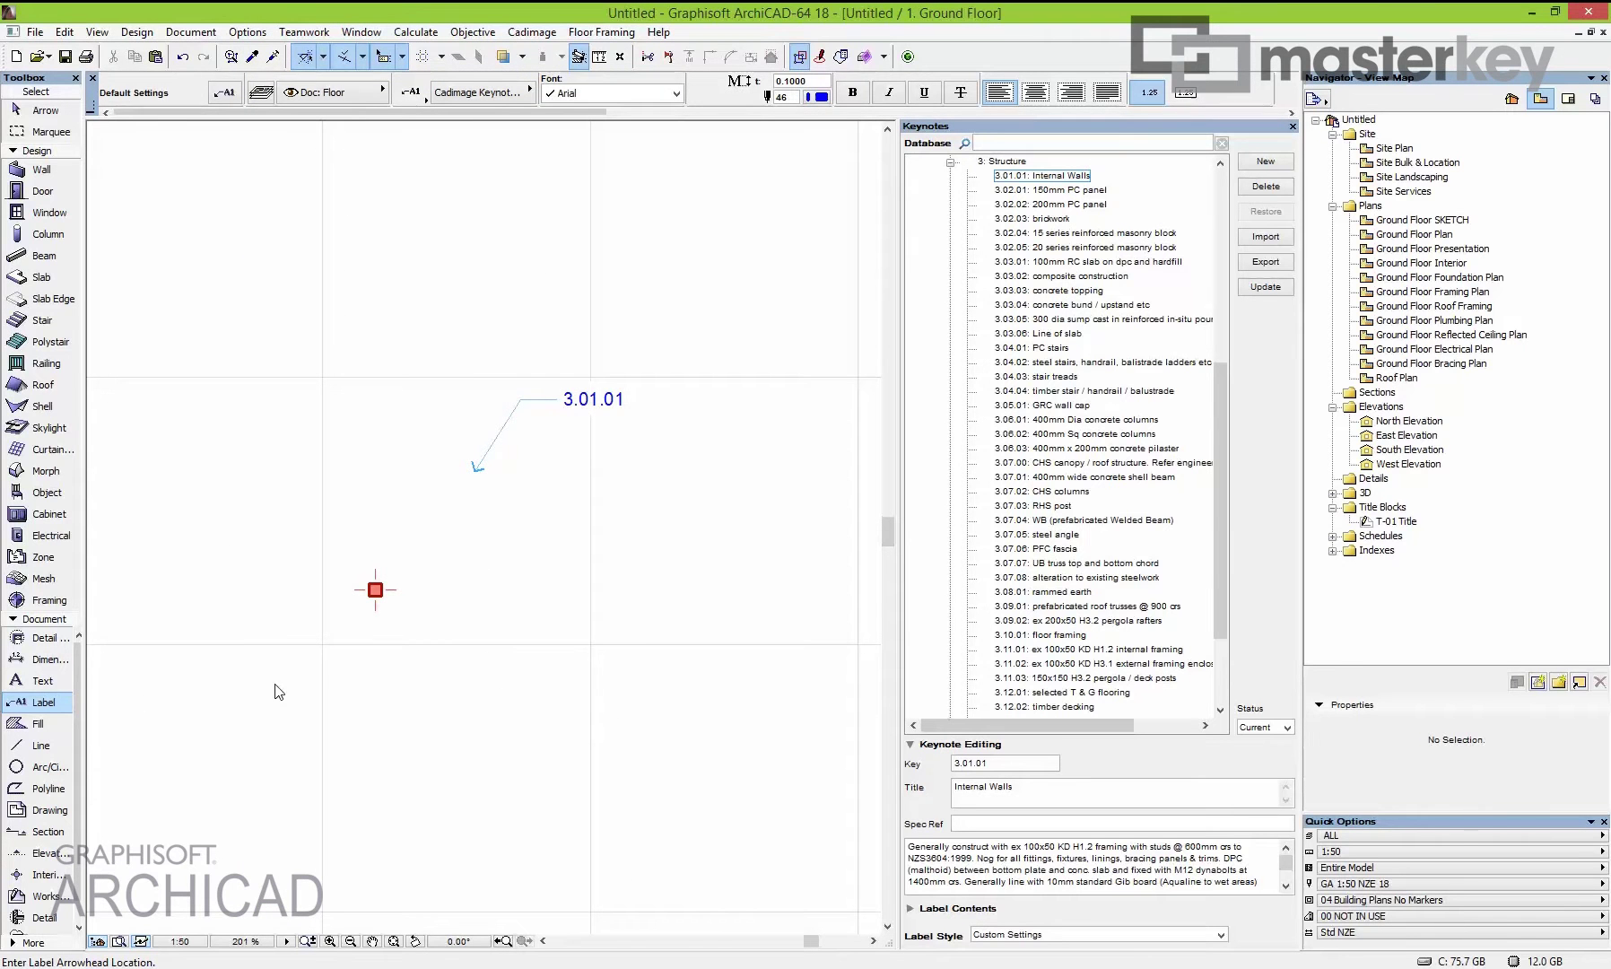
# Place a second keynote label for 3.01.01 Internal Walls, with a bent leader, below the key-only label.
pyautogui.click(475, 685)
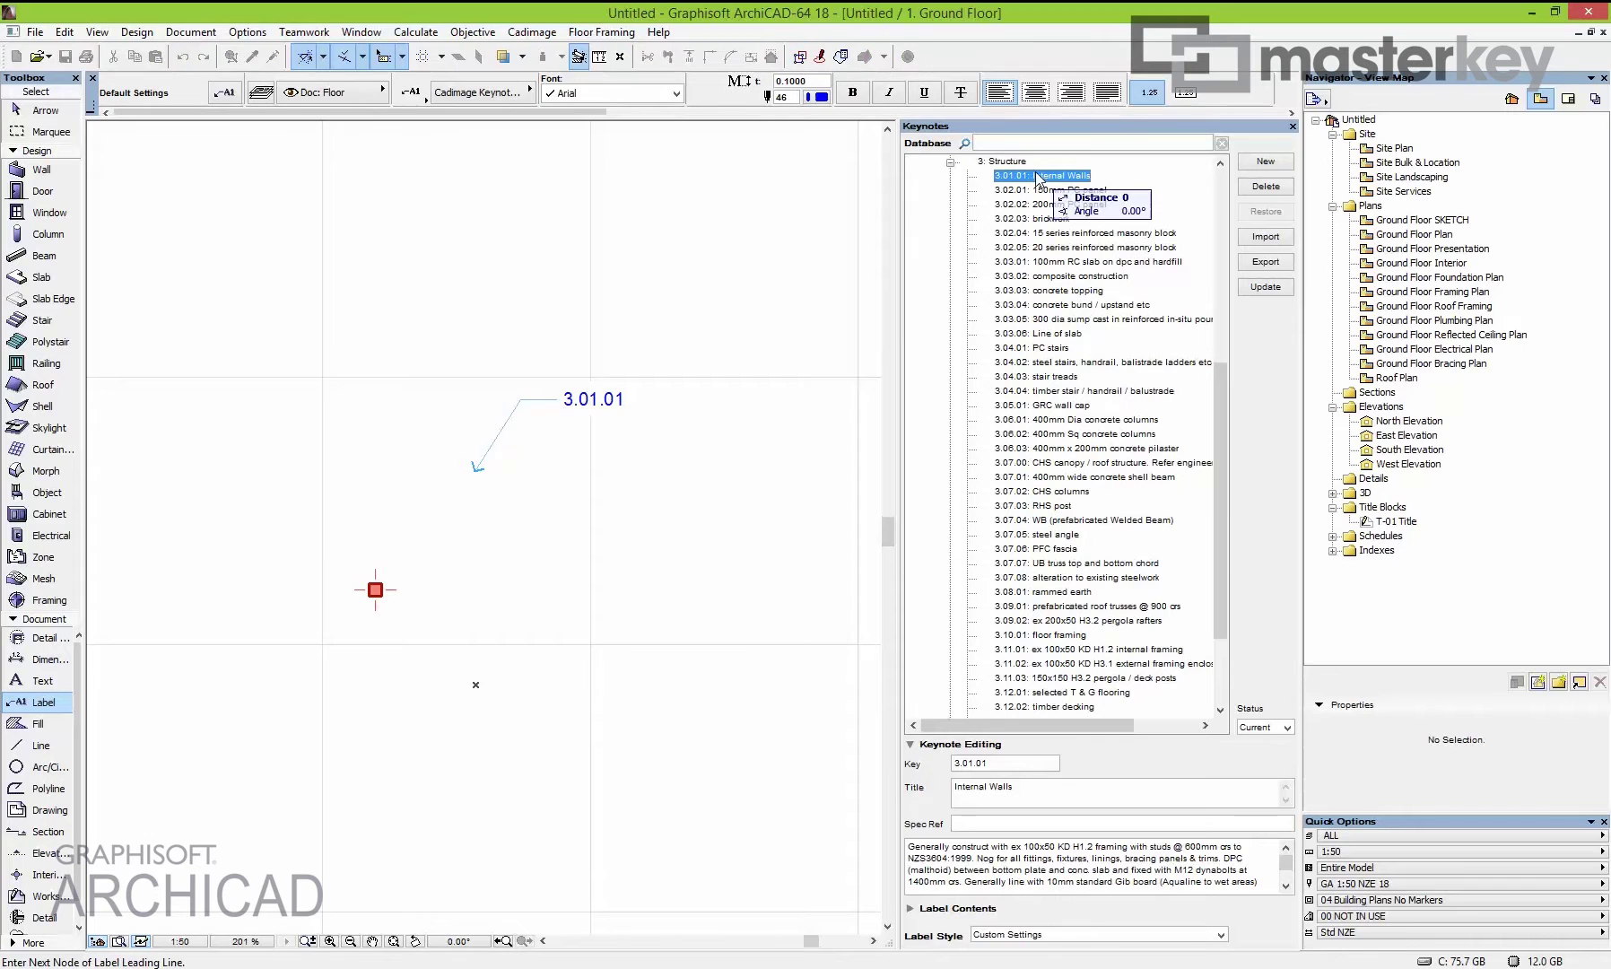
pyautogui.click(514, 607)
pyautogui.click(587, 606)
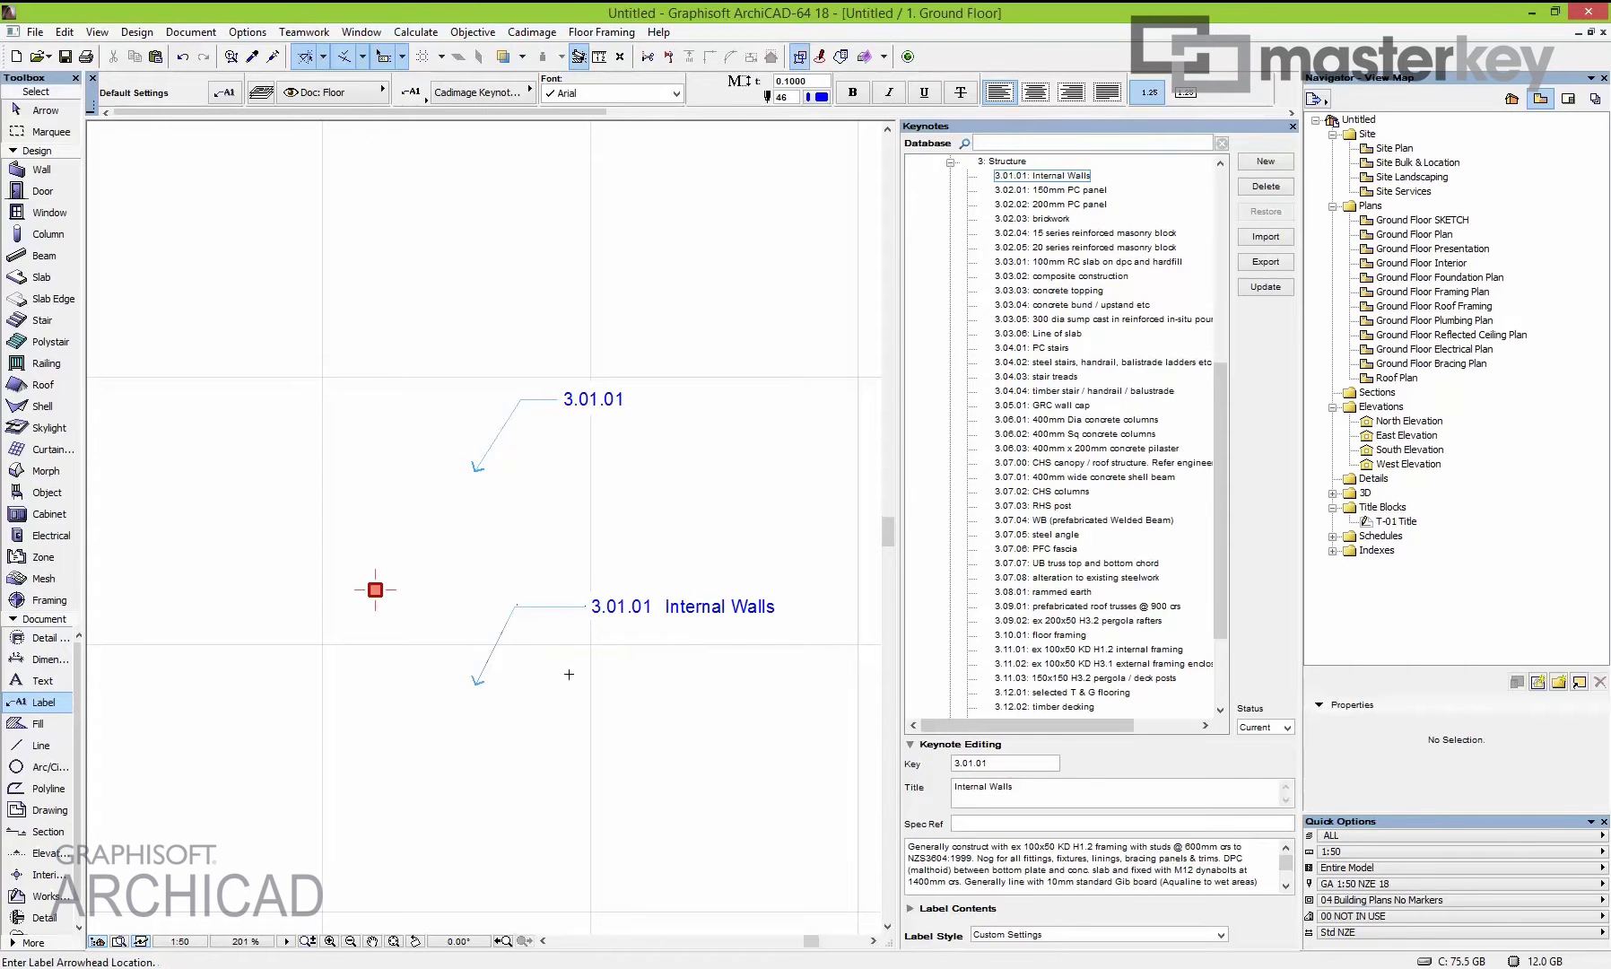
# Place a keynote label for 3.02.03 brickwork, with a bent leader, below the Internal Walls label.
pyautogui.click(1055, 221)
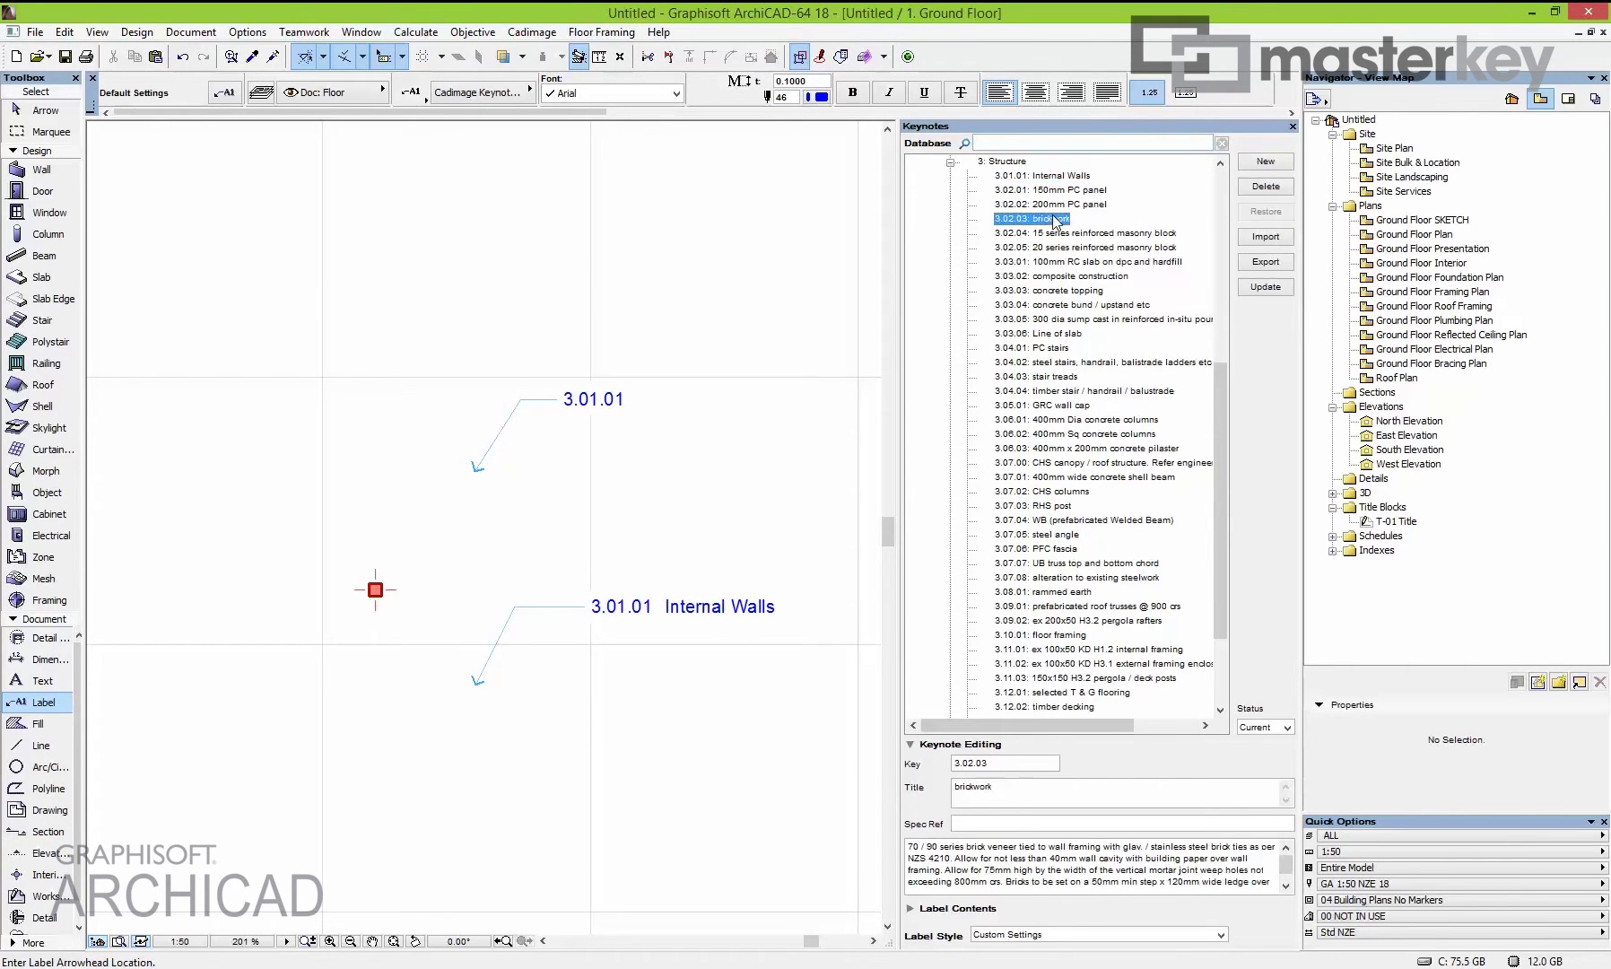
pyautogui.click(496, 801)
pyautogui.click(529, 739)
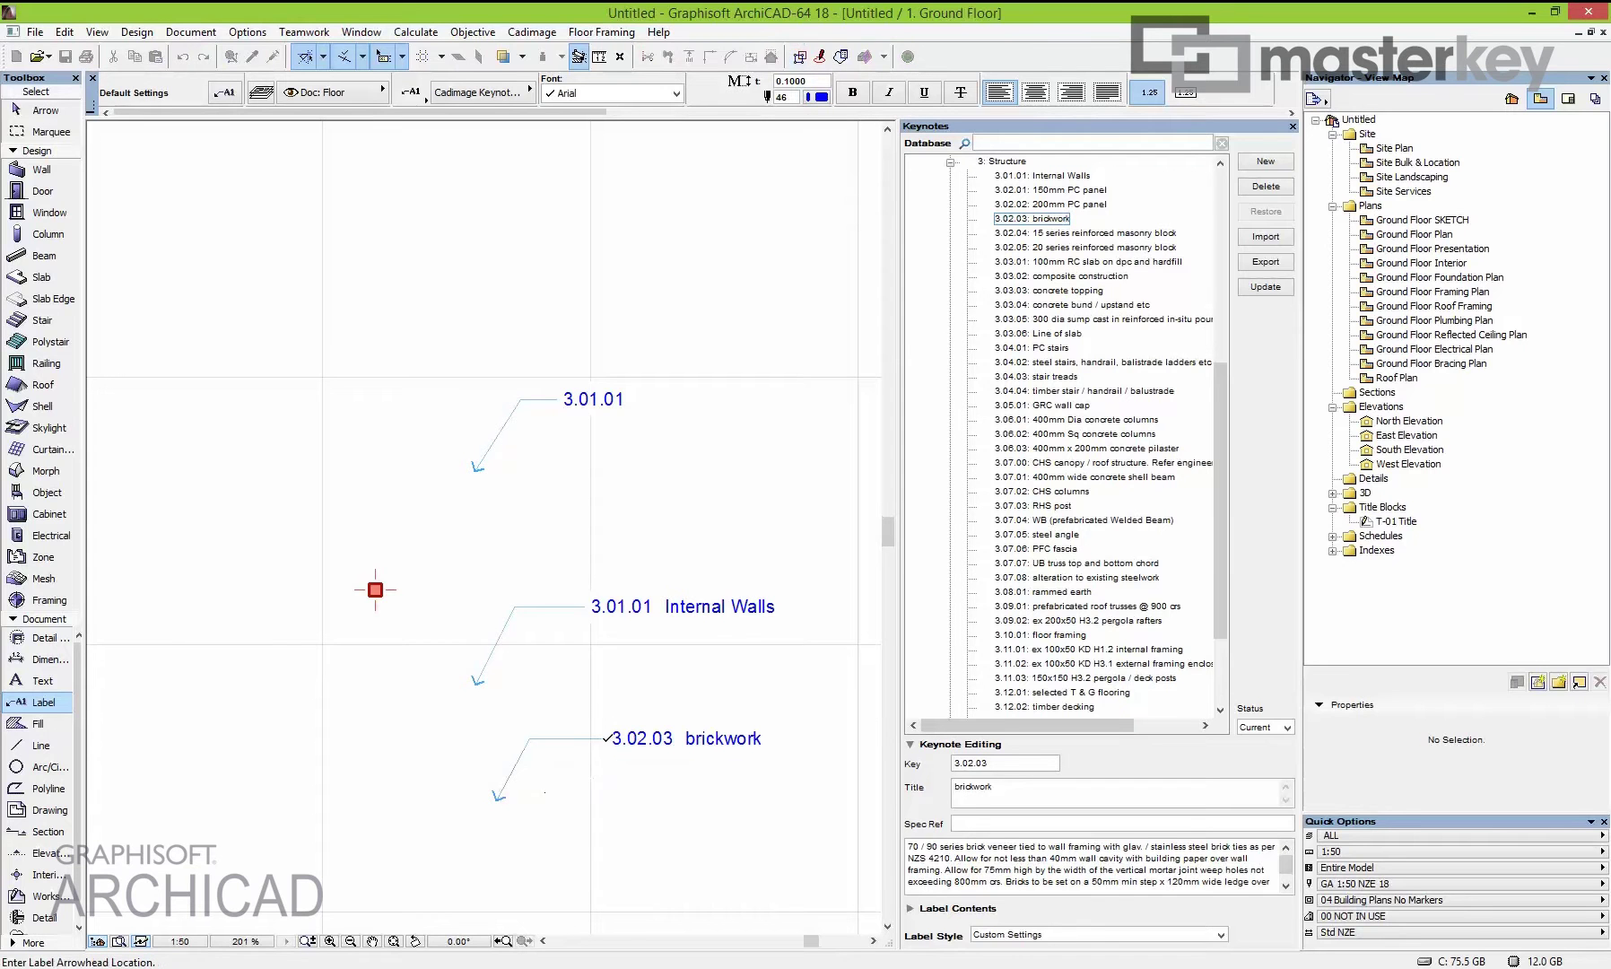
pyautogui.click(604, 790)
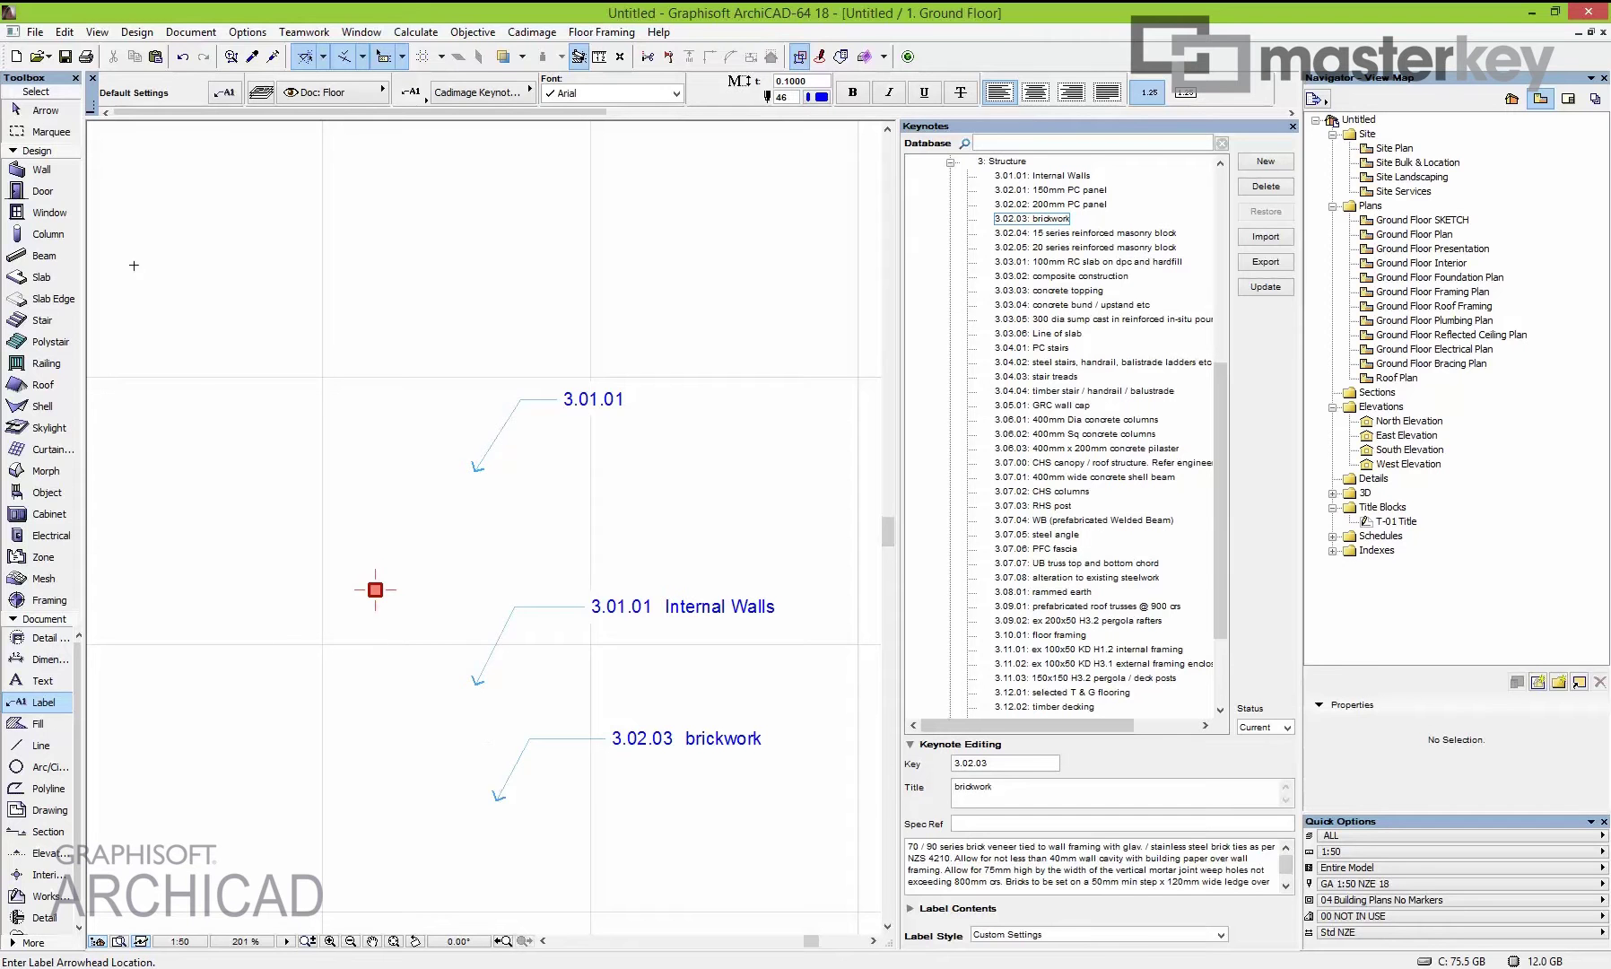
# Examine the General, Key and Title text format options and paragraph alignments in the default keynote label settings, leaving them unchanged.
pyautogui.click(225, 93)
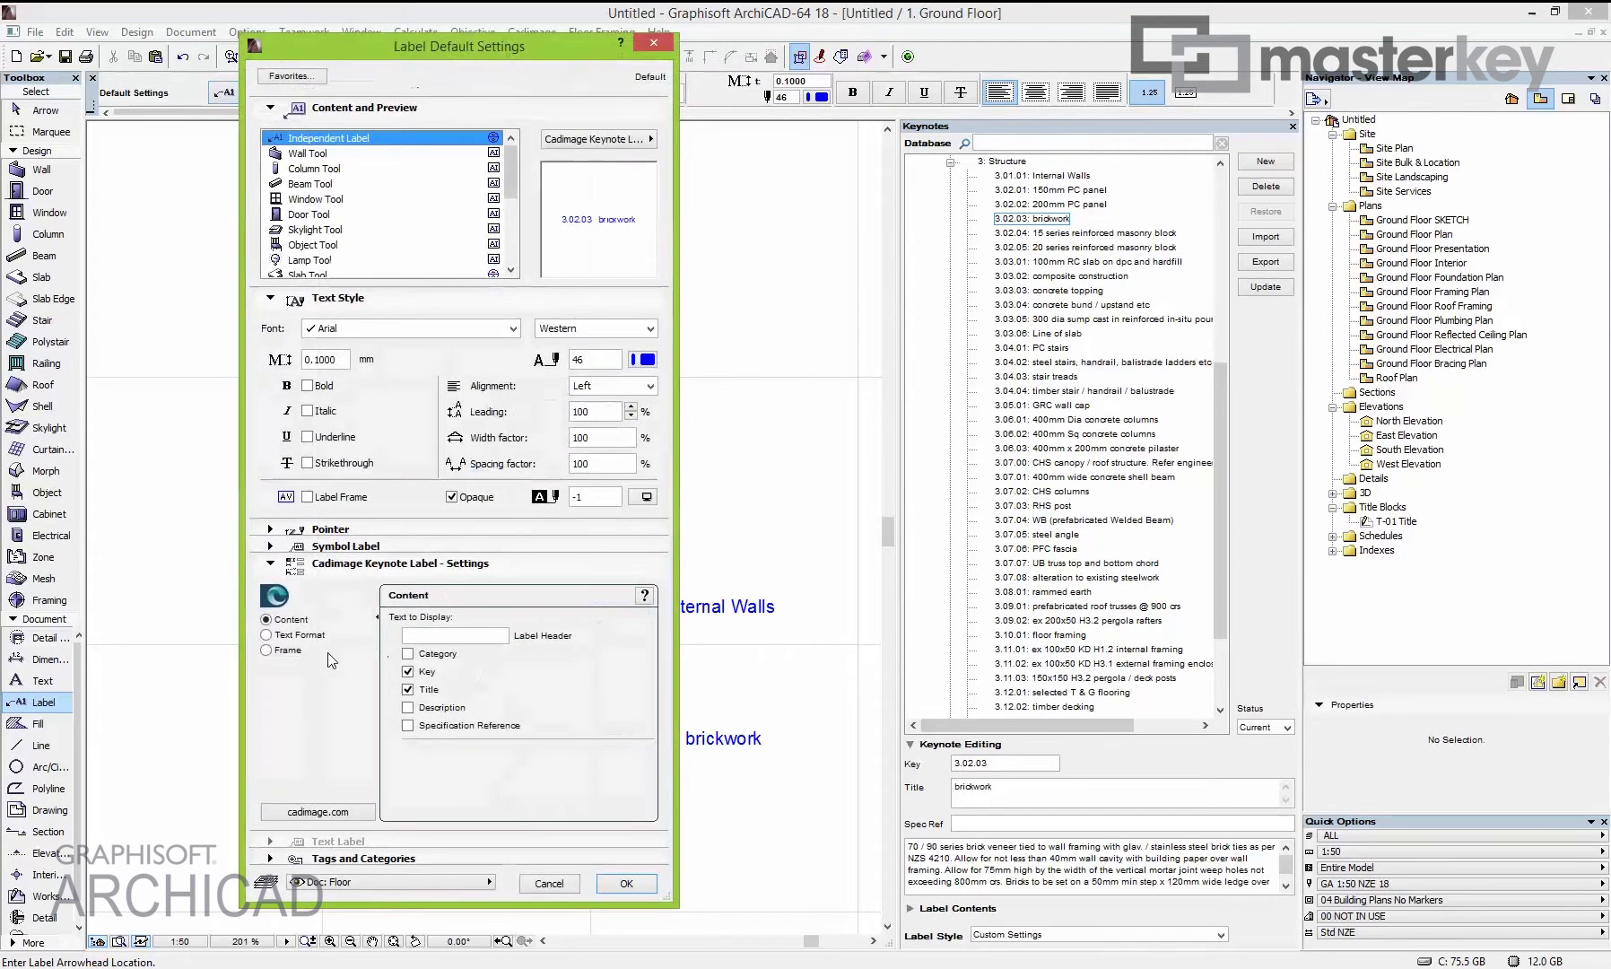
pyautogui.click(302, 635)
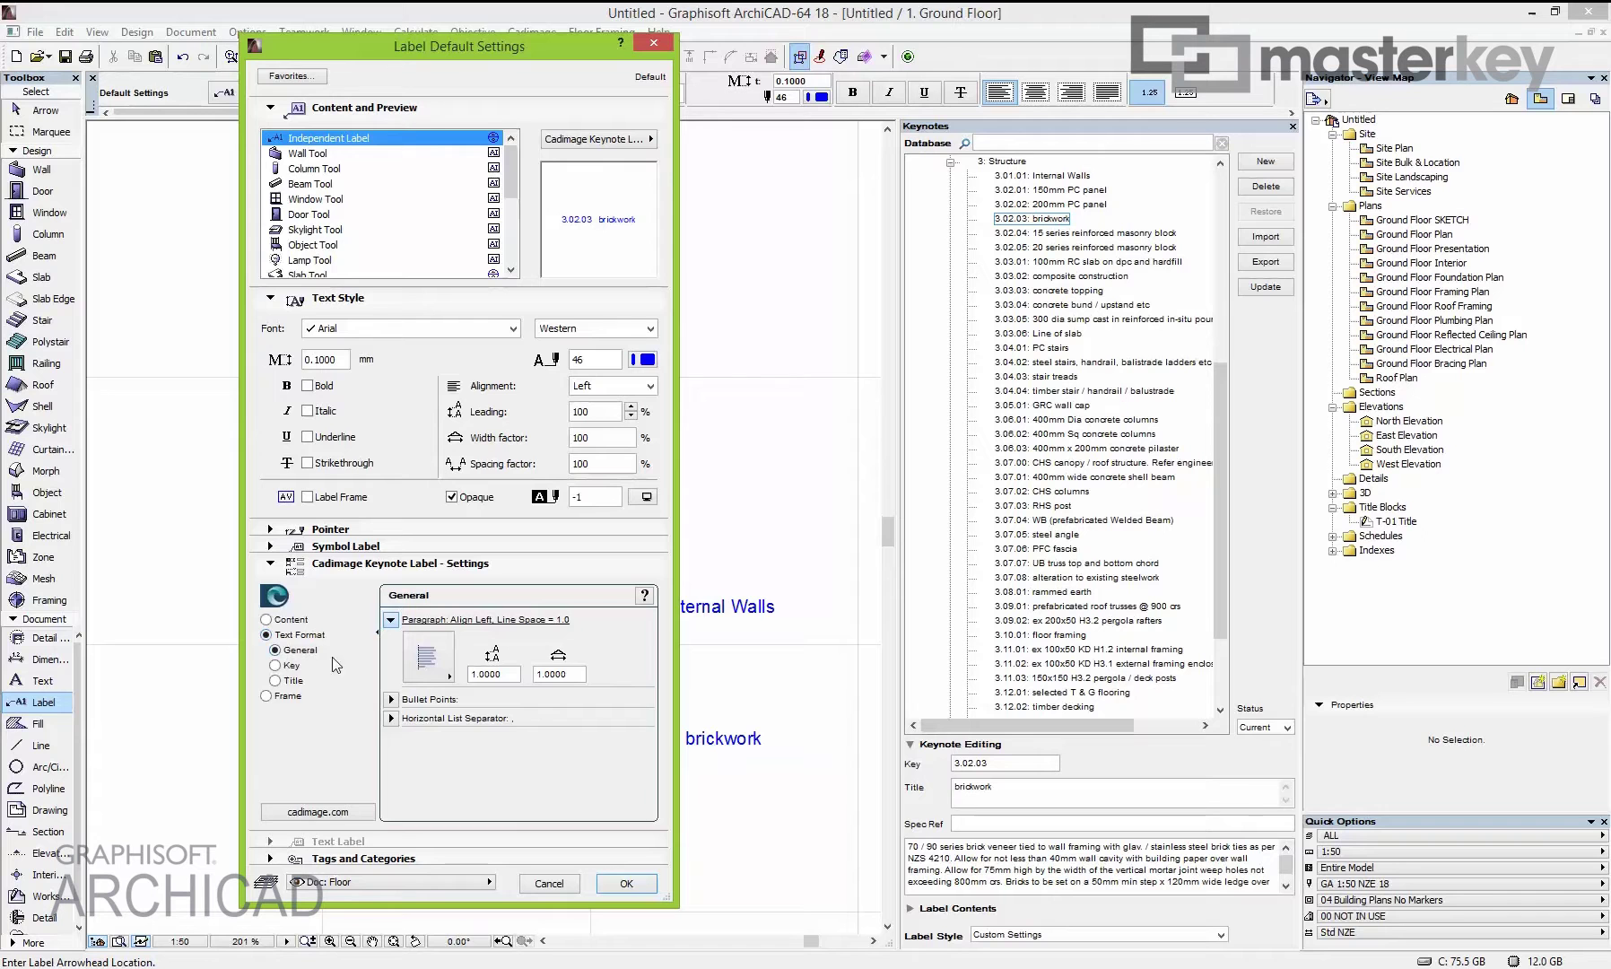
pyautogui.click(277, 666)
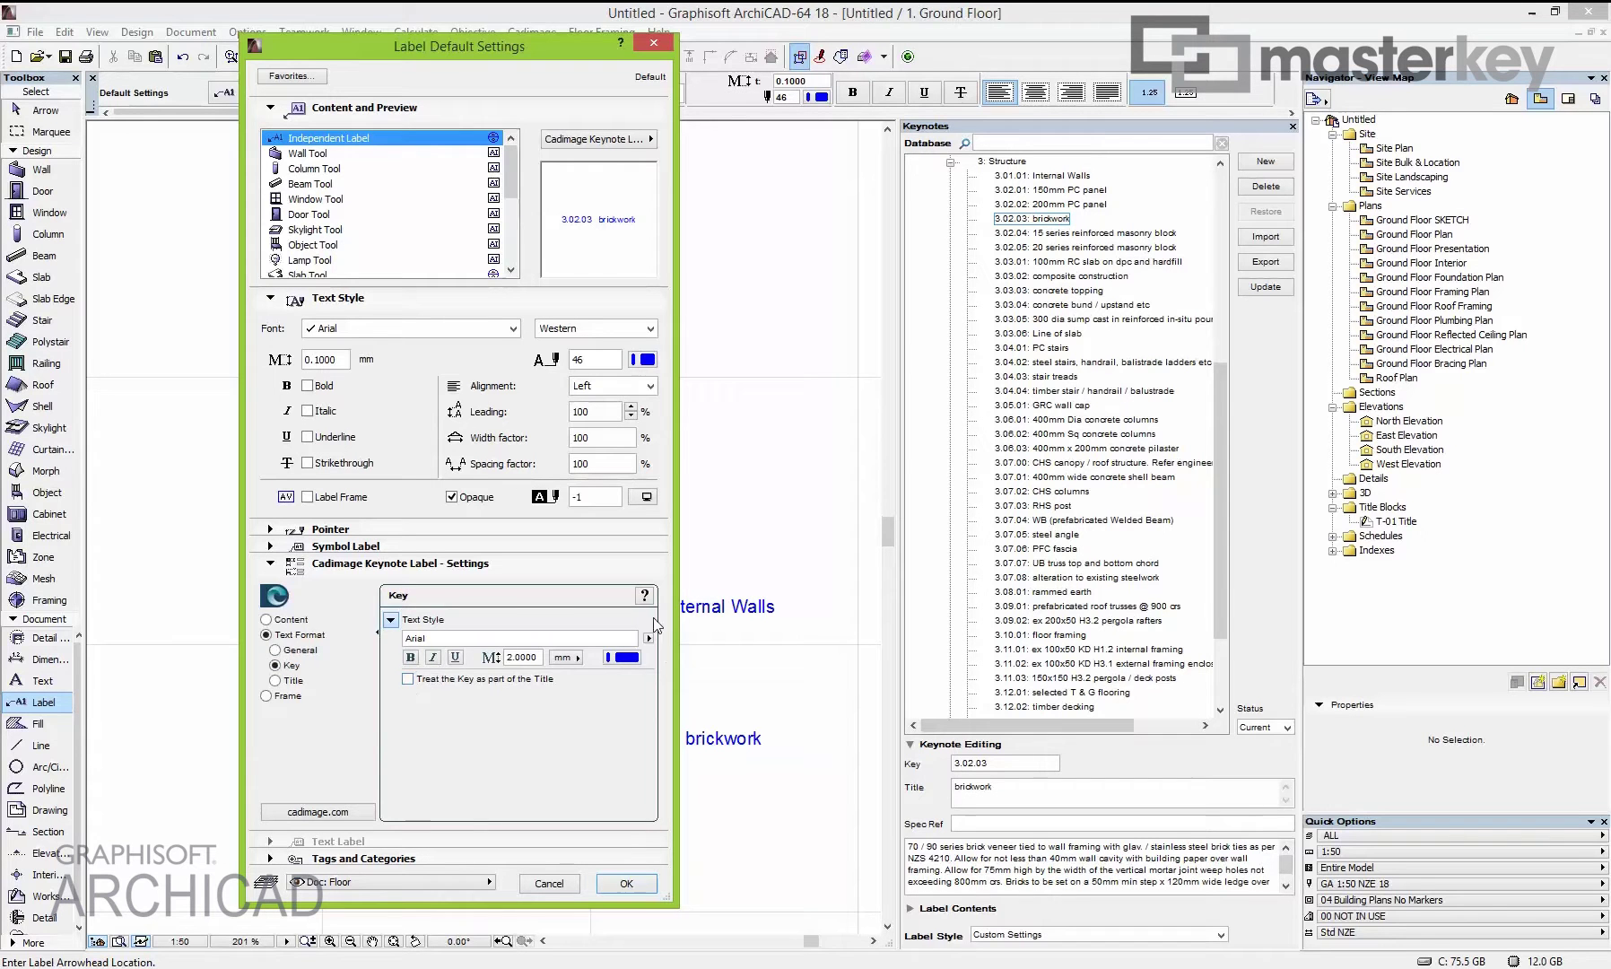
pyautogui.click(277, 680)
pyautogui.click(279, 650)
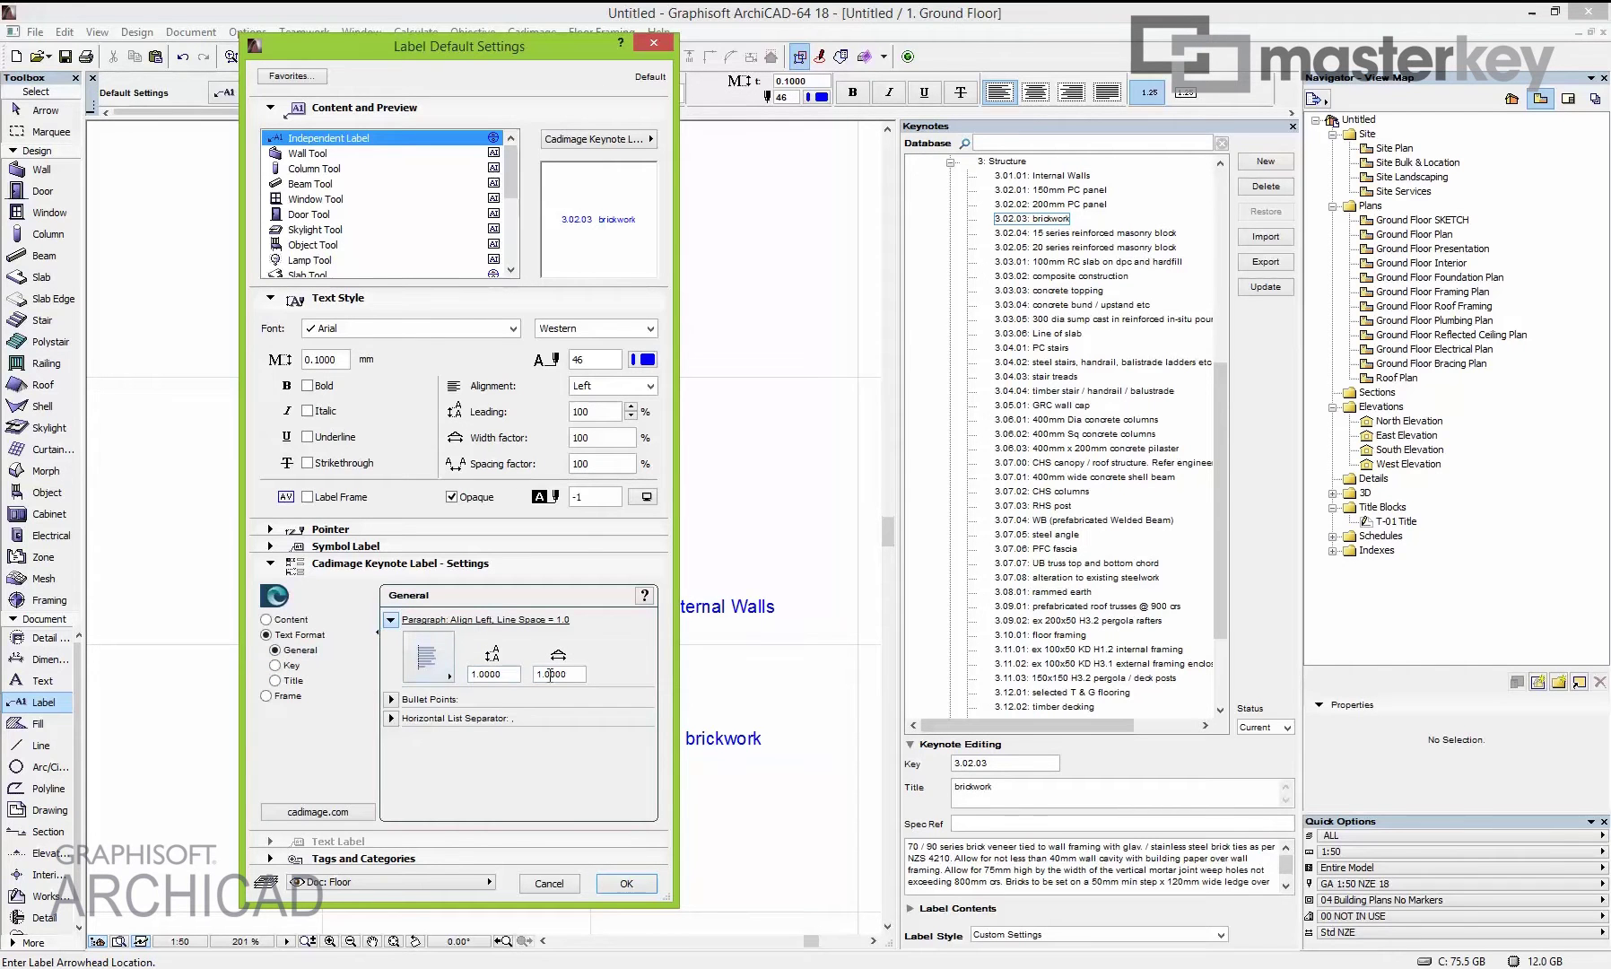
pyautogui.click(409, 675)
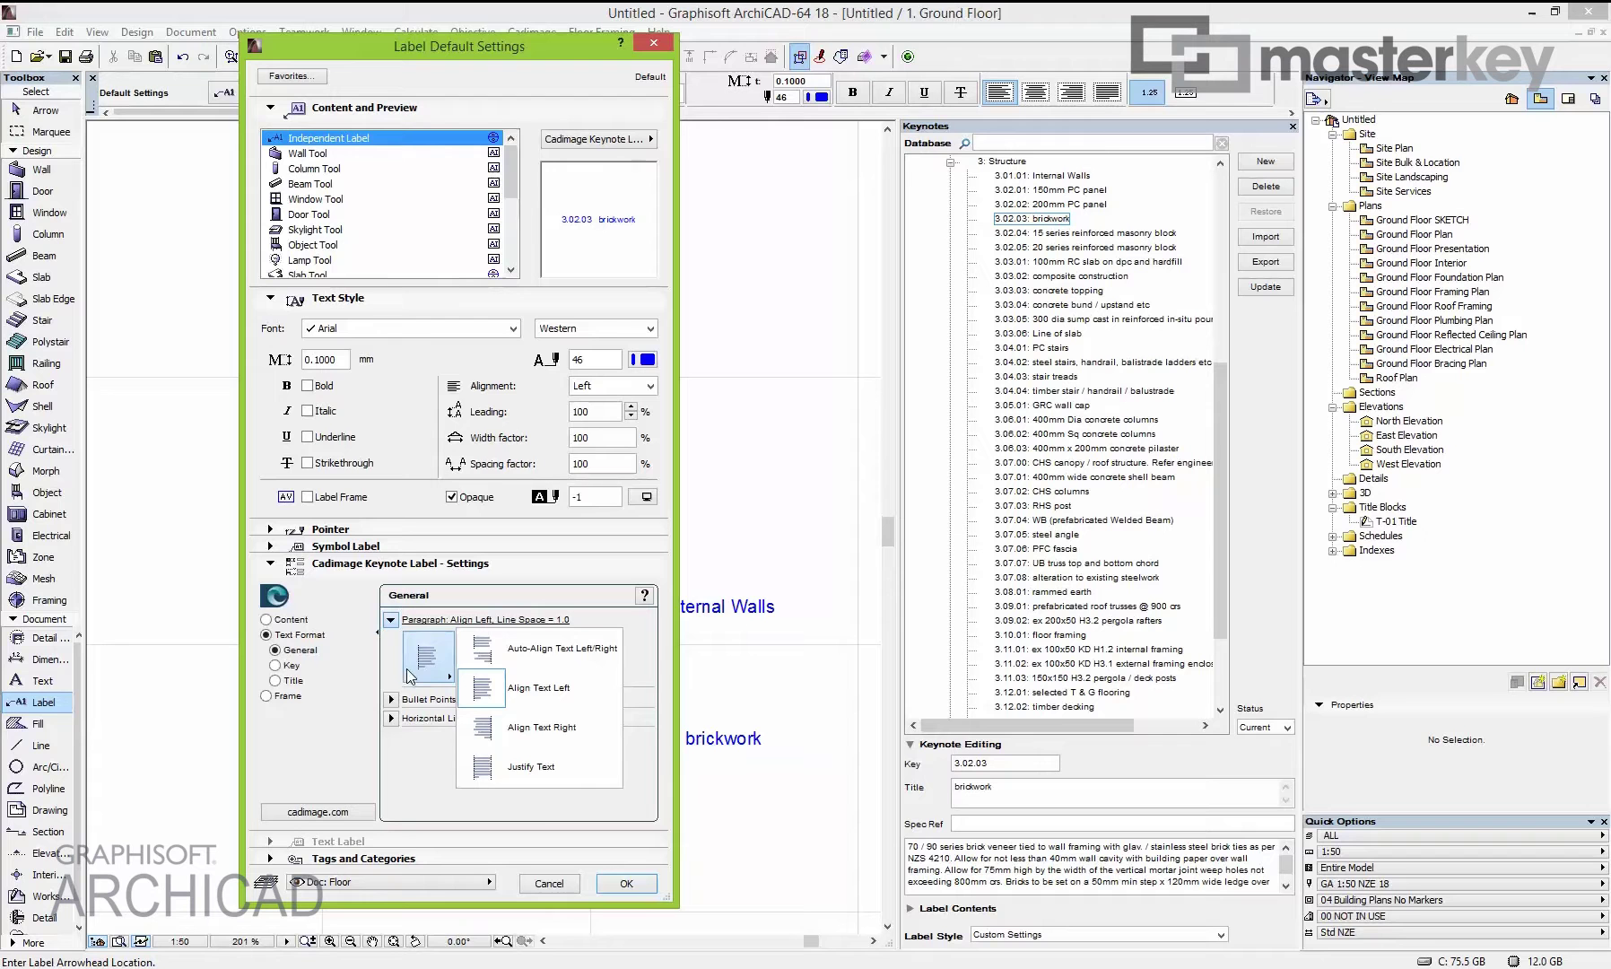
pyautogui.click(414, 665)
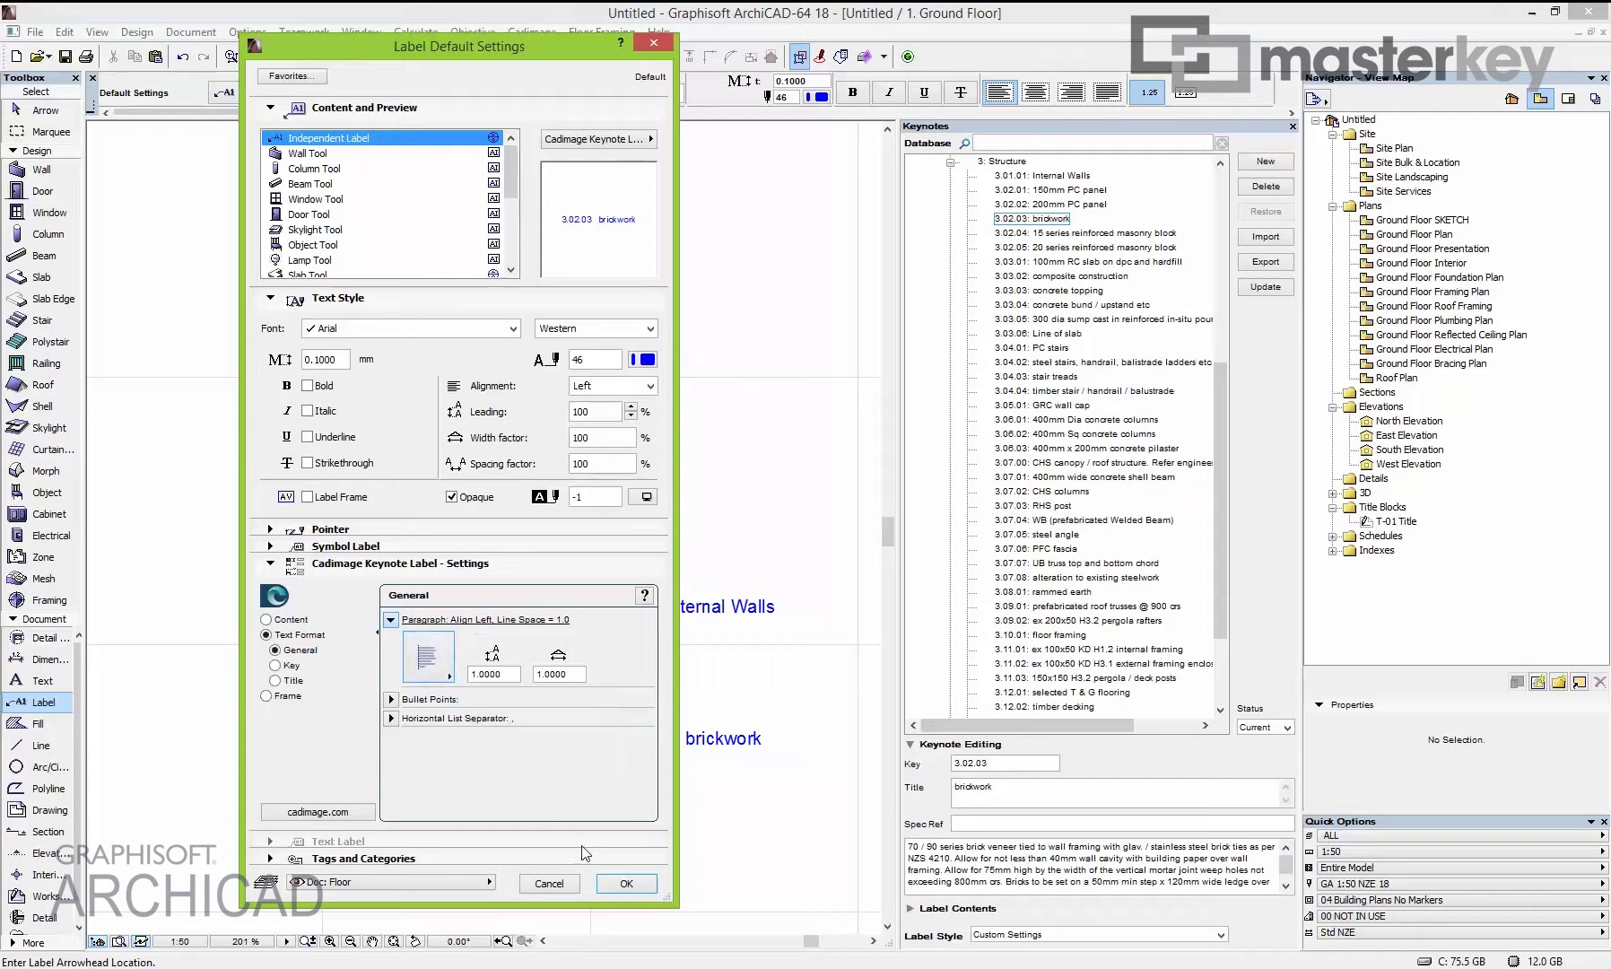
pyautogui.click(549, 883)
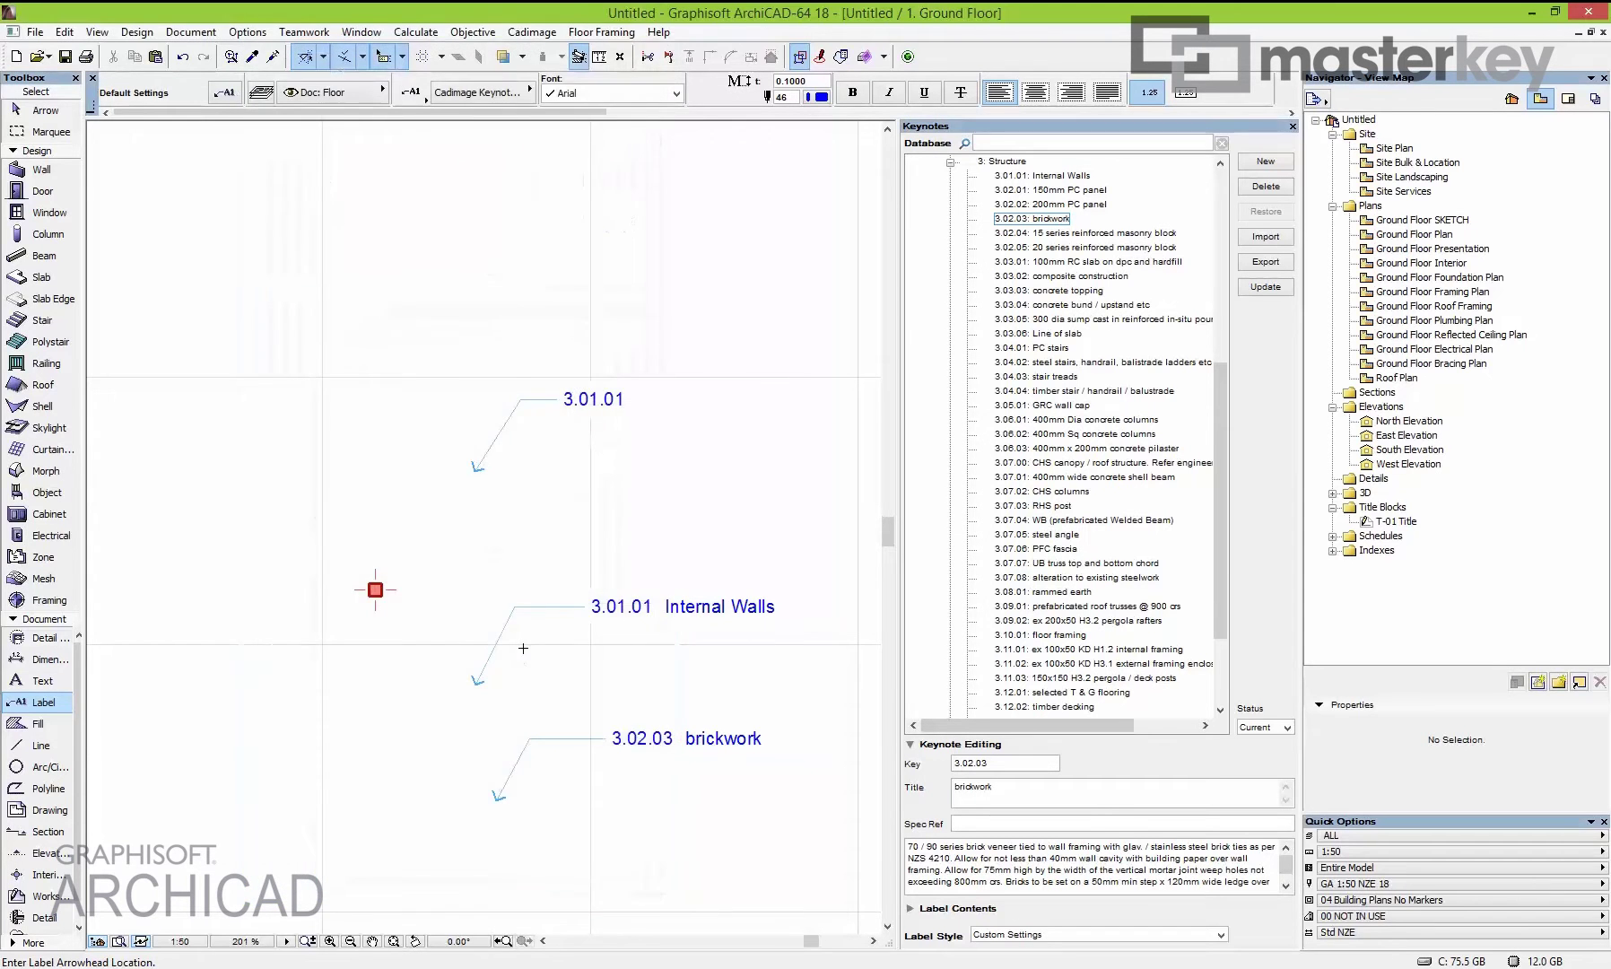
# Attach an associated keynote label for 3.02.01 150mm PC panel to the timber post.
pyautogui.scroll(-1, 491, 647)
pyautogui.moveTo(490, 647); pyautogui.dragTo(491, 512, button='middle')
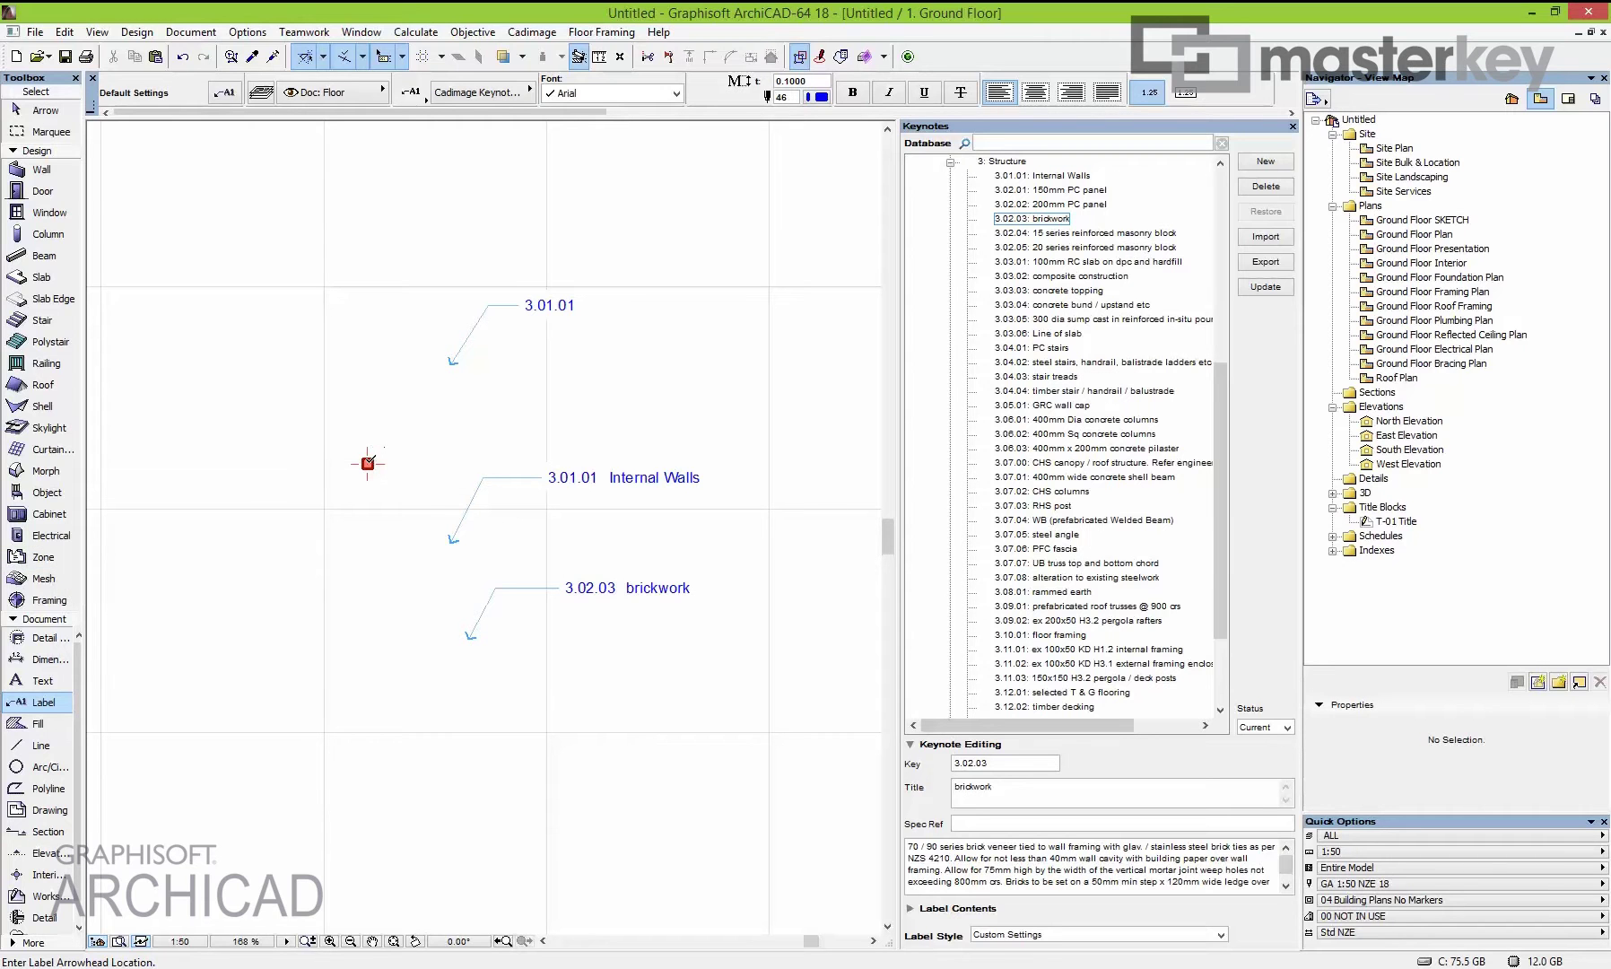
pyautogui.keyDown('shift'); pyautogui.click(368, 464); pyautogui.keyUp('shift')
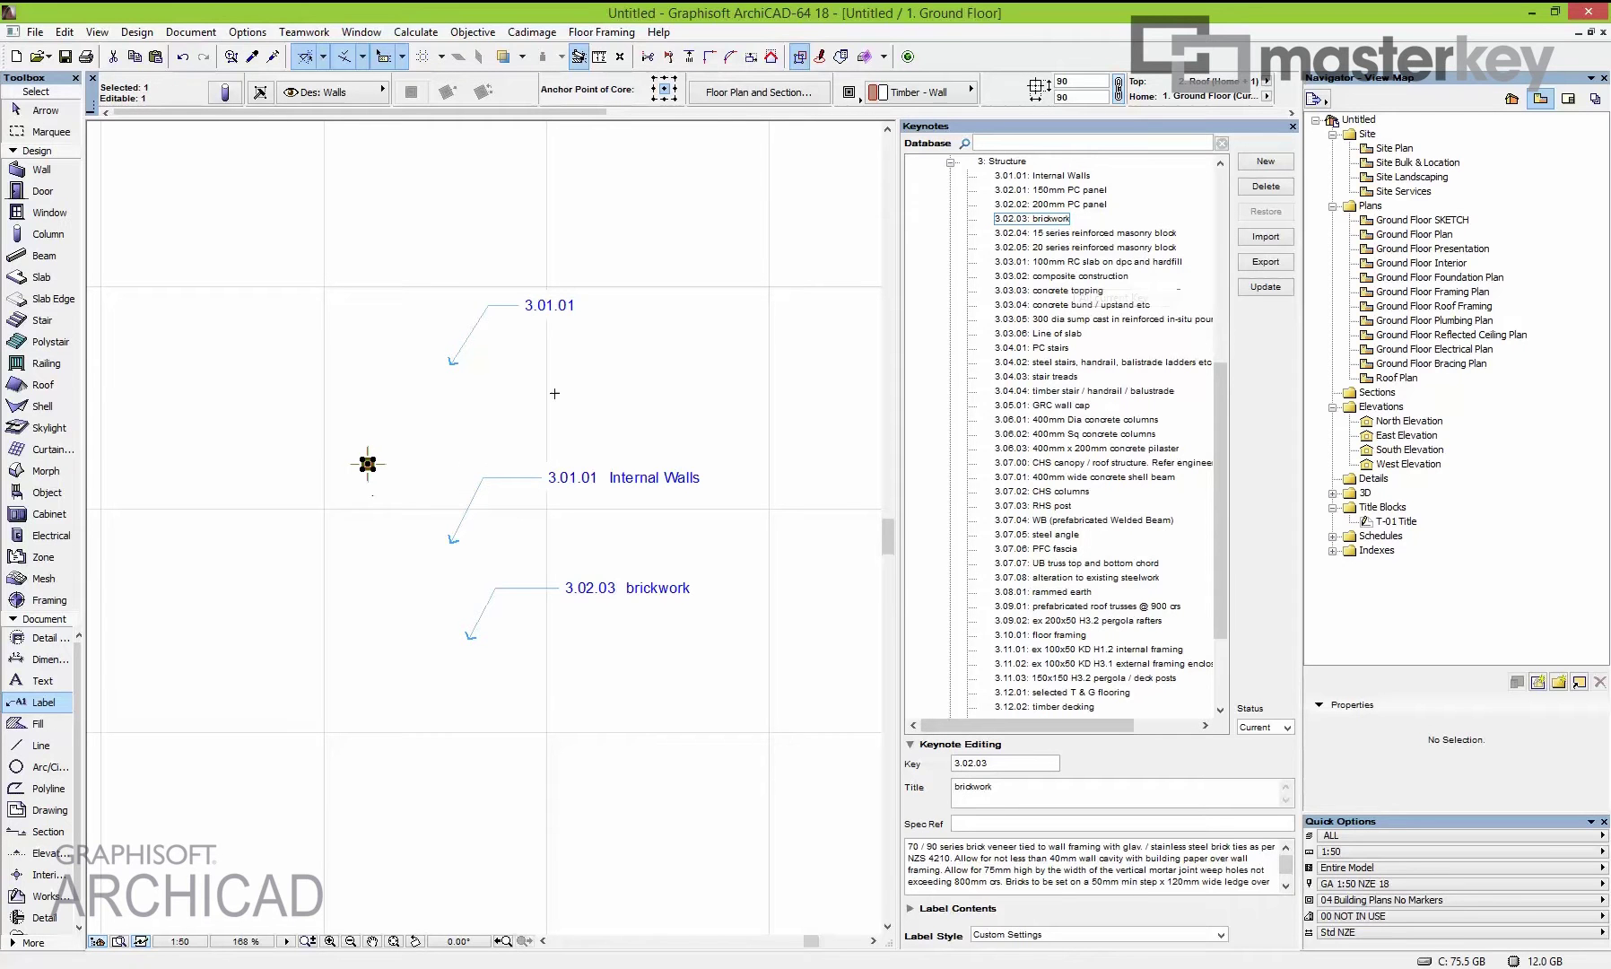
pyautogui.click(1056, 190)
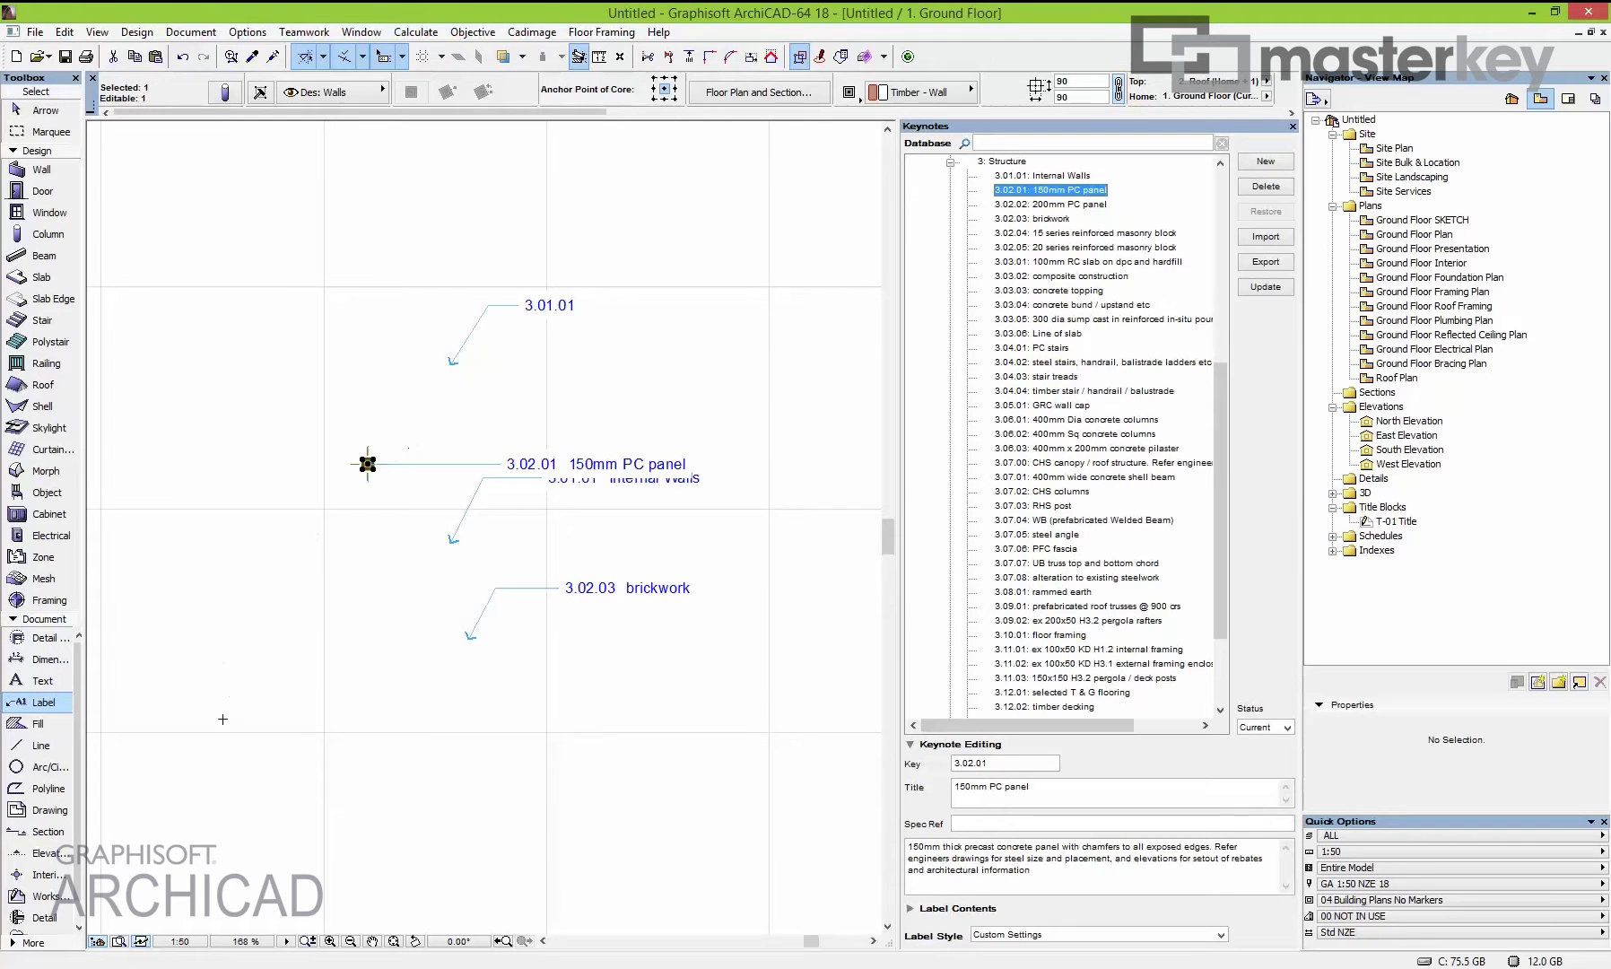
pyautogui.press('Escape')
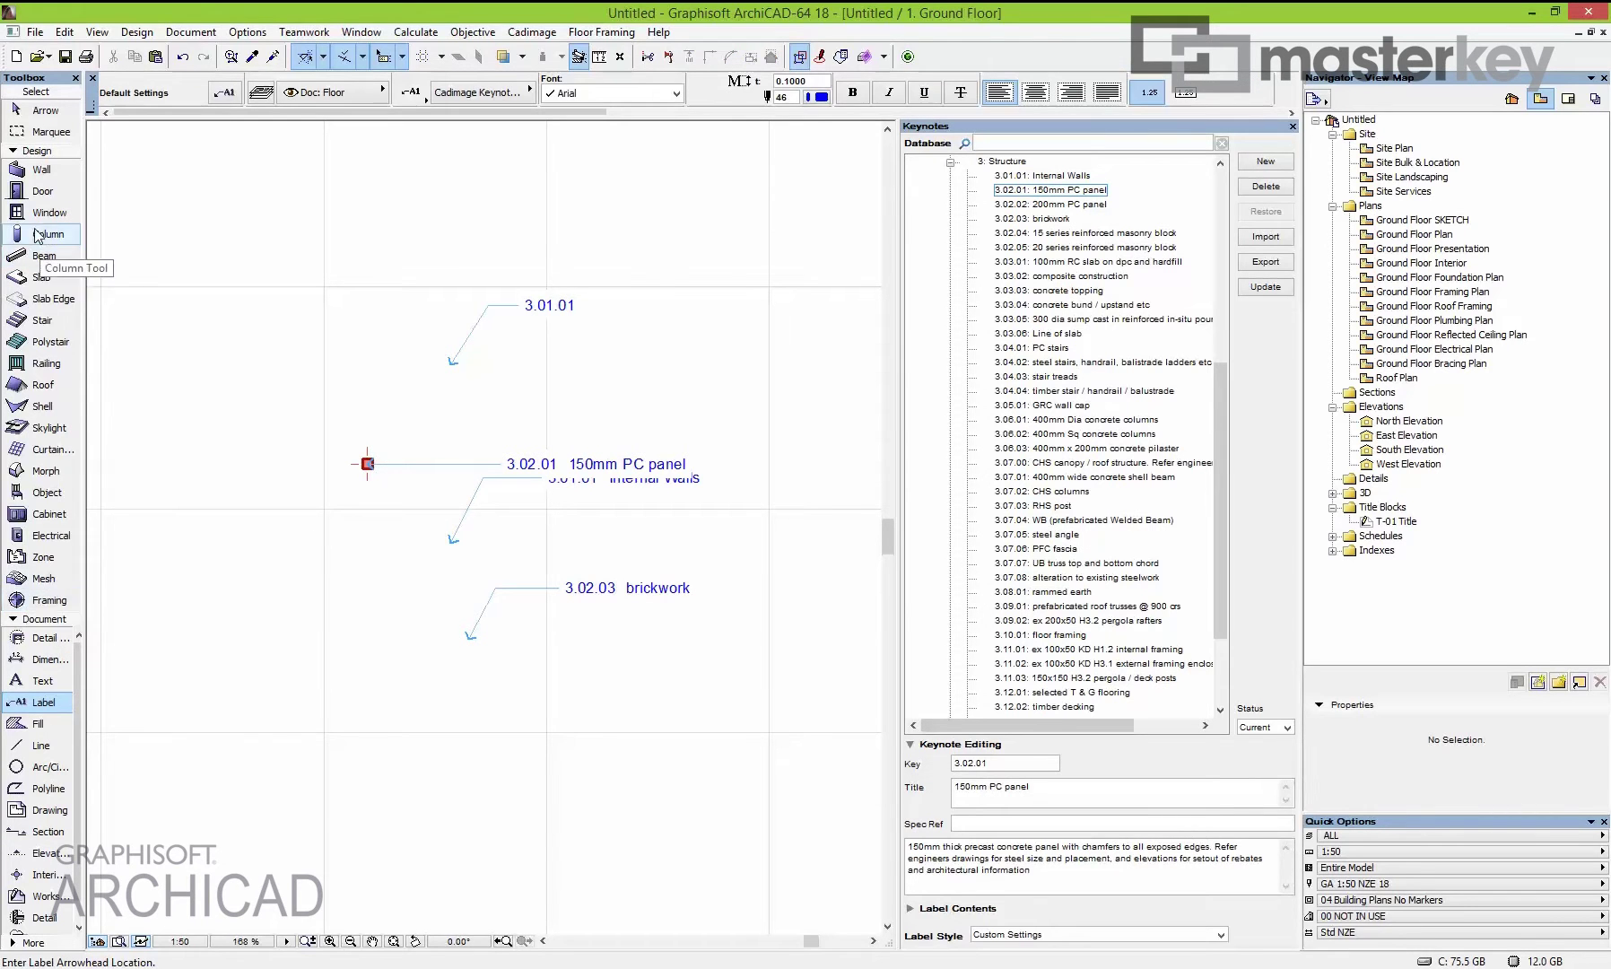
# Delete the bent-leader Internal Walls and brickwork labels that show titles, and place a second timber post column below the first.
pyautogui.click(38, 235)
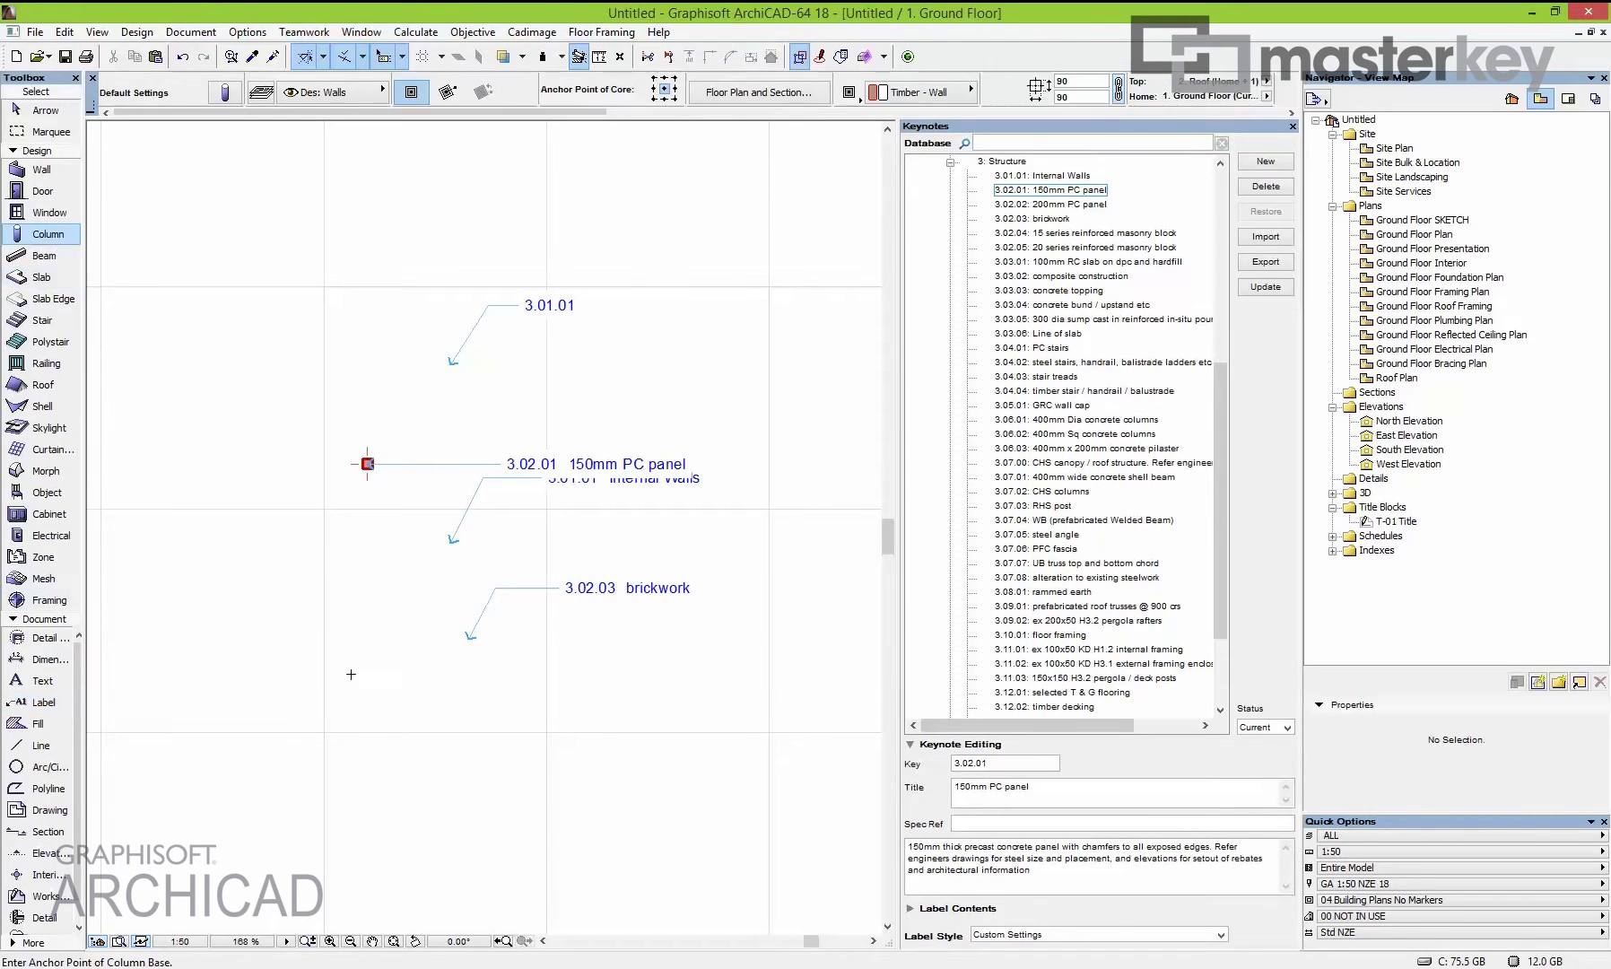
pyautogui.keyDown('shift'); pyautogui.click(458, 537); pyautogui.keyUp('shift')
pyautogui.keyDown('shift'); pyautogui.click(469, 635); pyautogui.keyUp('shift')
pyautogui.press('Delete')
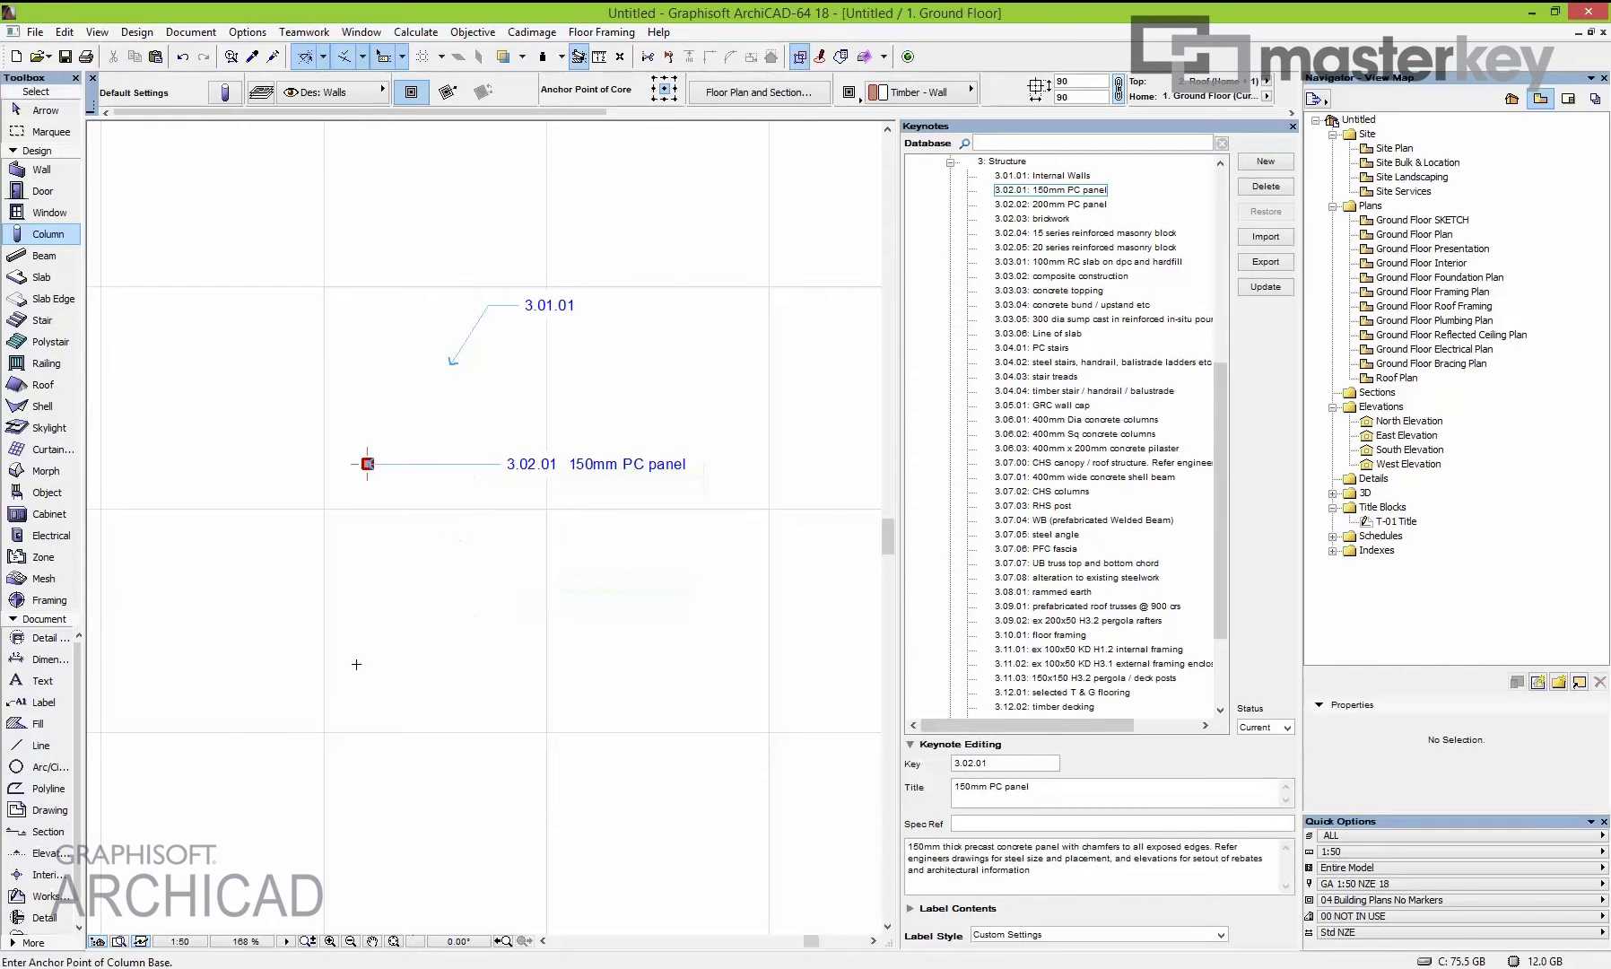
pyautogui.click(349, 664)
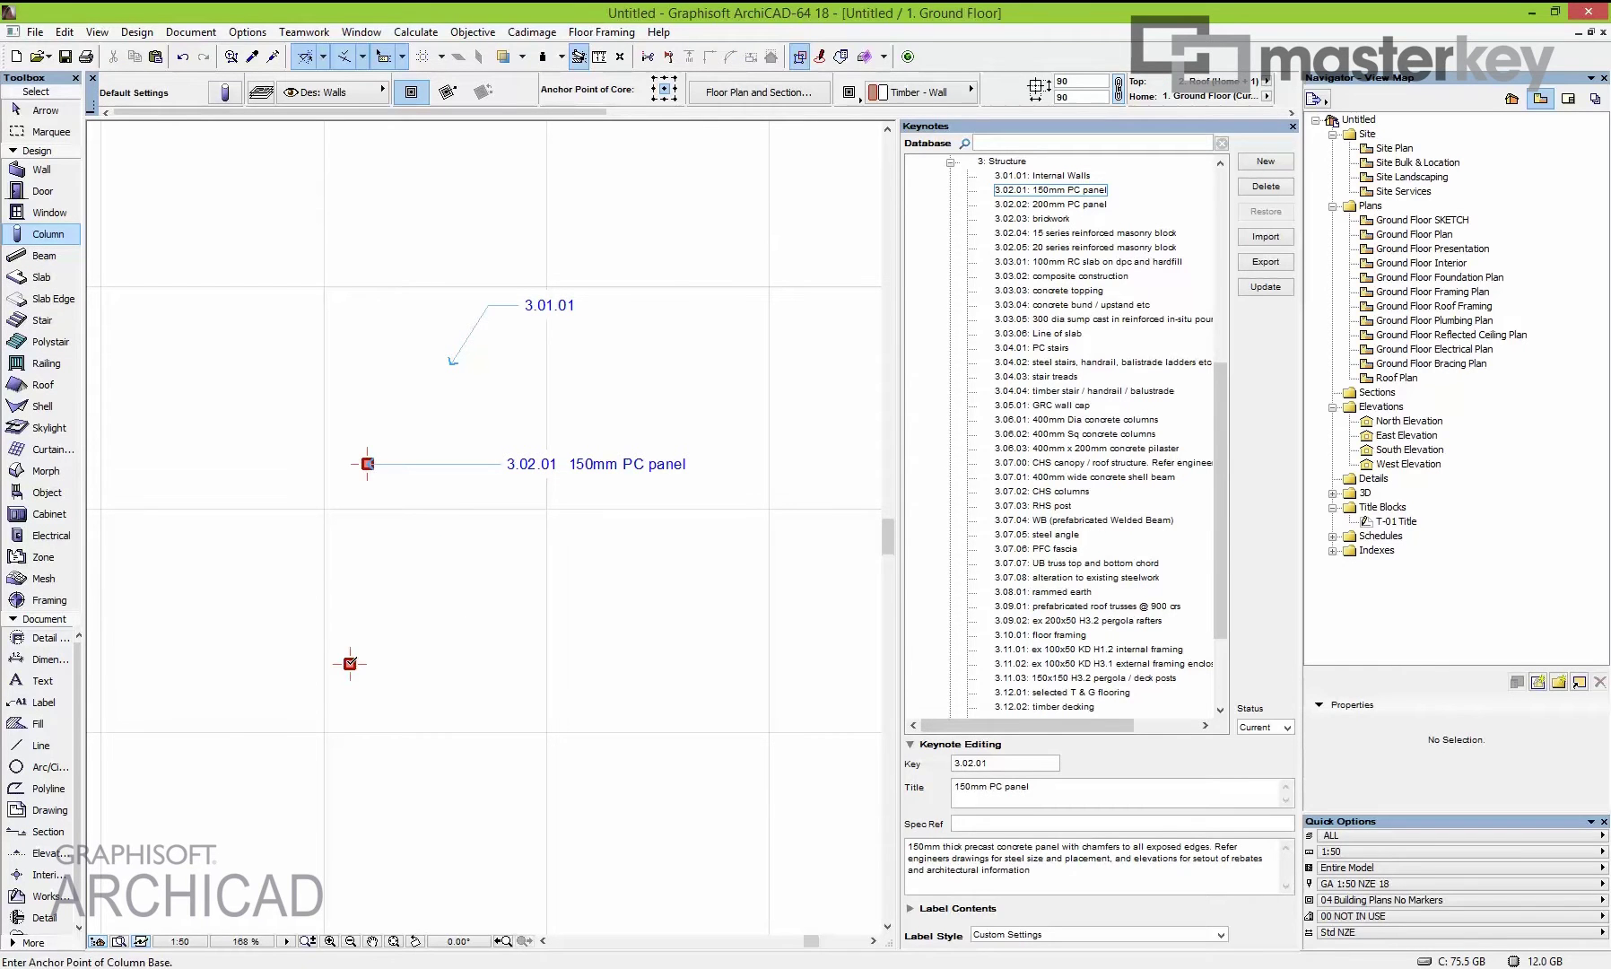
# Place an independent keynote label for 3.02.01 150mm PC panel with a straight horizontal leader starting at the lower post.
pyautogui.click(1095, 190)
pyautogui.click(350, 664)
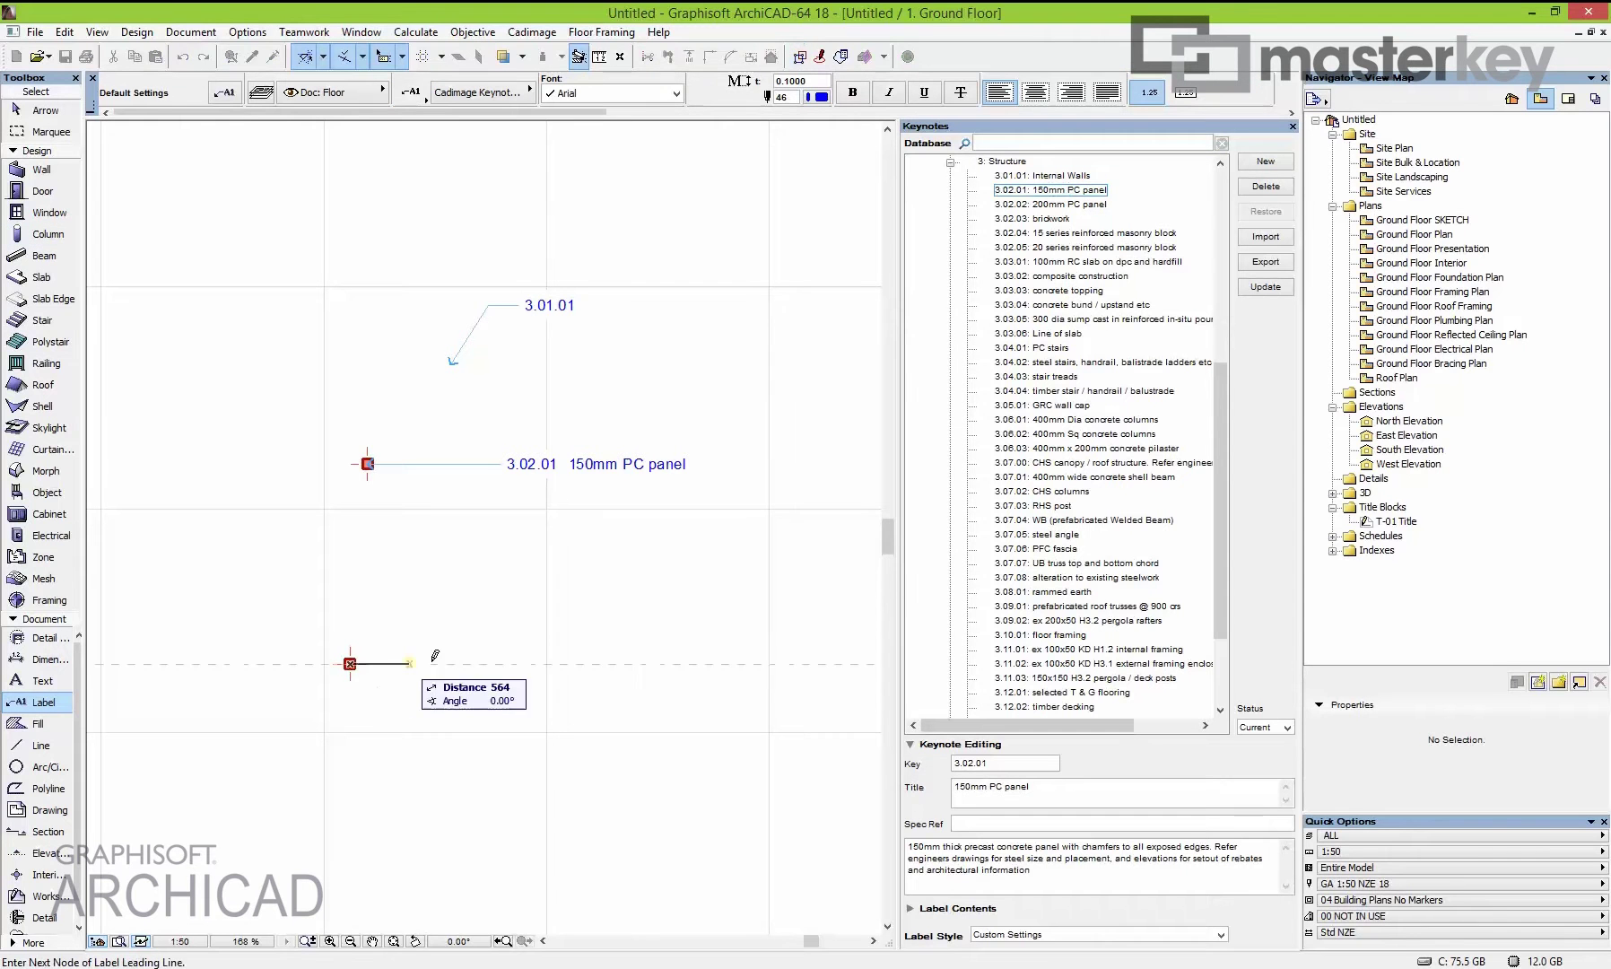
pyautogui.doubleClick(505, 664)
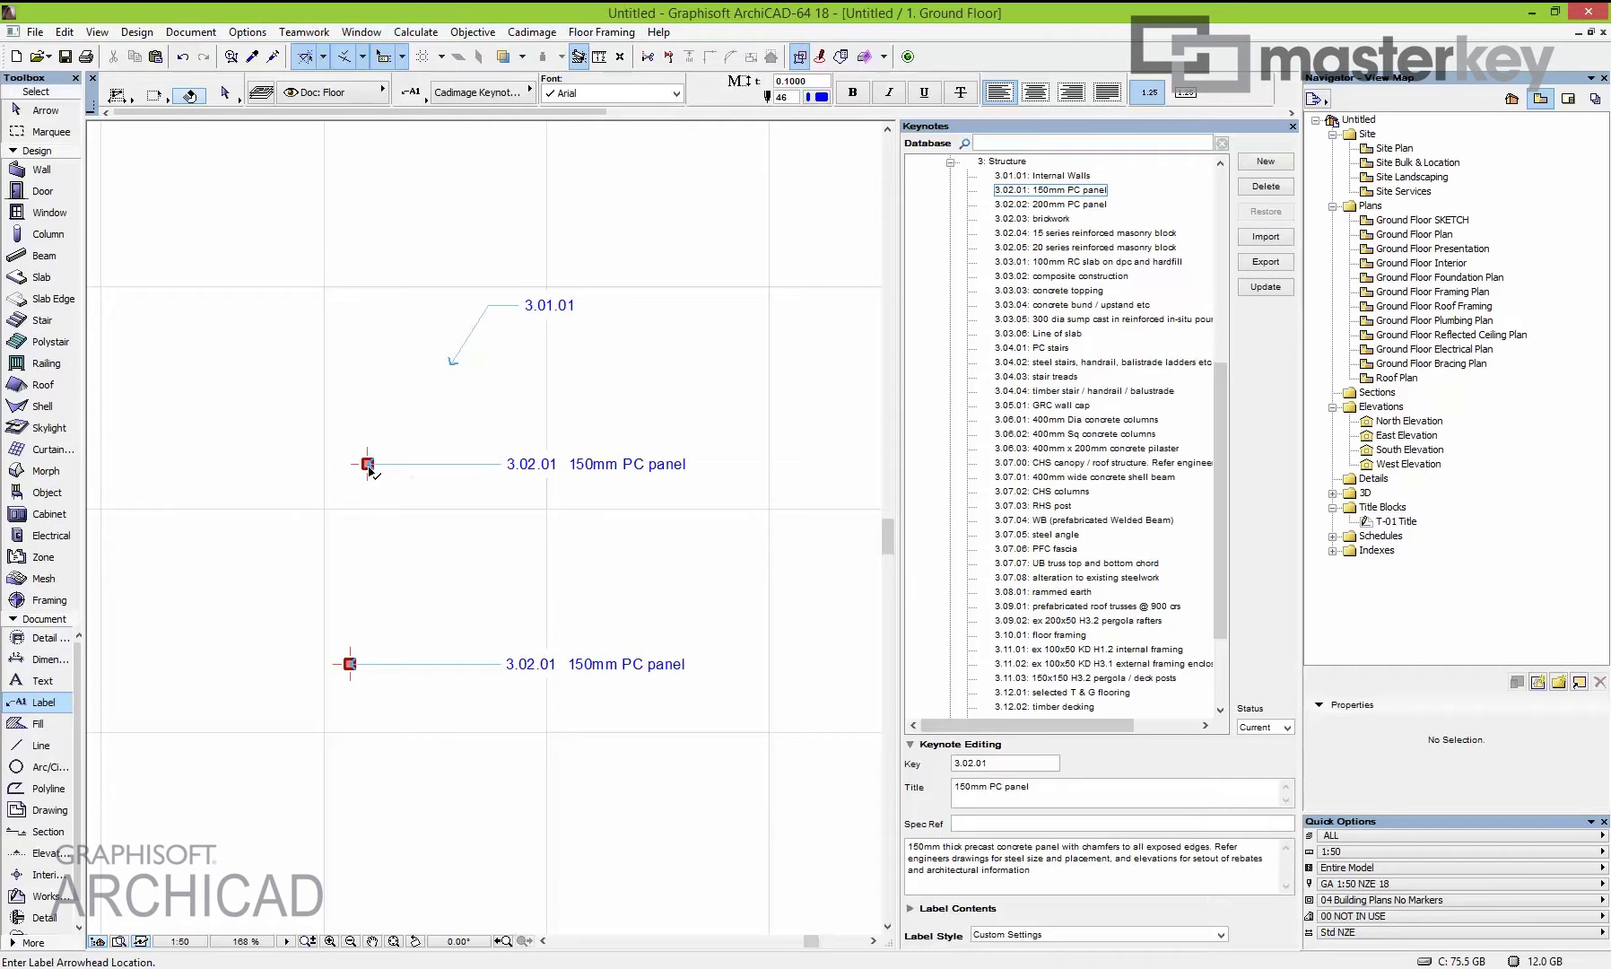
# Move the upper post and the lower post up and to the left to compare the associated label with the independent one.
pyautogui.keyDown('shift'); pyautogui.click(366, 464); pyautogui.keyUp('shift')
pyautogui.moveTo(367, 464); pyautogui.dragTo(312, 441)
pyautogui.press('Escape')
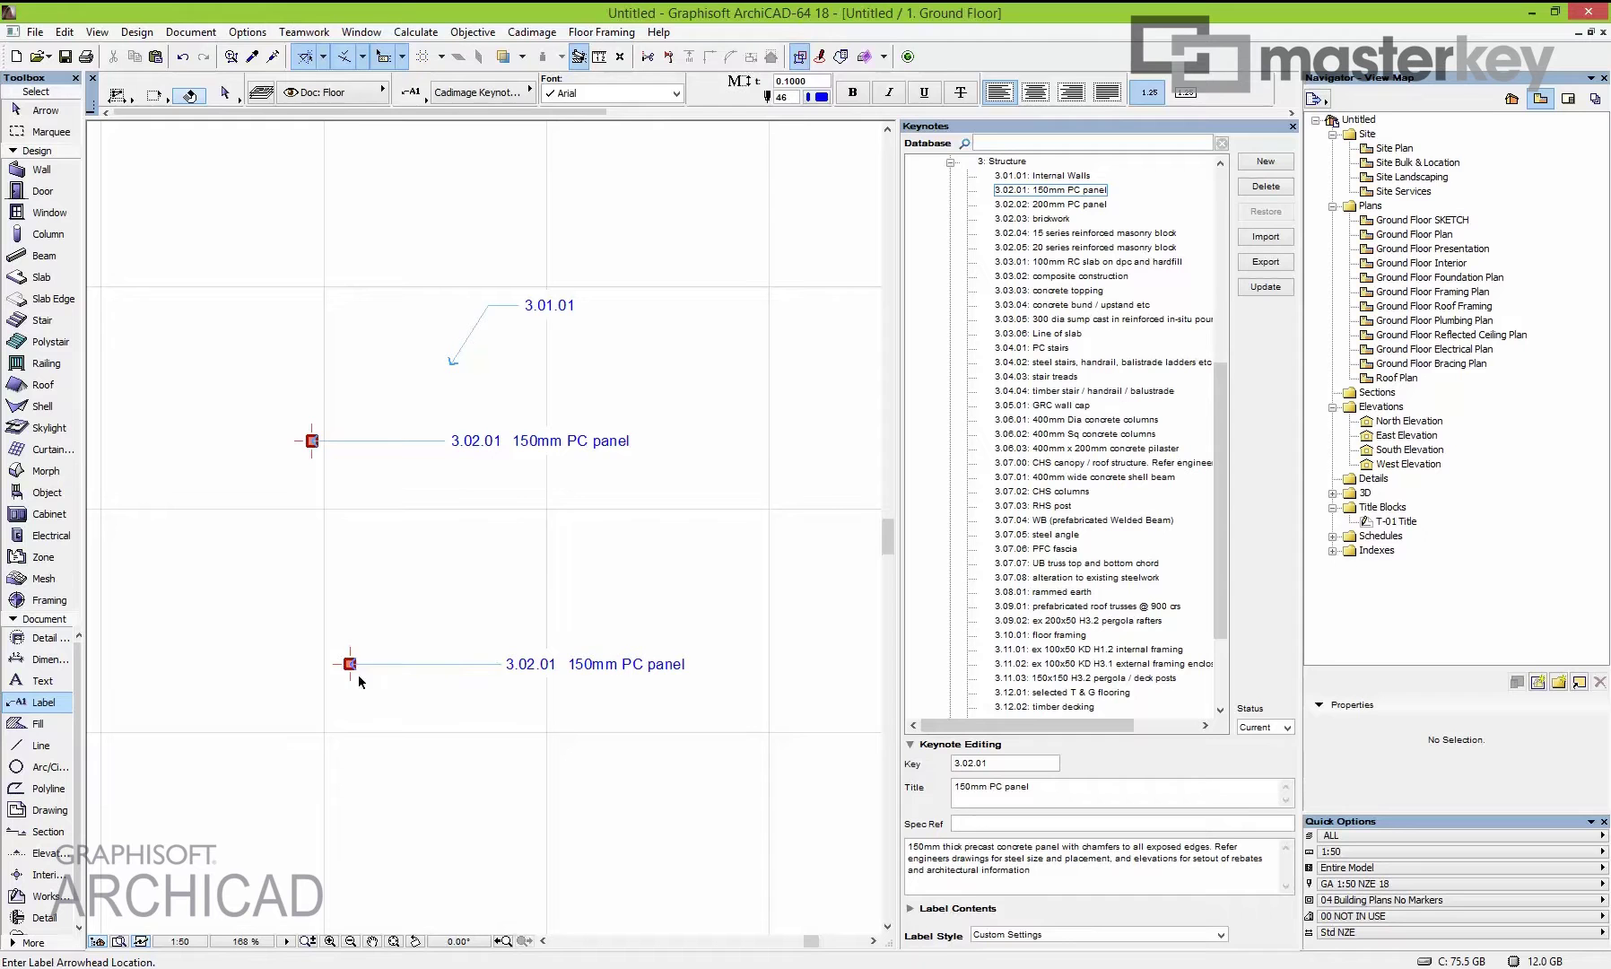
pyautogui.click(349, 664)
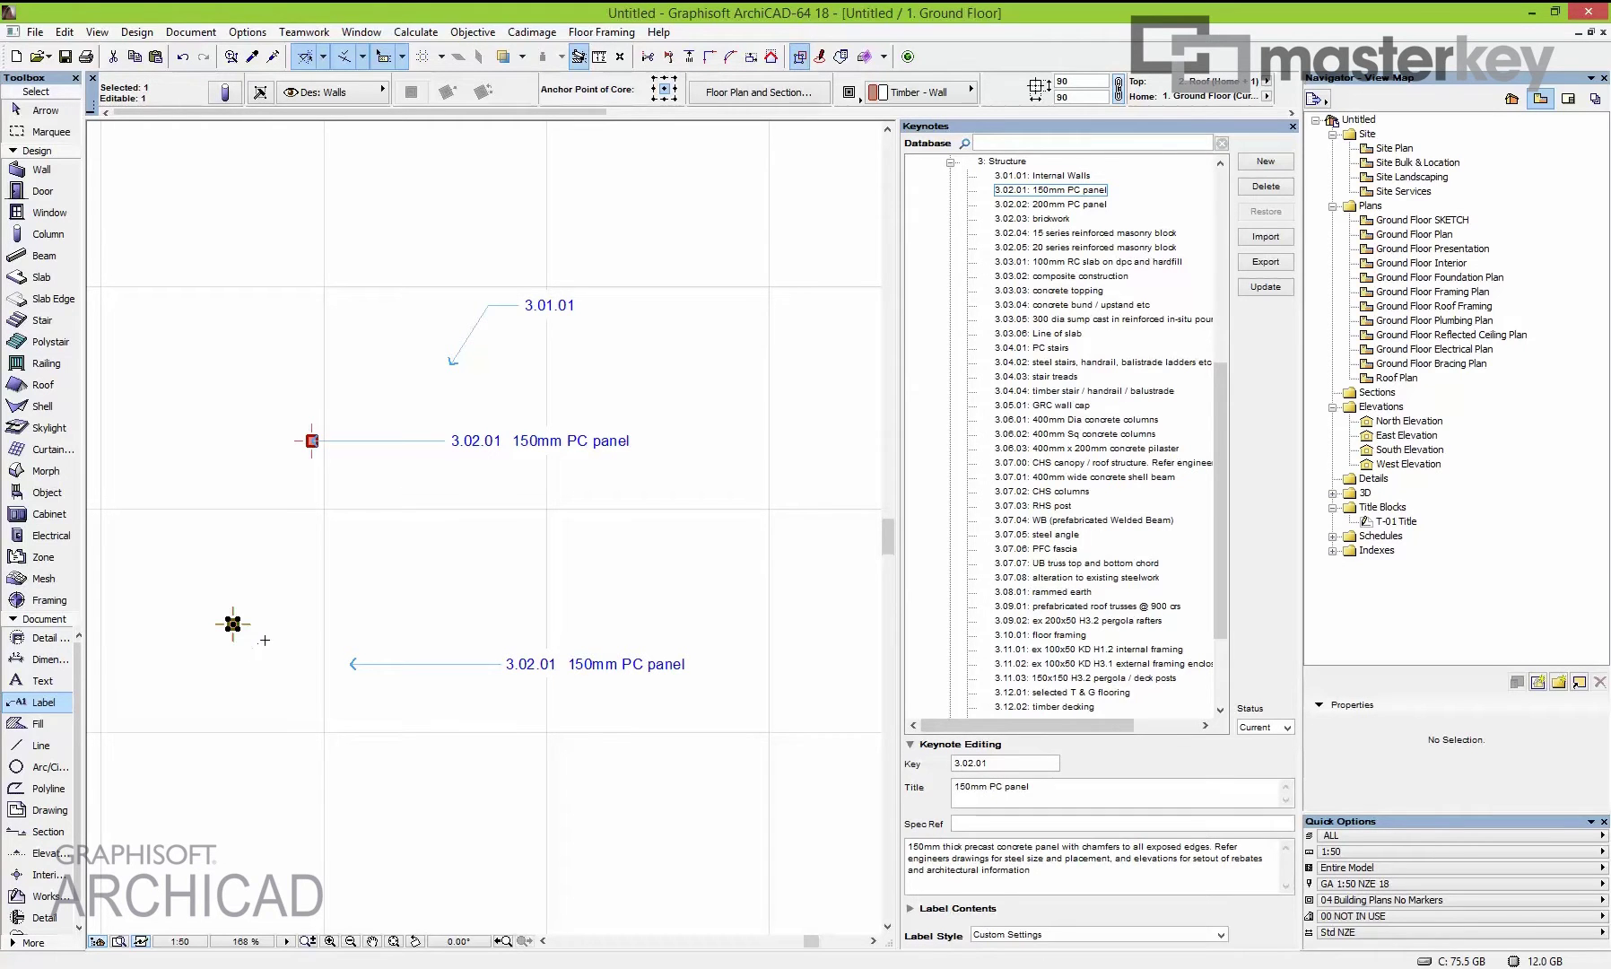
# Undo the last moves of the two timber posts so both stand at their label arrowheads.
pyautogui.hotkey('ctrl', 'z')
pyautogui.press('Escape')
pyautogui.scroll(-4, 664, 439)
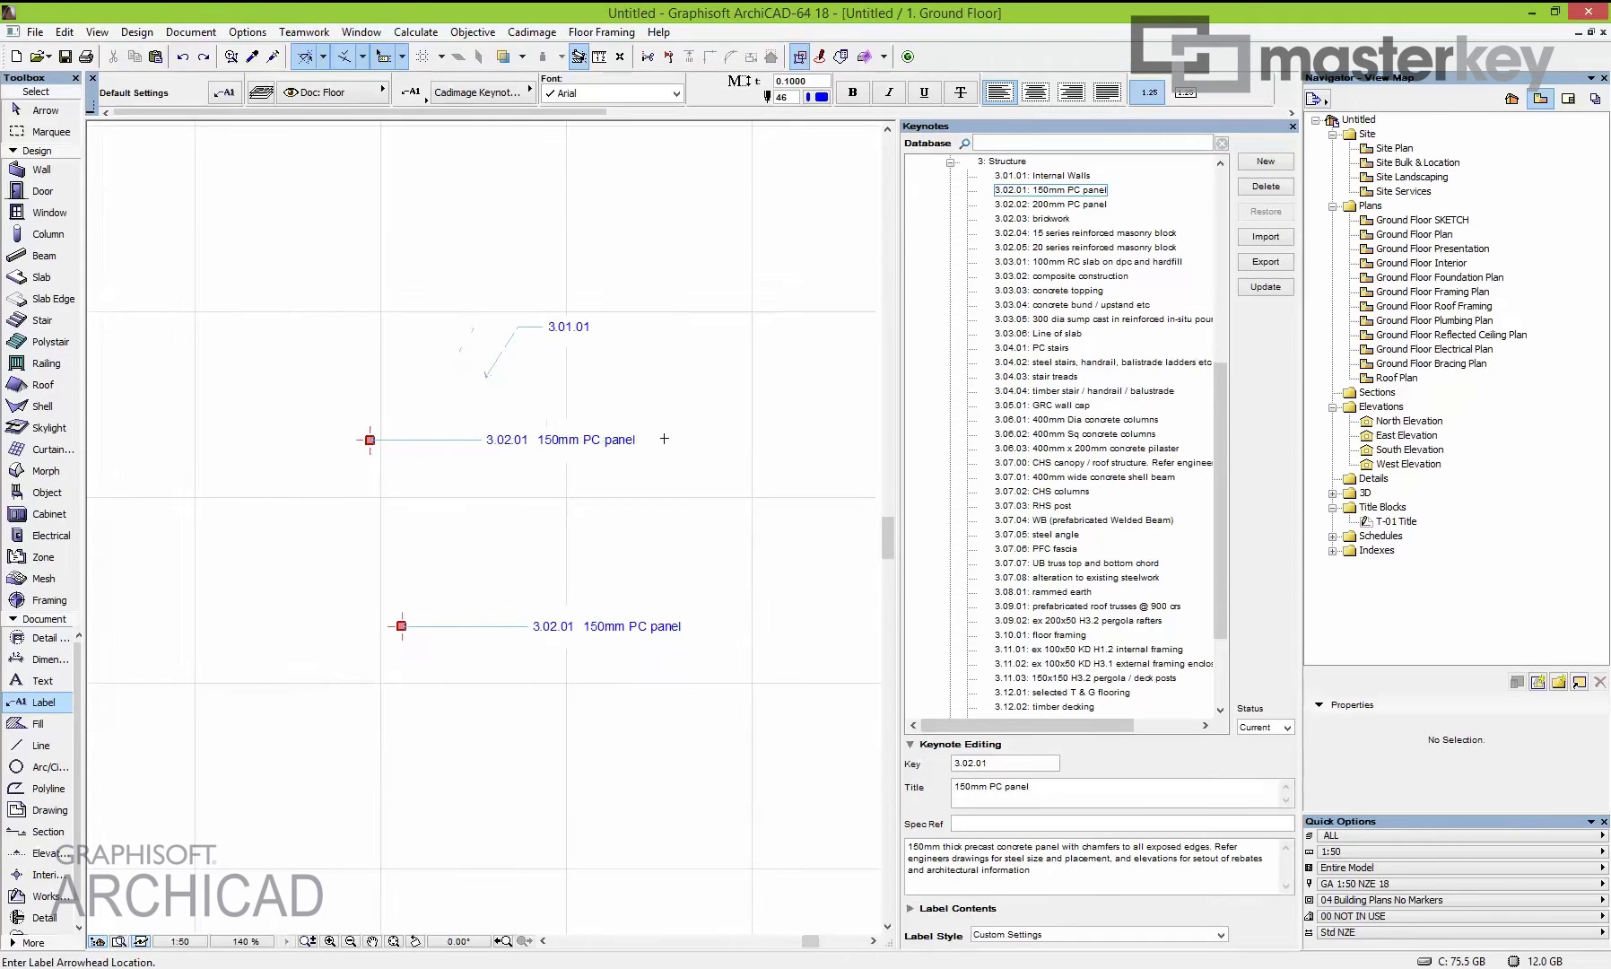
pyautogui.moveTo(664, 439); pyautogui.dragTo(561, 433, button='middle')
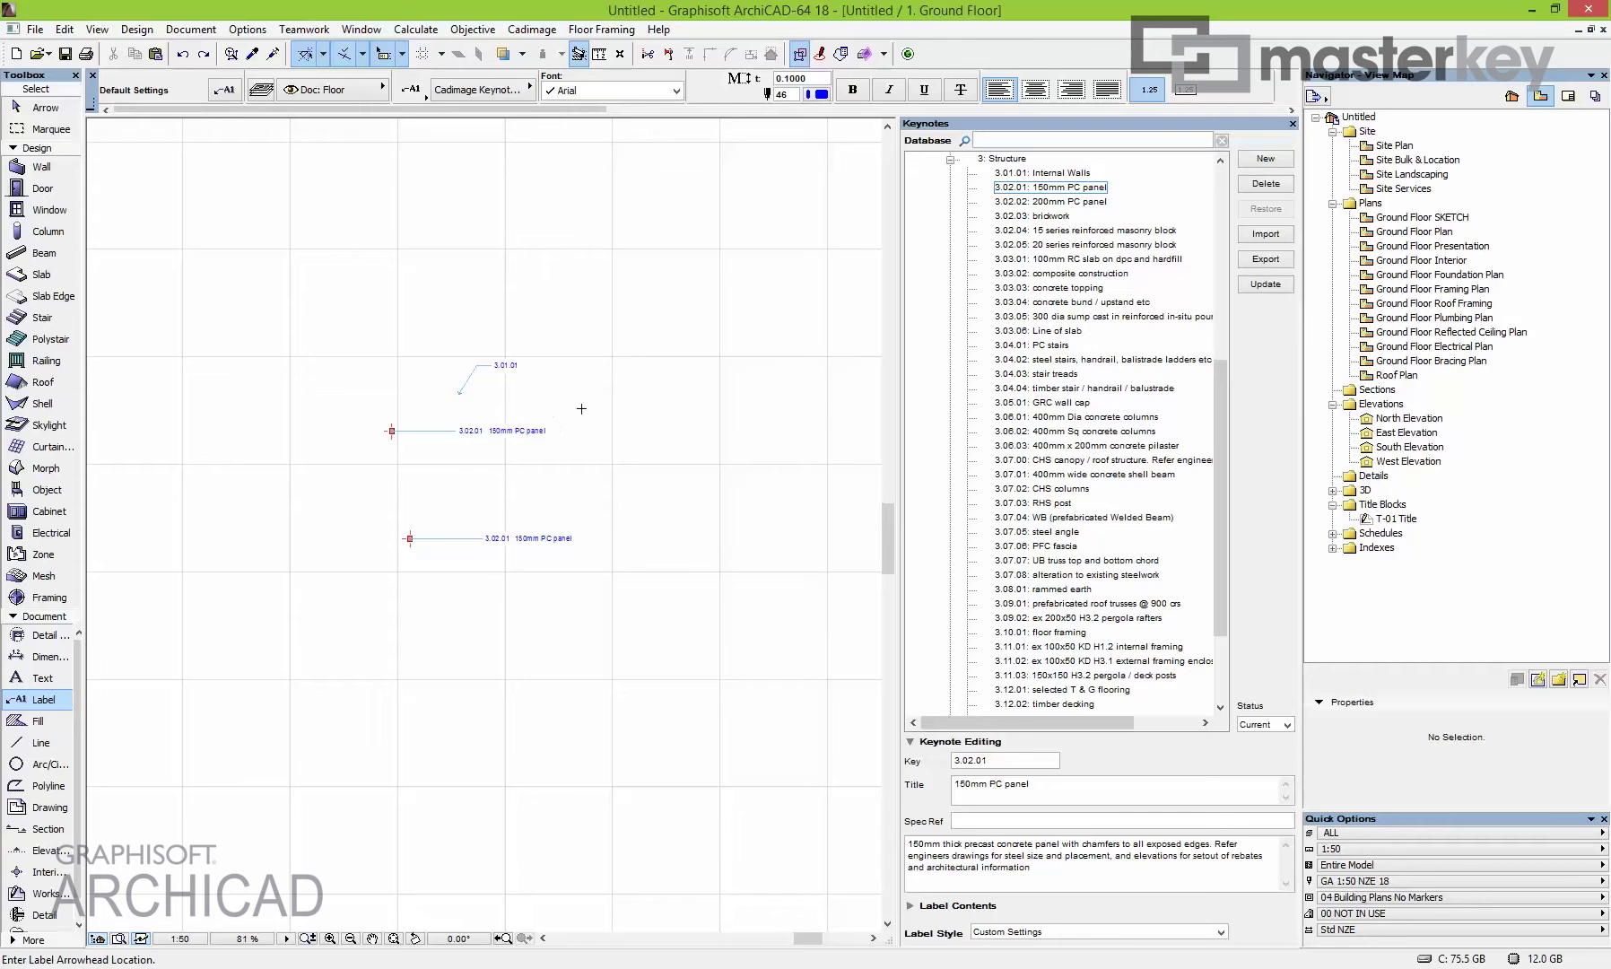
pyautogui.scroll(2, 503, 460)
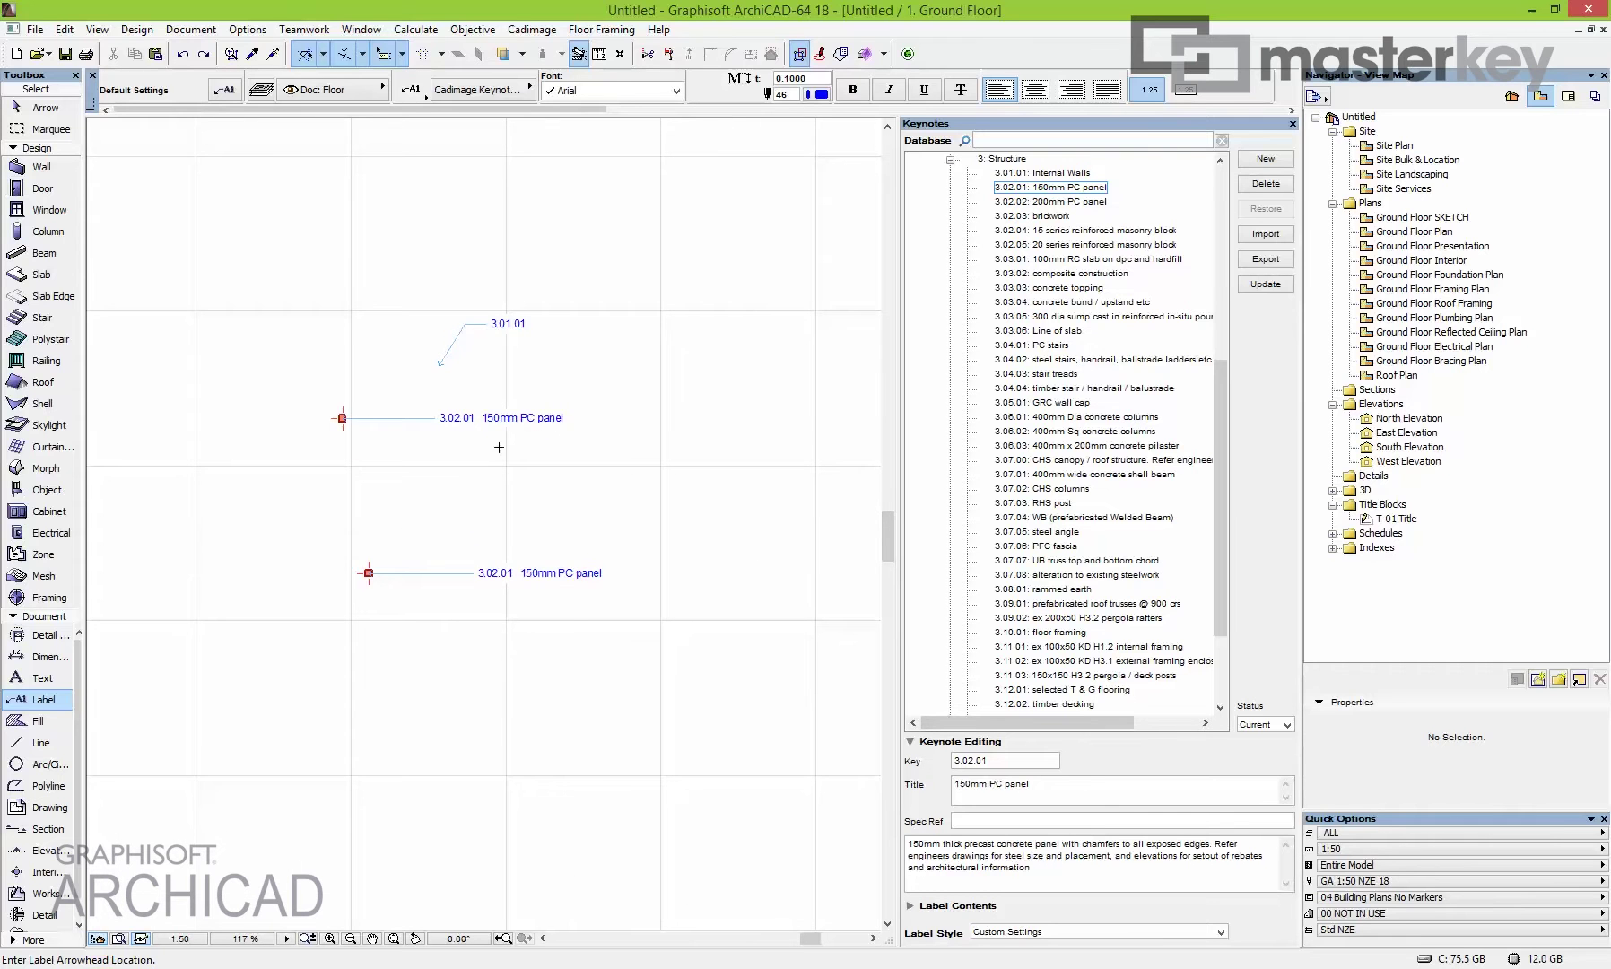
pyautogui.scroll(1, 498, 447)
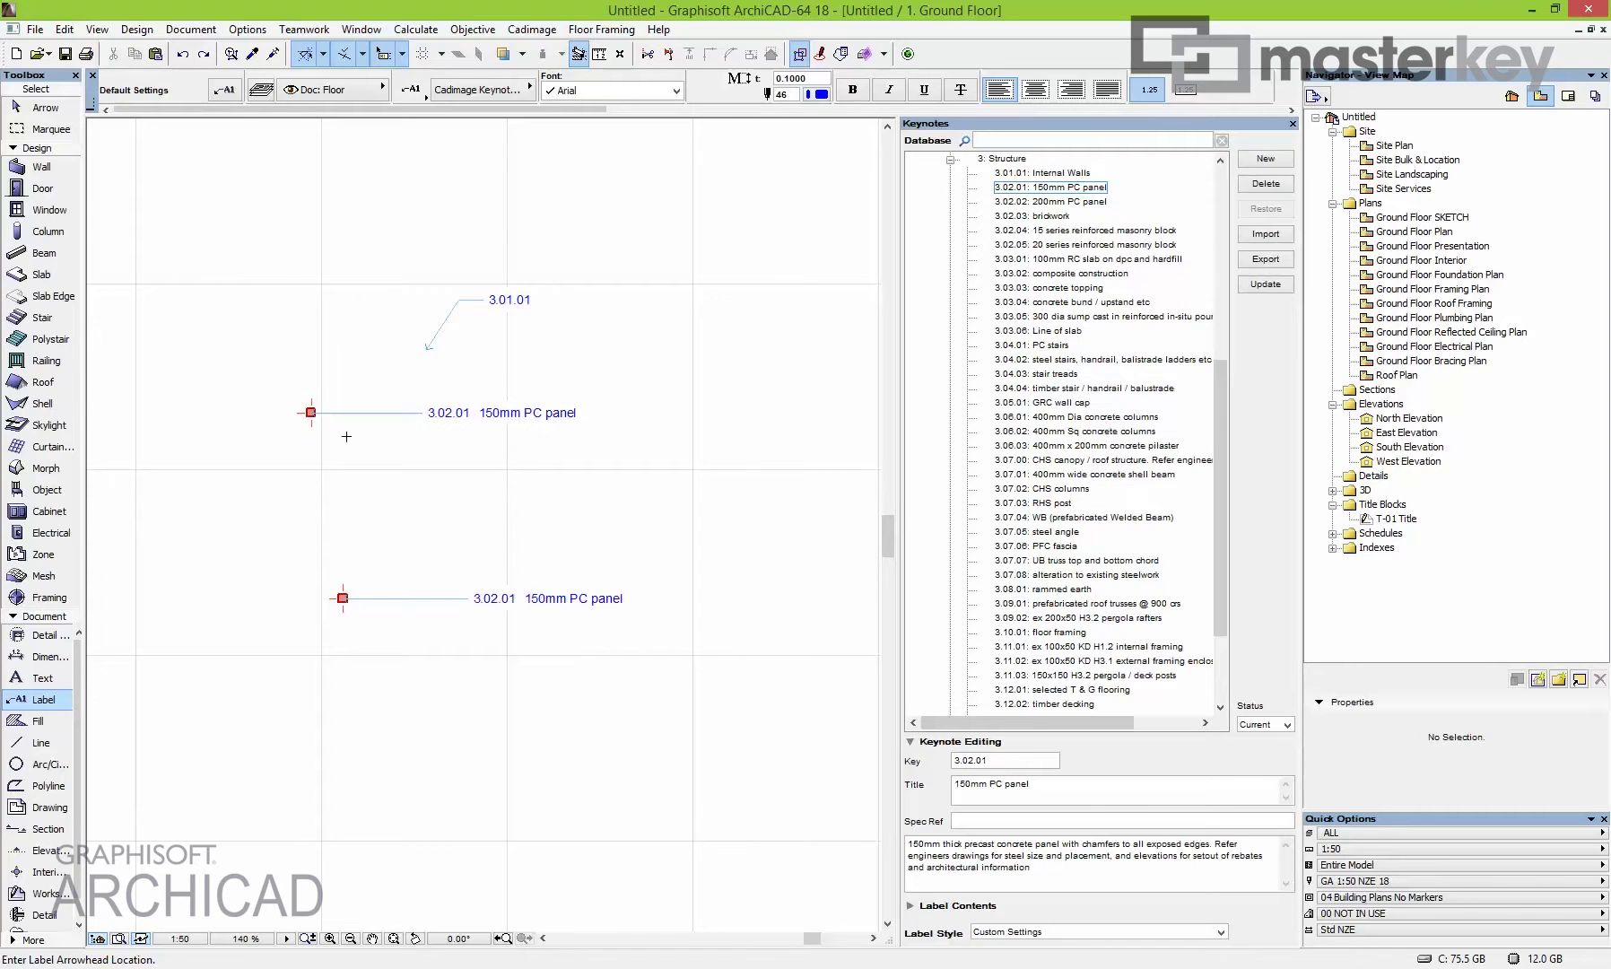
# In Attribute Keynotes, link keynote 3.01.01: Internal Walls from the Structure group to the Timber - Wall building material.
pyautogui.click(555, 34)
pyautogui.moveTo(562, 187)
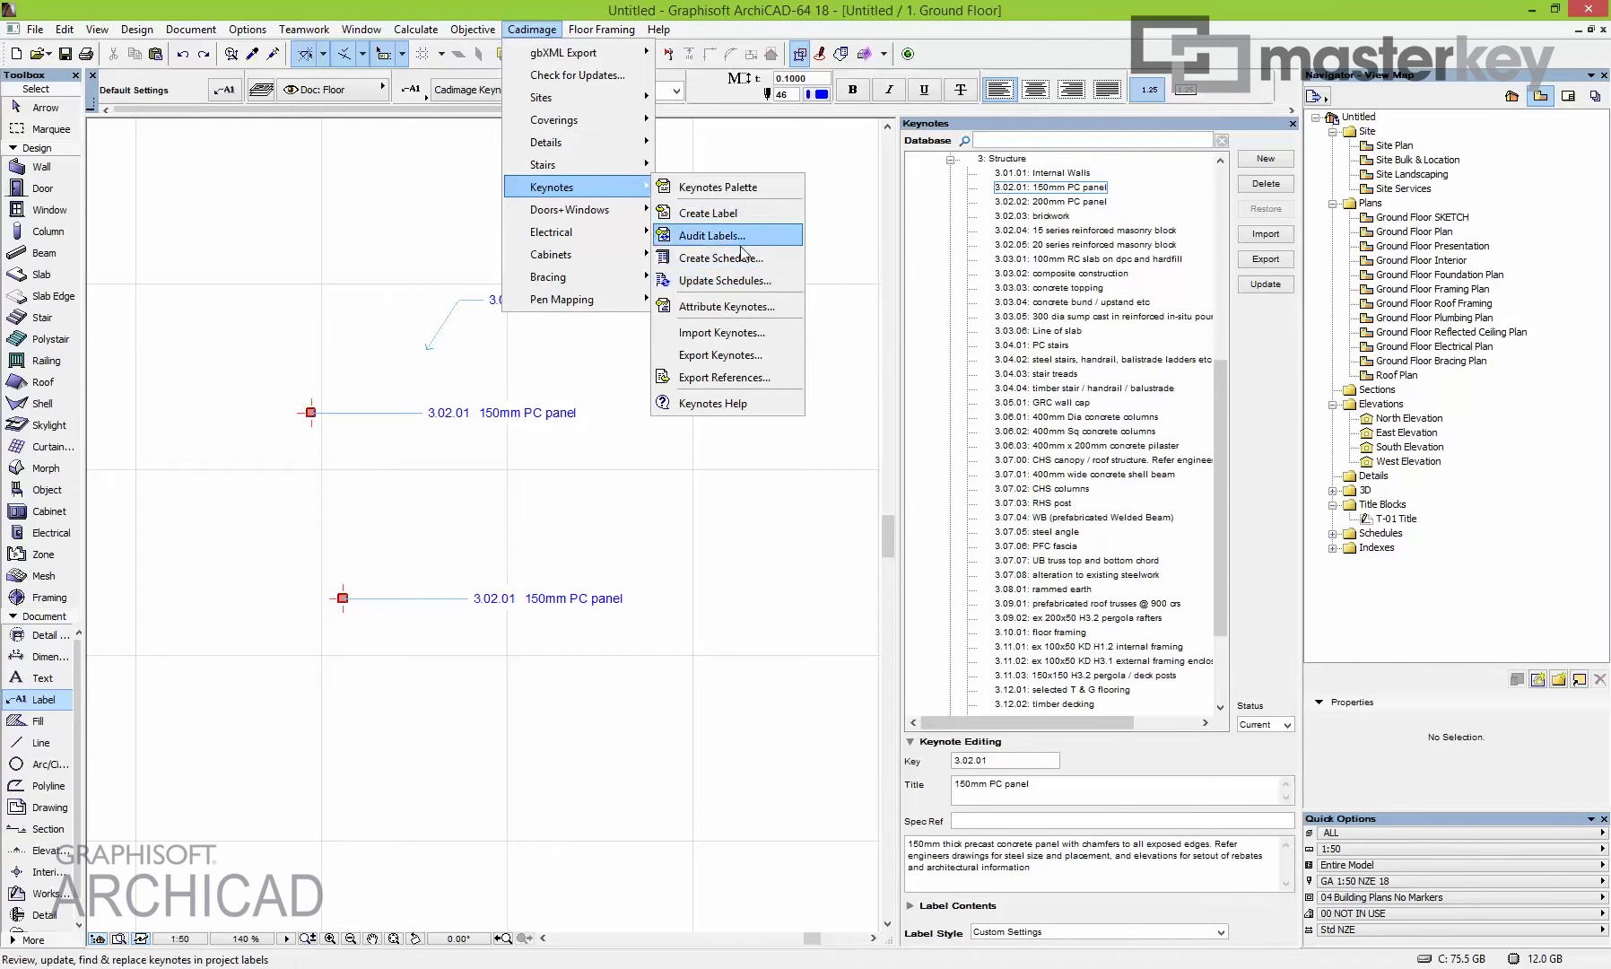
pyautogui.click(735, 307)
pyautogui.click(637, 278)
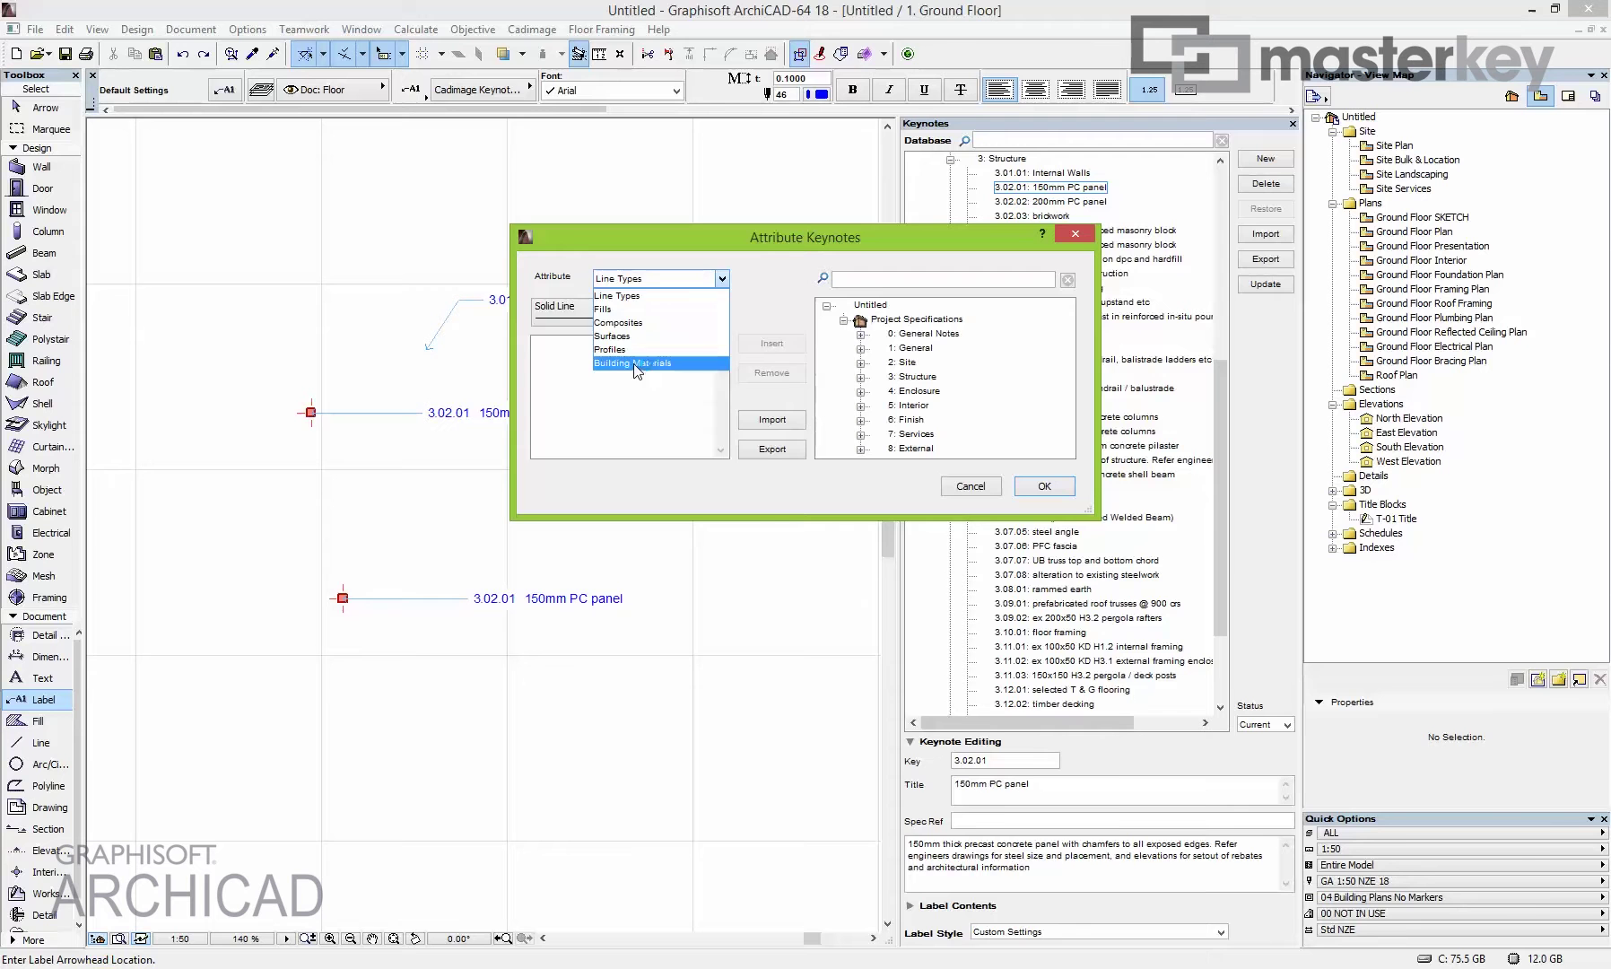
pyautogui.click(635, 363)
pyautogui.click(641, 310)
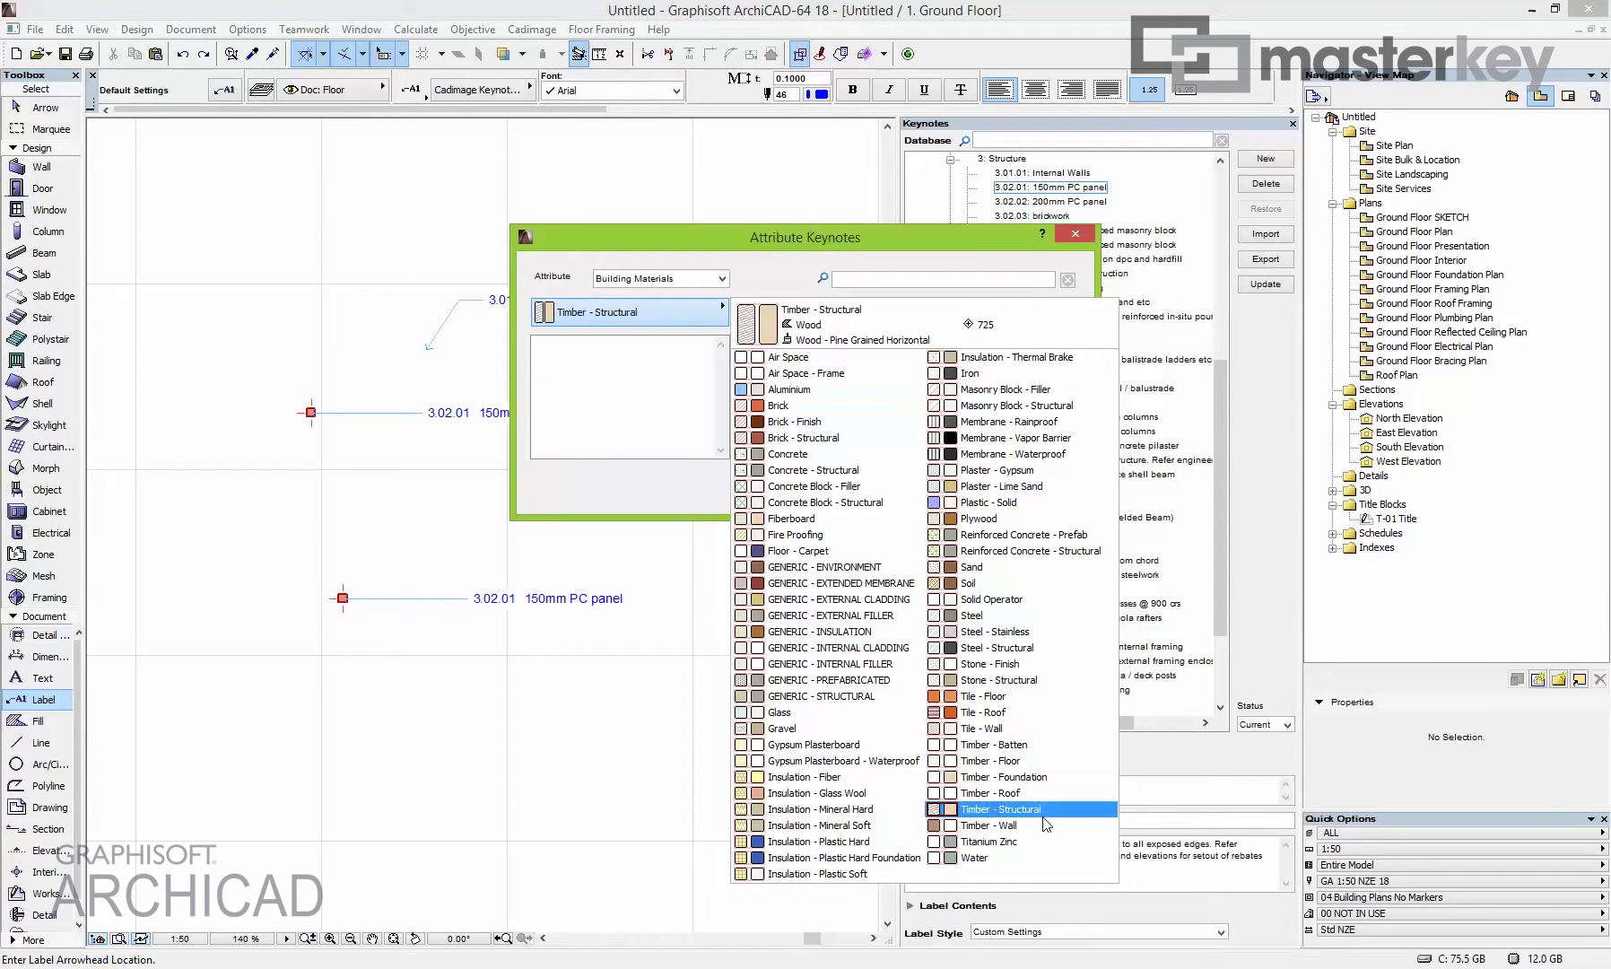
pyautogui.click(987, 825)
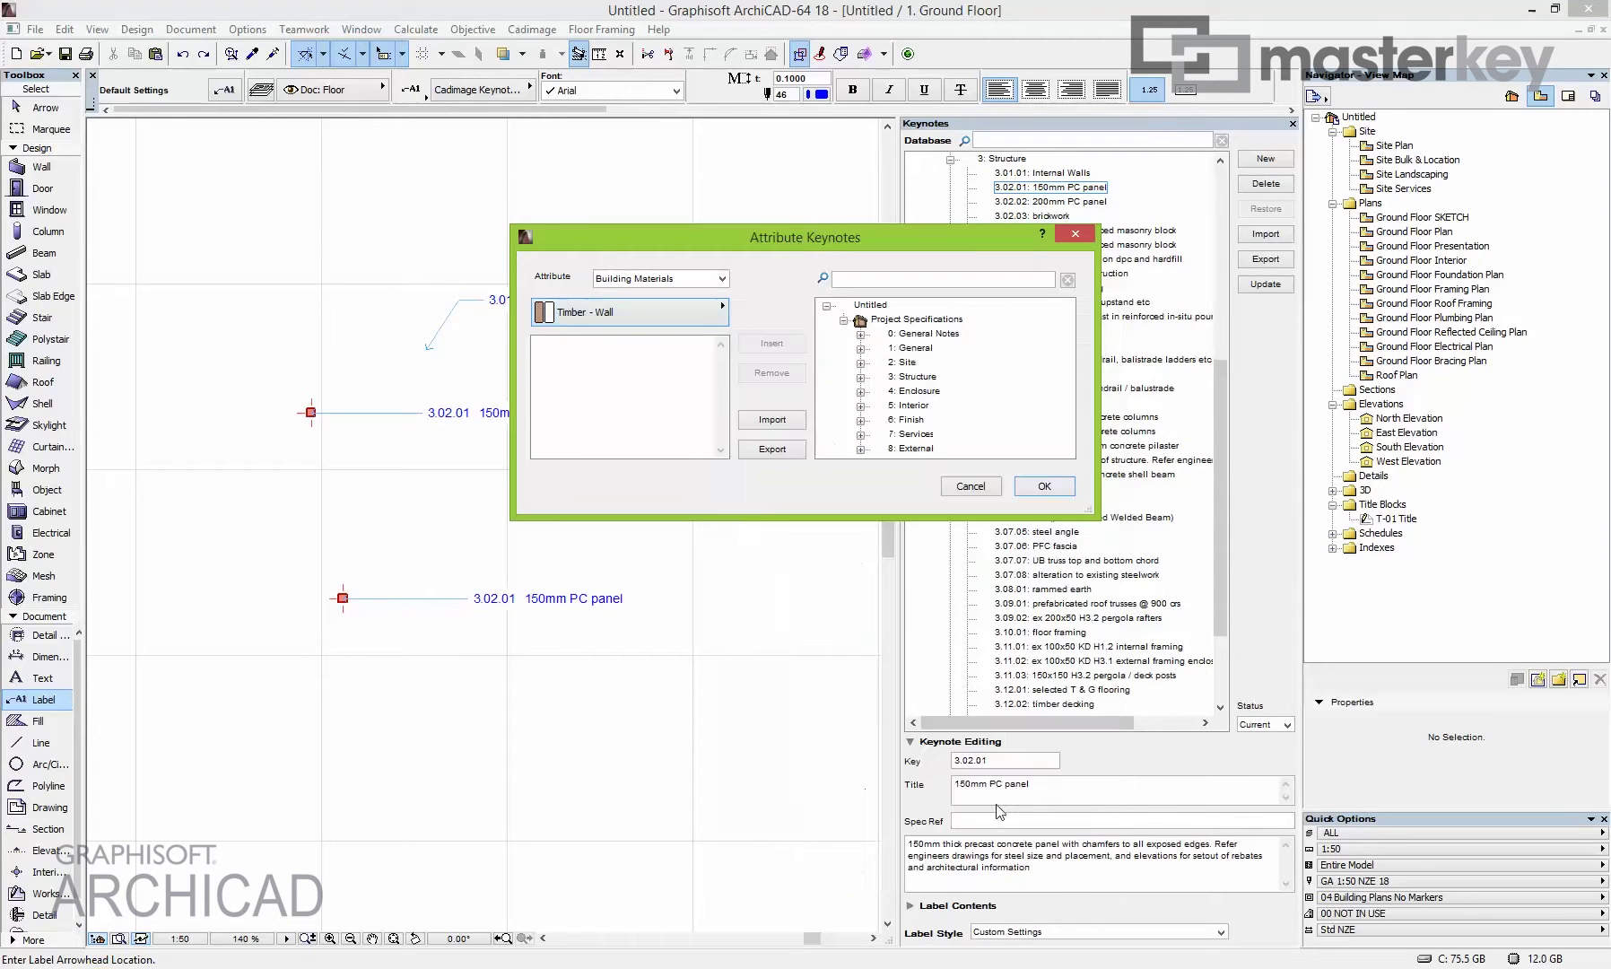
pyautogui.click(860, 377)
pyautogui.click(940, 320)
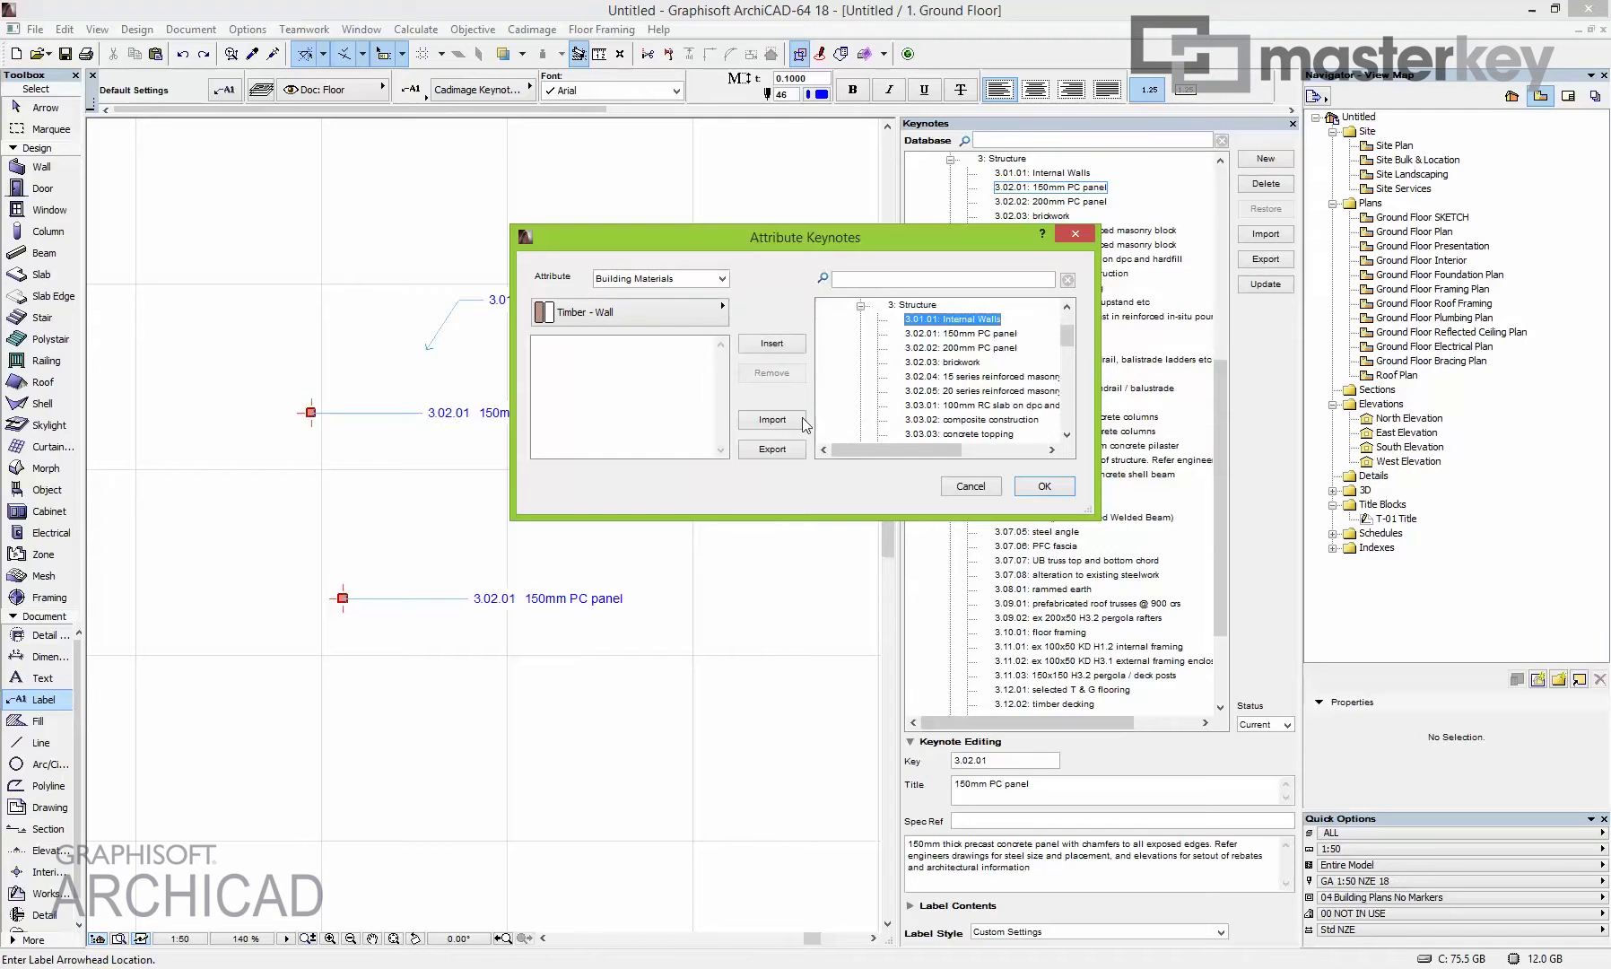
pyautogui.click(788, 348)
pyautogui.click(583, 343)
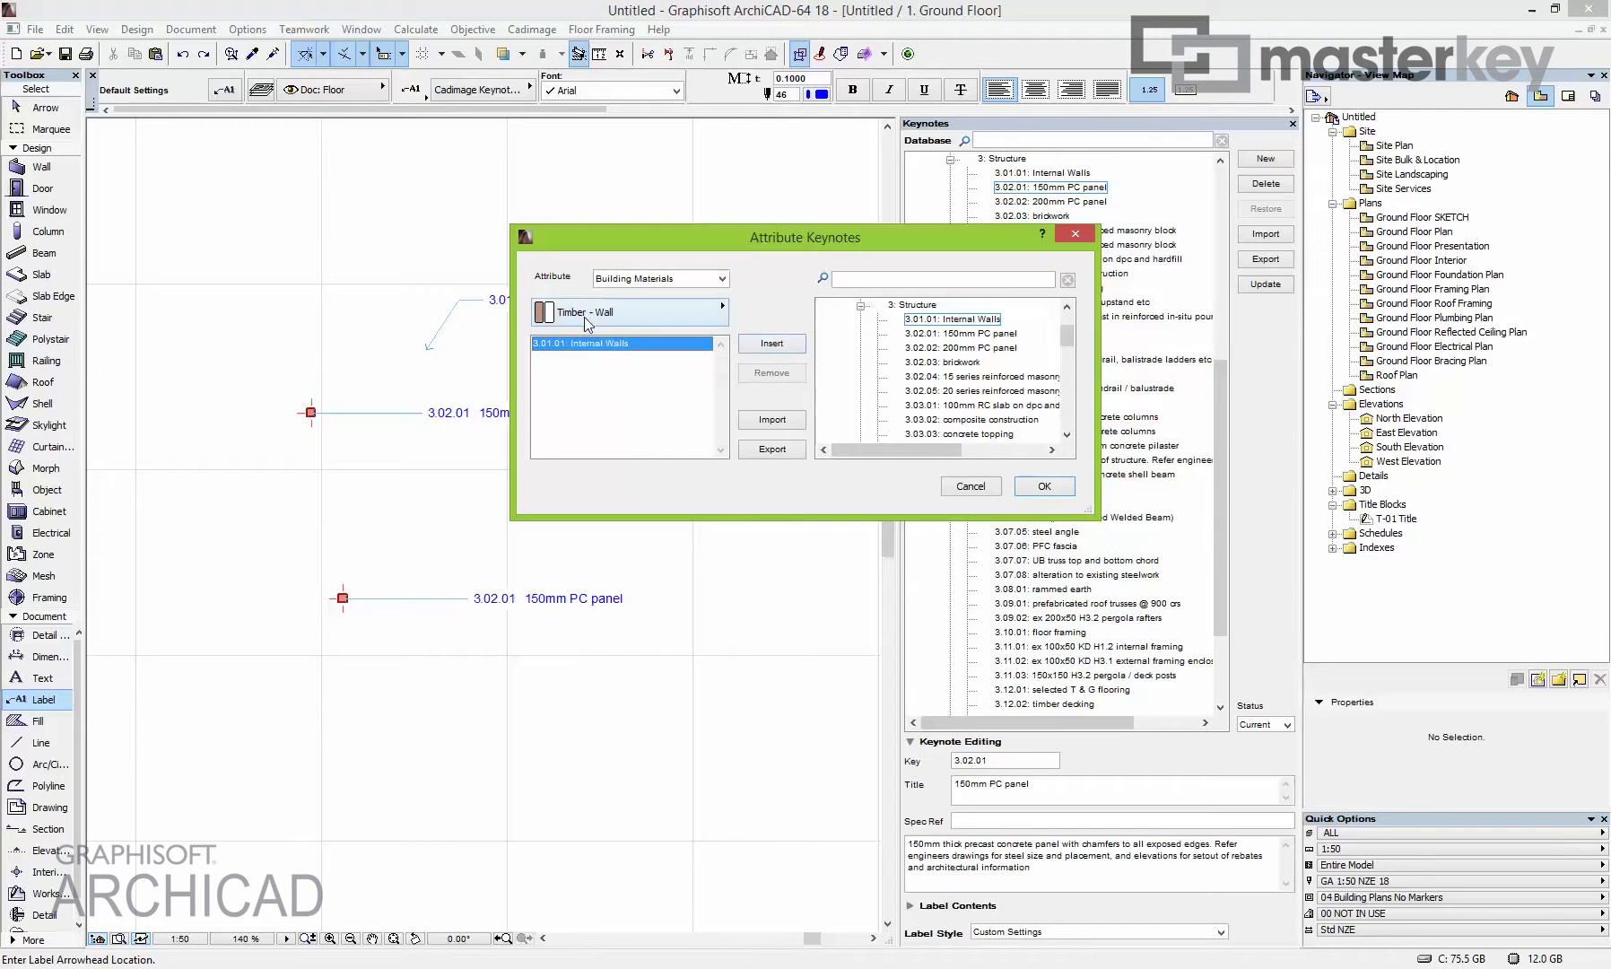
# Link keynote 5.01.01: 10mm Gib Board lining from the Interior group to the Gypsum Plasterboard building material and accept the attribute keynotes.
pyautogui.click(640, 278)
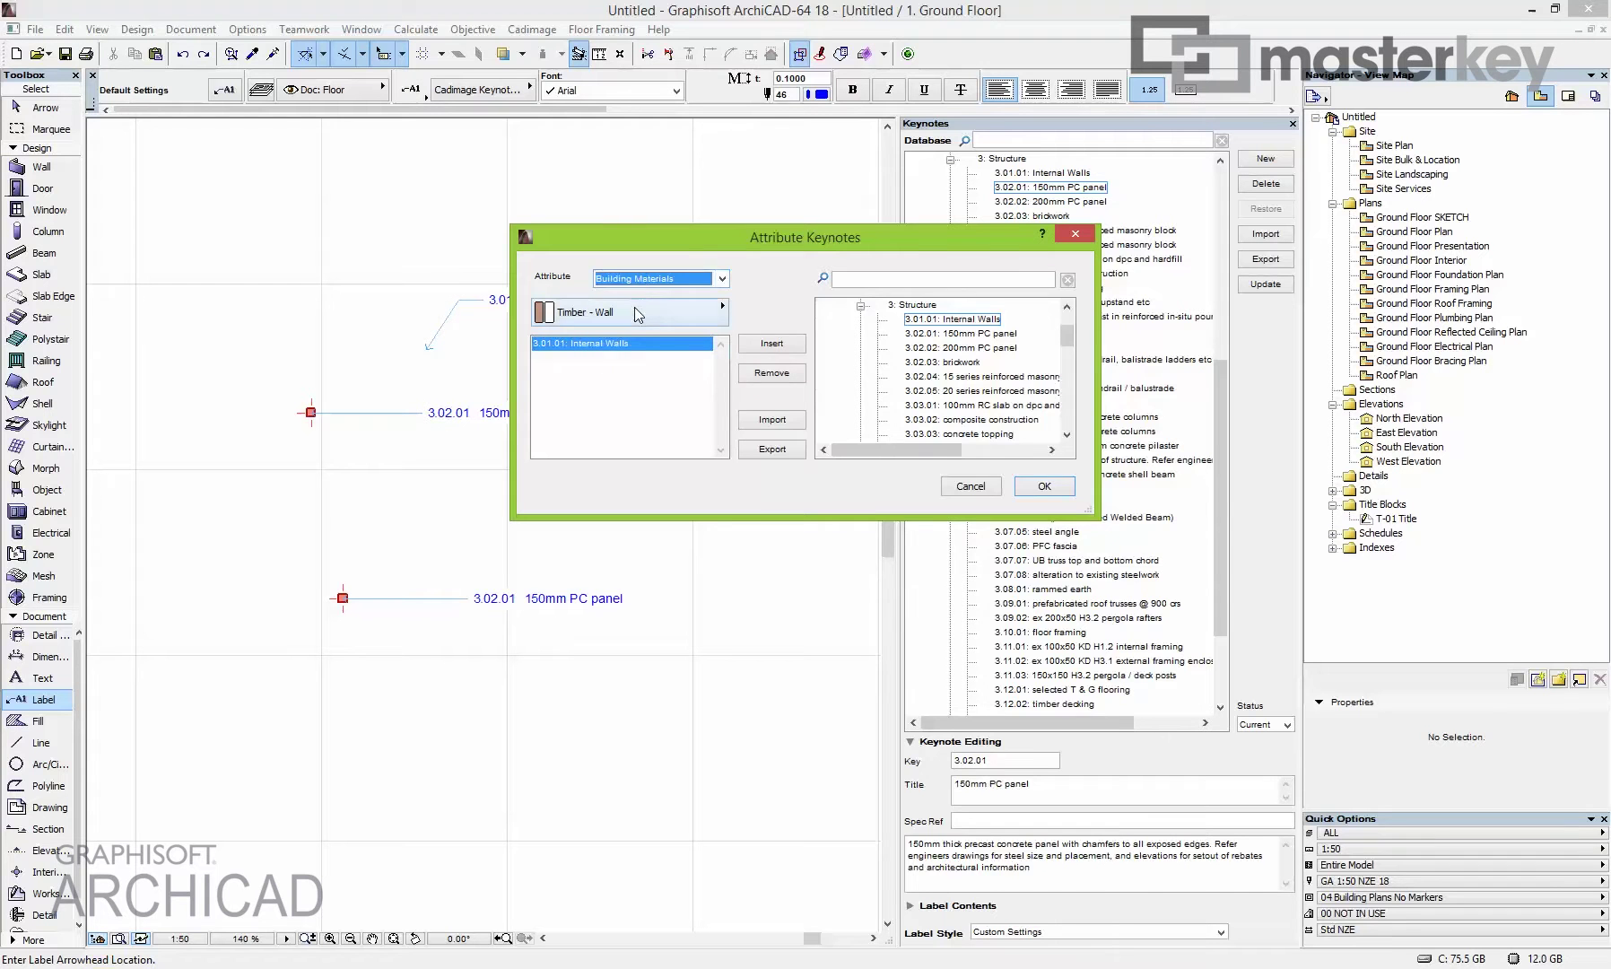
pyautogui.click(636, 311)
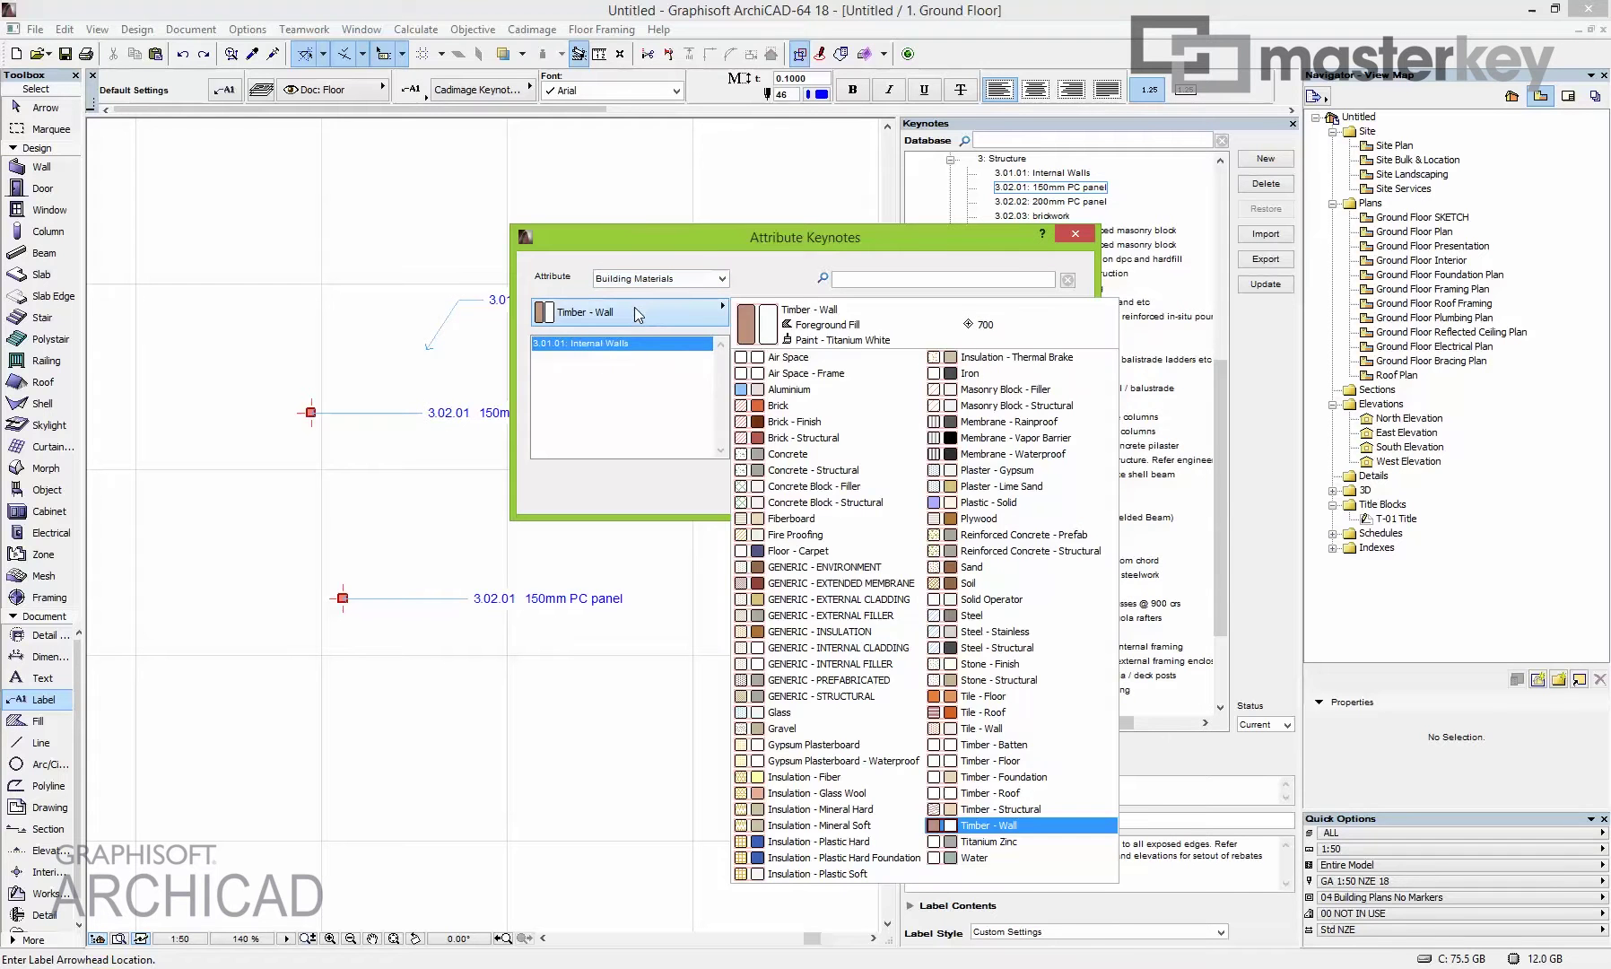
pyautogui.click(810, 745)
pyautogui.click(861, 320)
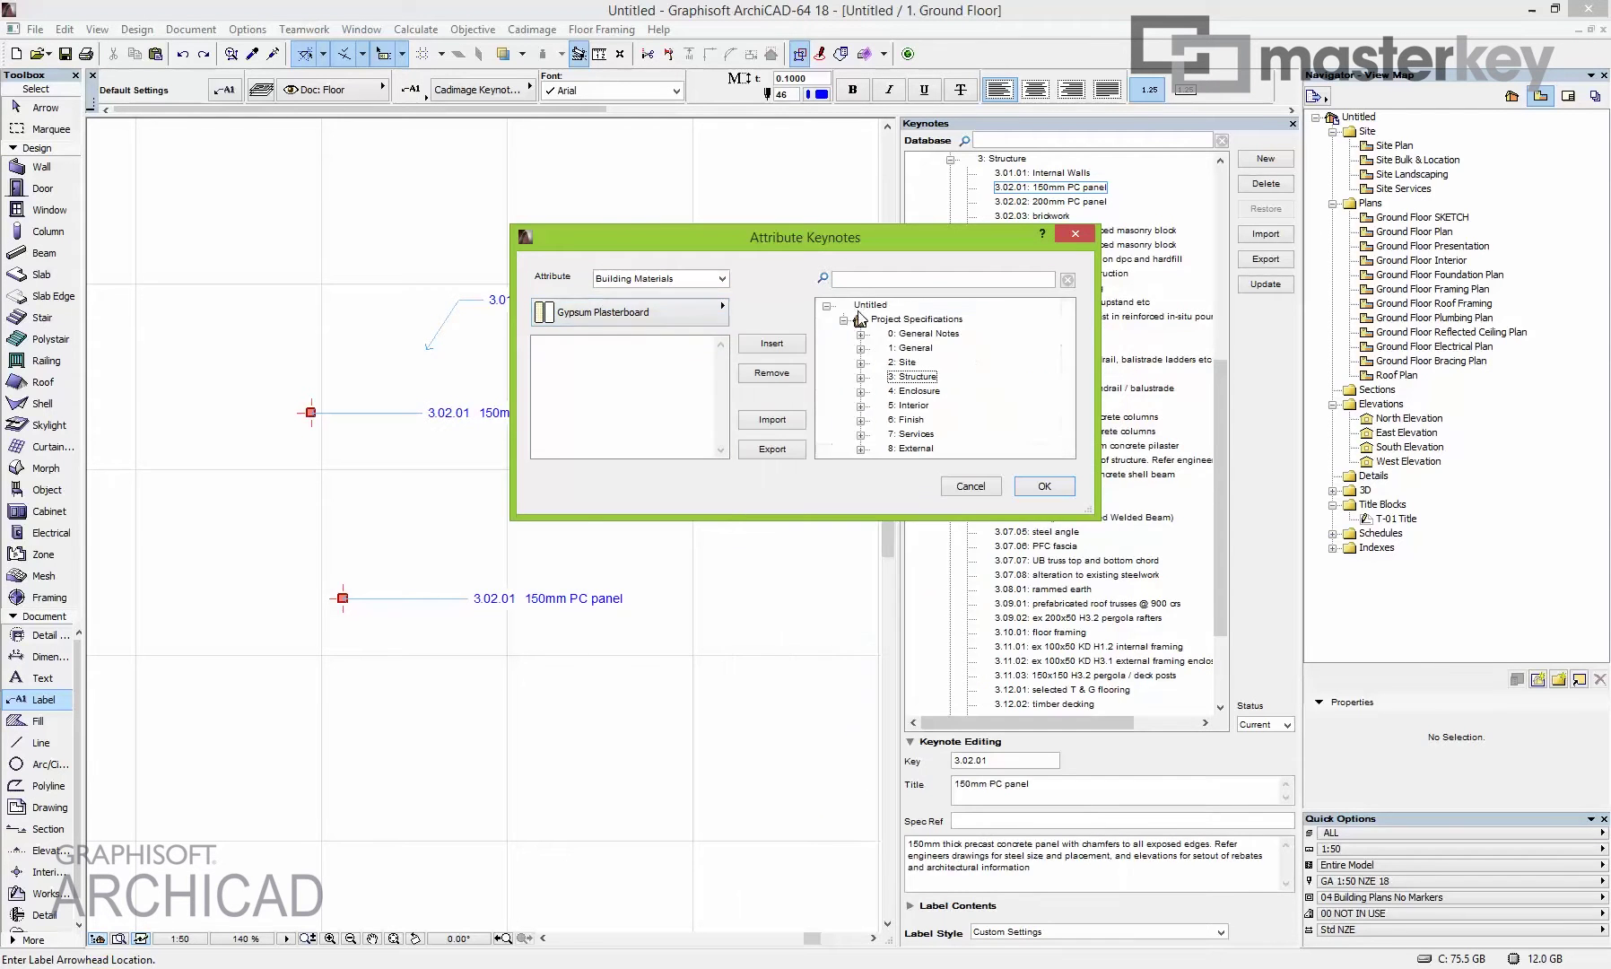
pyautogui.click(860, 405)
pyautogui.click(913, 323)
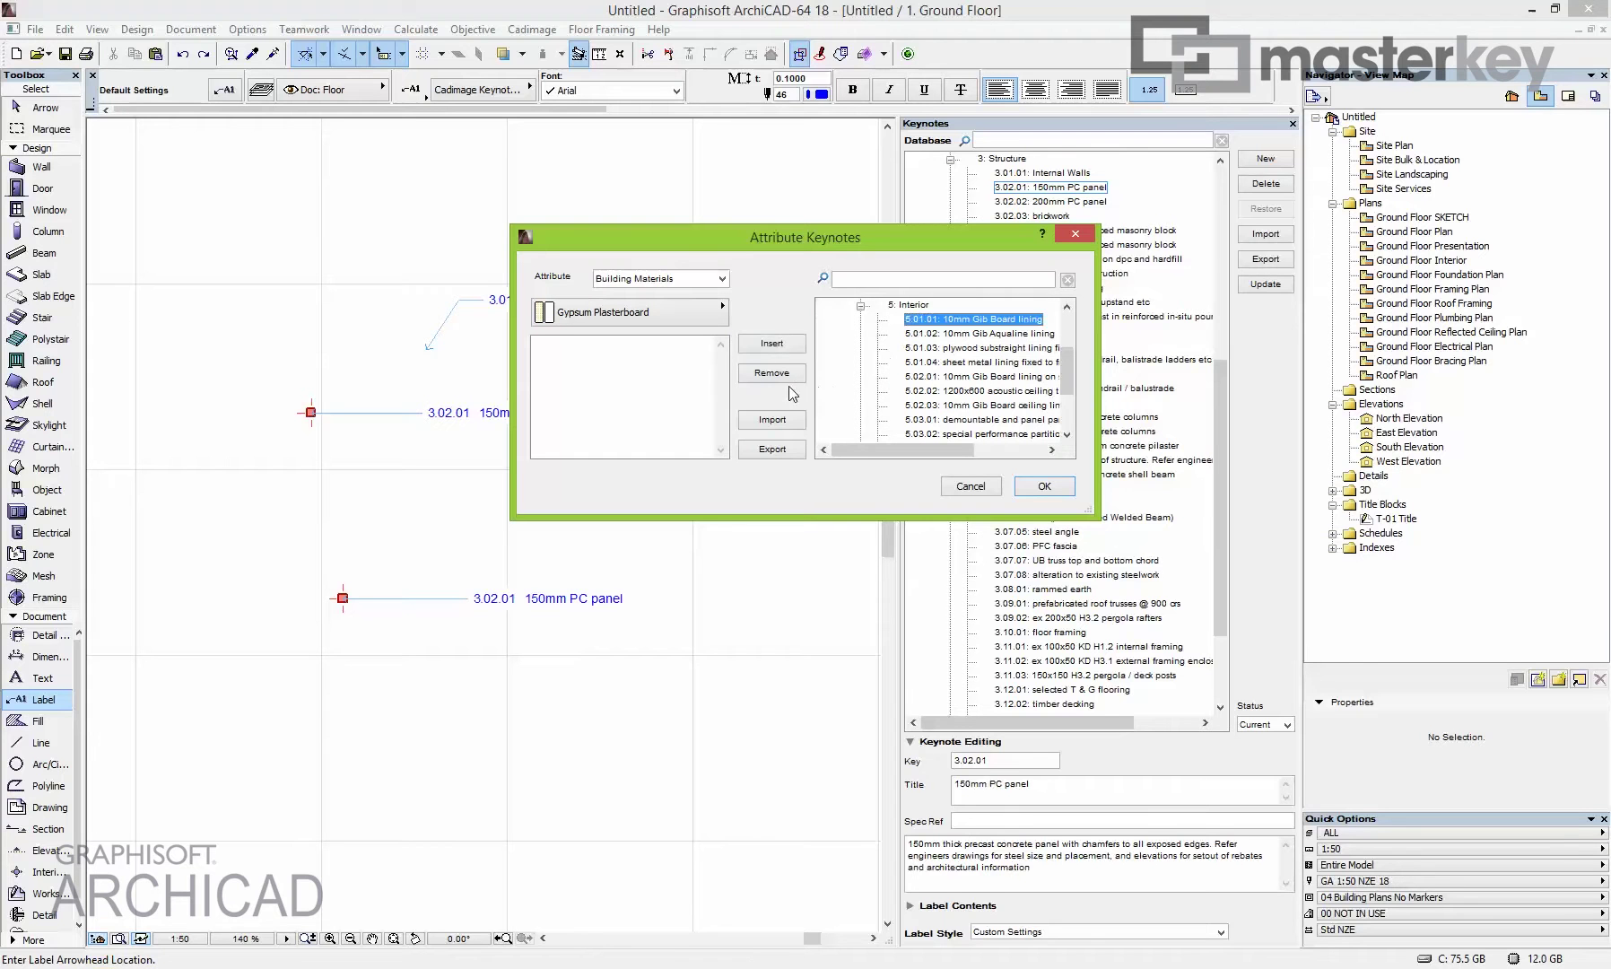
pyautogui.click(771, 343)
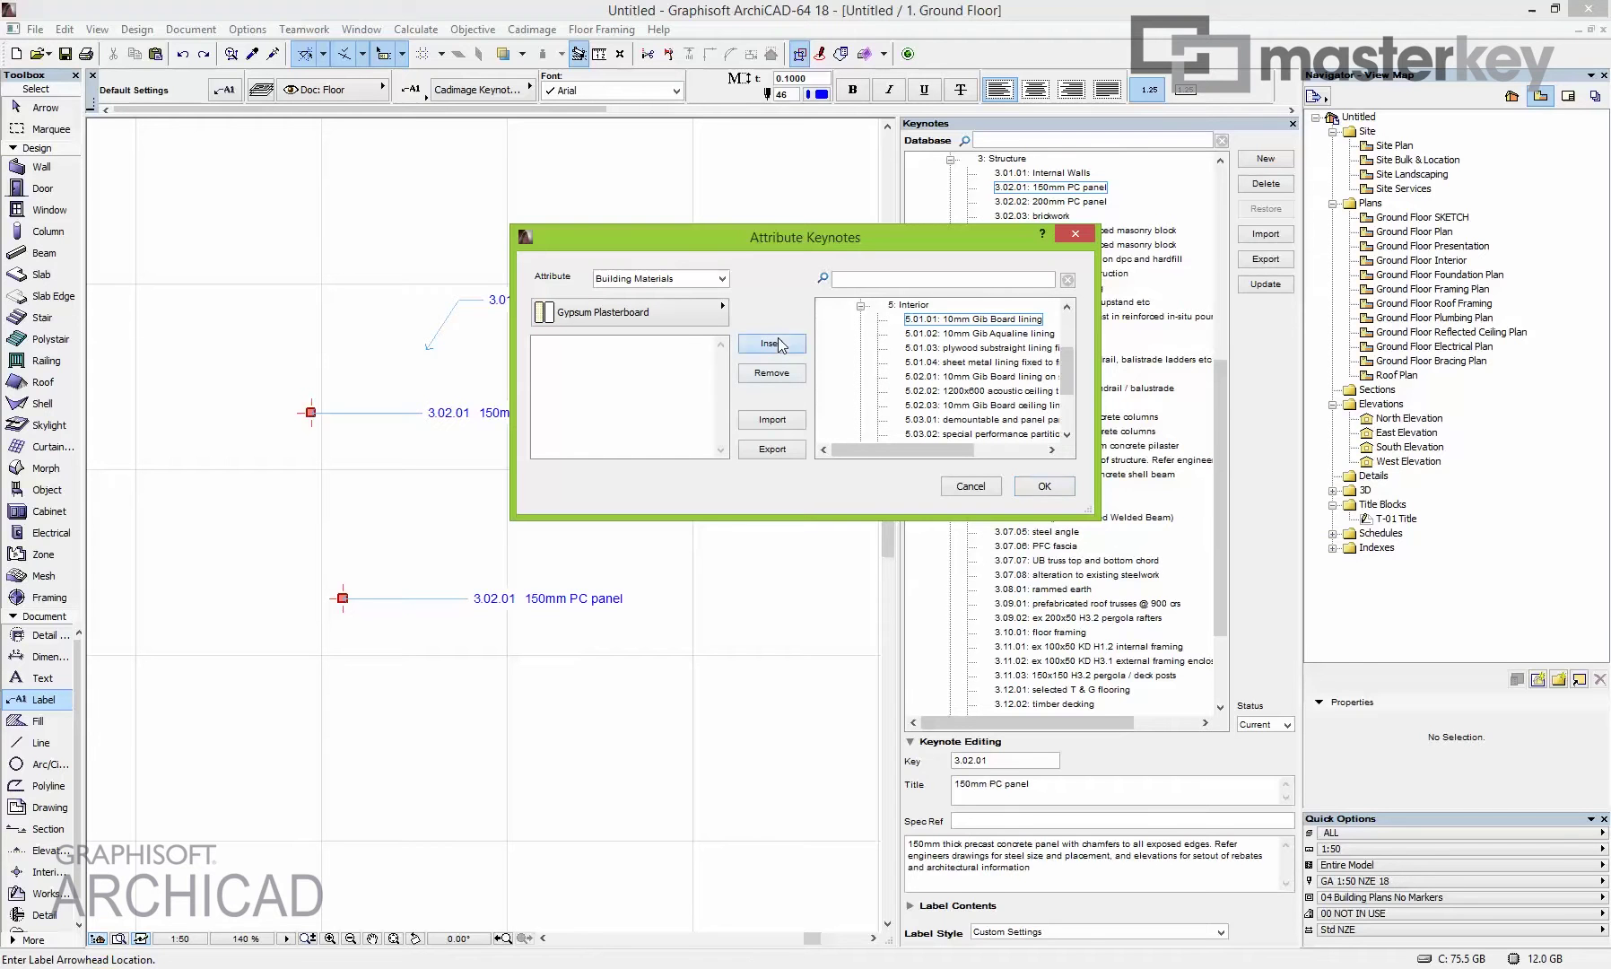
pyautogui.click(1045, 487)
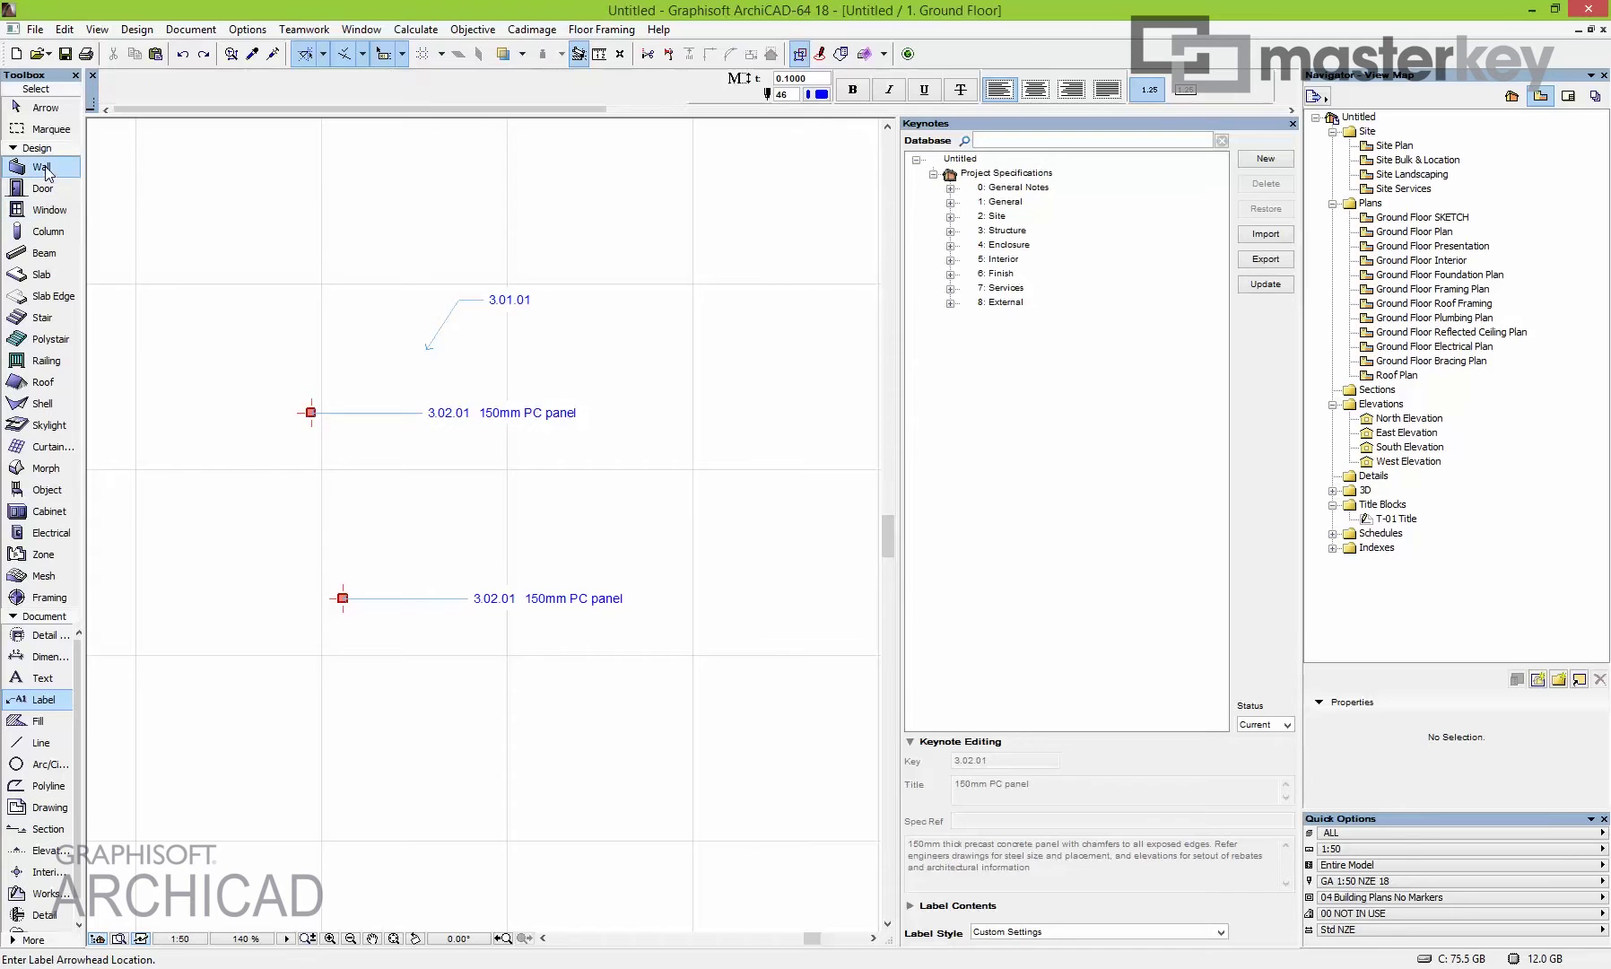
# Draw a straight horizontal wall with the EXT: Stud 90 Pb composite above the 3.01.01 label.
pyautogui.click(42, 167)
pyautogui.click(303, 202)
pyautogui.click(424, 101)
pyautogui.click(411, 80)
pyautogui.click(603, 190)
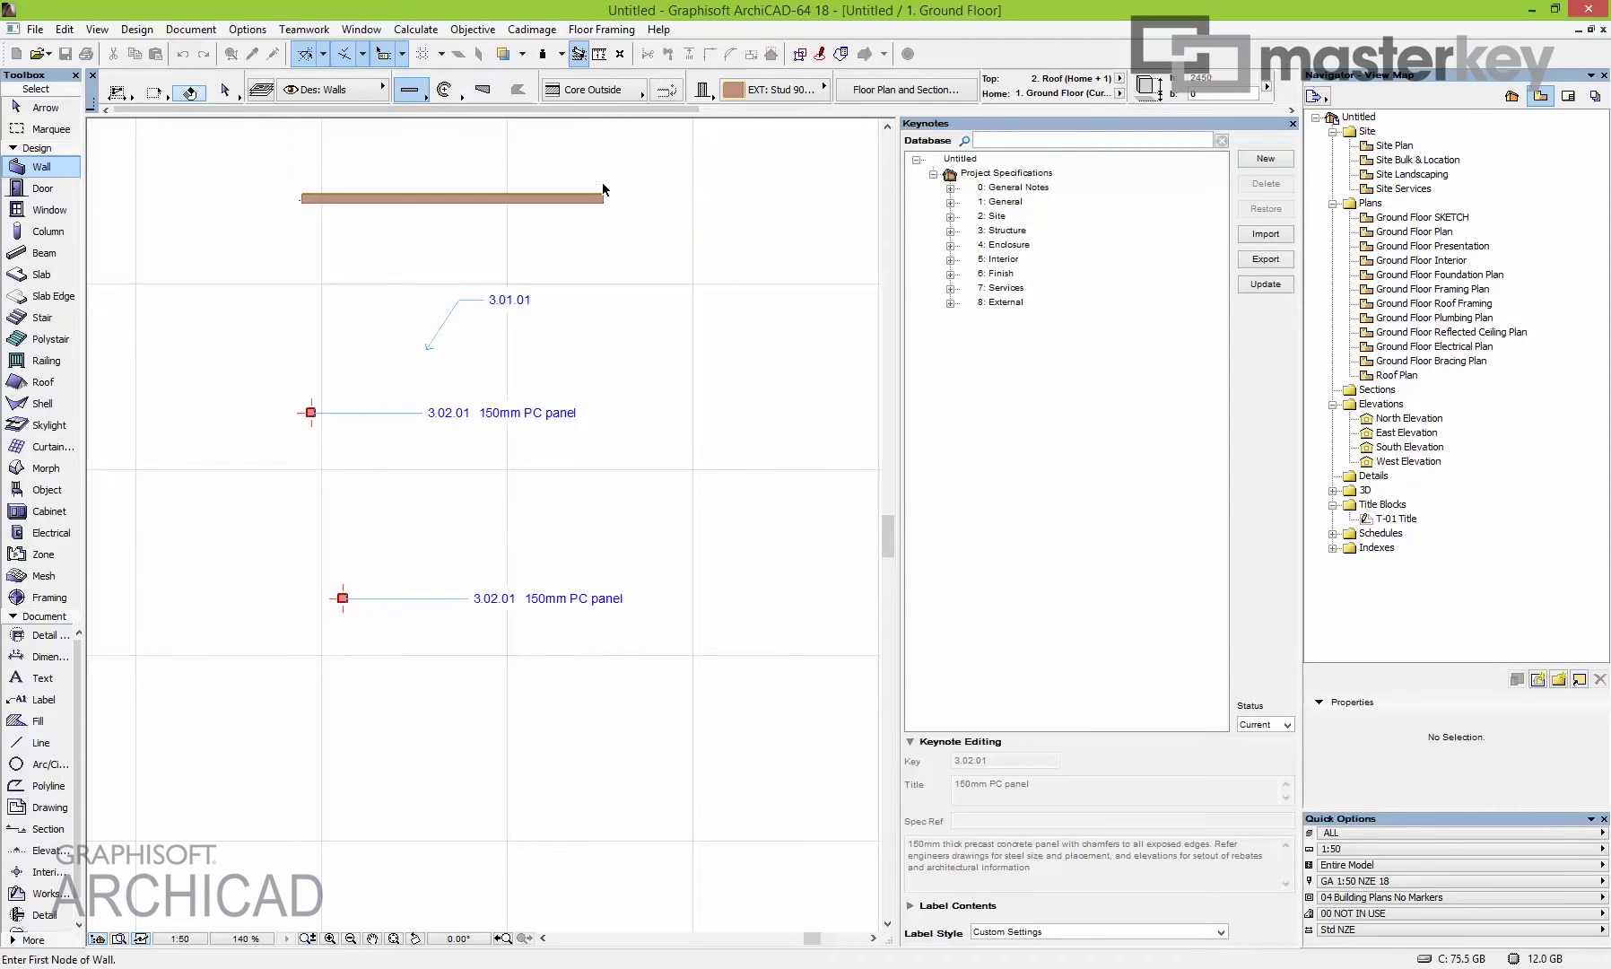
# Examine the skins and building materials in the new wall's EXT: Stud 90 Pb composite structure.
pyautogui.keyDown('shift'); pyautogui.click(599, 198); pyautogui.keyUp('shift')
pyautogui.rightClick(575, 201)
pyautogui.click(641, 483)
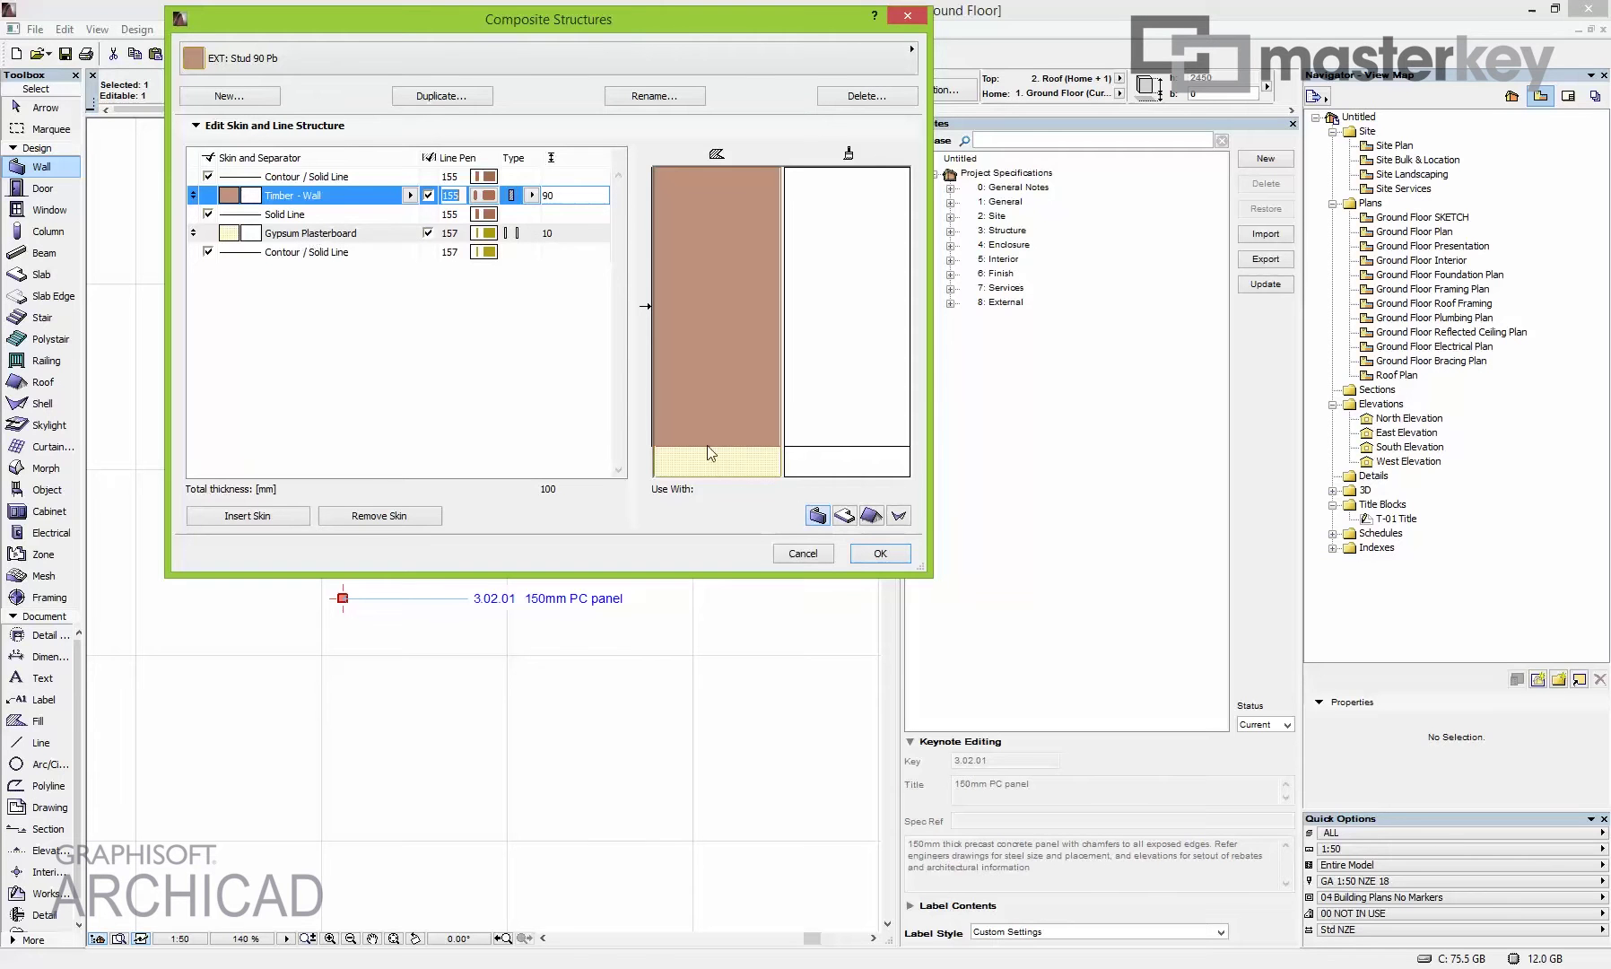
pyautogui.click(794, 554)
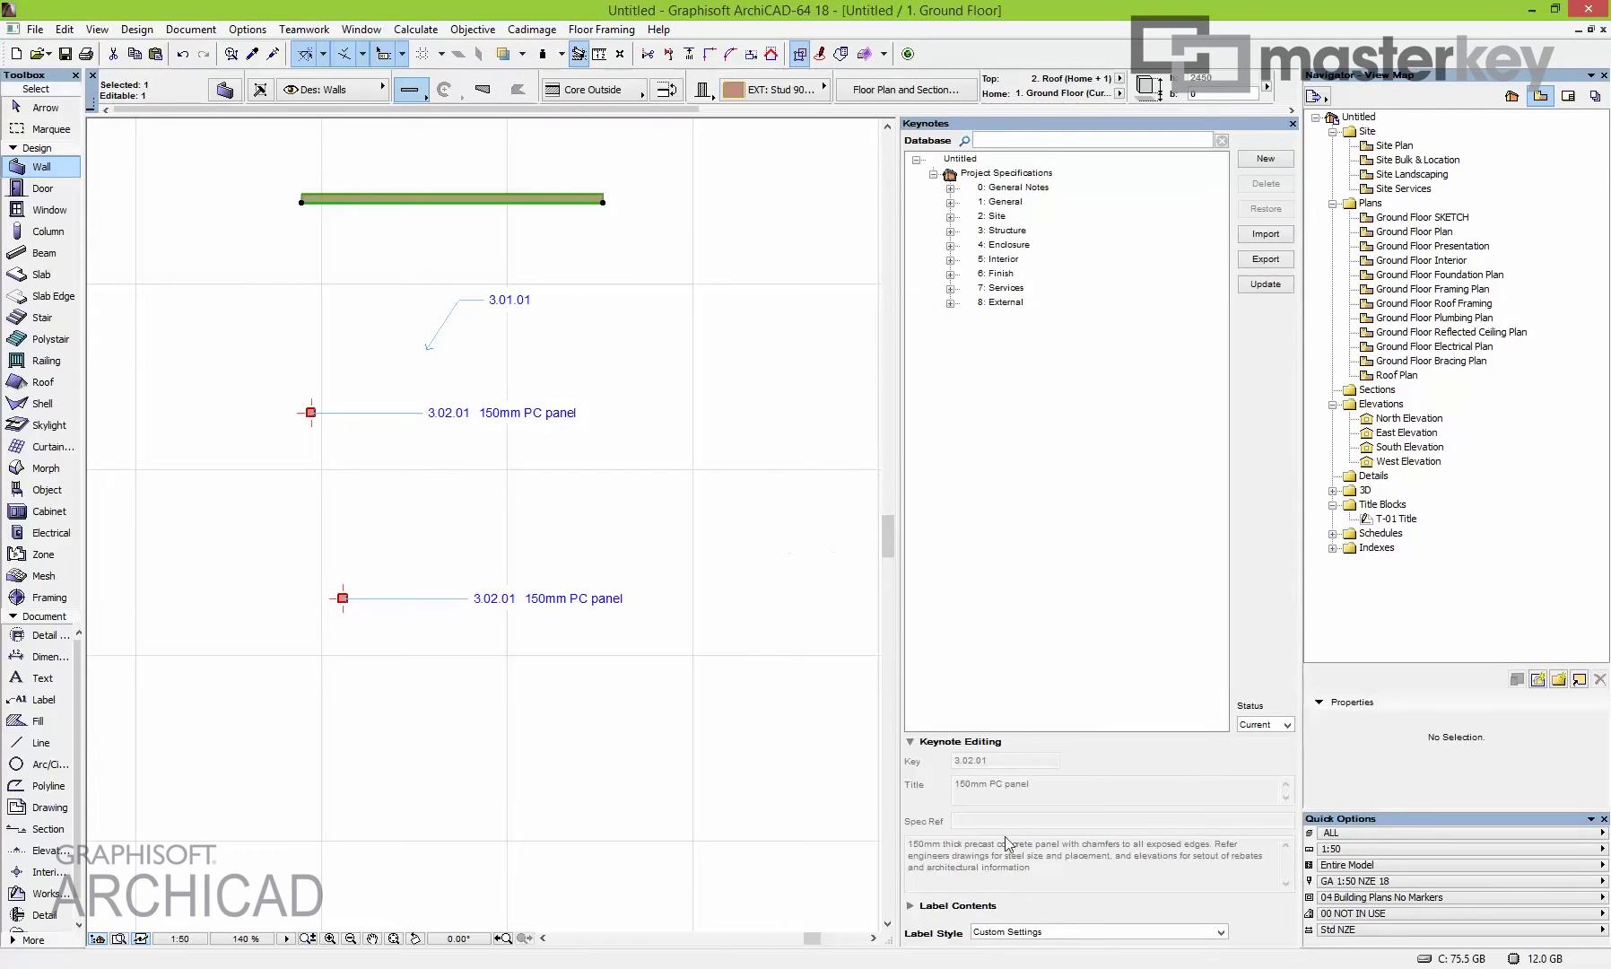
# Expand the label contents of the selected wall, collapse keynote editing, and show the wall's associated keynote label.
pyautogui.click(936, 908)
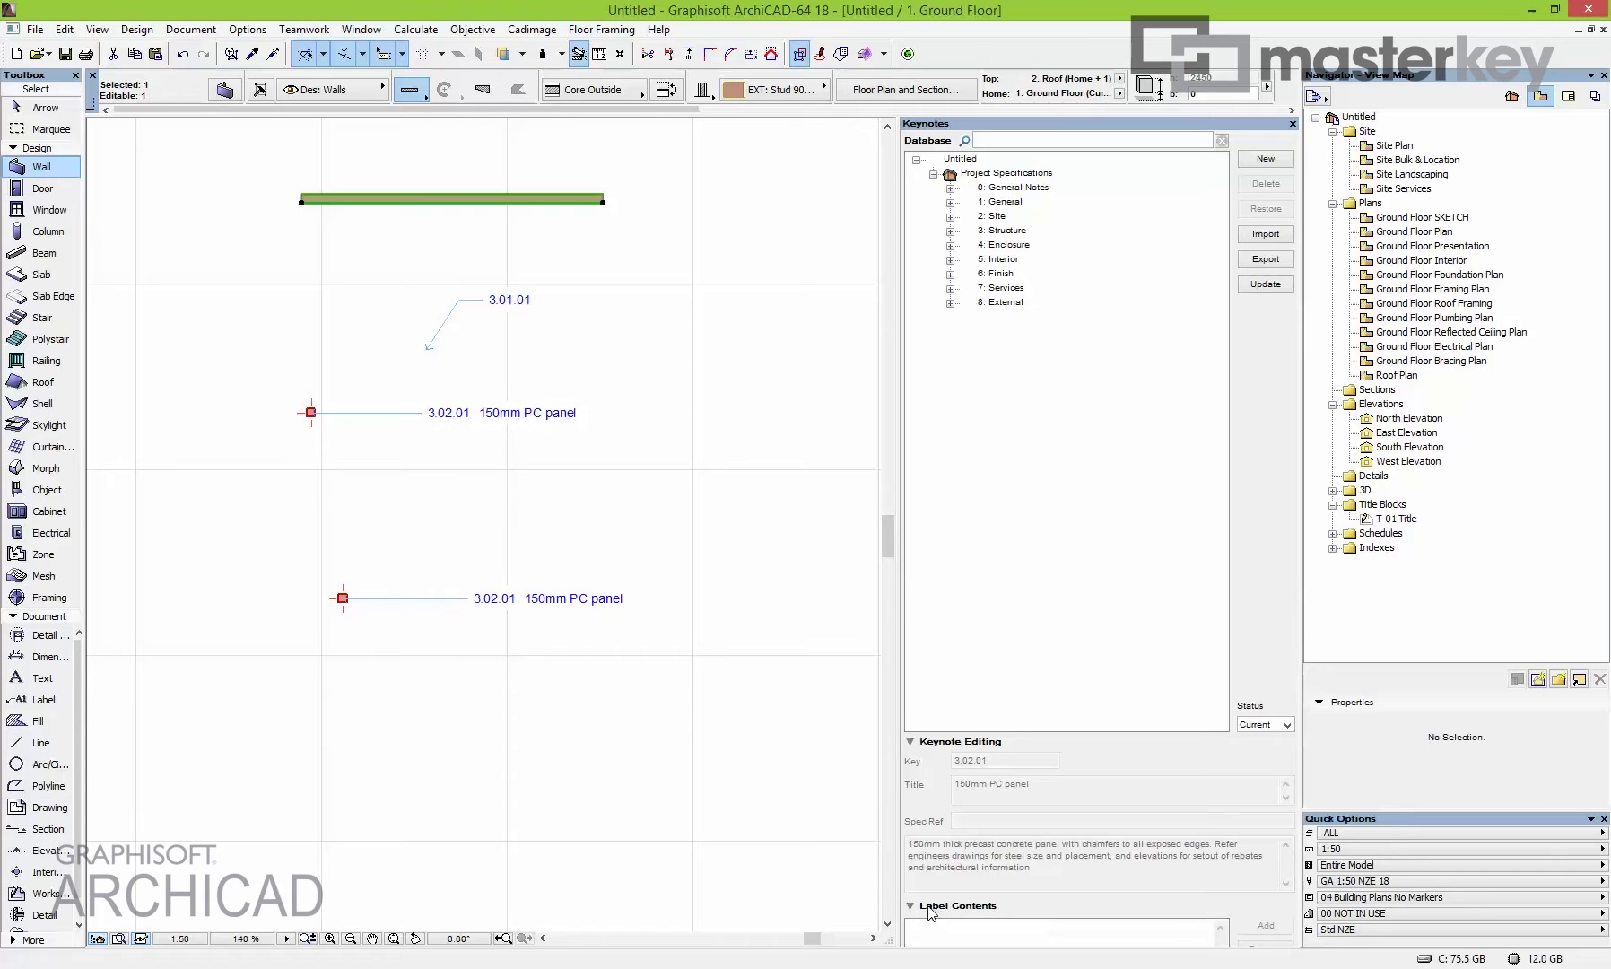
pyautogui.click(935, 744)
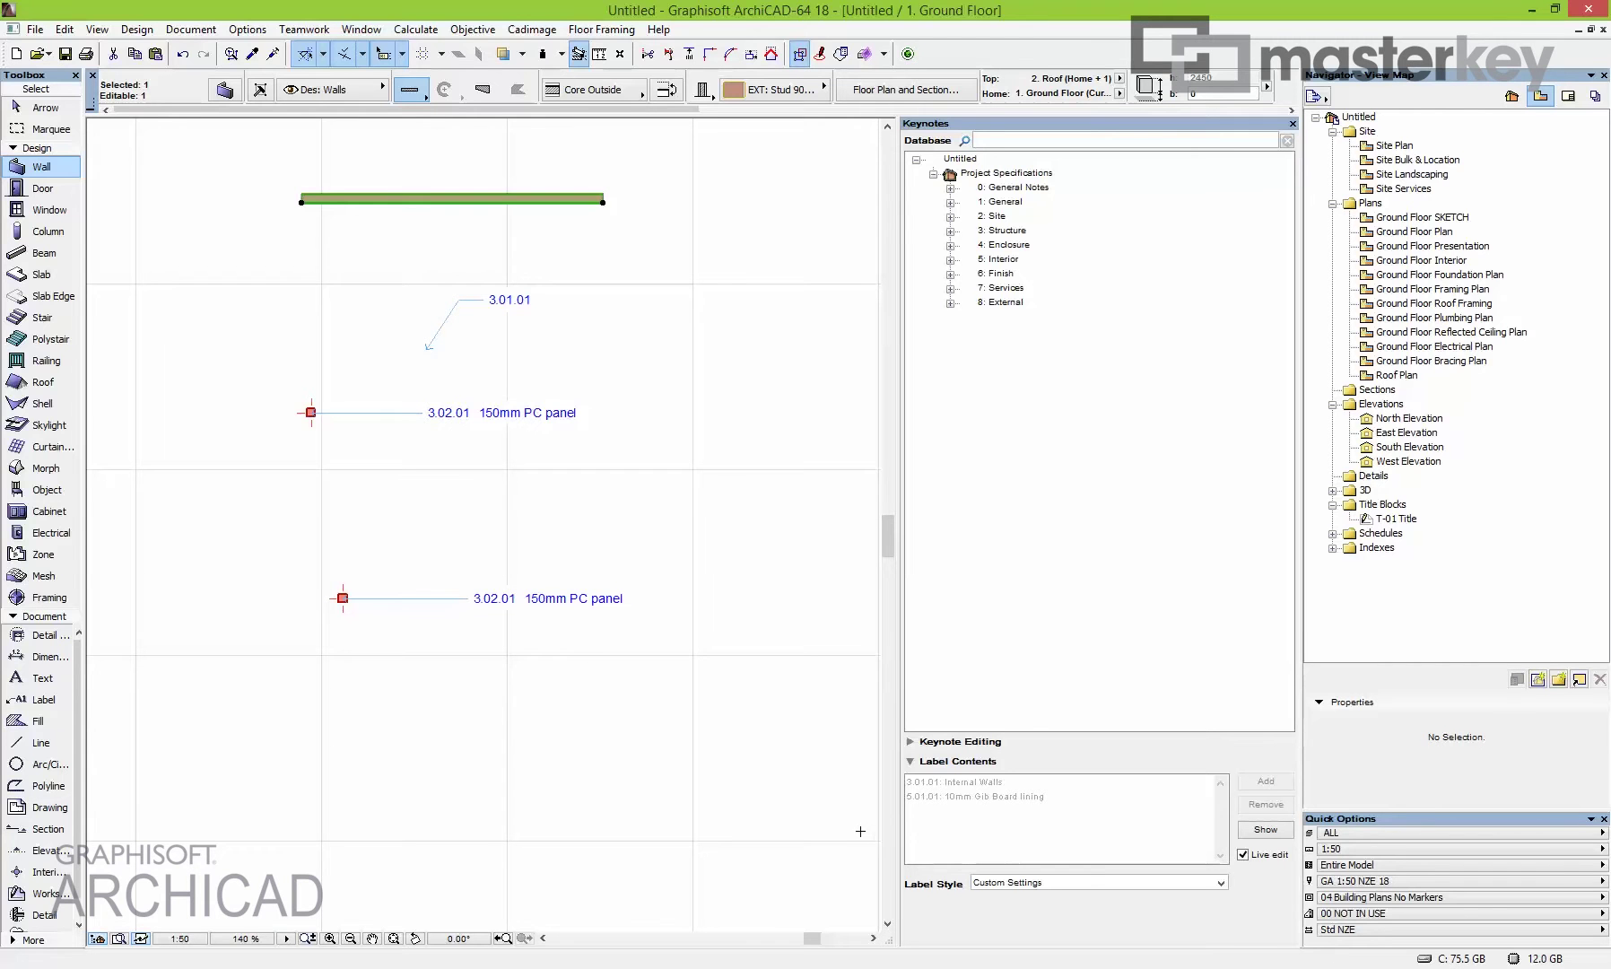
pyautogui.click(1266, 829)
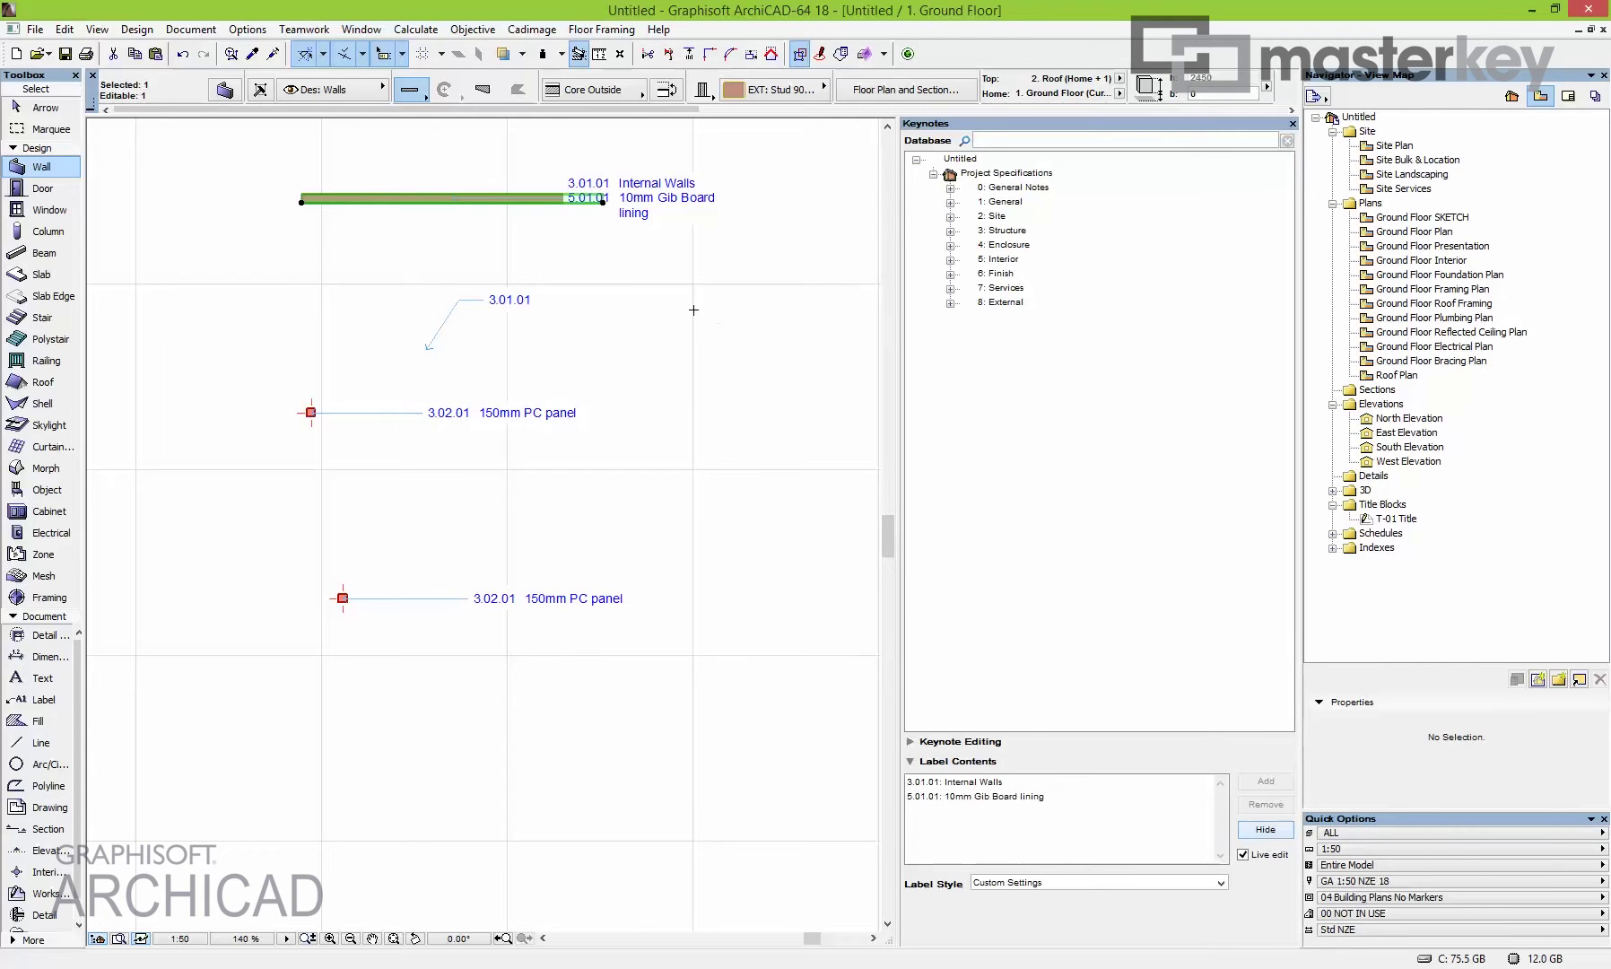
pyautogui.press('Escape')
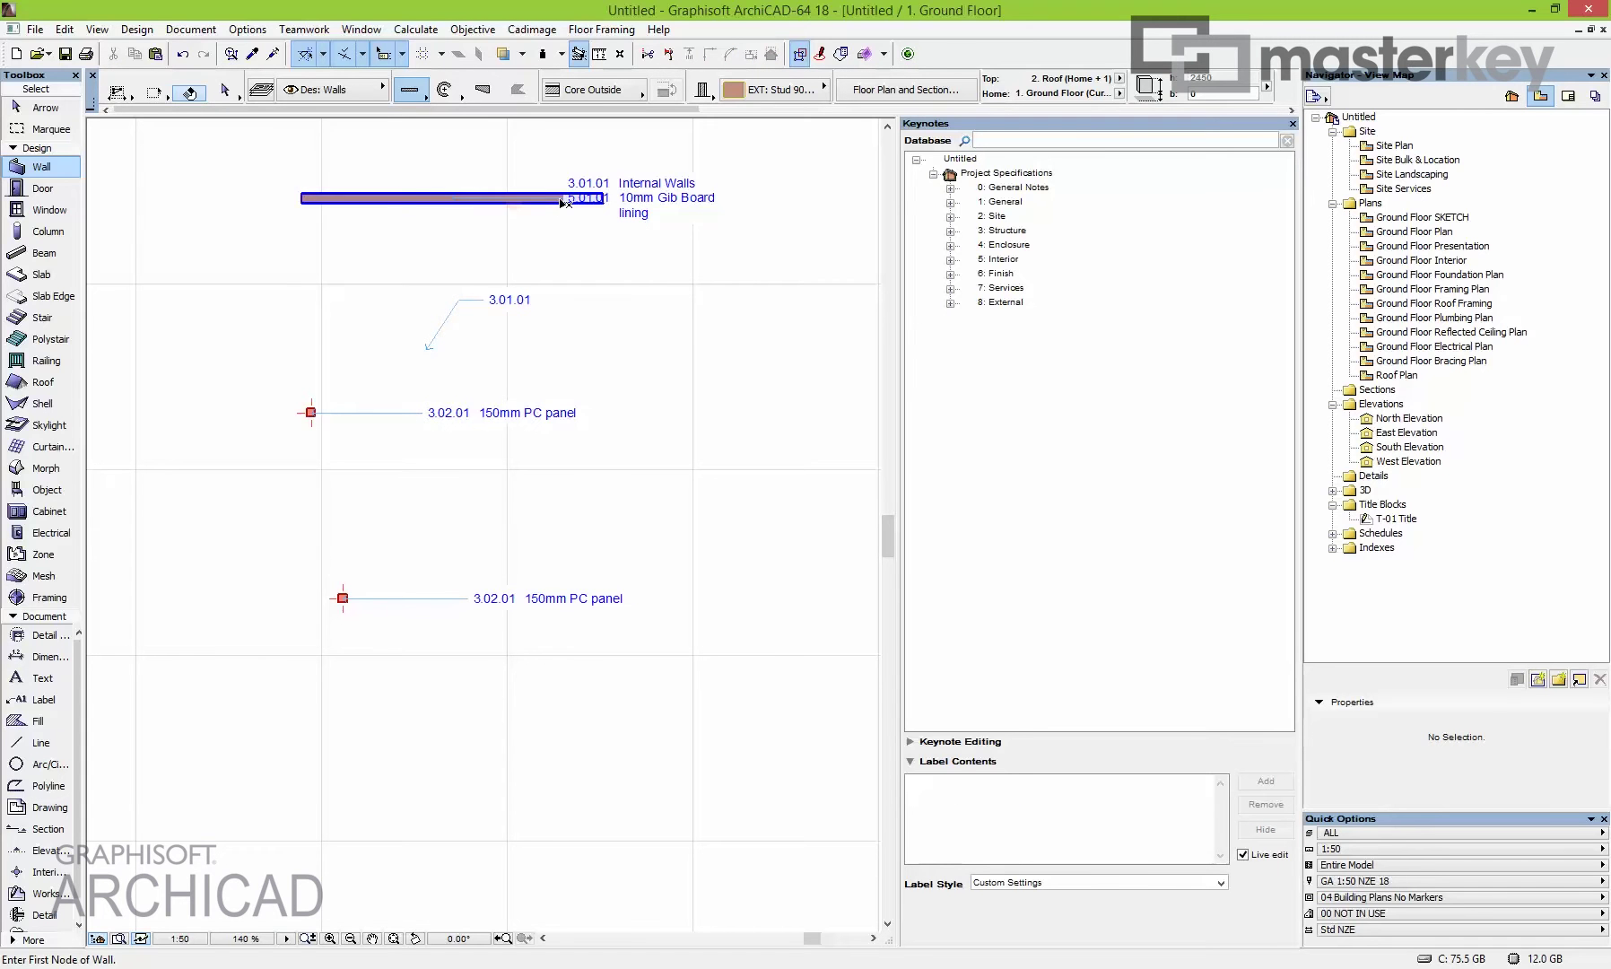
# Move the wall label's leader bend upward so its text sits above the wall with an angled leader.
pyautogui.press('shift')
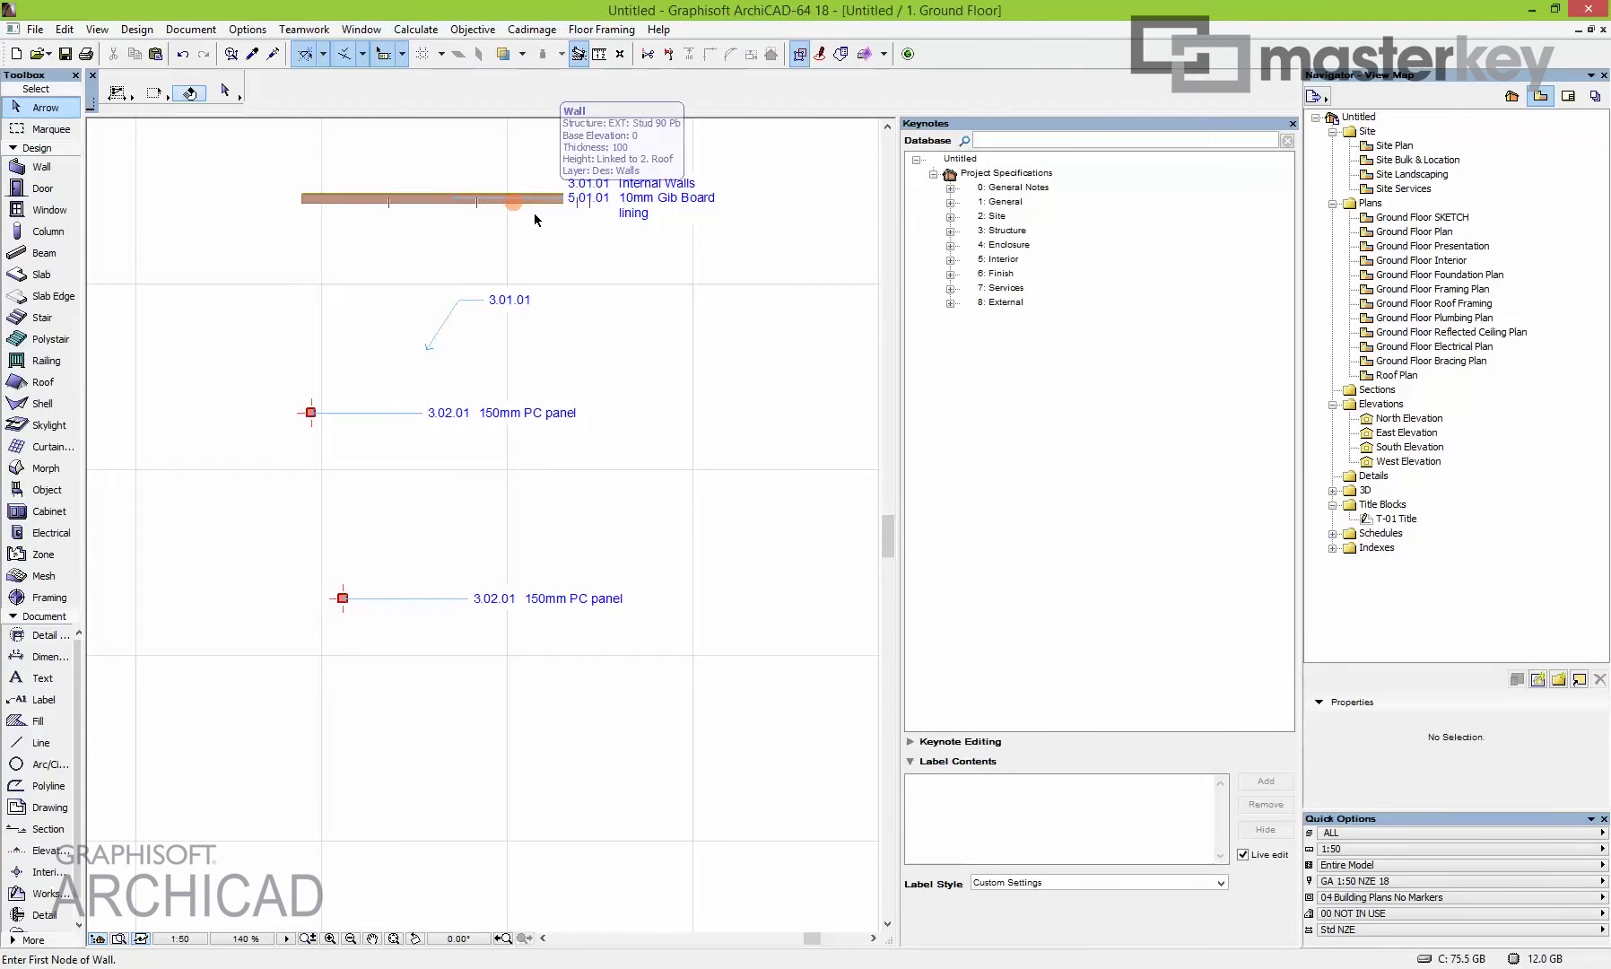
pyautogui.click(457, 199)
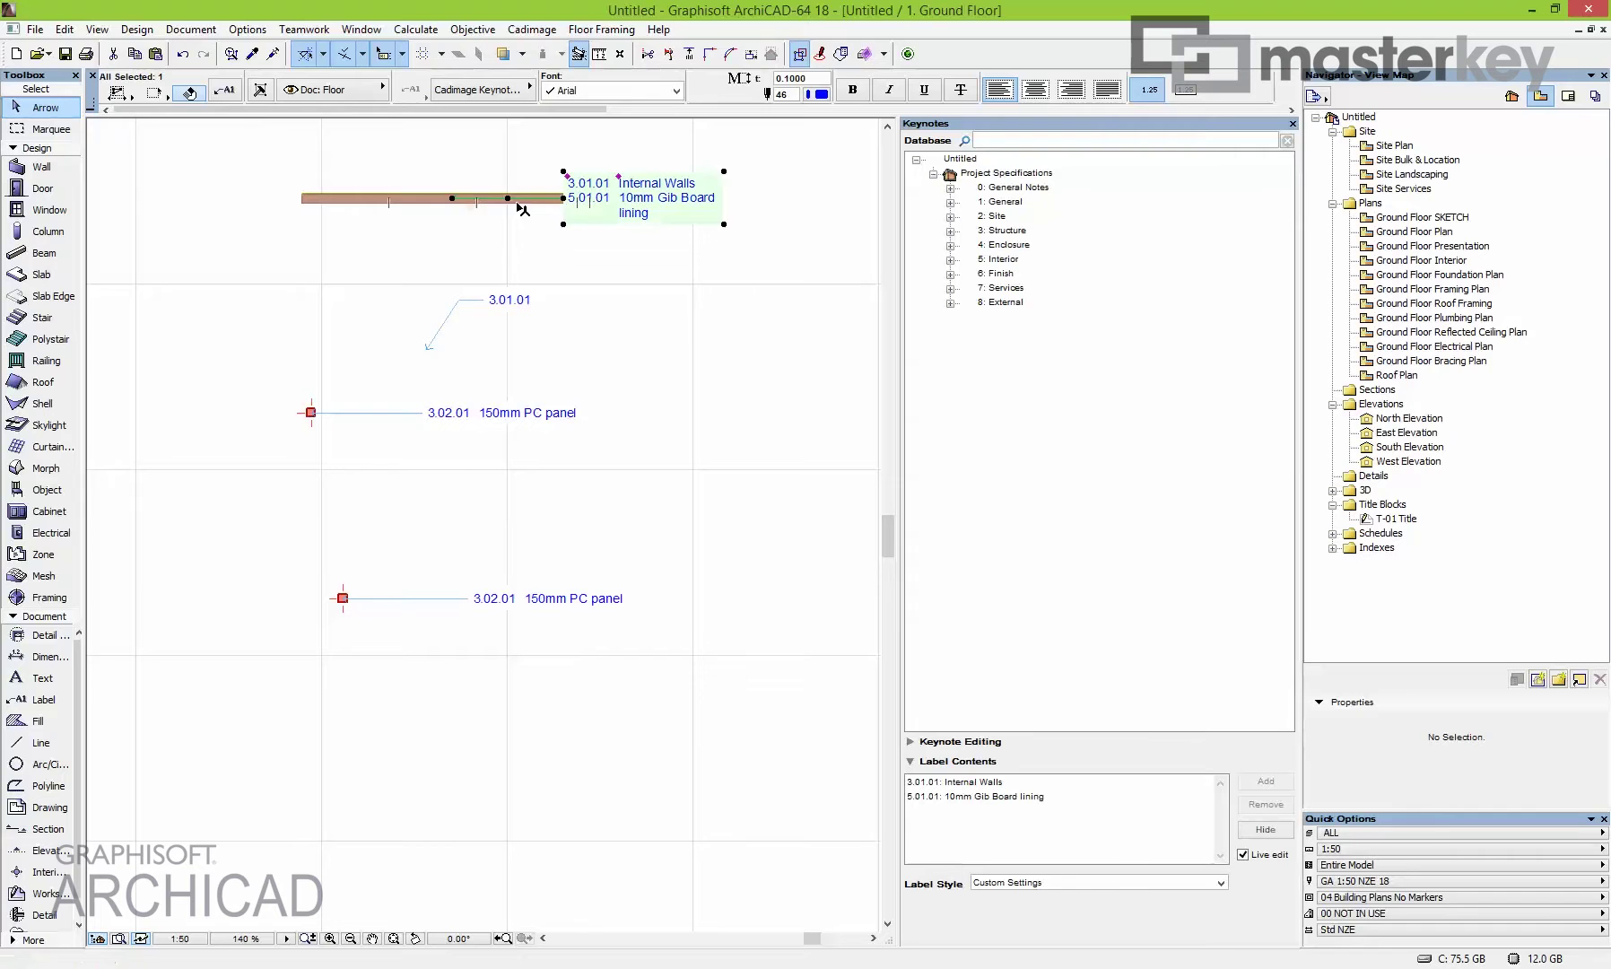
pyautogui.click(509, 199)
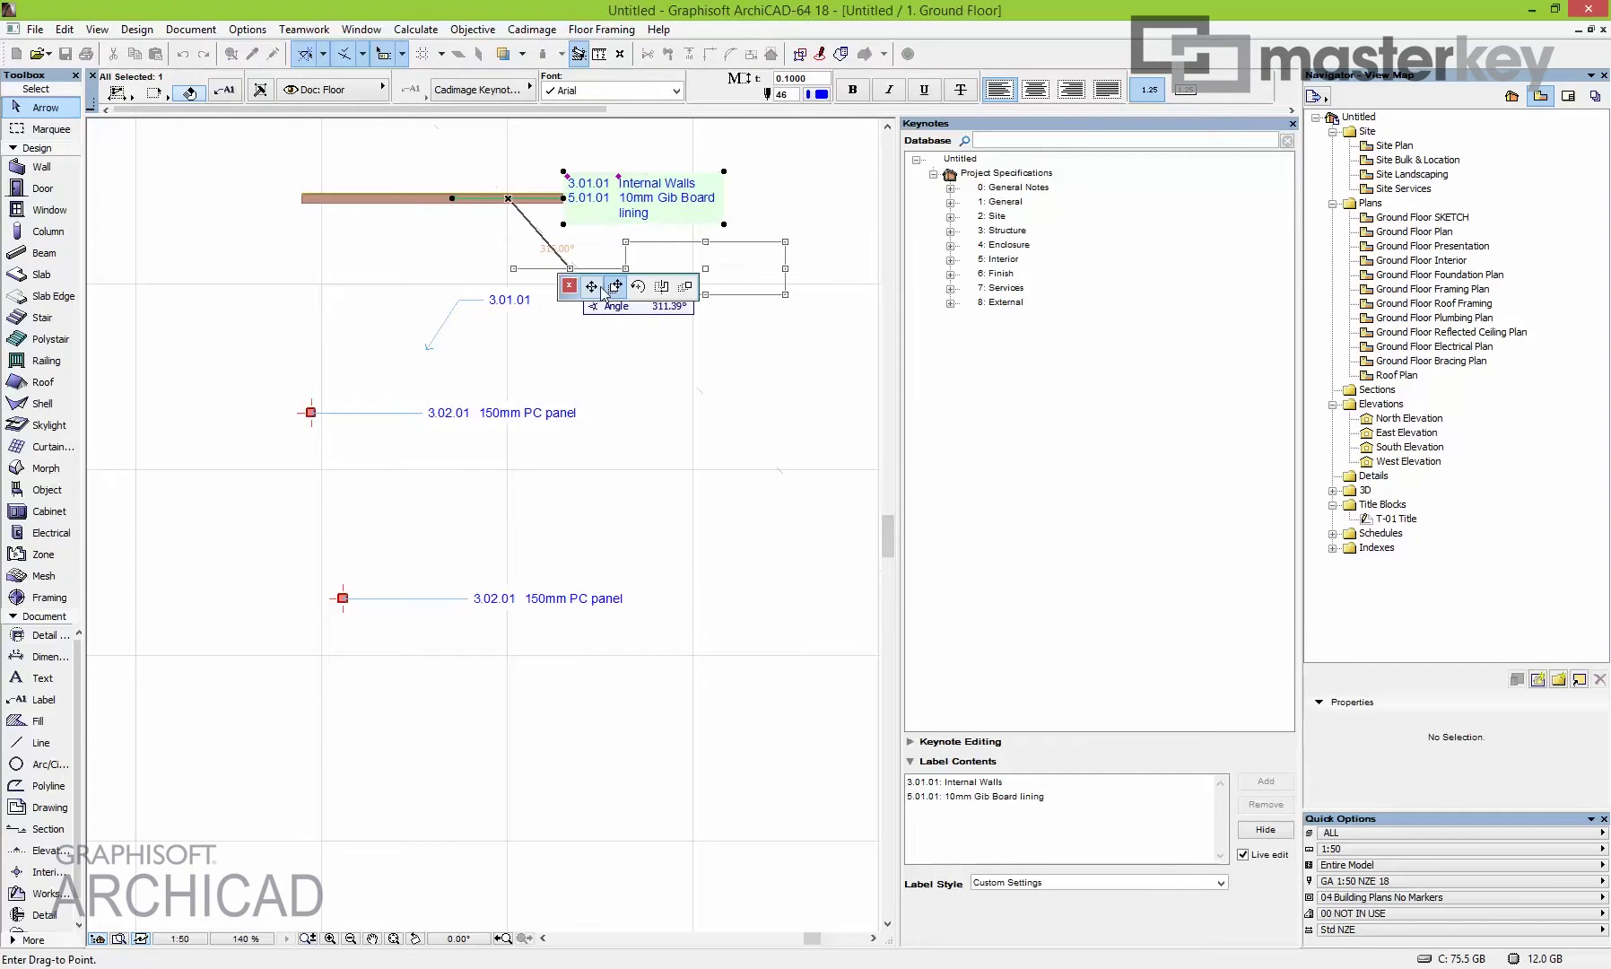
pyautogui.click(521, 150)
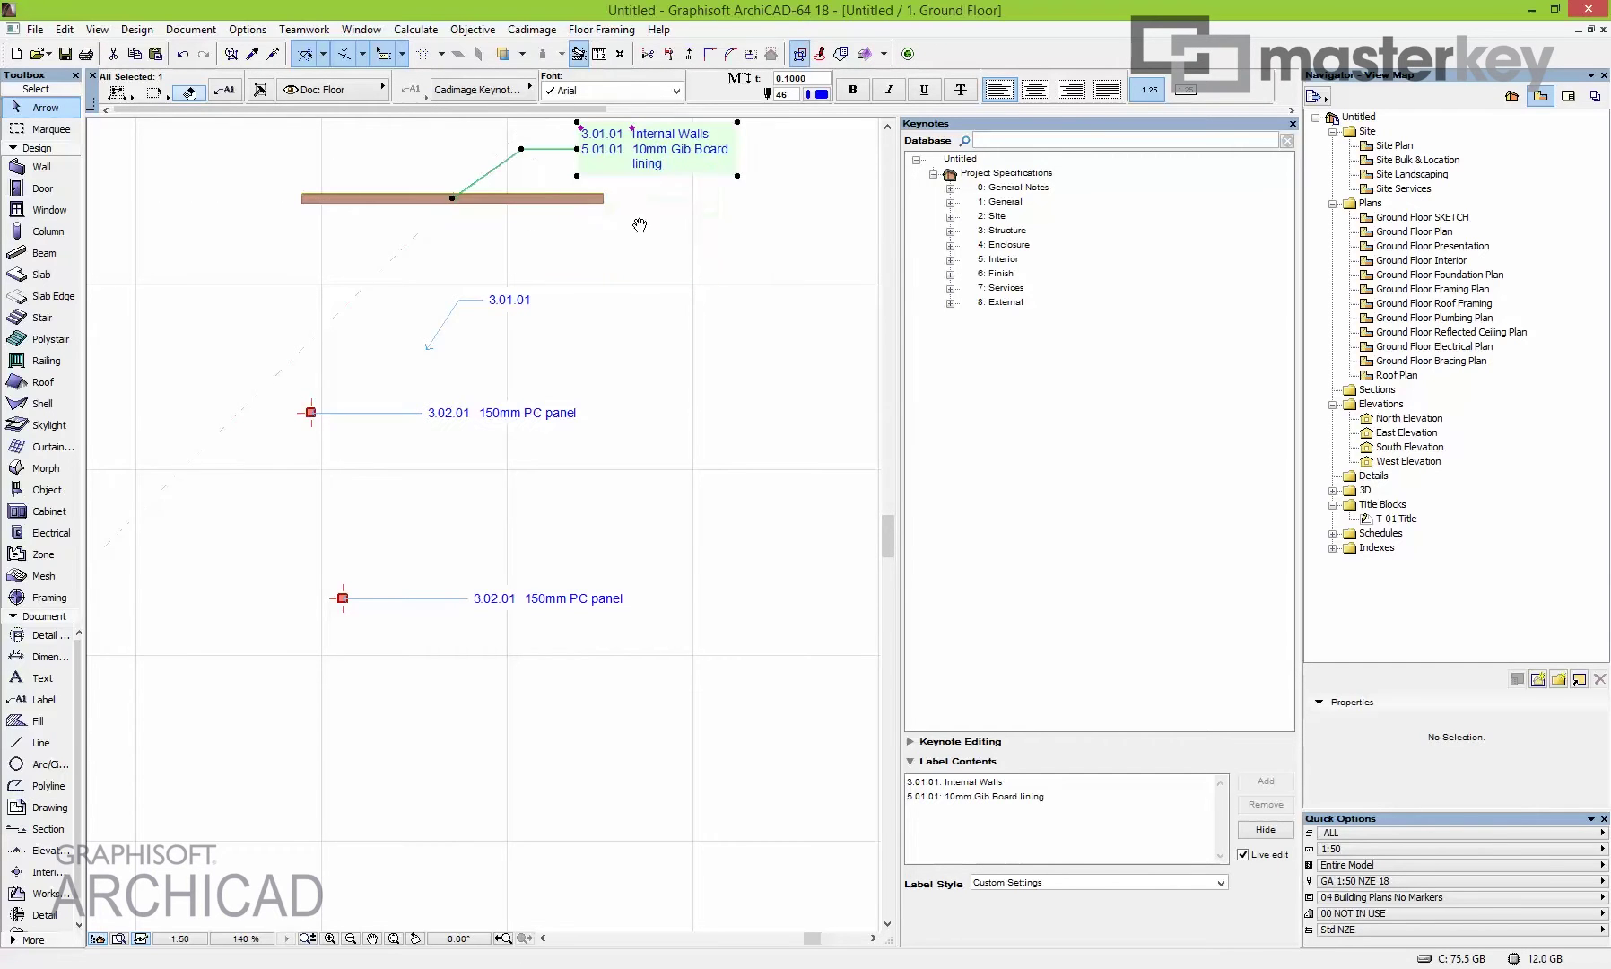
pyautogui.moveTo(641, 223); pyautogui.dragTo(693, 323, button='middle')
pyautogui.click(708, 387)
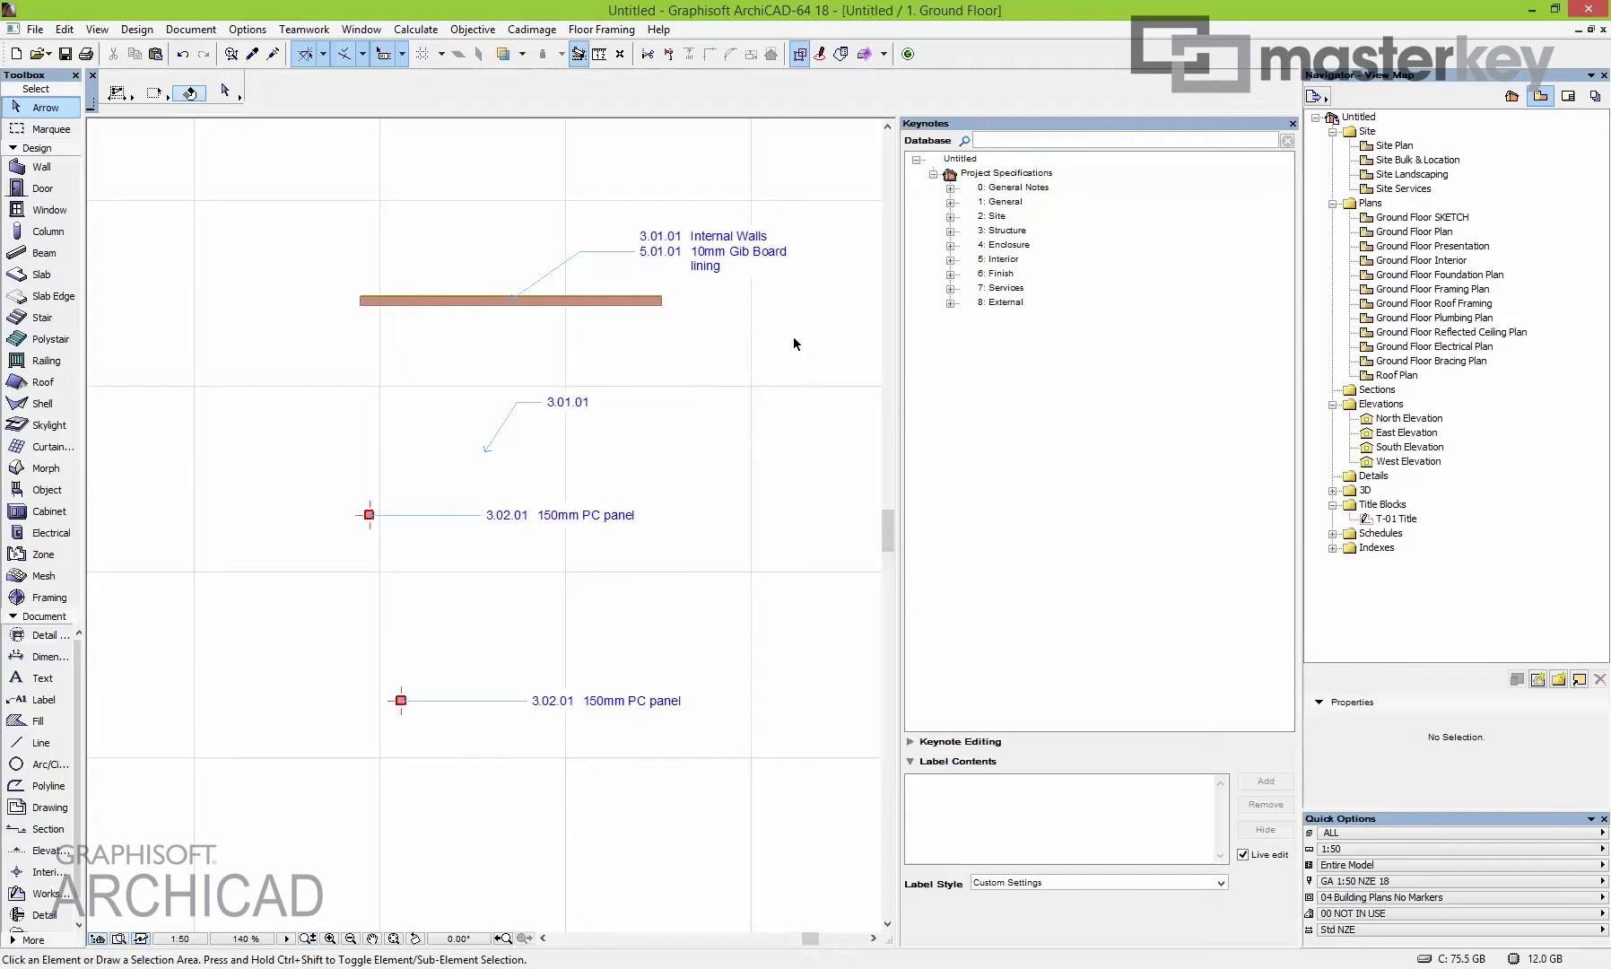
# Place a bent-leader keynote label for 6.01.01: Nuplex Terrezite floor system from the Finish group below the lower post.
pyautogui.click(950, 274)
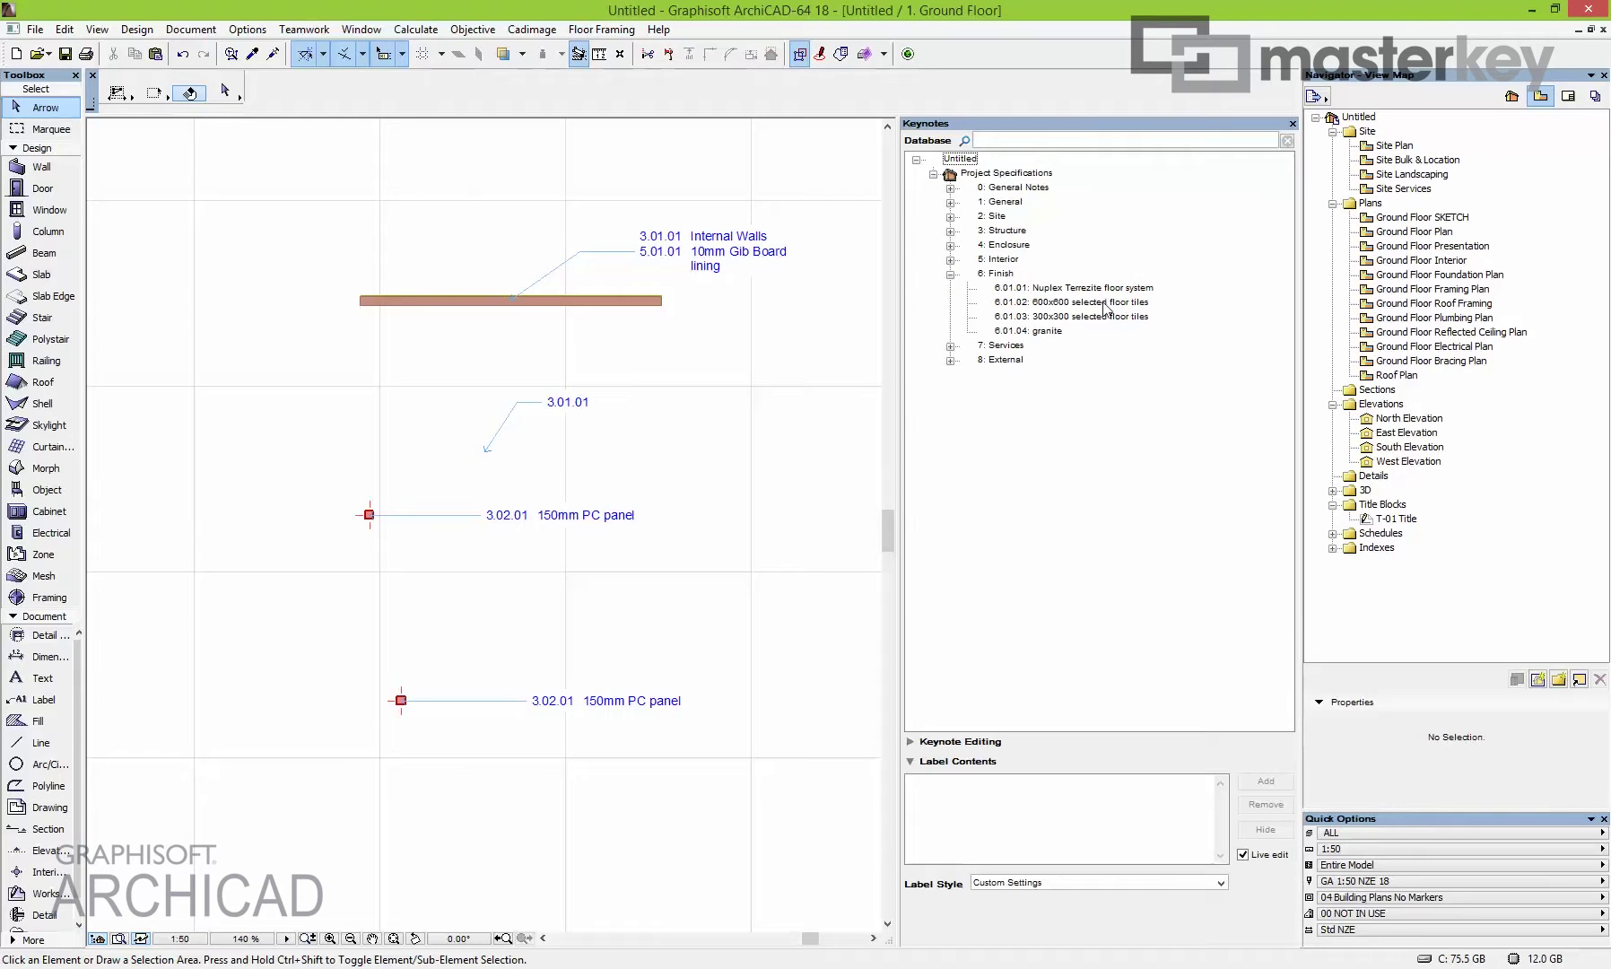
pyautogui.click(1061, 289)
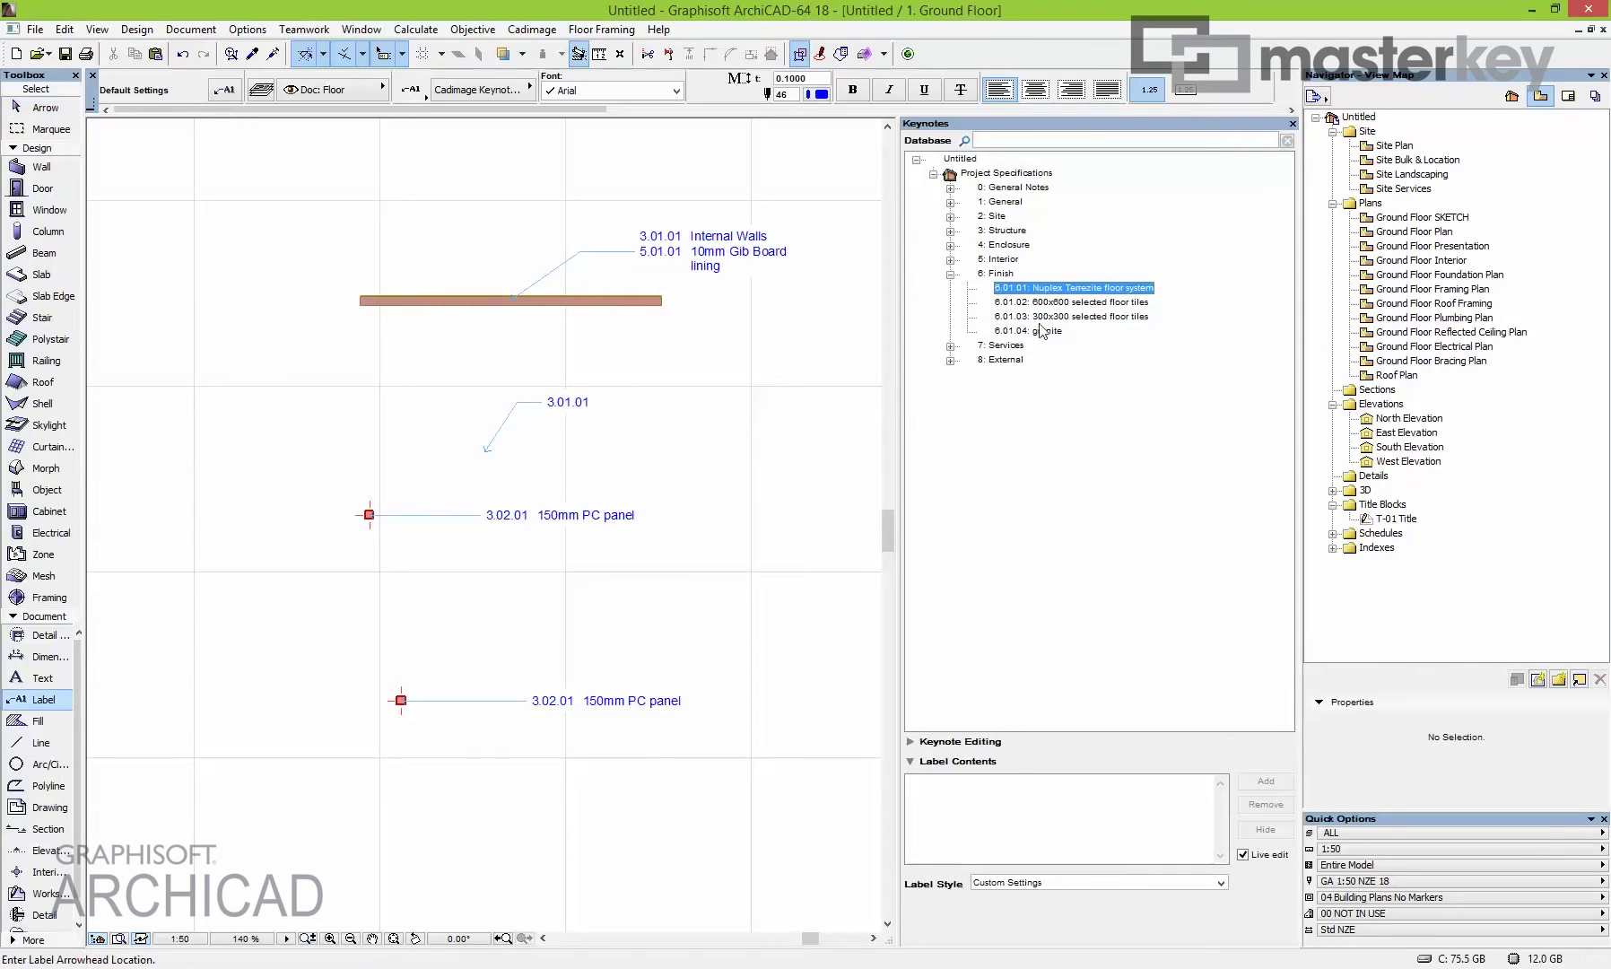
pyautogui.click(441, 822)
pyautogui.click(521, 770)
pyautogui.click(556, 767)
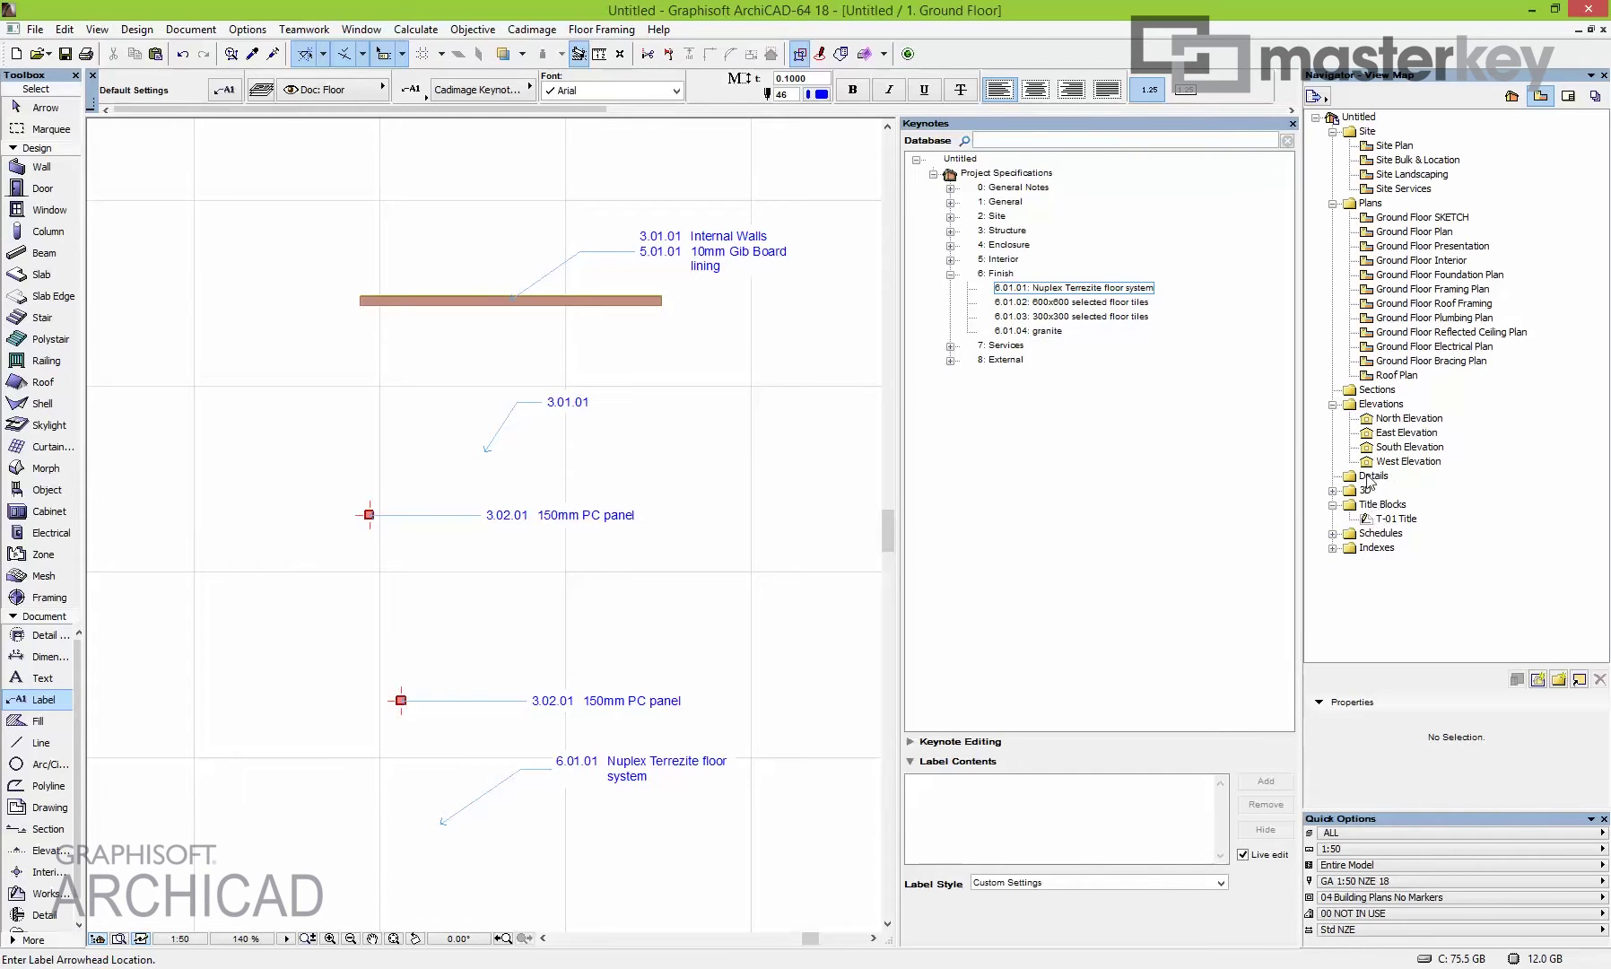
# Open the North Elevation and place a bent-leader 6.01.01 Nuplex Terrezite floor system label beside the grey wall.
pyautogui.doubleClick(1379, 427)
pyautogui.click(353, 90)
pyautogui.click(455, 87)
pyautogui.click(355, 497)
pyautogui.click(385, 467)
pyautogui.click(408, 467)
pyautogui.scroll(3, 492, 427)
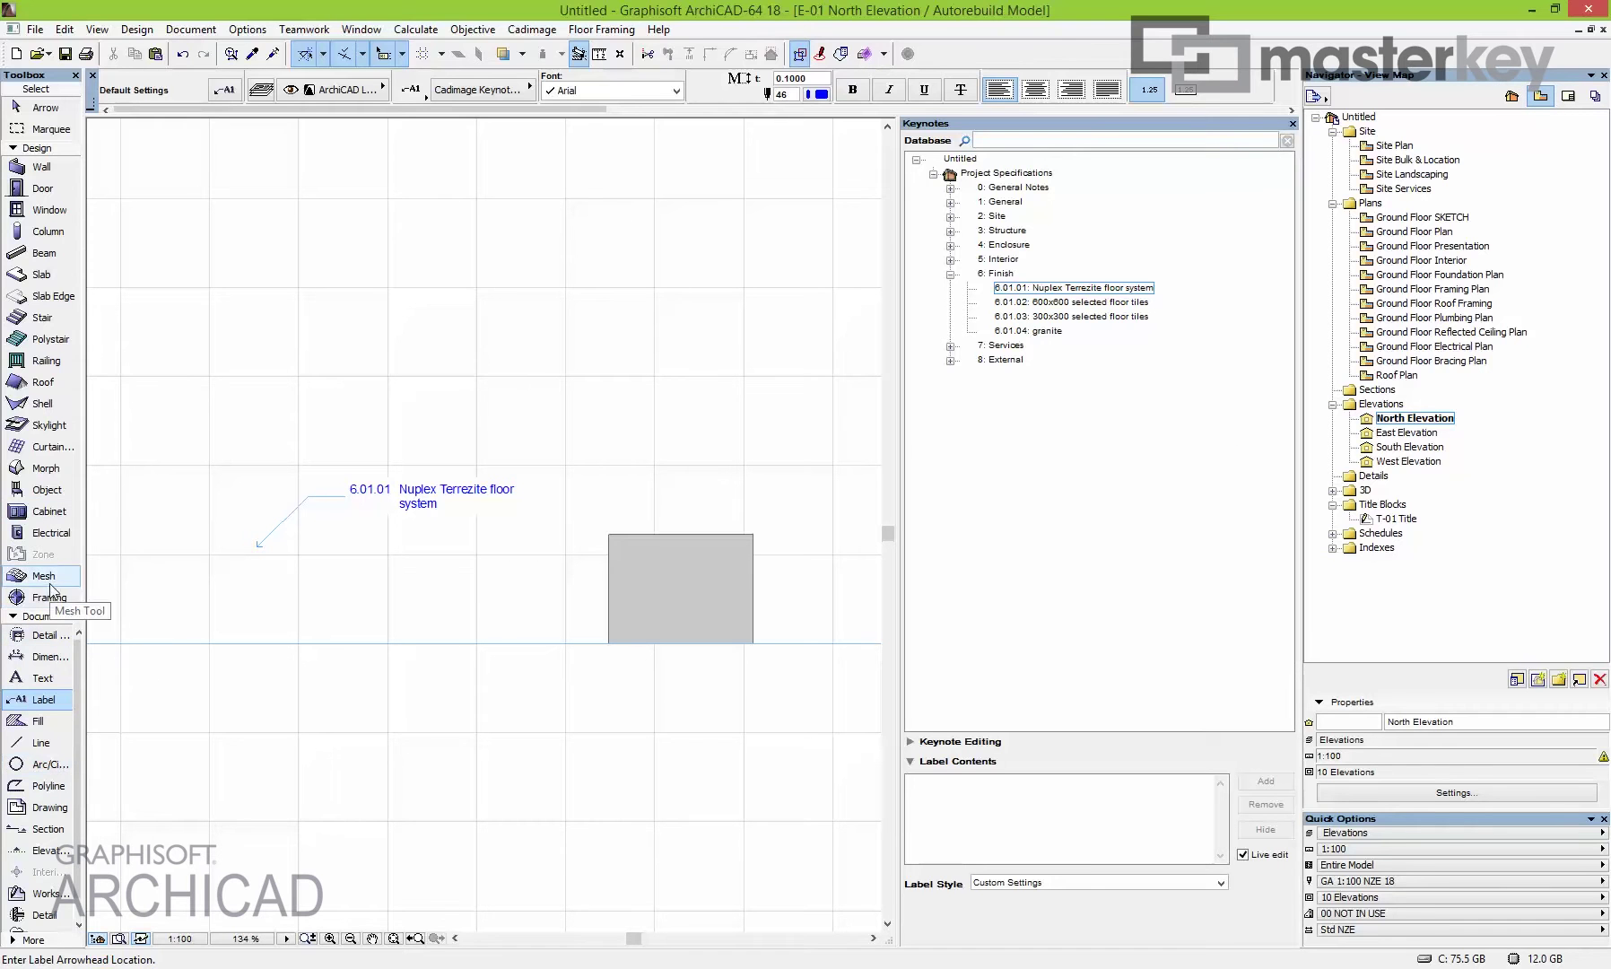
# Place a rectangular detail marker around the upper right part of the grey wall and open its detail drawing.
pyautogui.click(43, 914)
pyautogui.click(642, 500)
pyautogui.click(793, 597)
pyautogui.click(777, 447)
pyautogui.rightClick(776, 451)
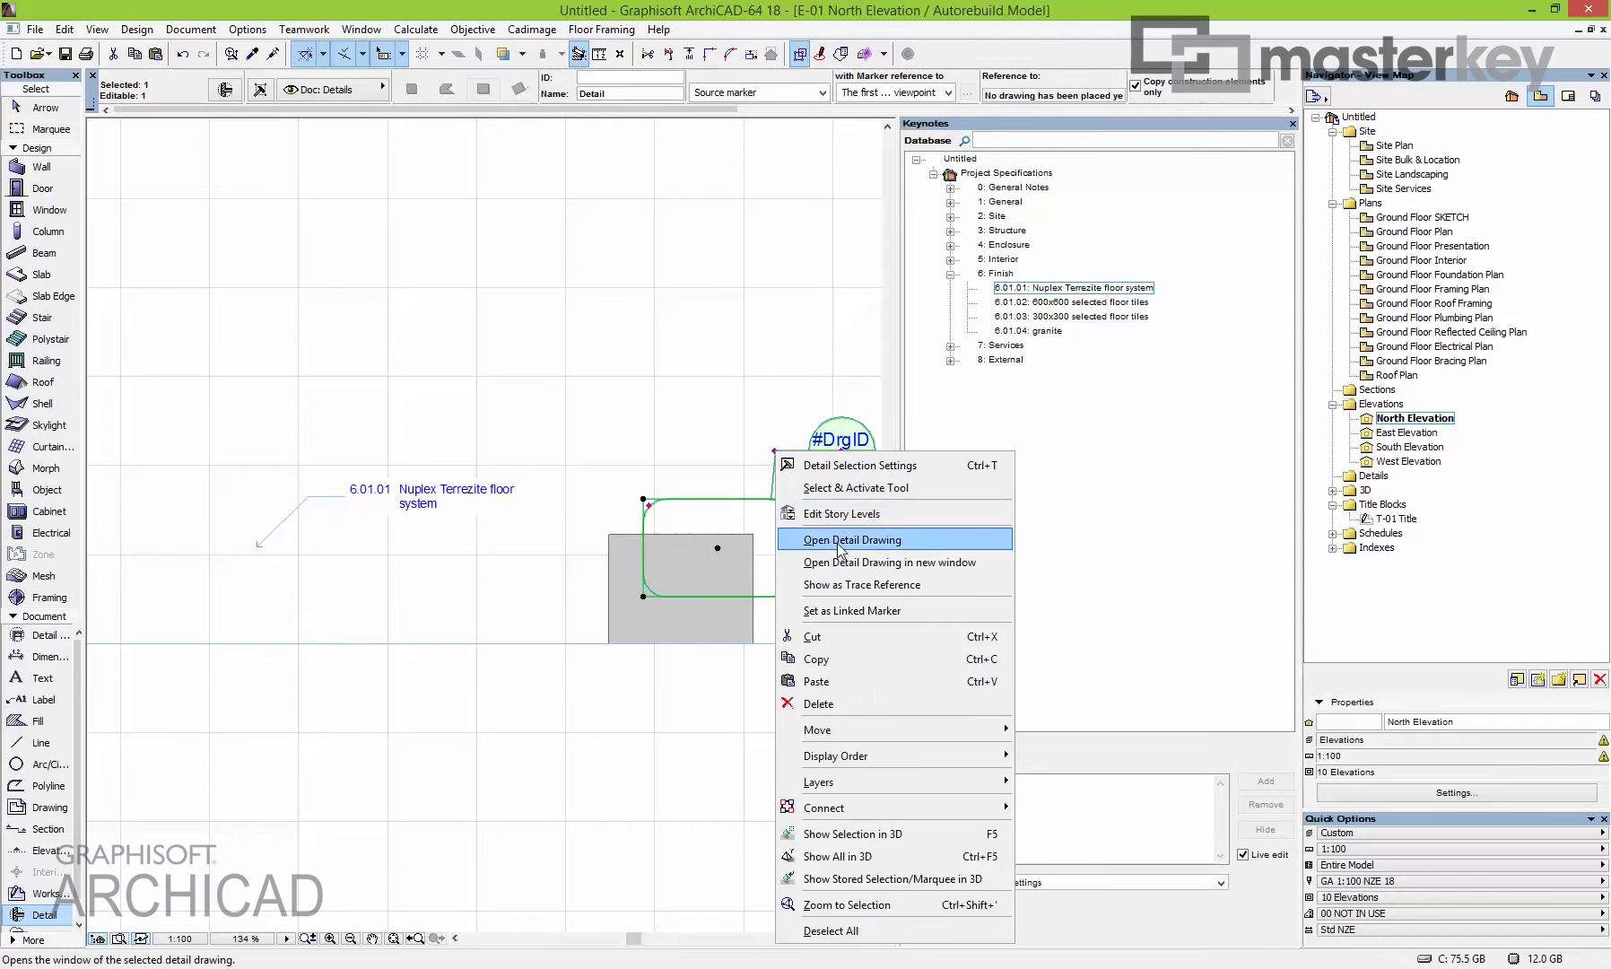
pyautogui.click(837, 540)
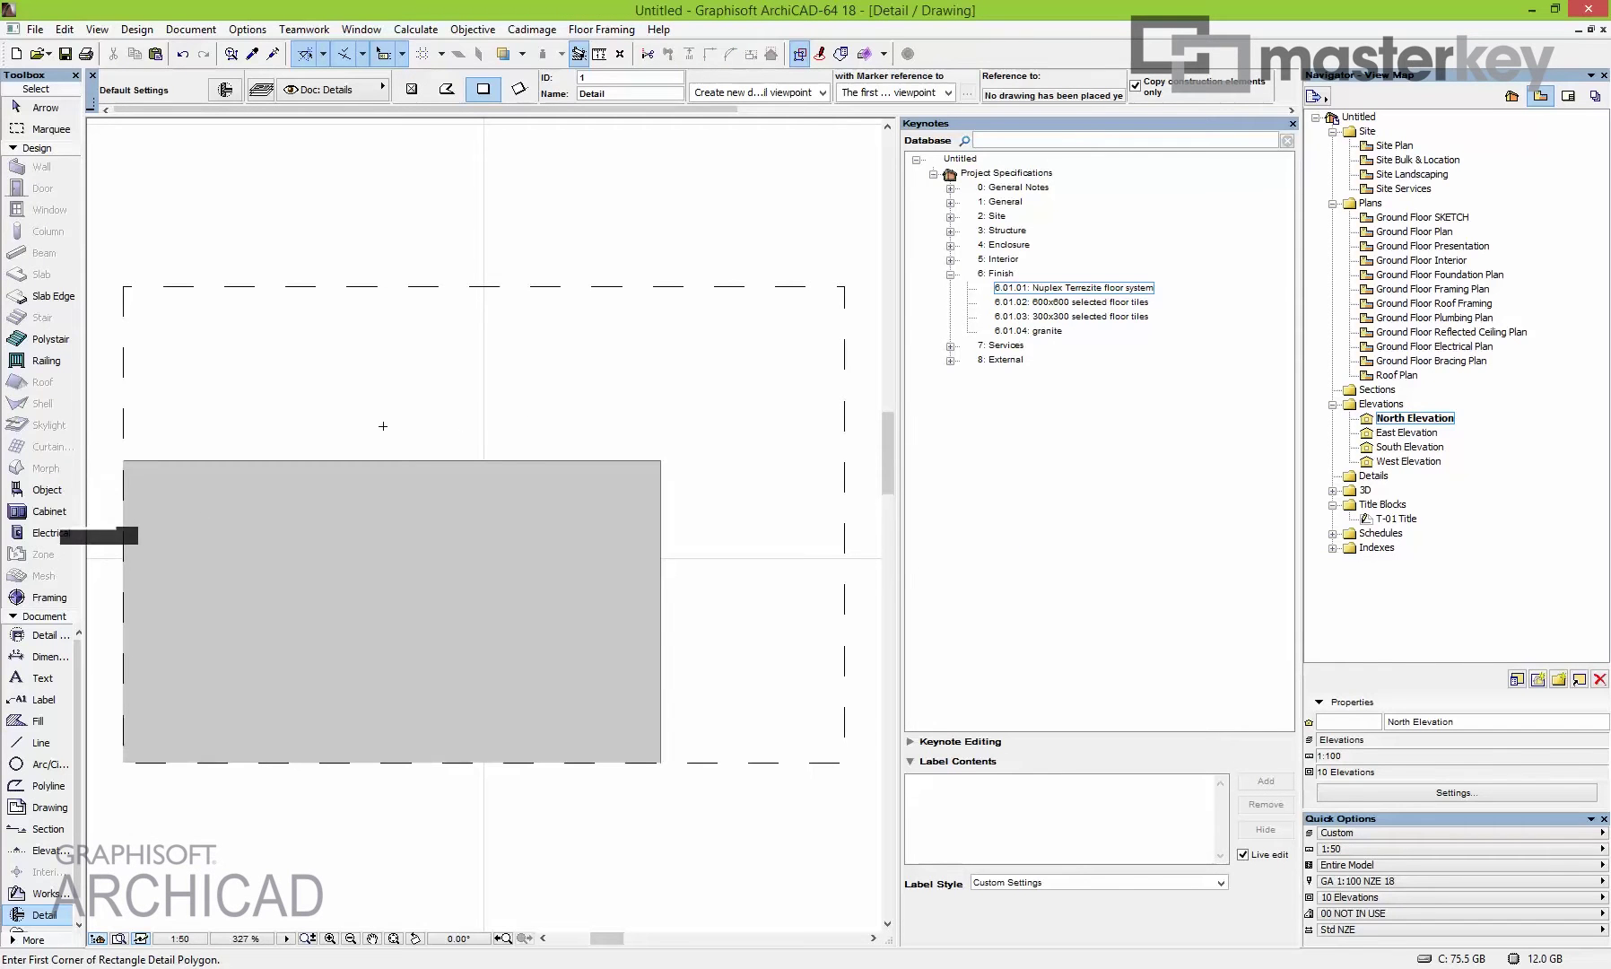
# Place a bent-leader 6.01.01 Nuplex Terrezite floor system label above the grey wall in the detail drawing.
pyautogui.doubleClick(1076, 288)
pyautogui.click(259, 410)
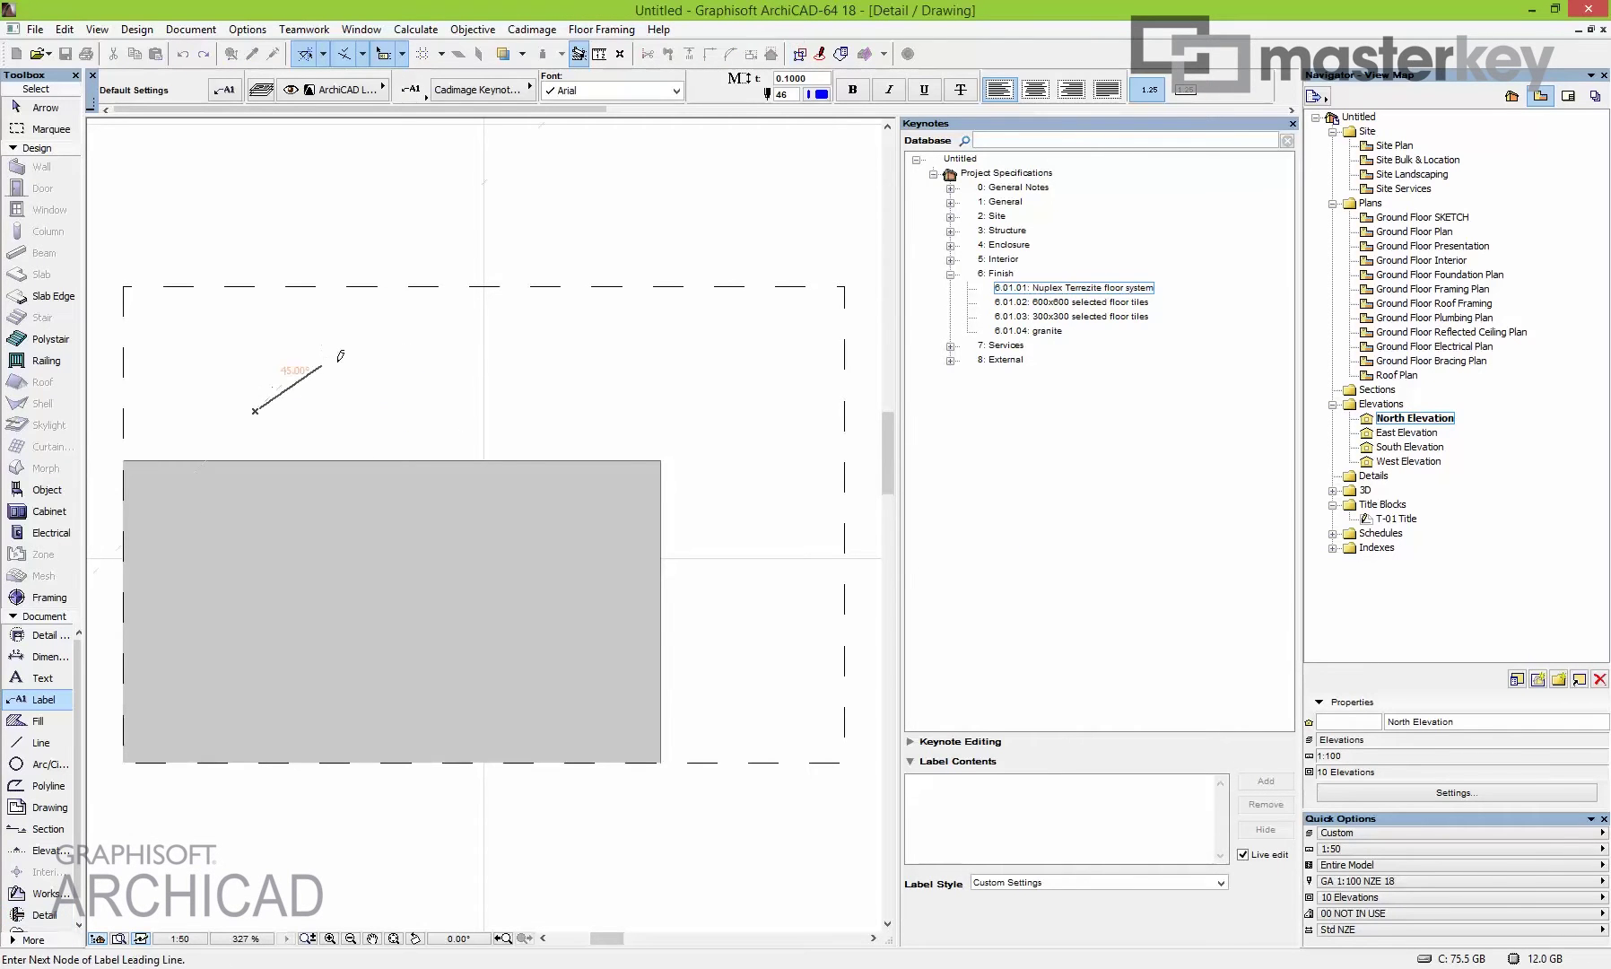
pyautogui.click(325, 364)
pyautogui.click(460, 358)
pyautogui.moveTo(467, 358)
pyautogui.mouseDown(button='middle')
pyautogui.moveTo(382, 363)
pyautogui.moveTo(410, 368)
pyautogui.mouseUp(button='middle')
pyautogui.click(410, 368)
pyautogui.moveTo(410, 373); pyautogui.dragTo(328, 384)
pyautogui.moveTo(383, 390); pyautogui.dragTo(506, 402, button='middle')
pyautogui.press('Escape')
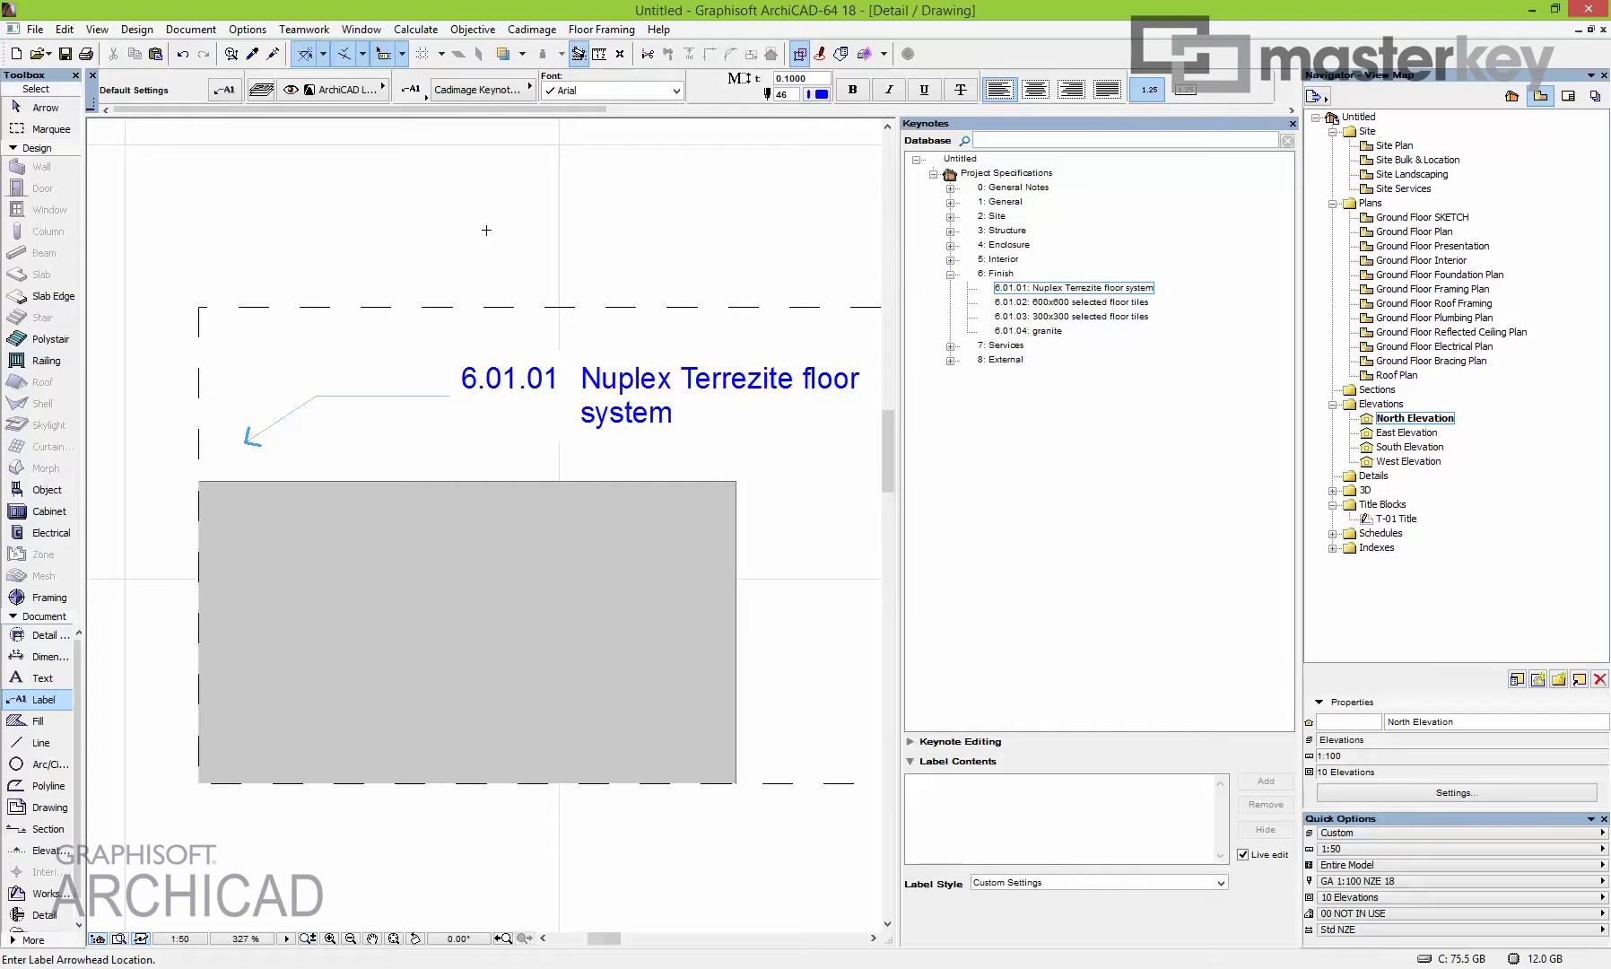
# Edit keynote 6.01.01 in the database so its title reads "UPDATE NOTE: Nuplex Terrezite floor system".
pyautogui.click(1074, 290)
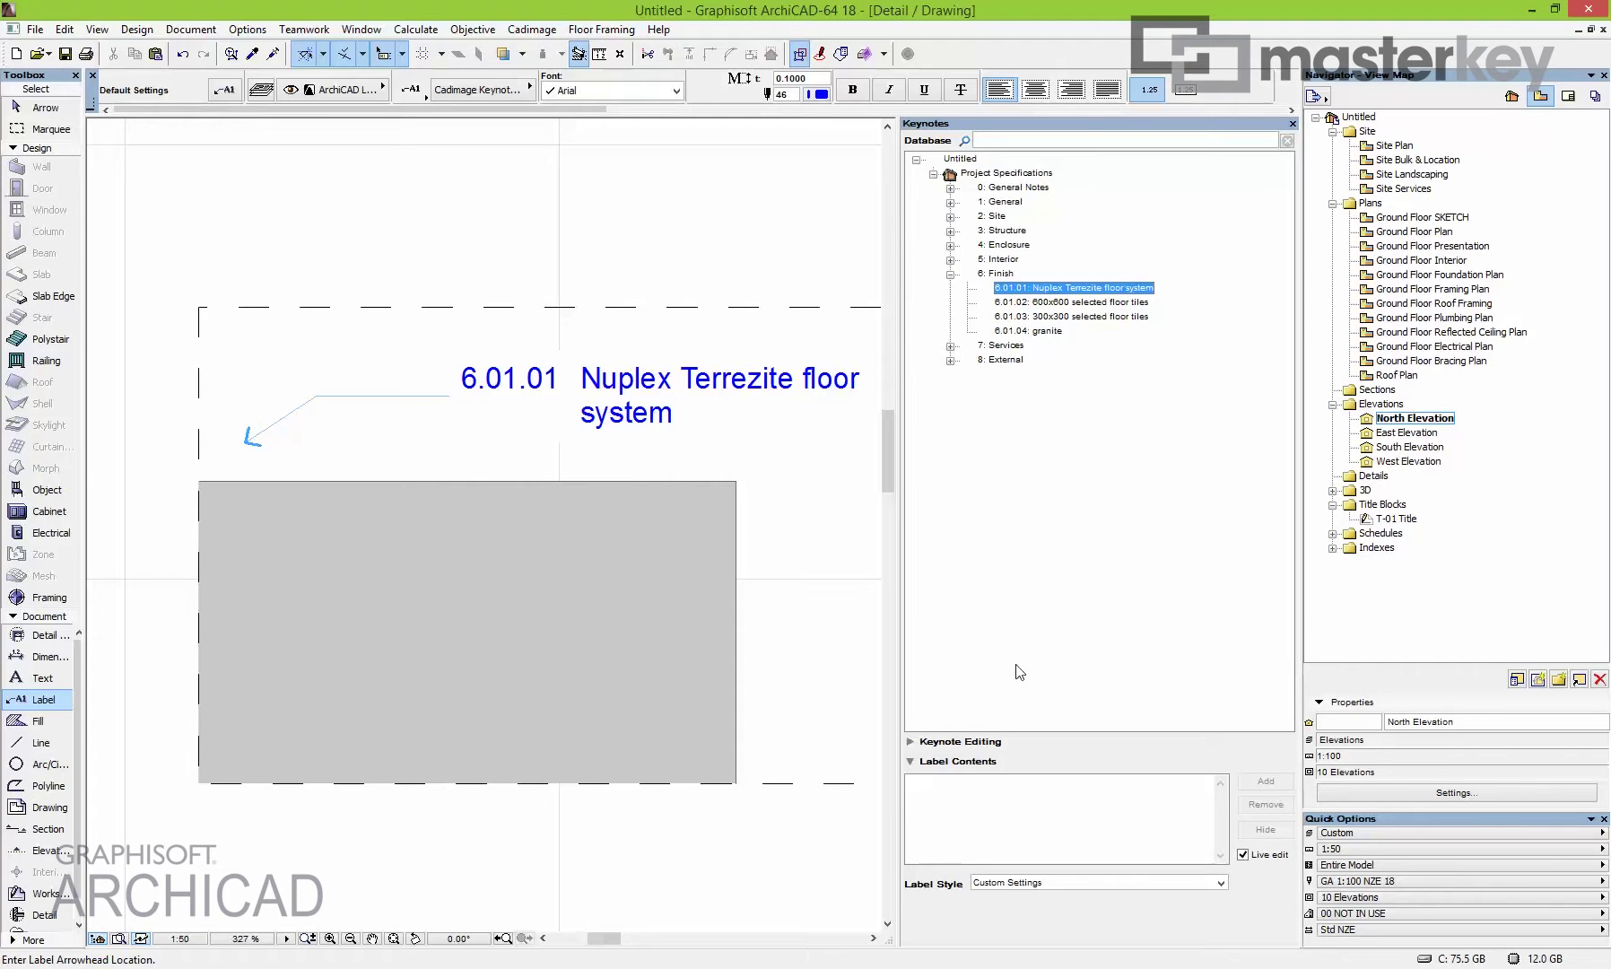
pyautogui.click(938, 744)
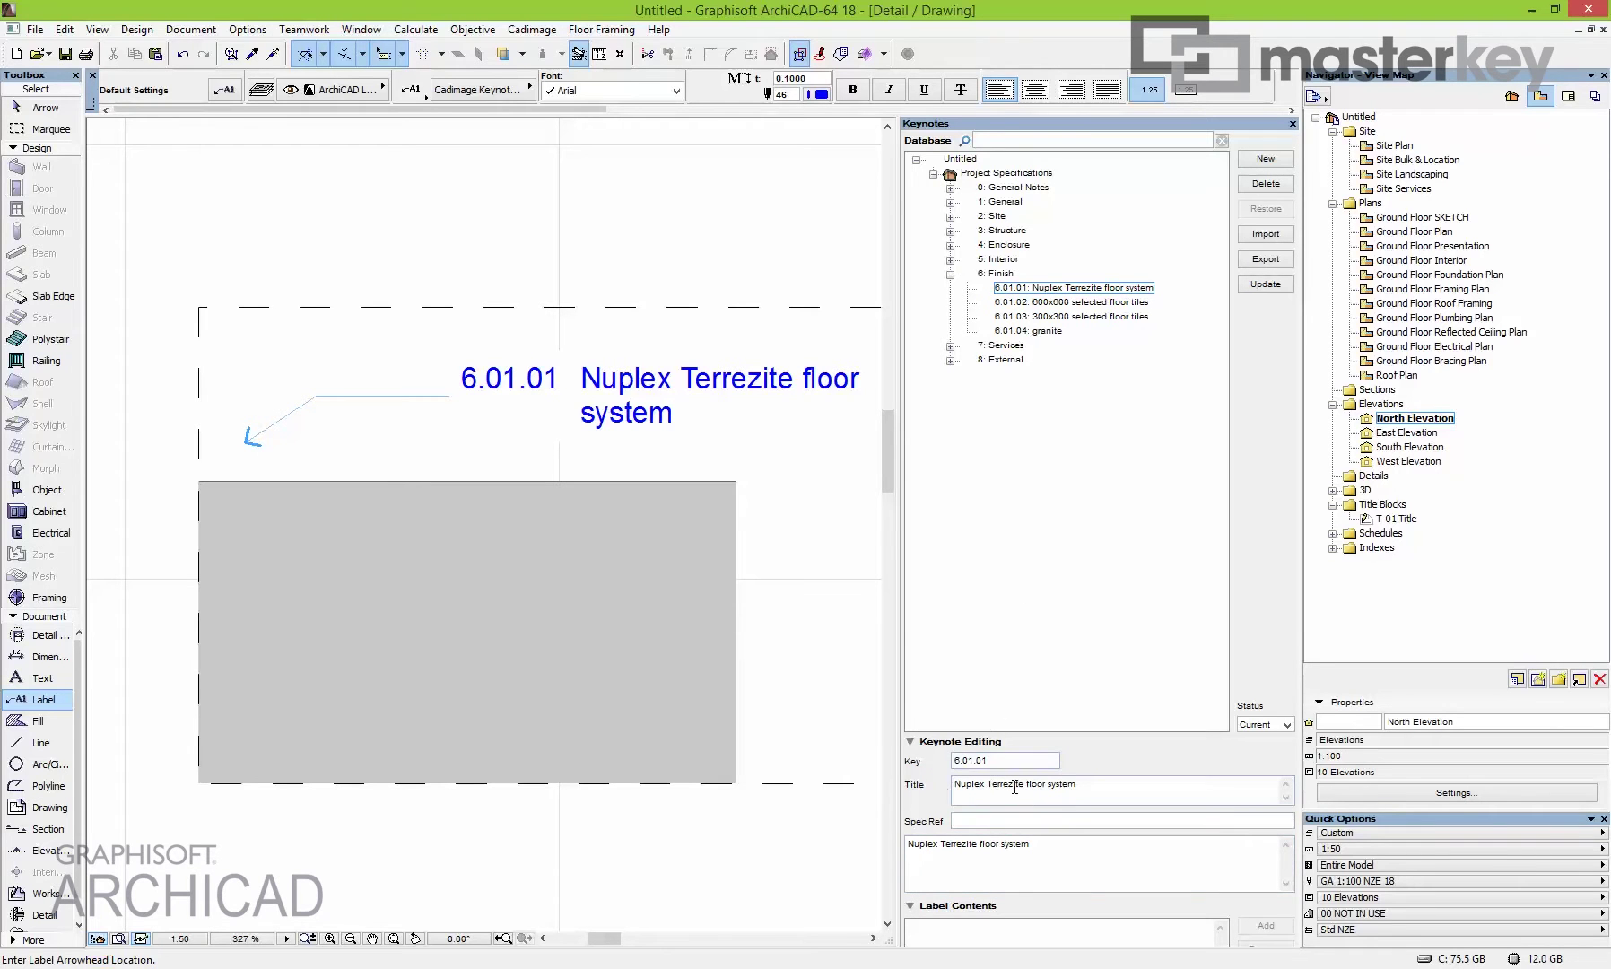
pyautogui.click(957, 784)
pyautogui.write('UPDATE NO')
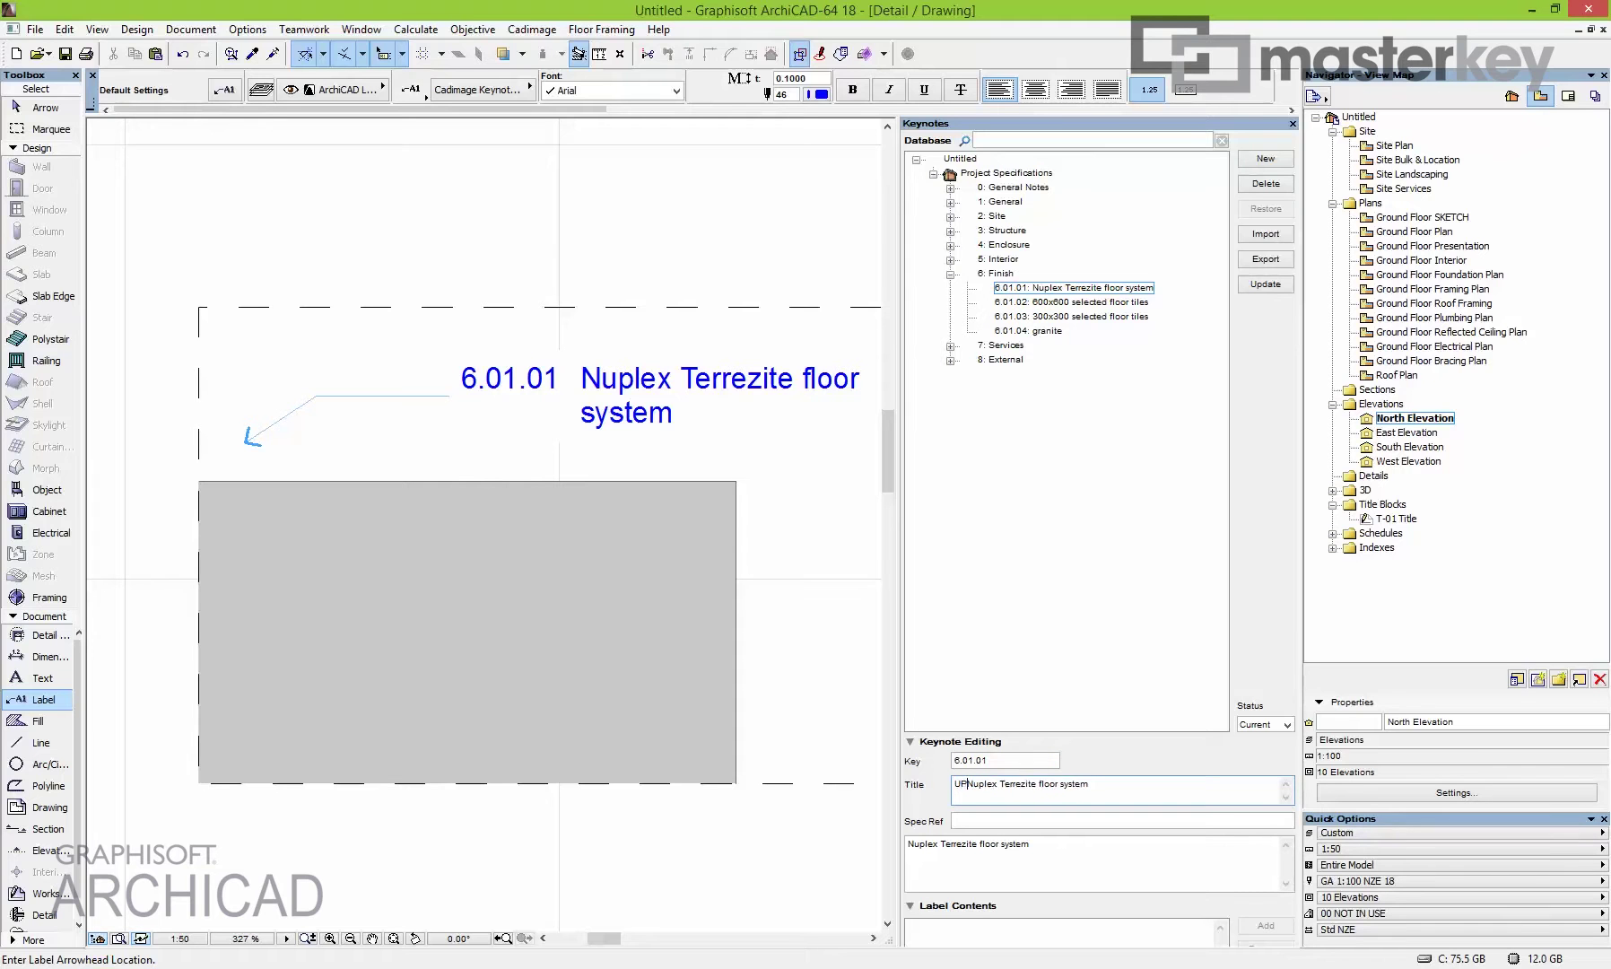
pyautogui.write('TE:')
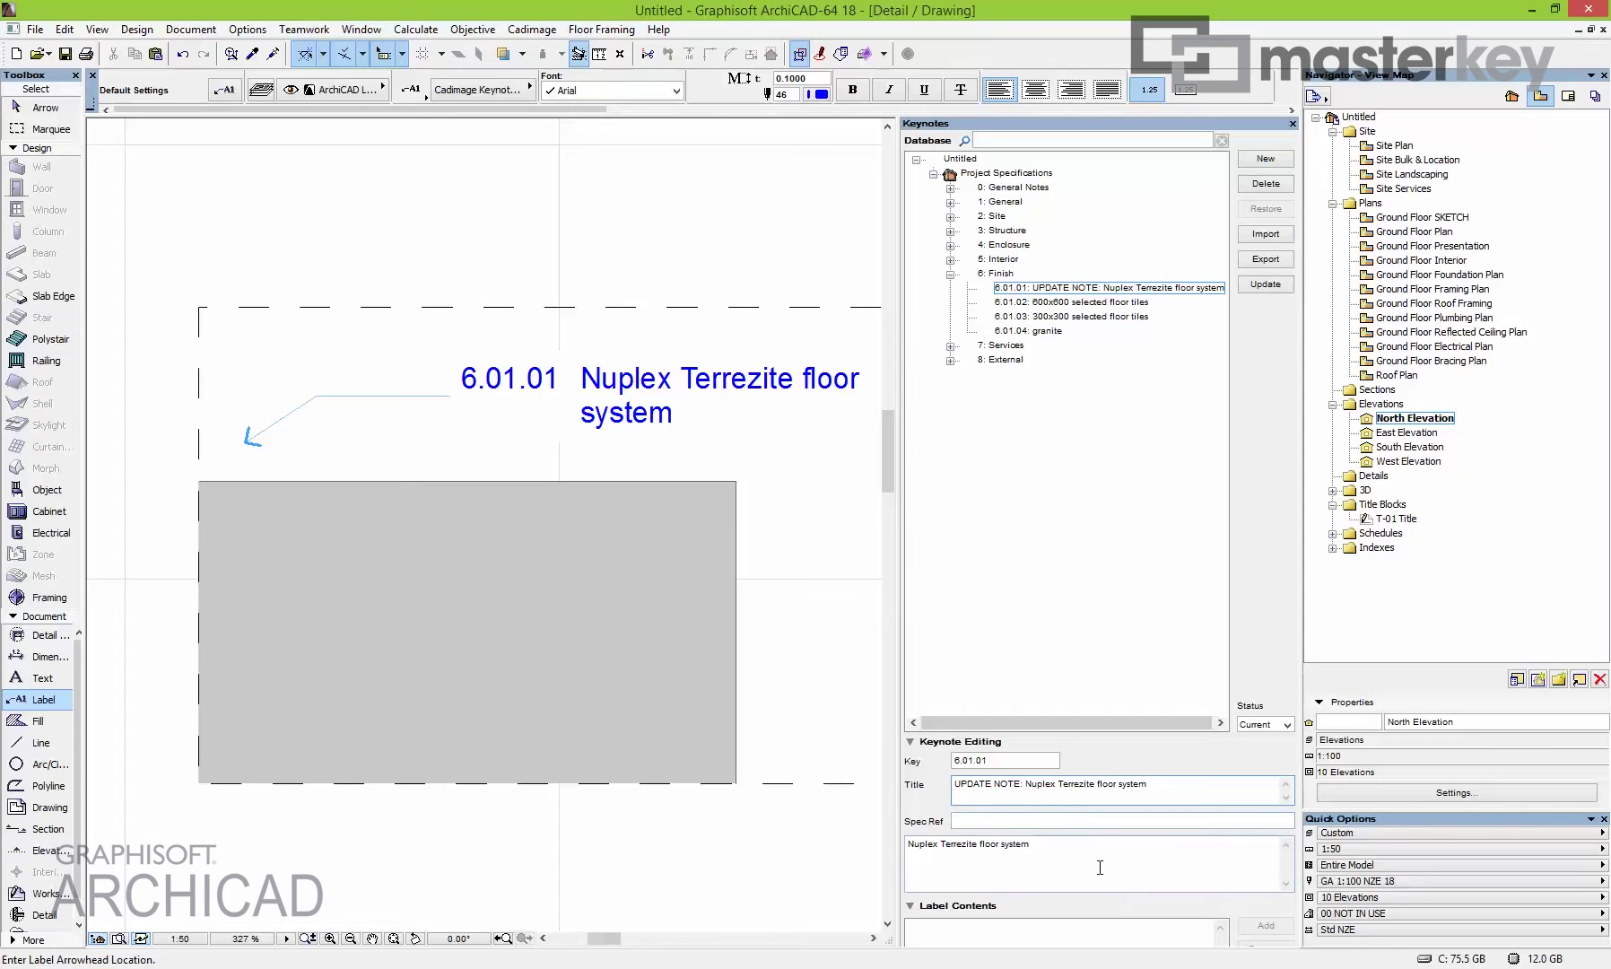
pyautogui.click(1068, 289)
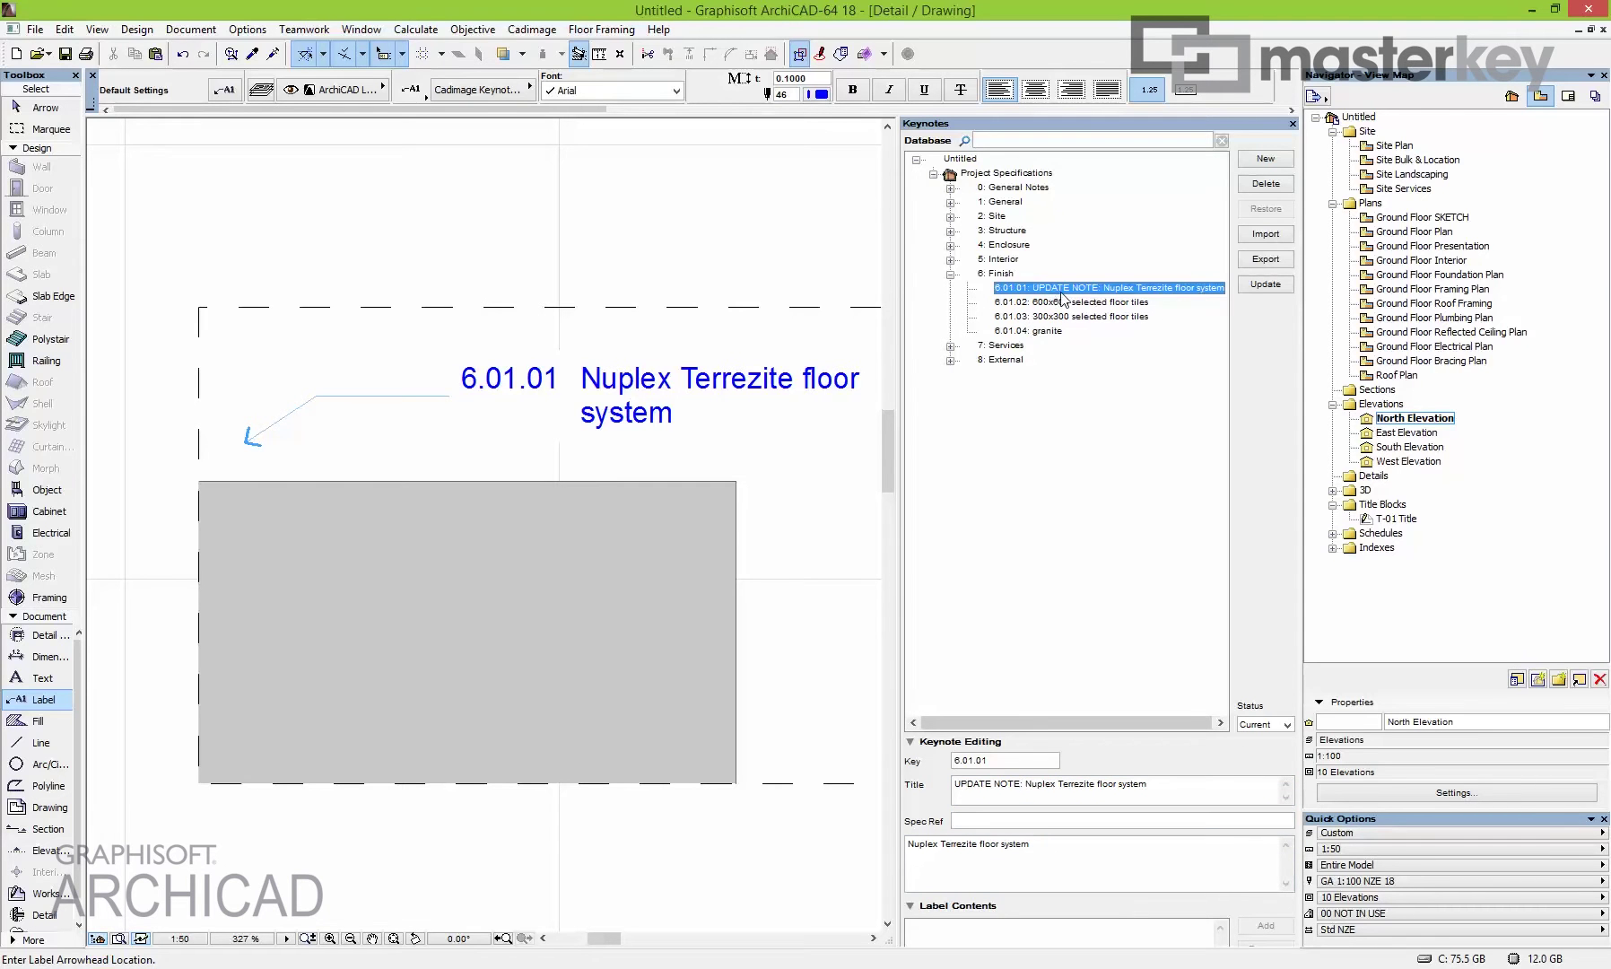
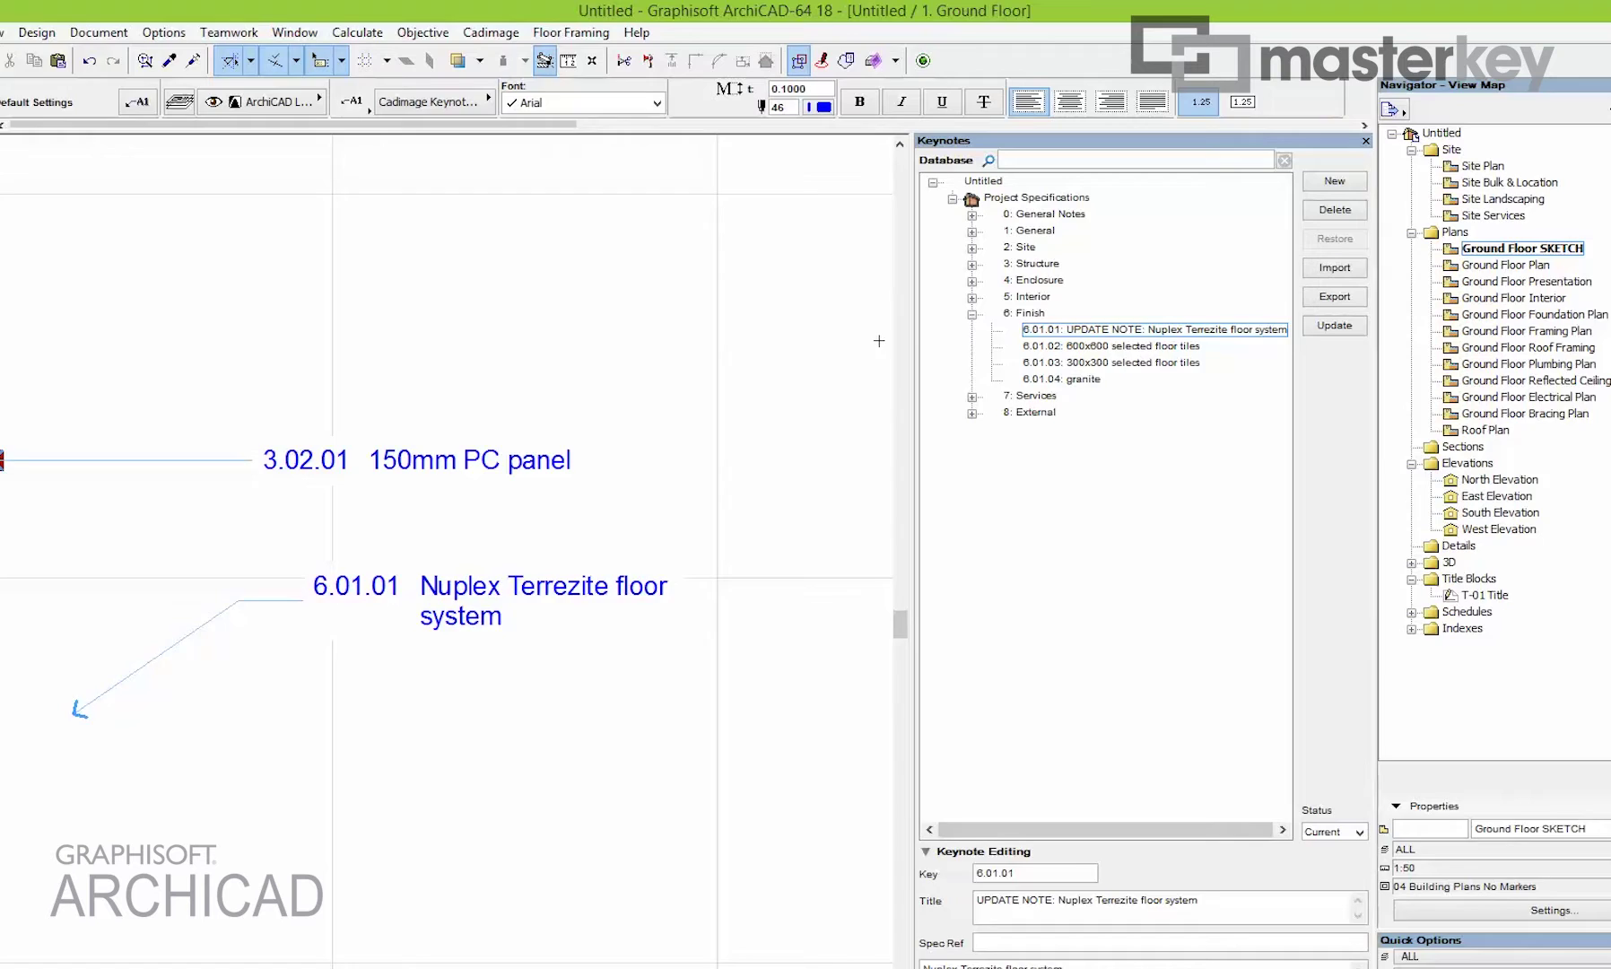
# Audit the keynote labels in the current floor plan drawing and repair the changed 6.01.01 label.
pyautogui.click(480, 33)
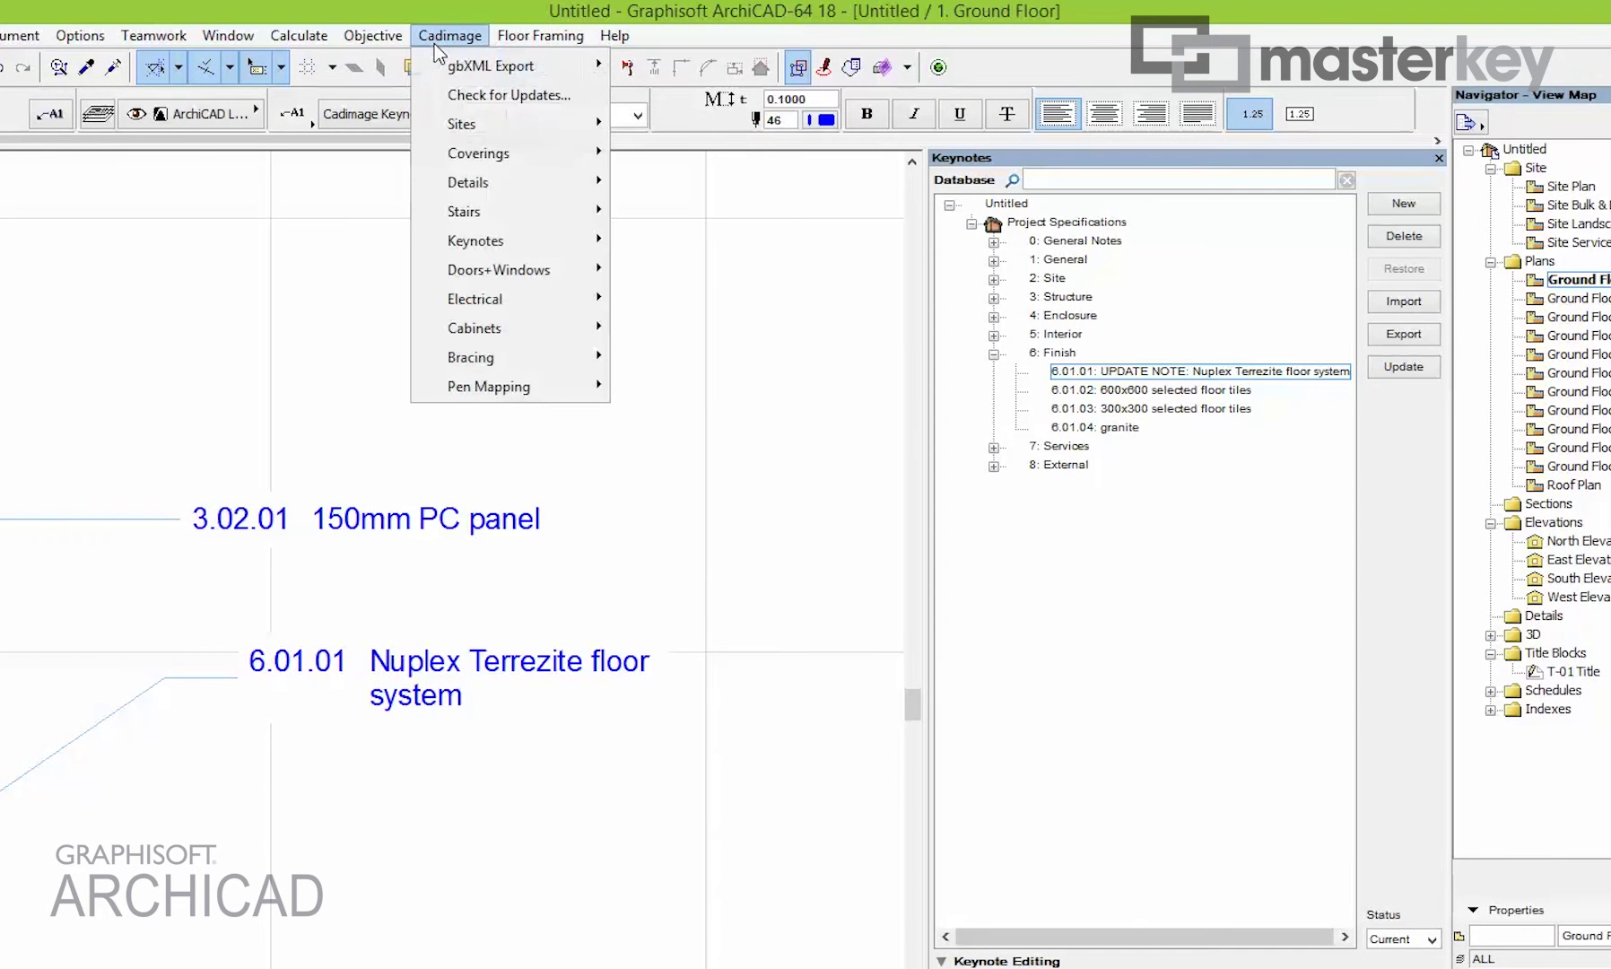
pyautogui.moveTo(482, 243)
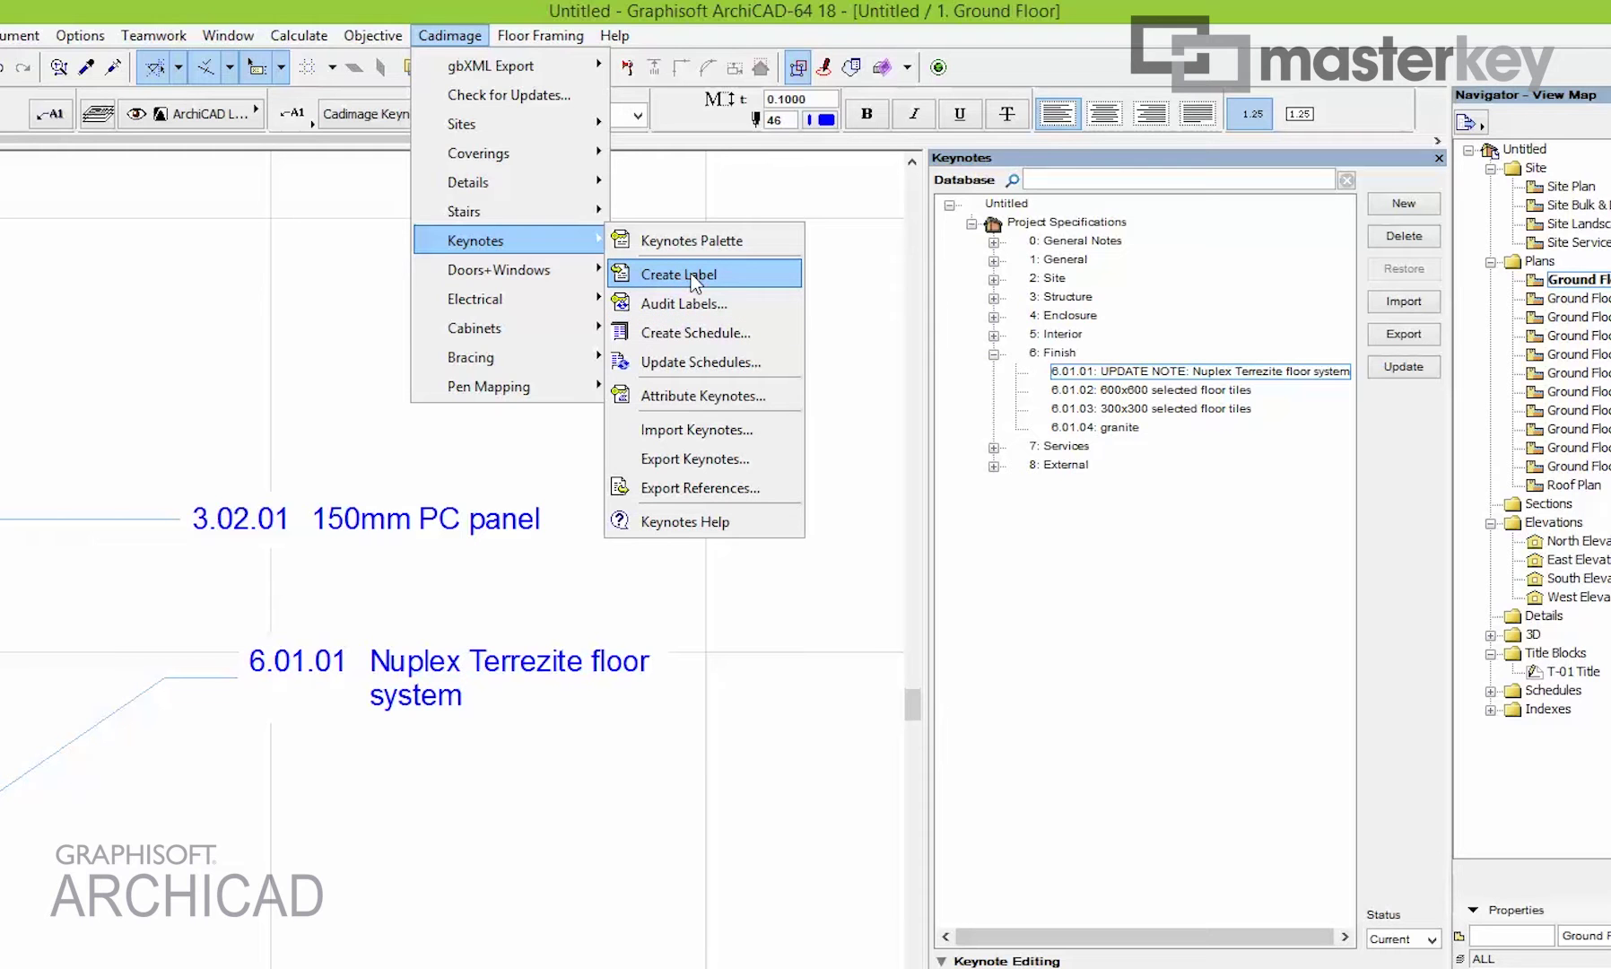
pyautogui.click(695, 303)
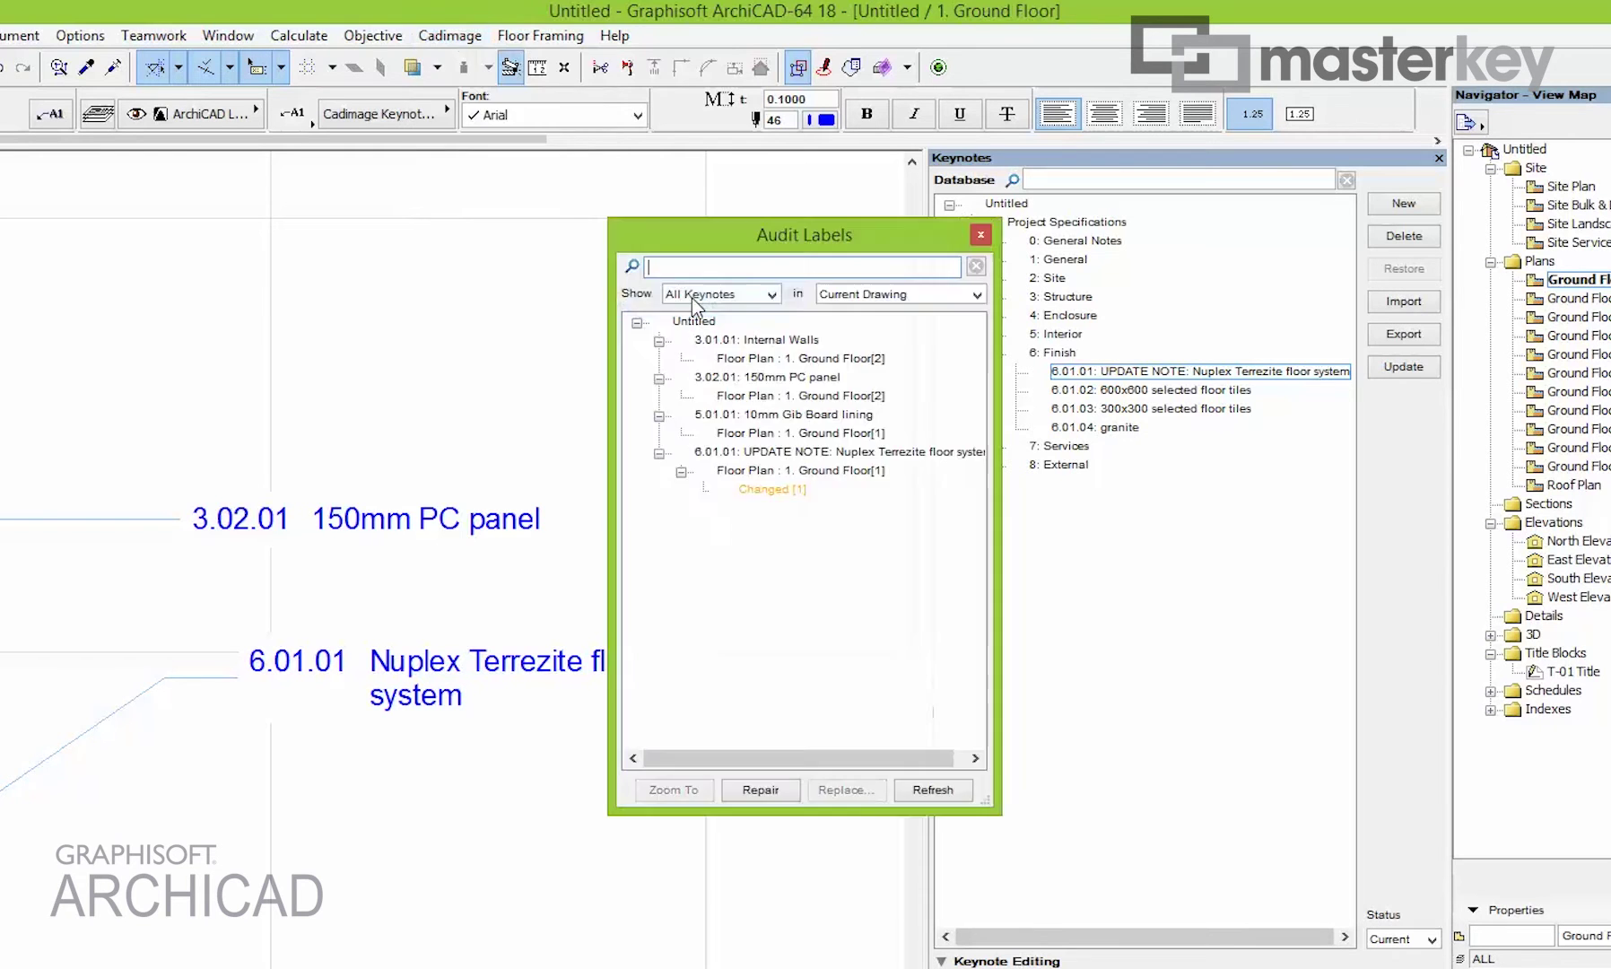
pyautogui.scroll(-3, 521, 597)
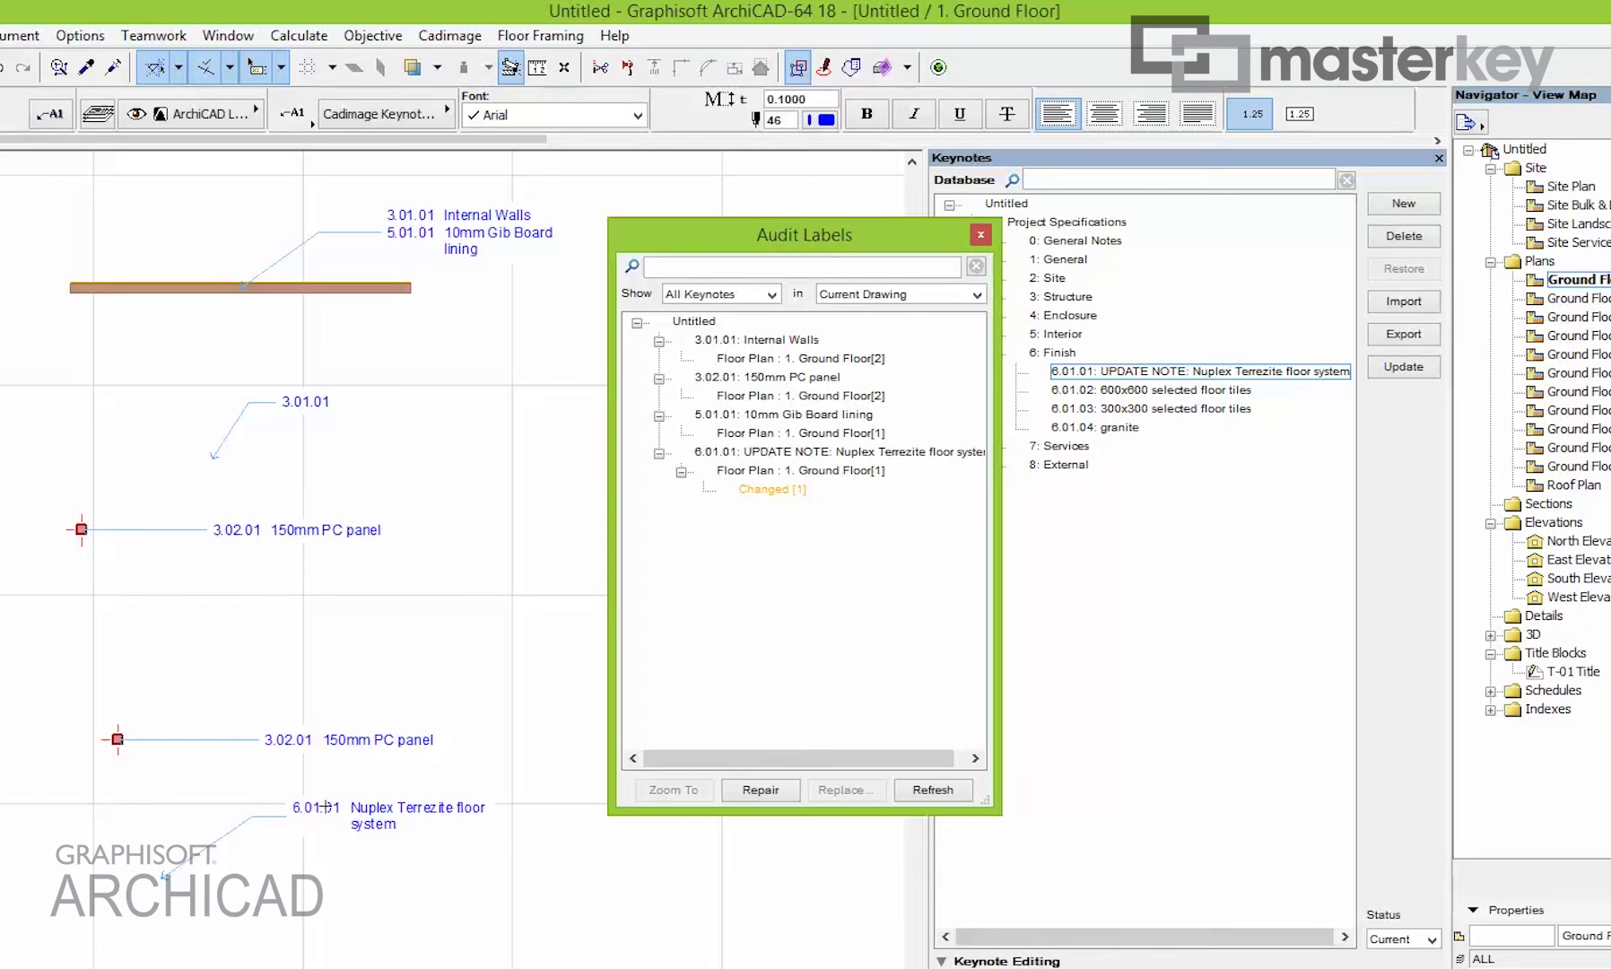
pyautogui.click(727, 340)
pyautogui.click(723, 377)
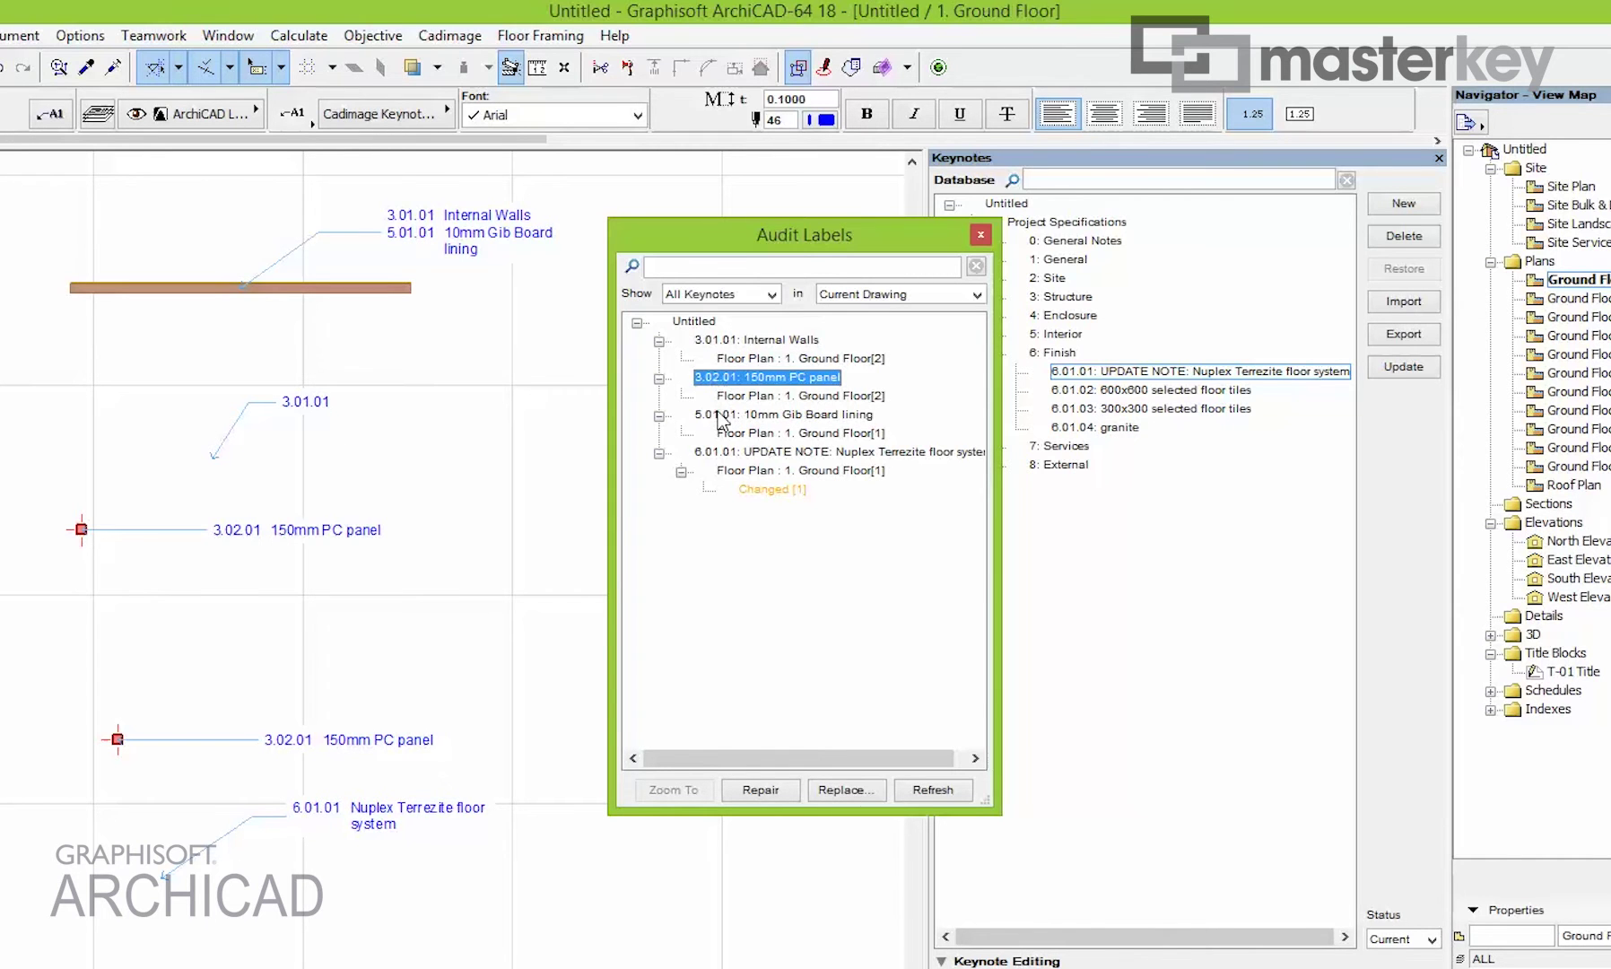
pyautogui.click(729, 452)
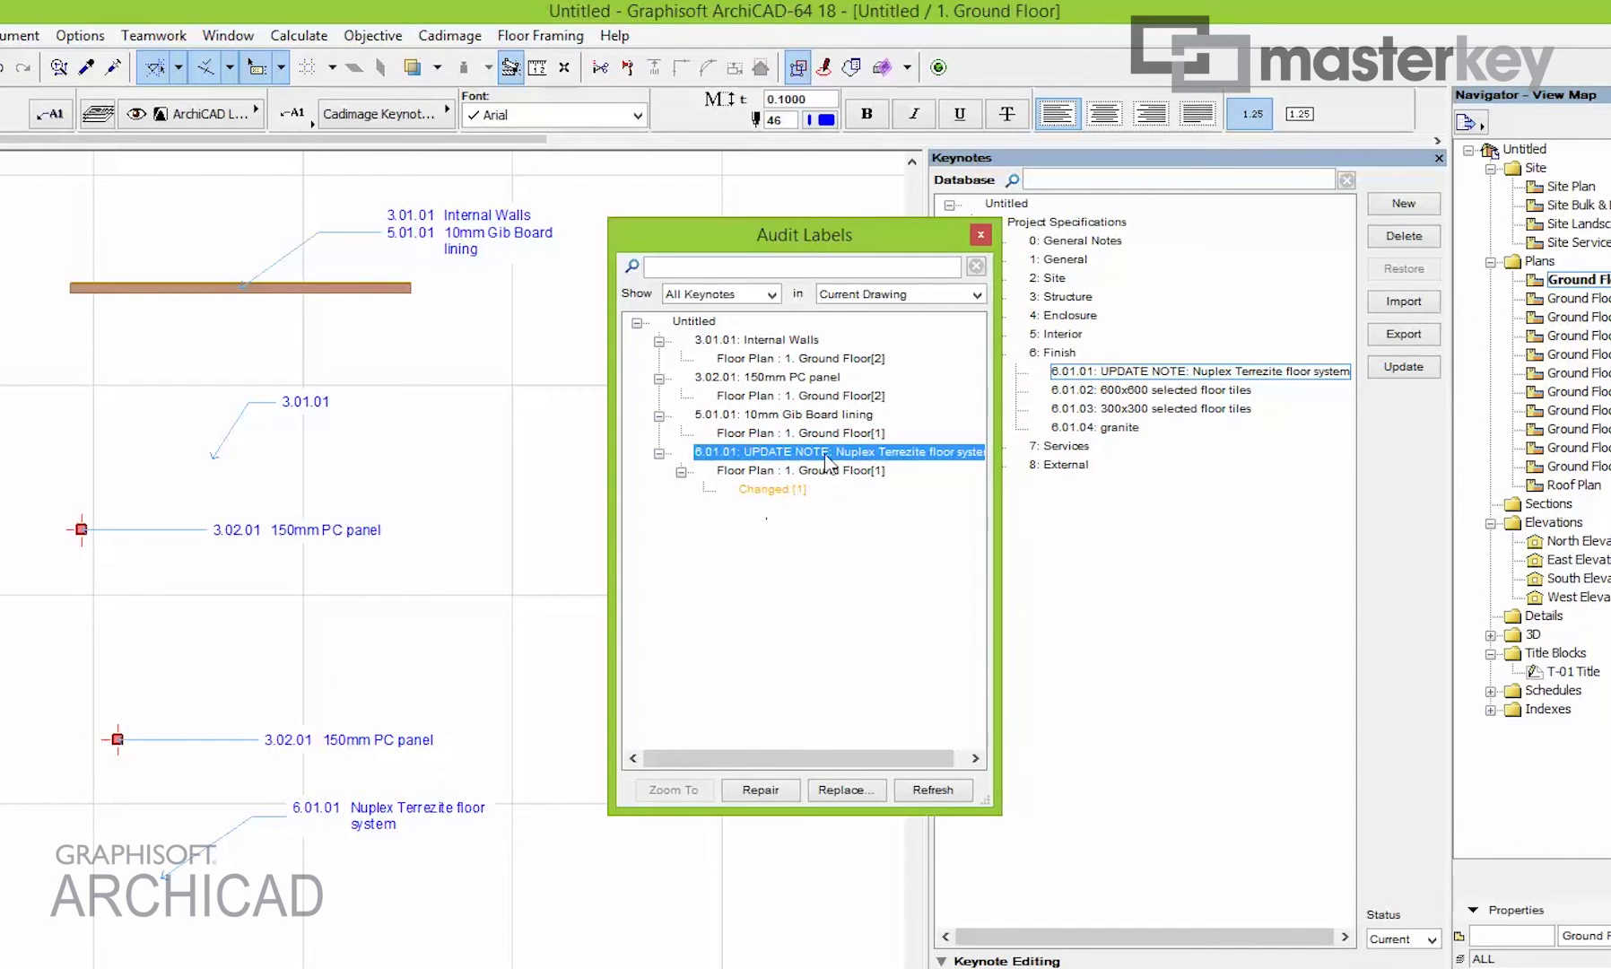
pyautogui.click(761, 790)
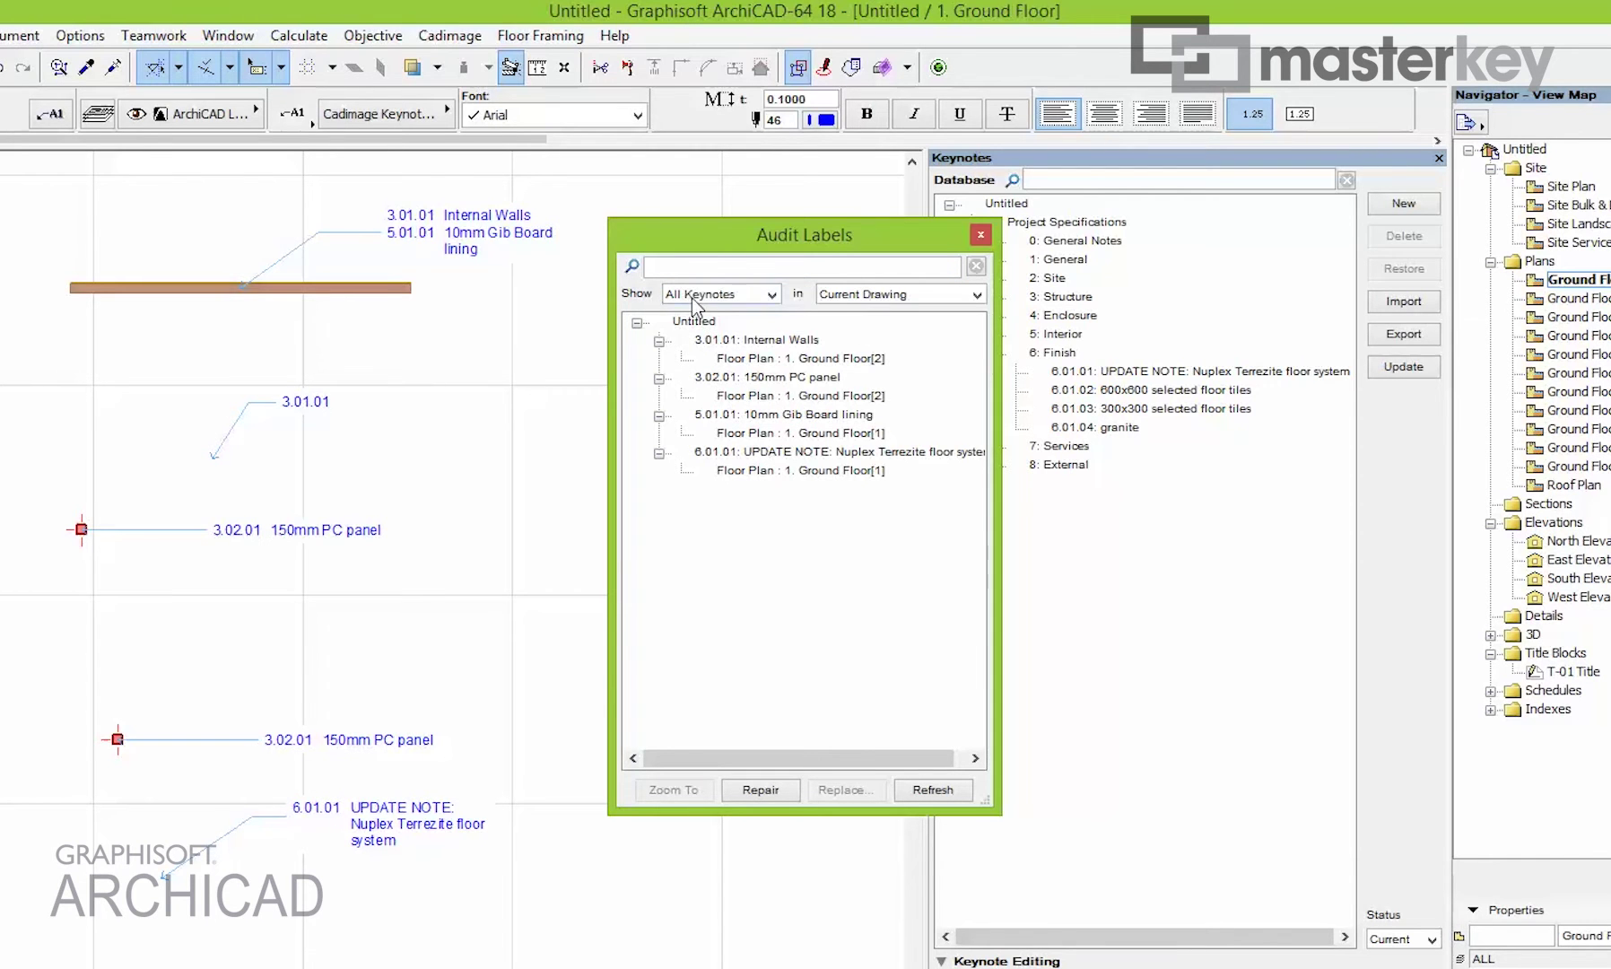
# Extend the label audit to the entire project and repair the changed 6.01.01 labels in the elevation and detail.
pyautogui.click(887, 296)
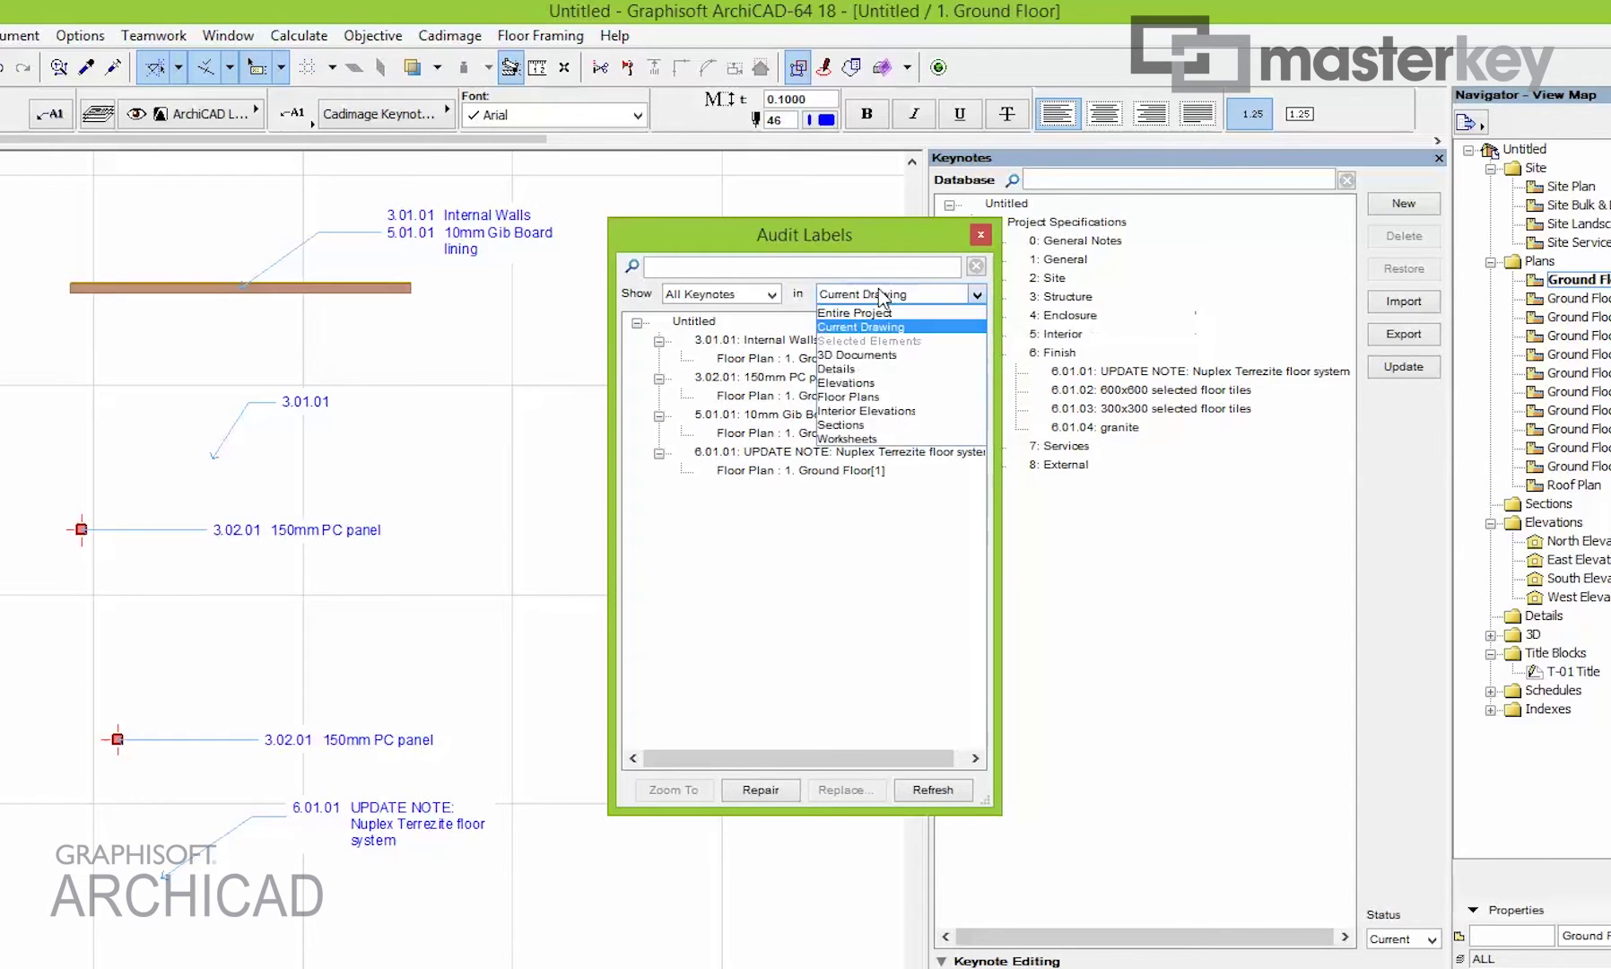
pyautogui.click(860, 313)
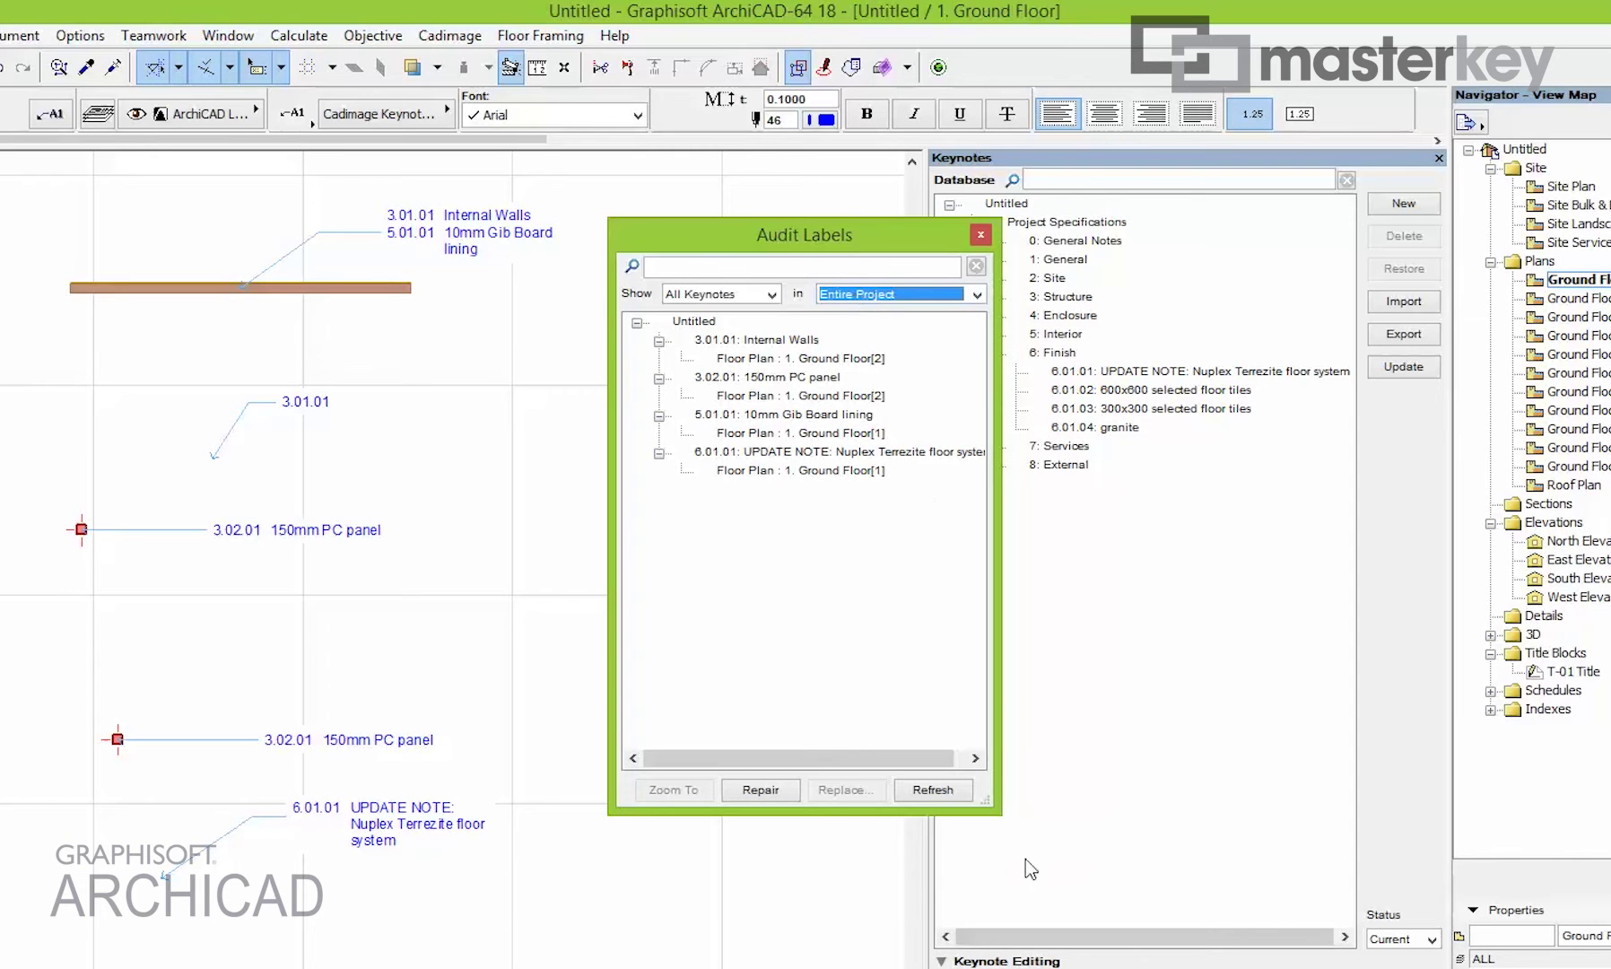
pyautogui.click(941, 791)
pyautogui.click(744, 454)
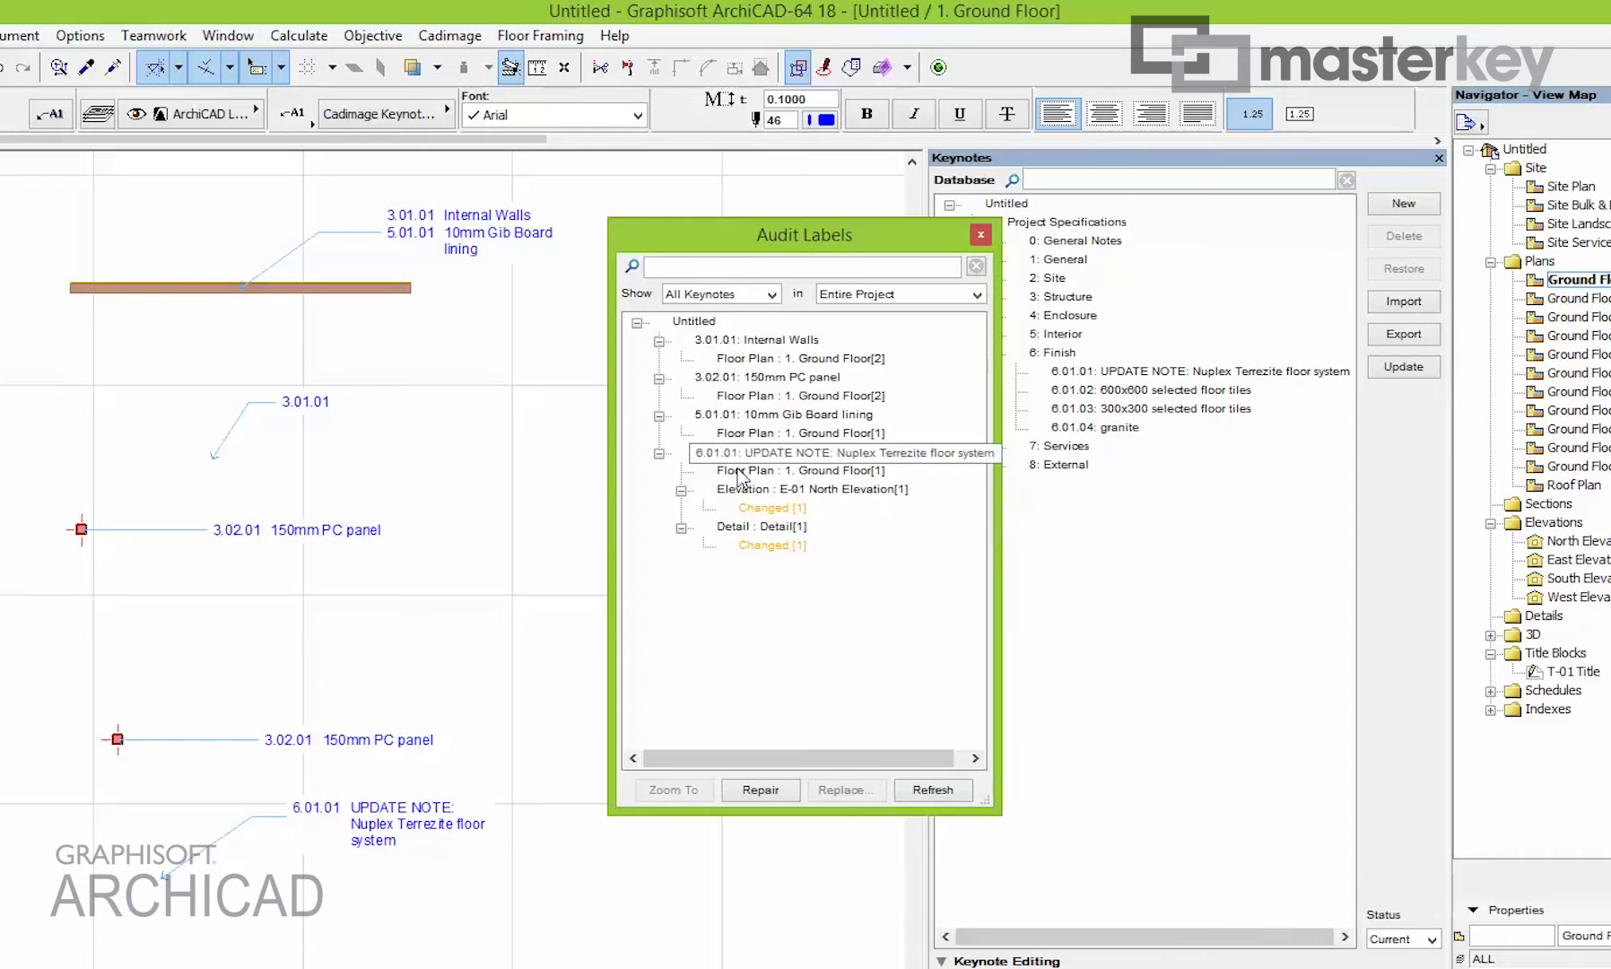
pyautogui.click(773, 530)
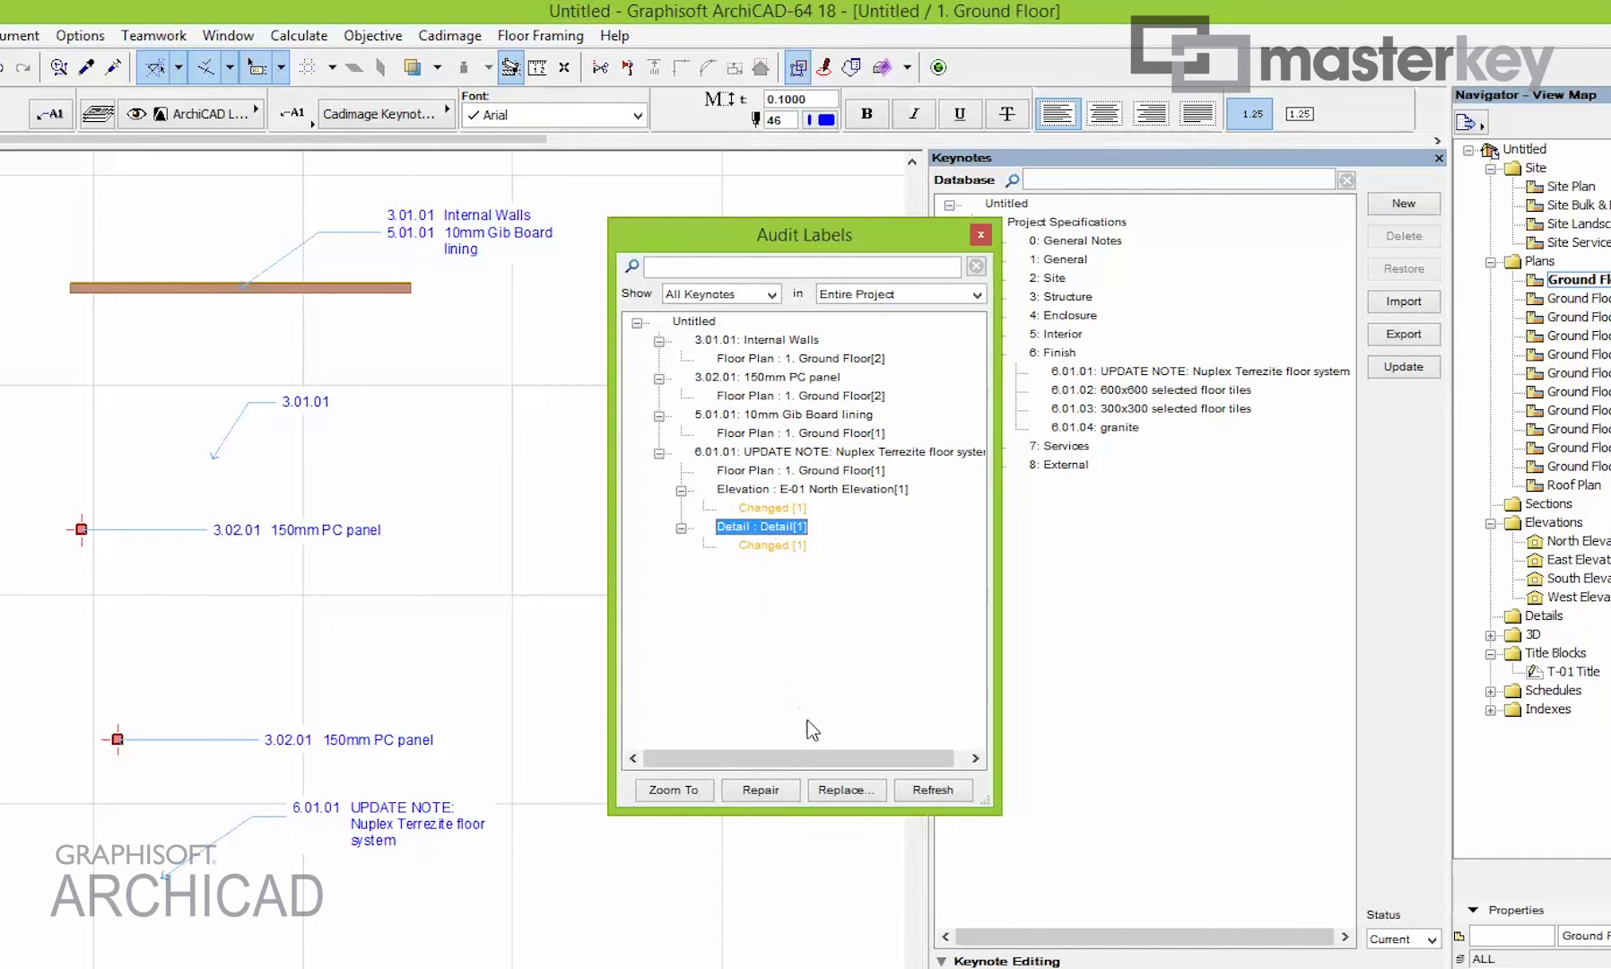
pyautogui.click(912, 798)
pyautogui.click(746, 452)
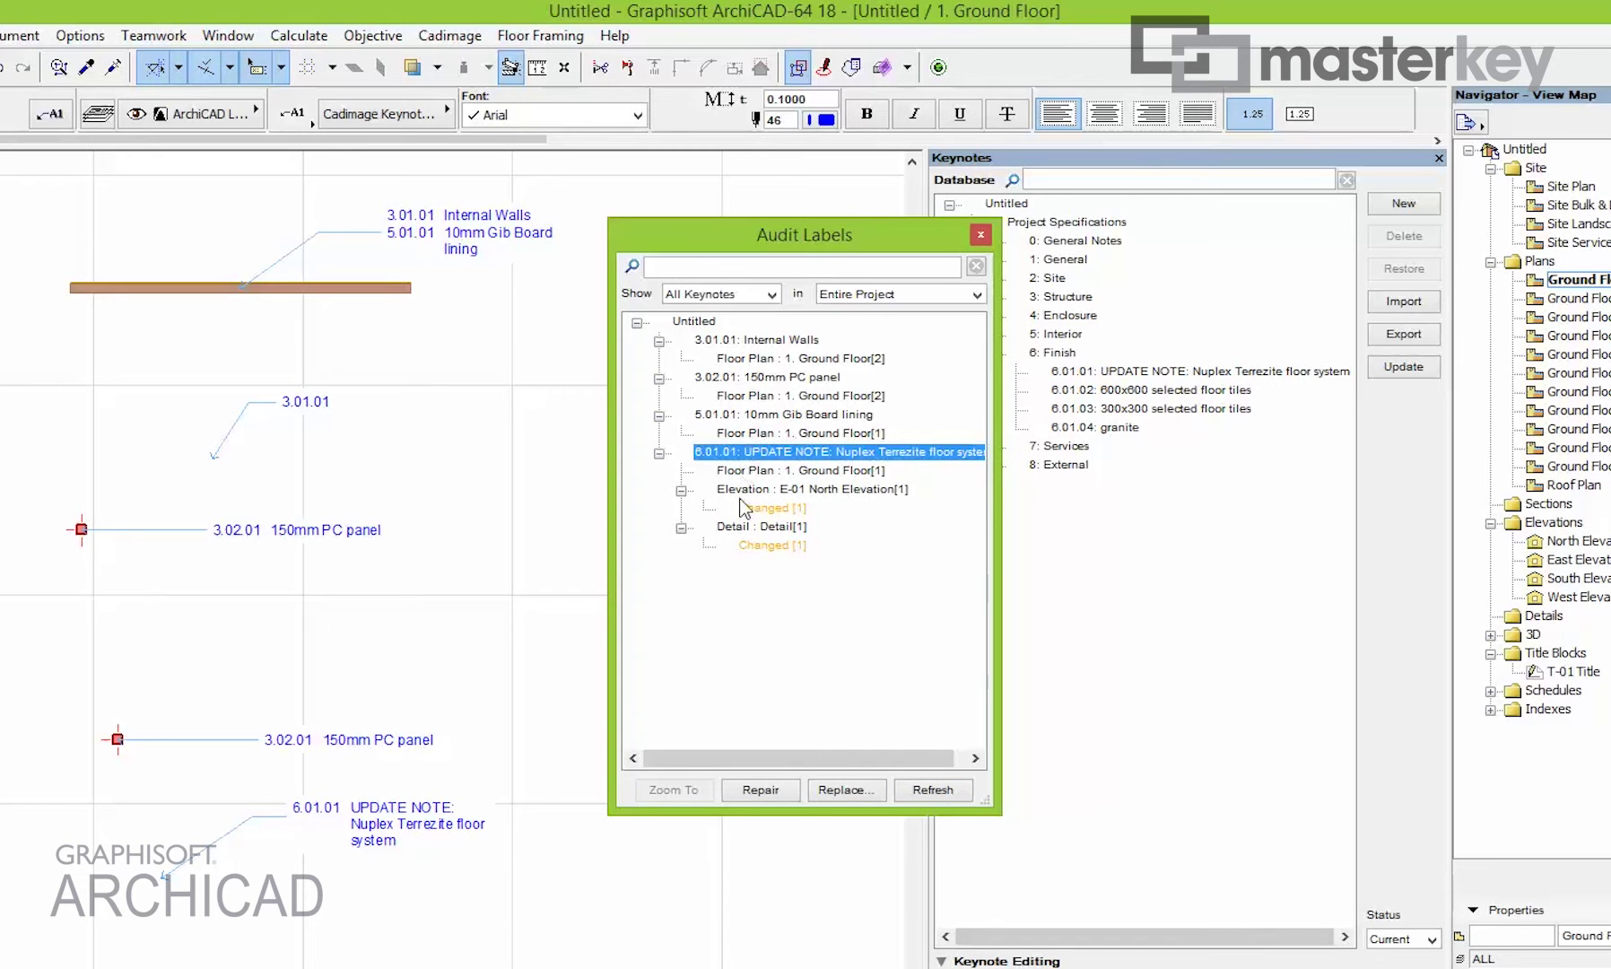
pyautogui.click(762, 789)
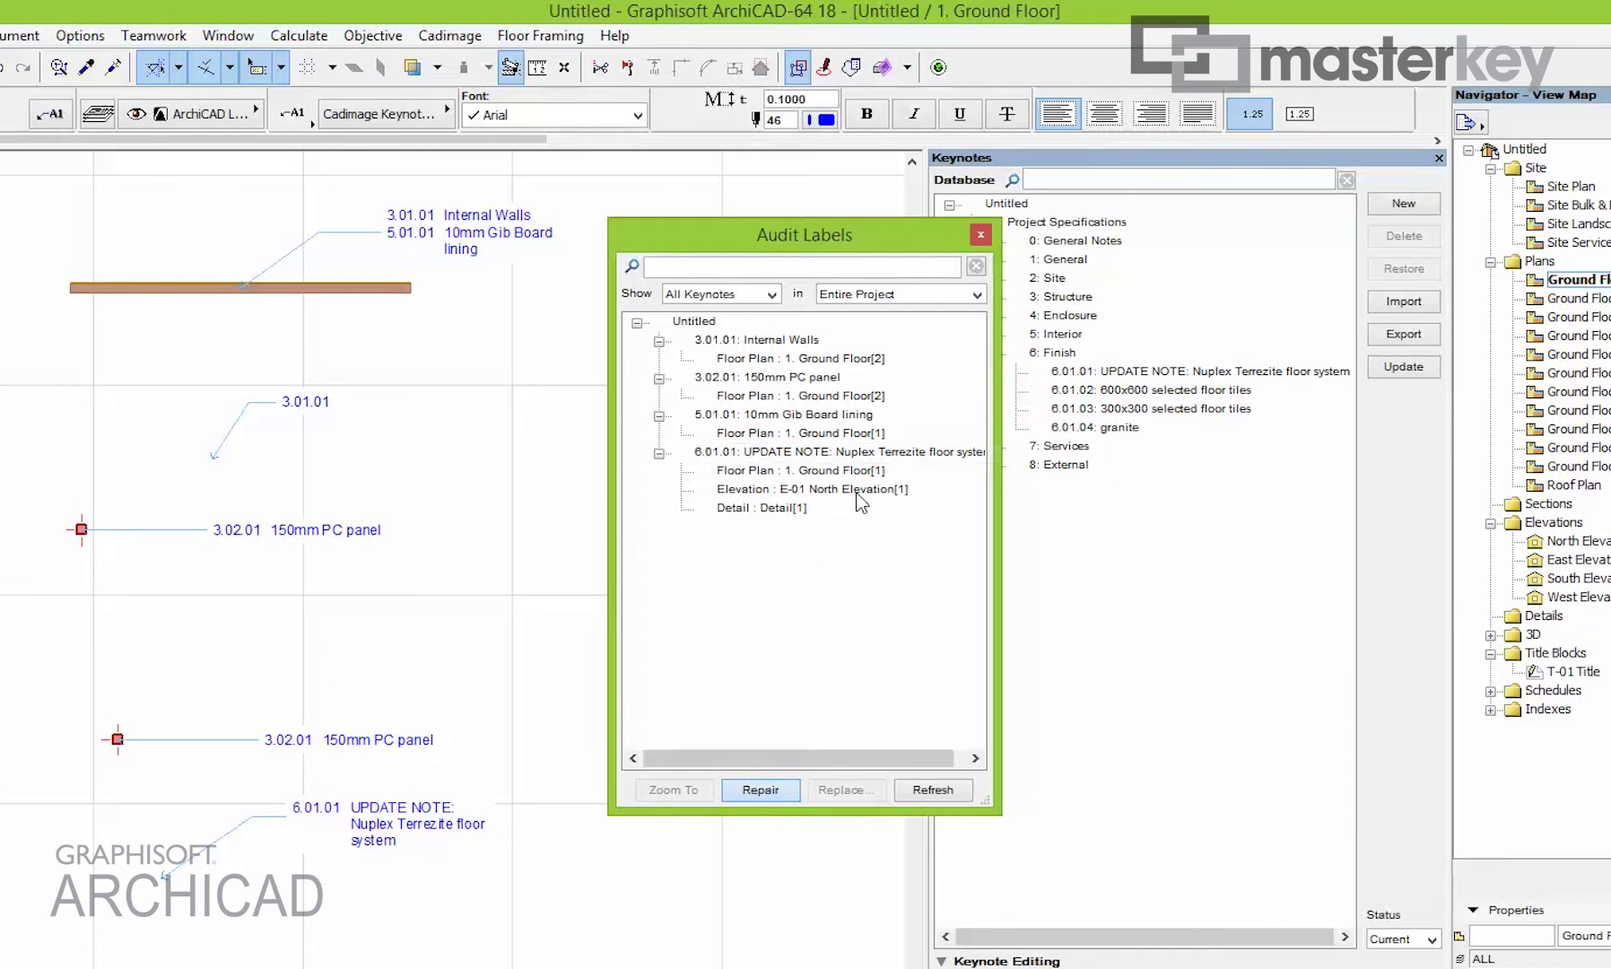
# Check the text of the repaired 6.01.01 labels in the North Elevation and on the Ground Floor SKETCH plan.
pyautogui.doubleClick(1577, 541)
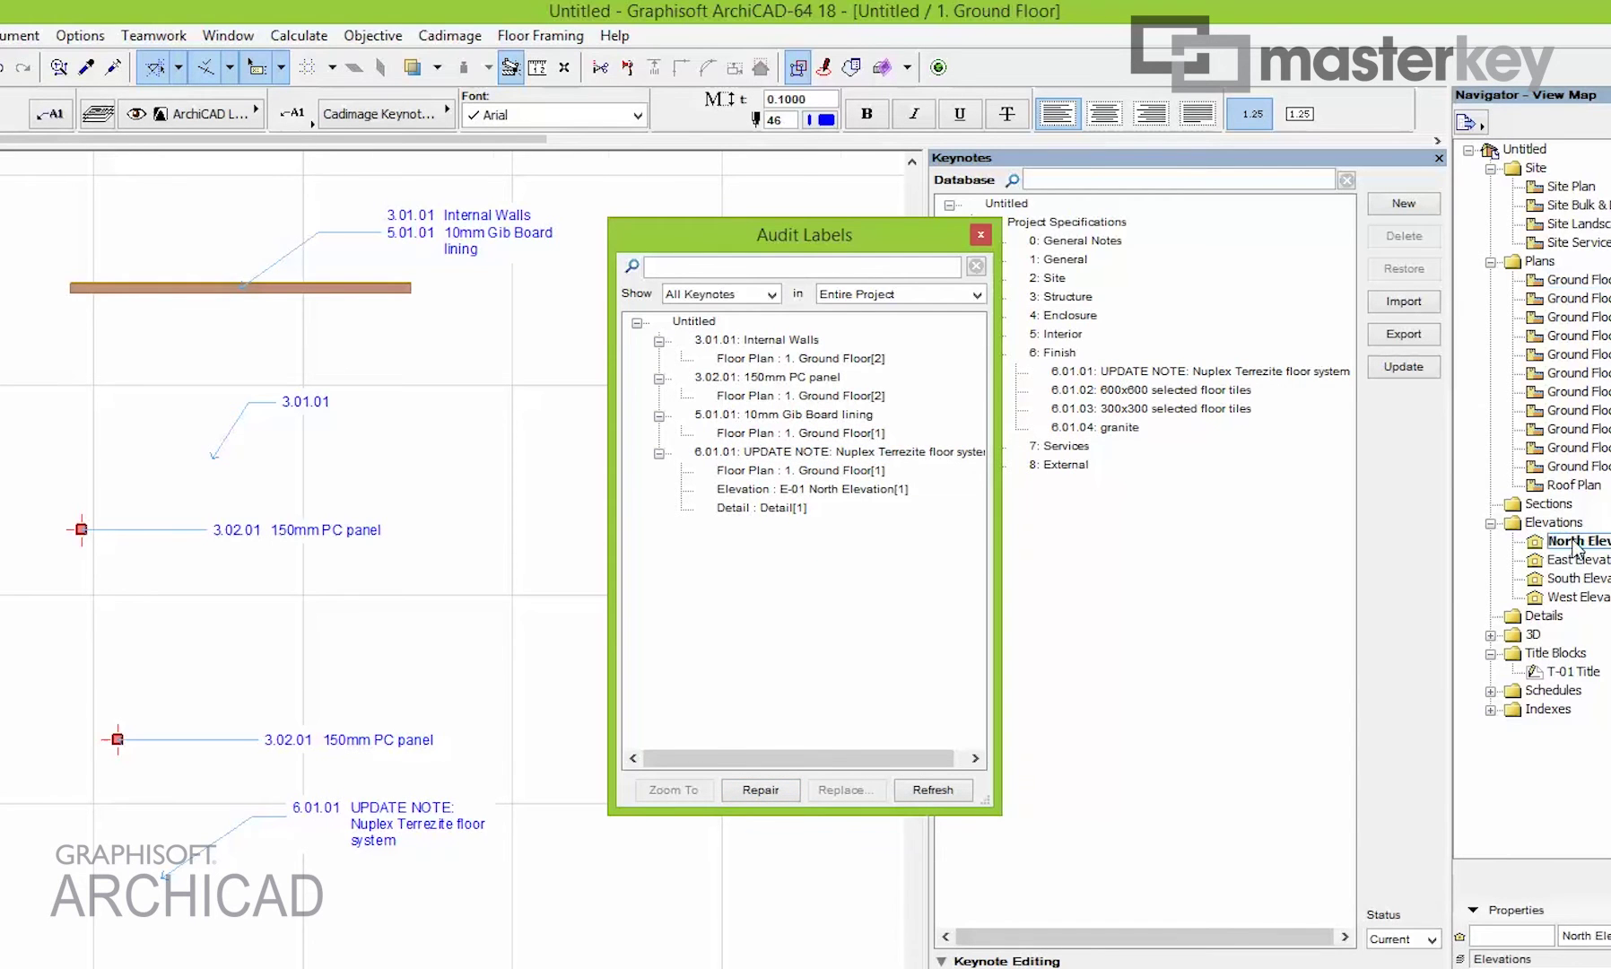
pyautogui.scroll(3, 376, 660)
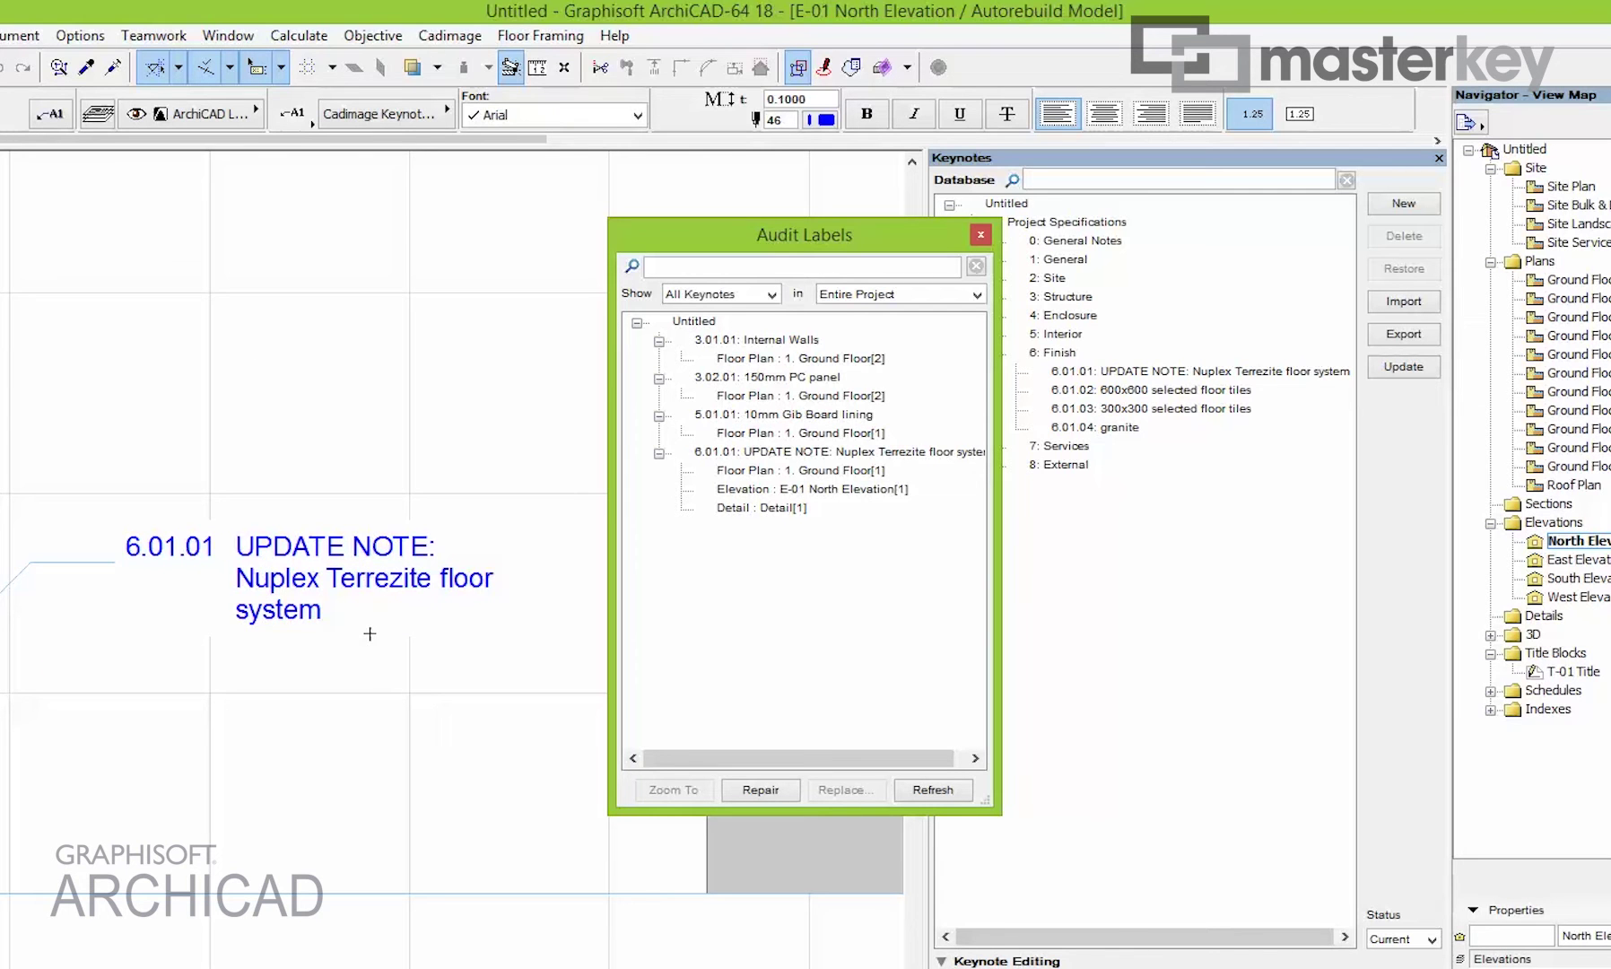
pyautogui.press('F2')
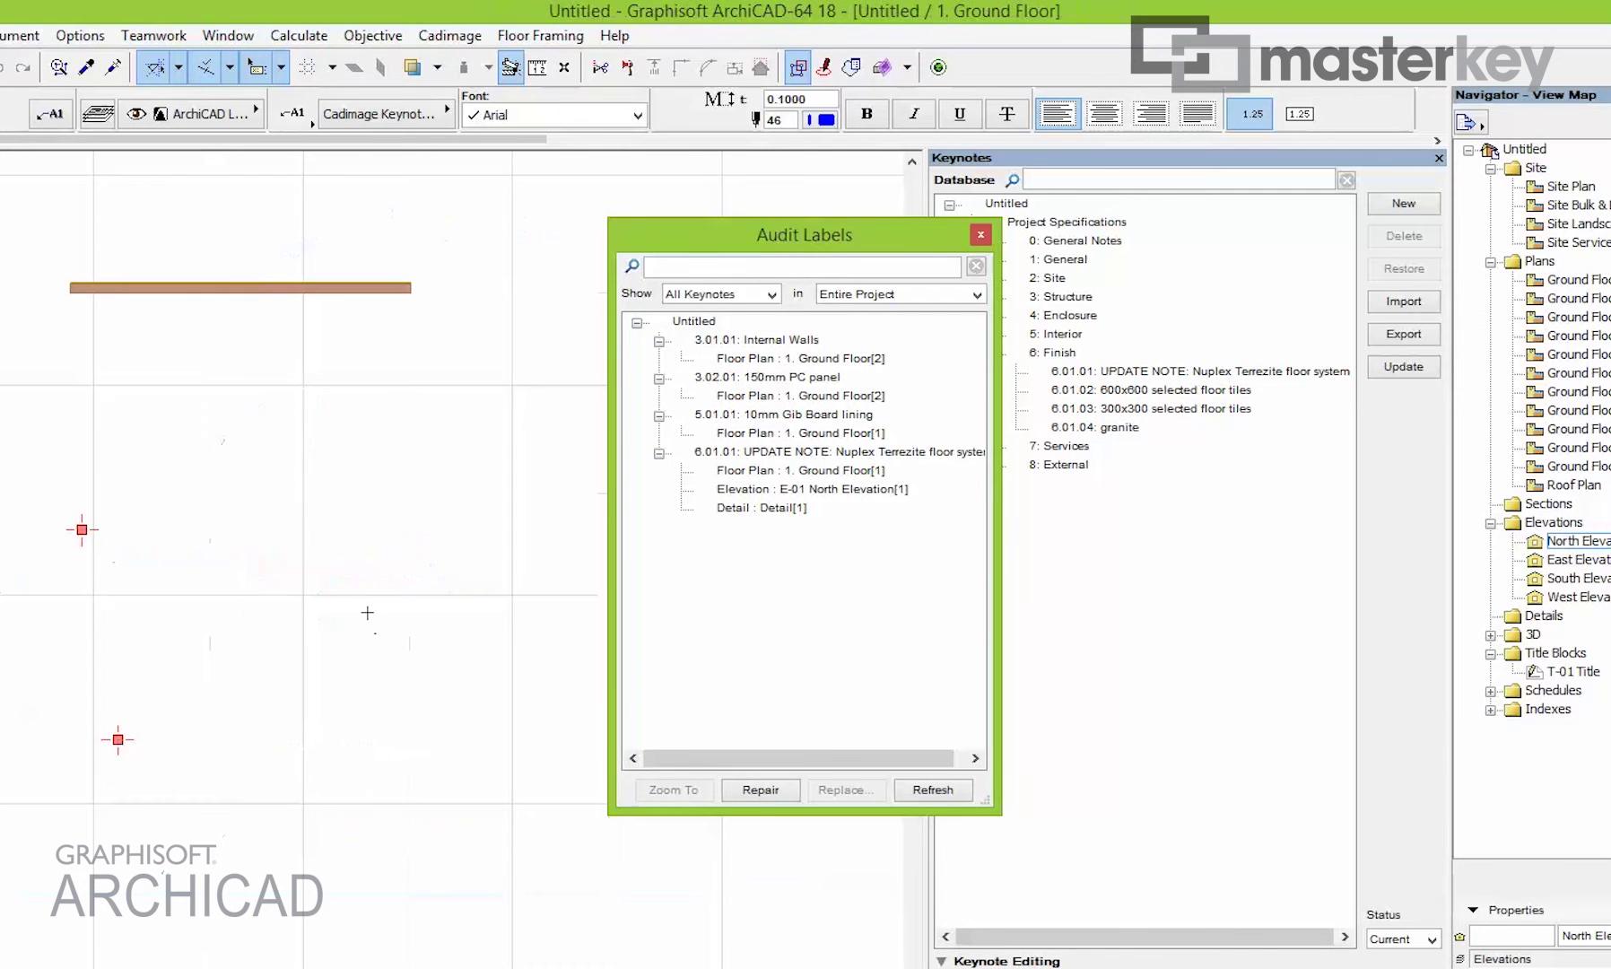
pyautogui.doubleClick(1581, 279)
pyautogui.scroll(5, 236, 548)
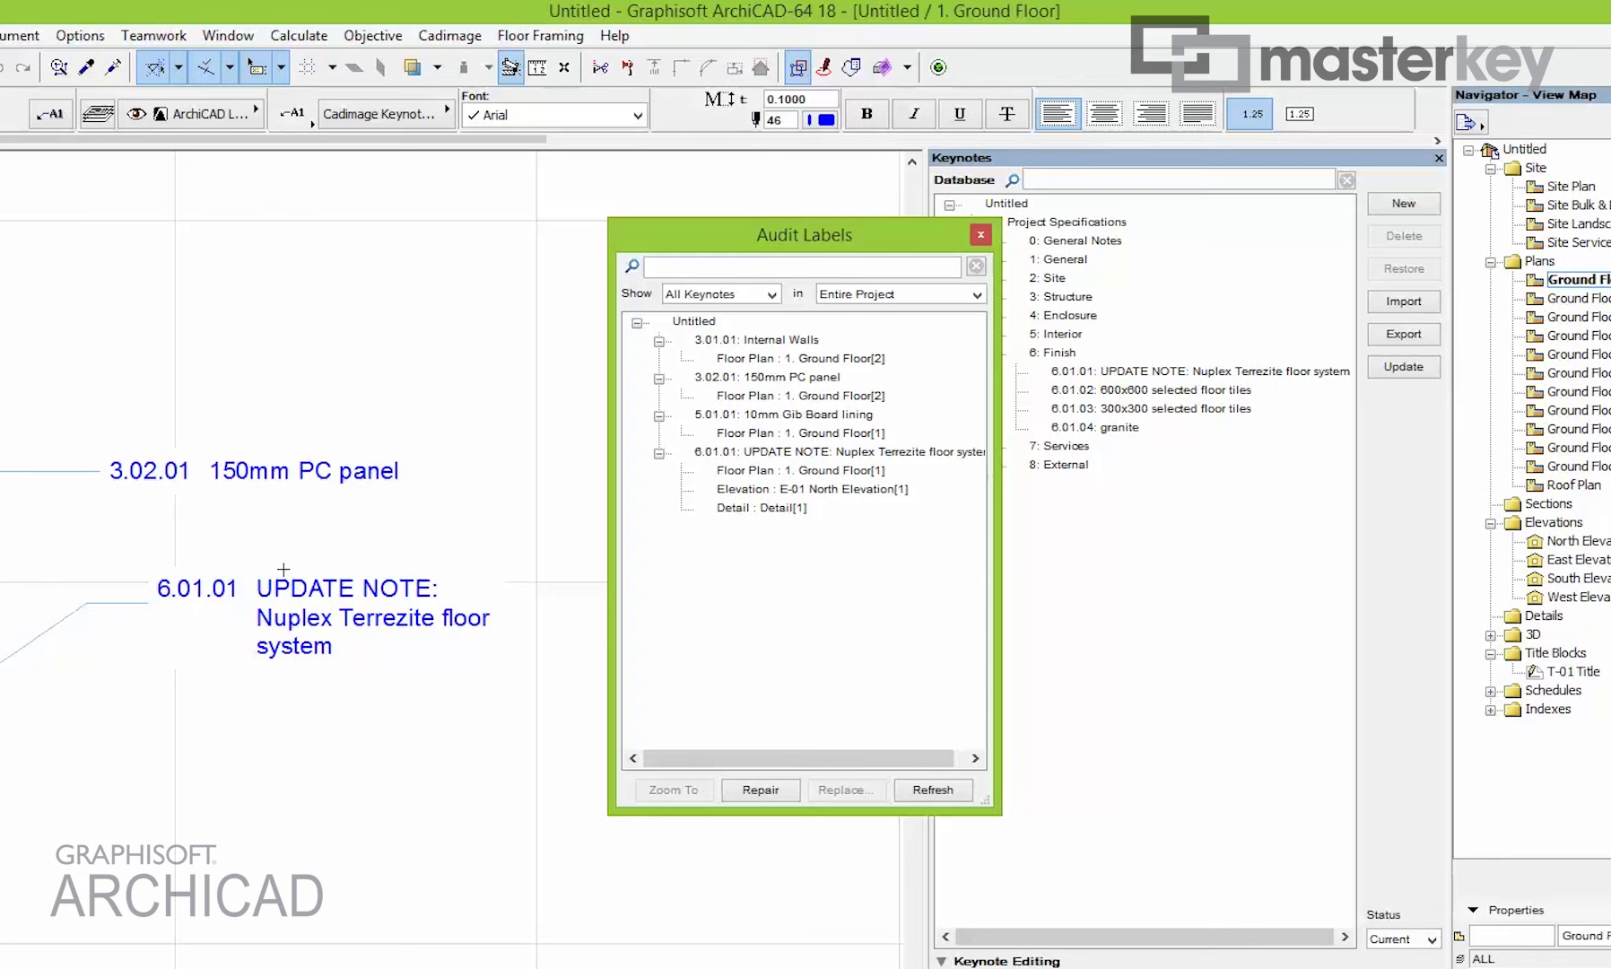
# Replace keynote 6.01.01 with 6.01.04: granite across the entire project and inspect its label in the North Elevation.
pyautogui.click(1119, 429)
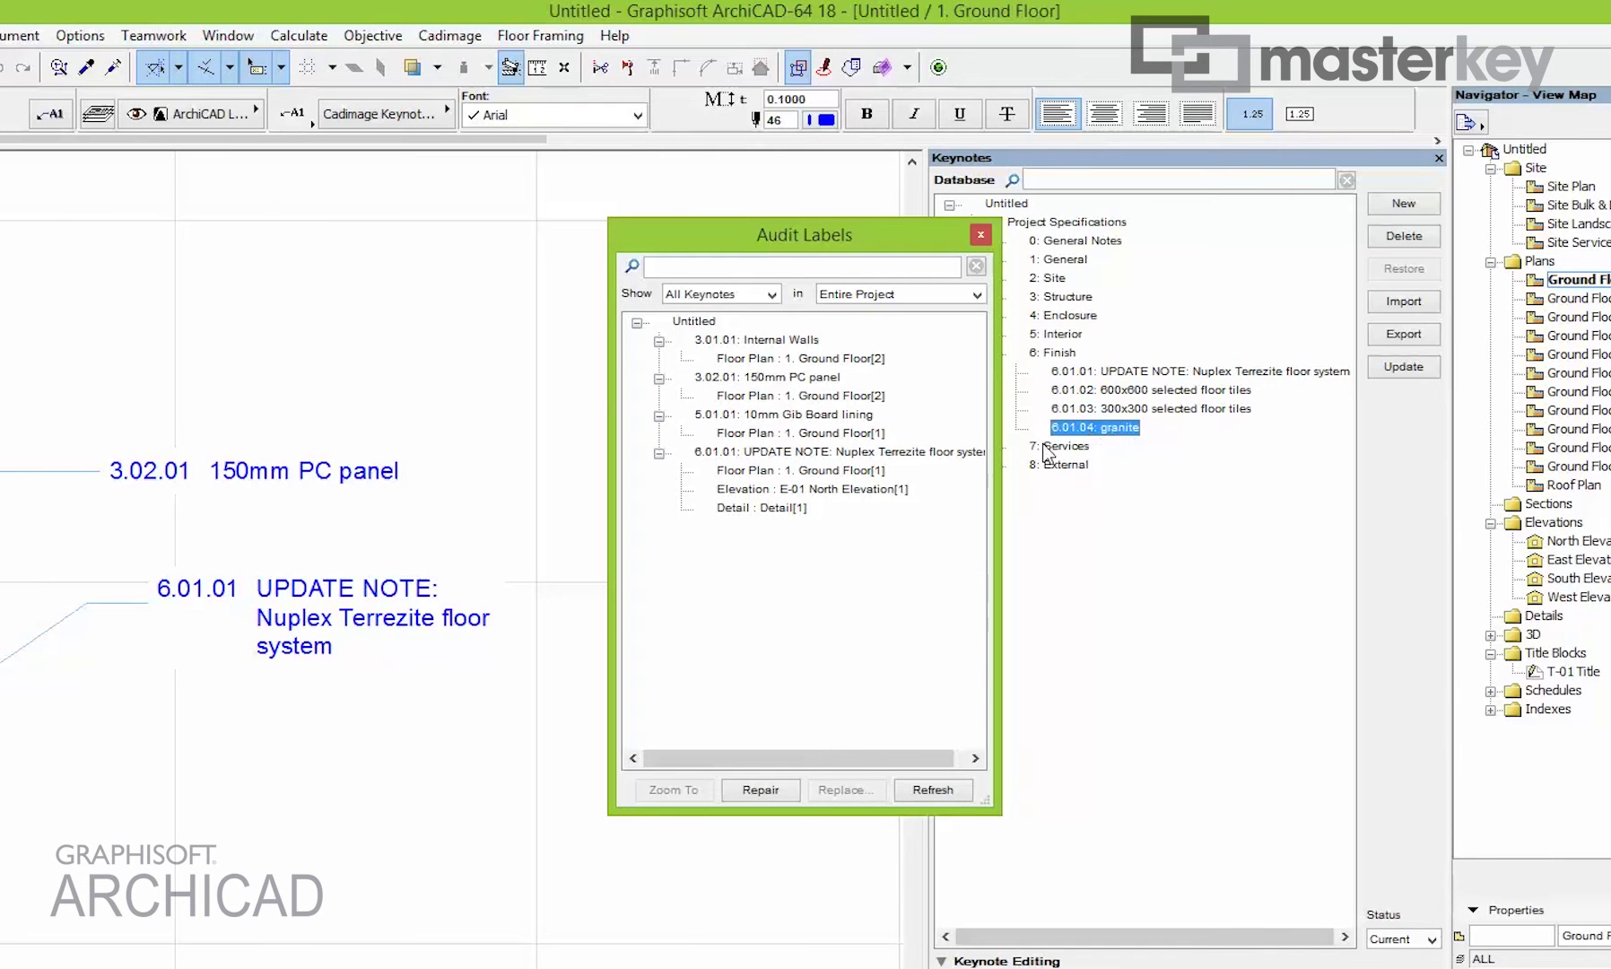
pyautogui.click(744, 452)
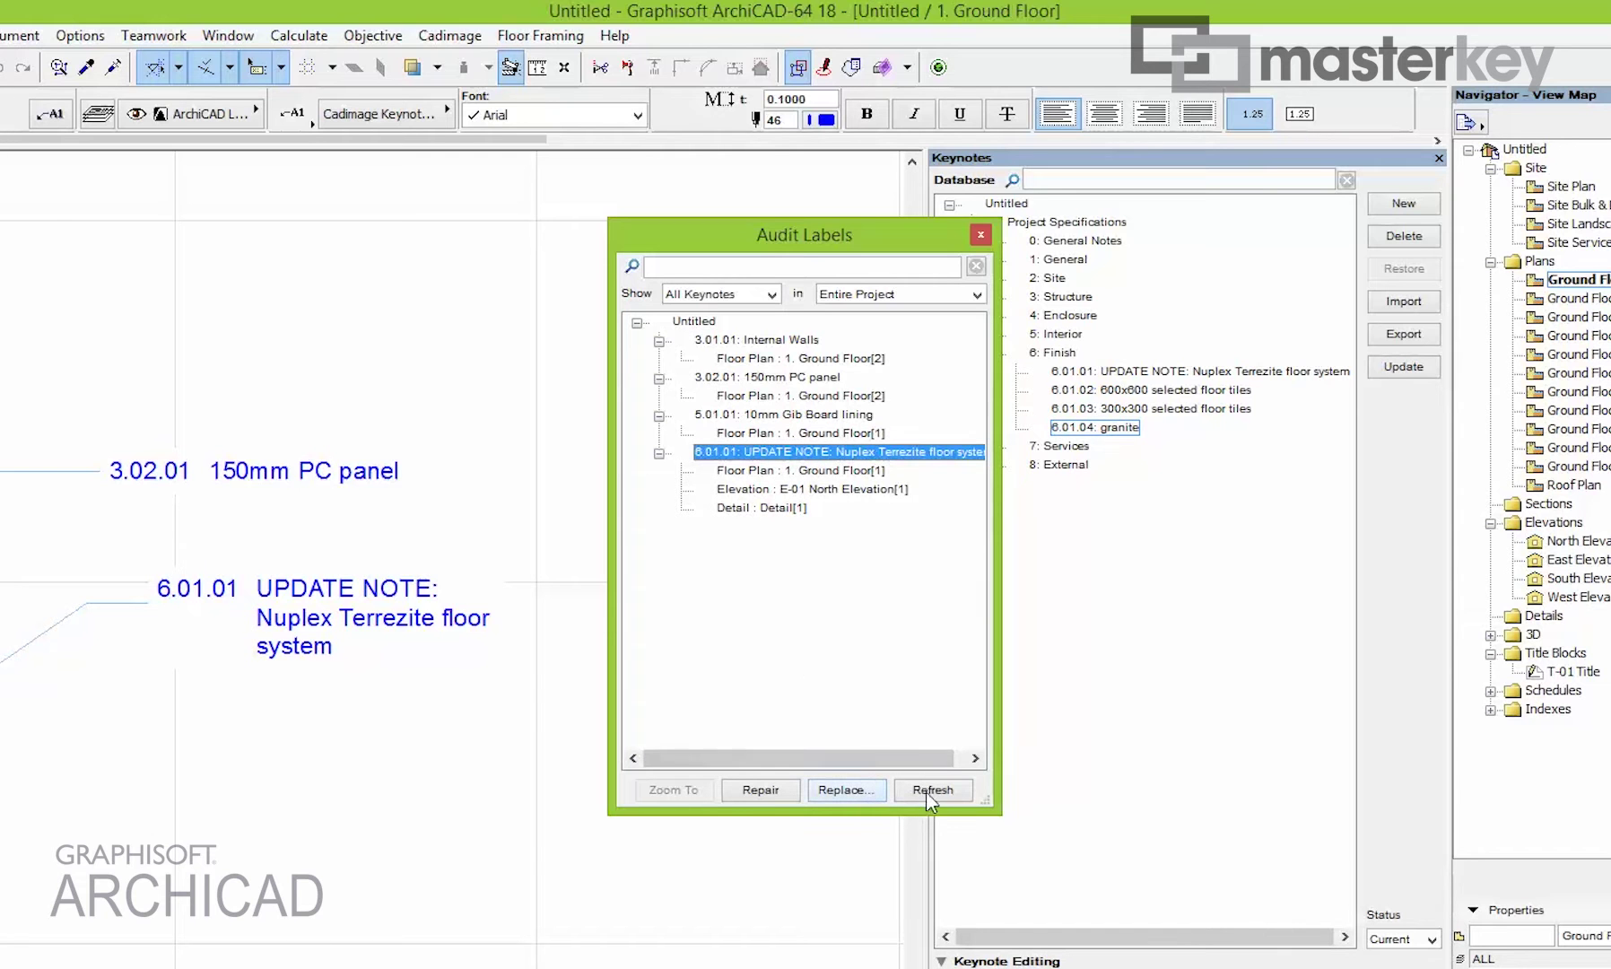
pyautogui.click(840, 794)
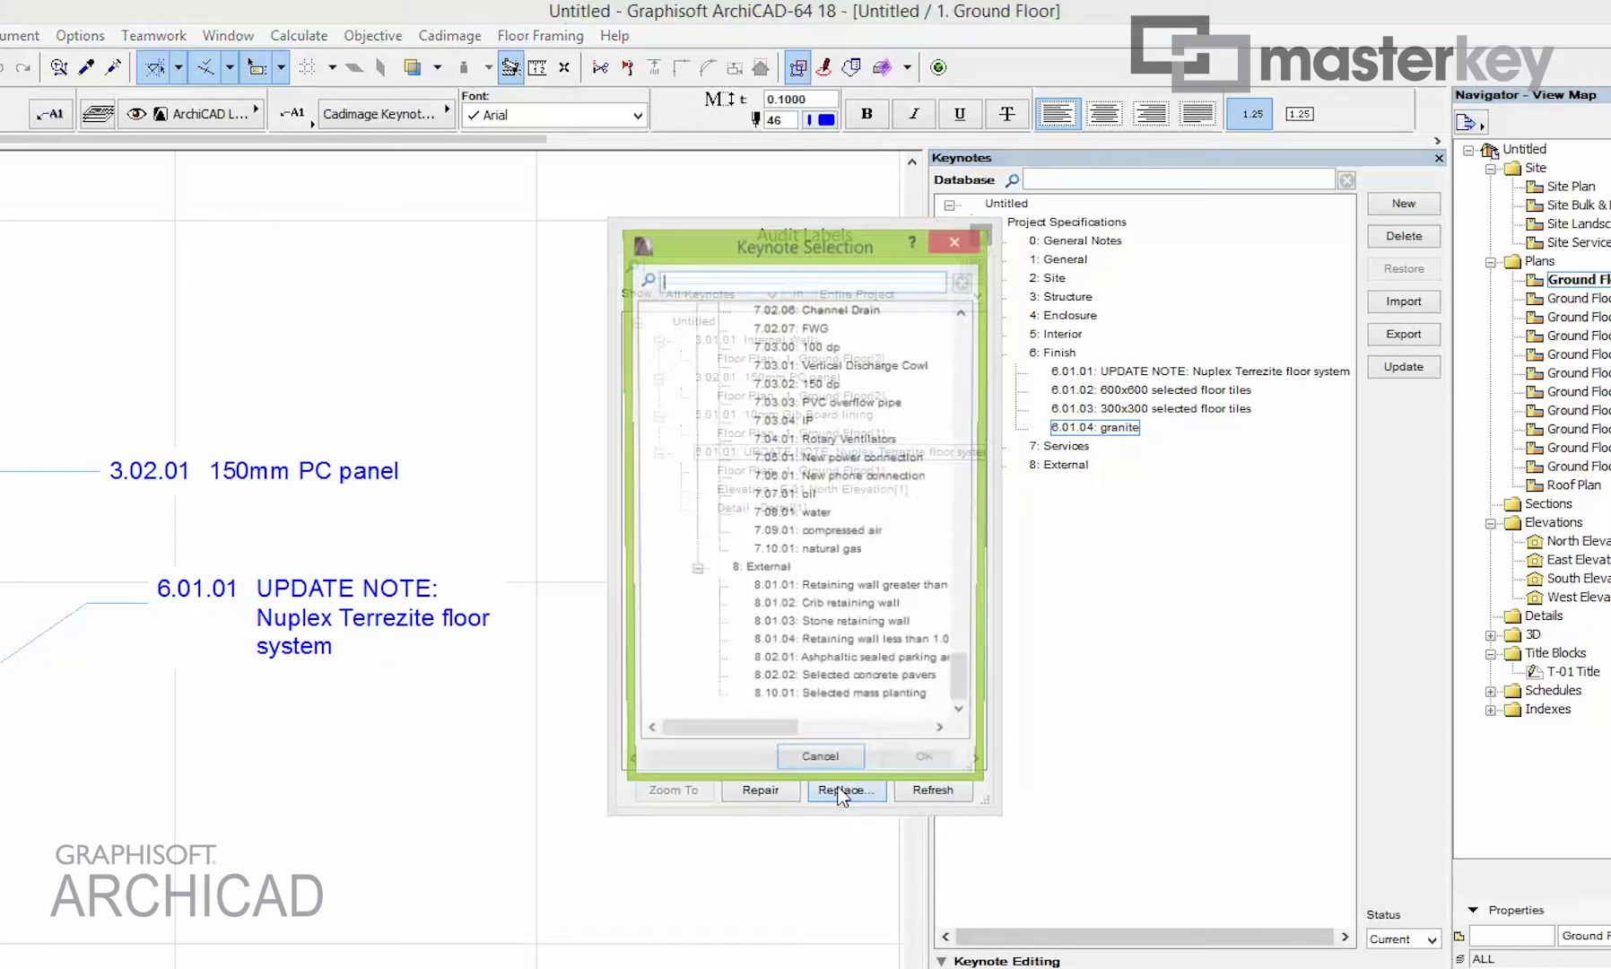
pyautogui.scroll(-15, 841, 780)
pyautogui.scroll(7, 964, 691)
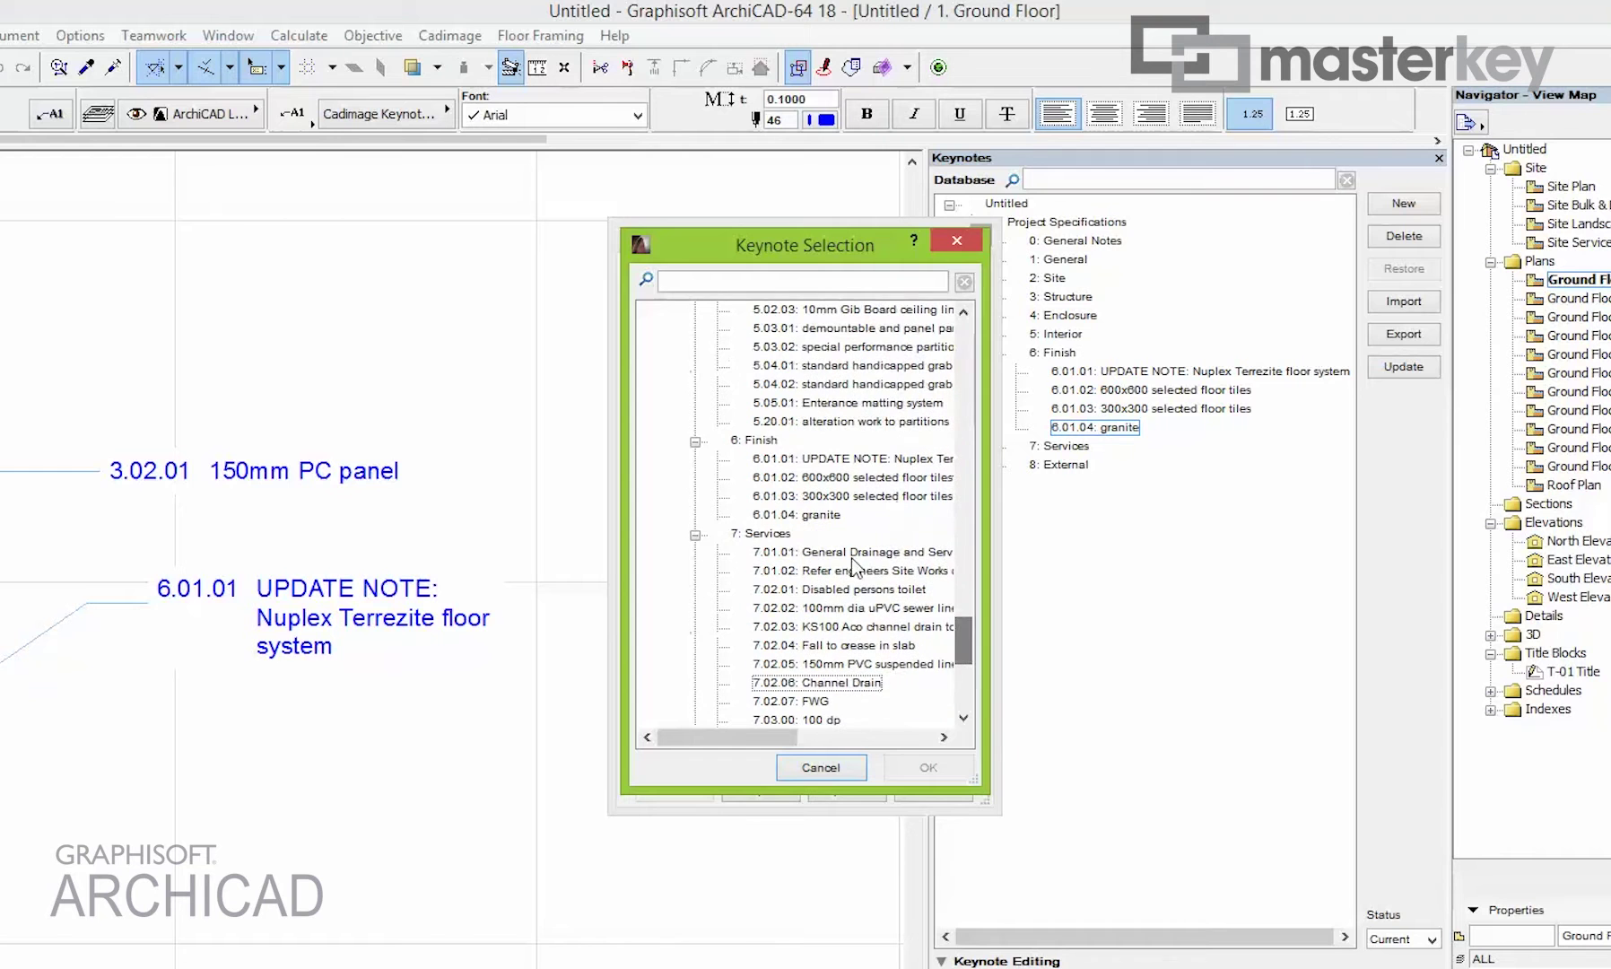
pyautogui.click(797, 514)
pyautogui.click(937, 775)
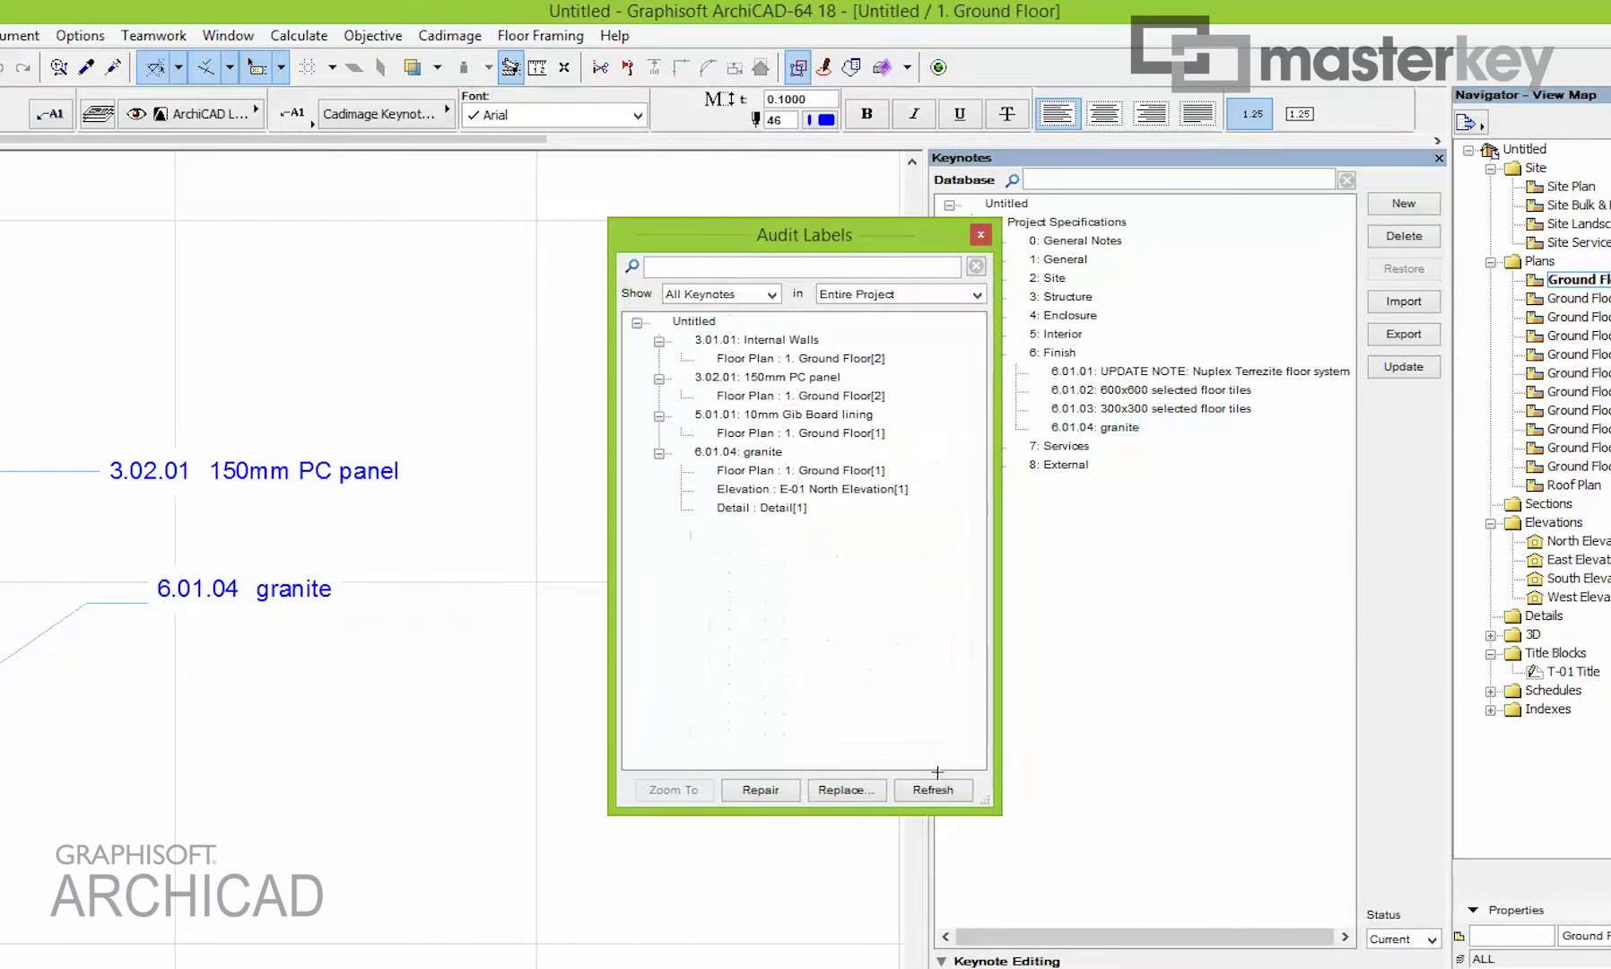
pyautogui.doubleClick(1565, 541)
pyautogui.scroll(2, 328, 620)
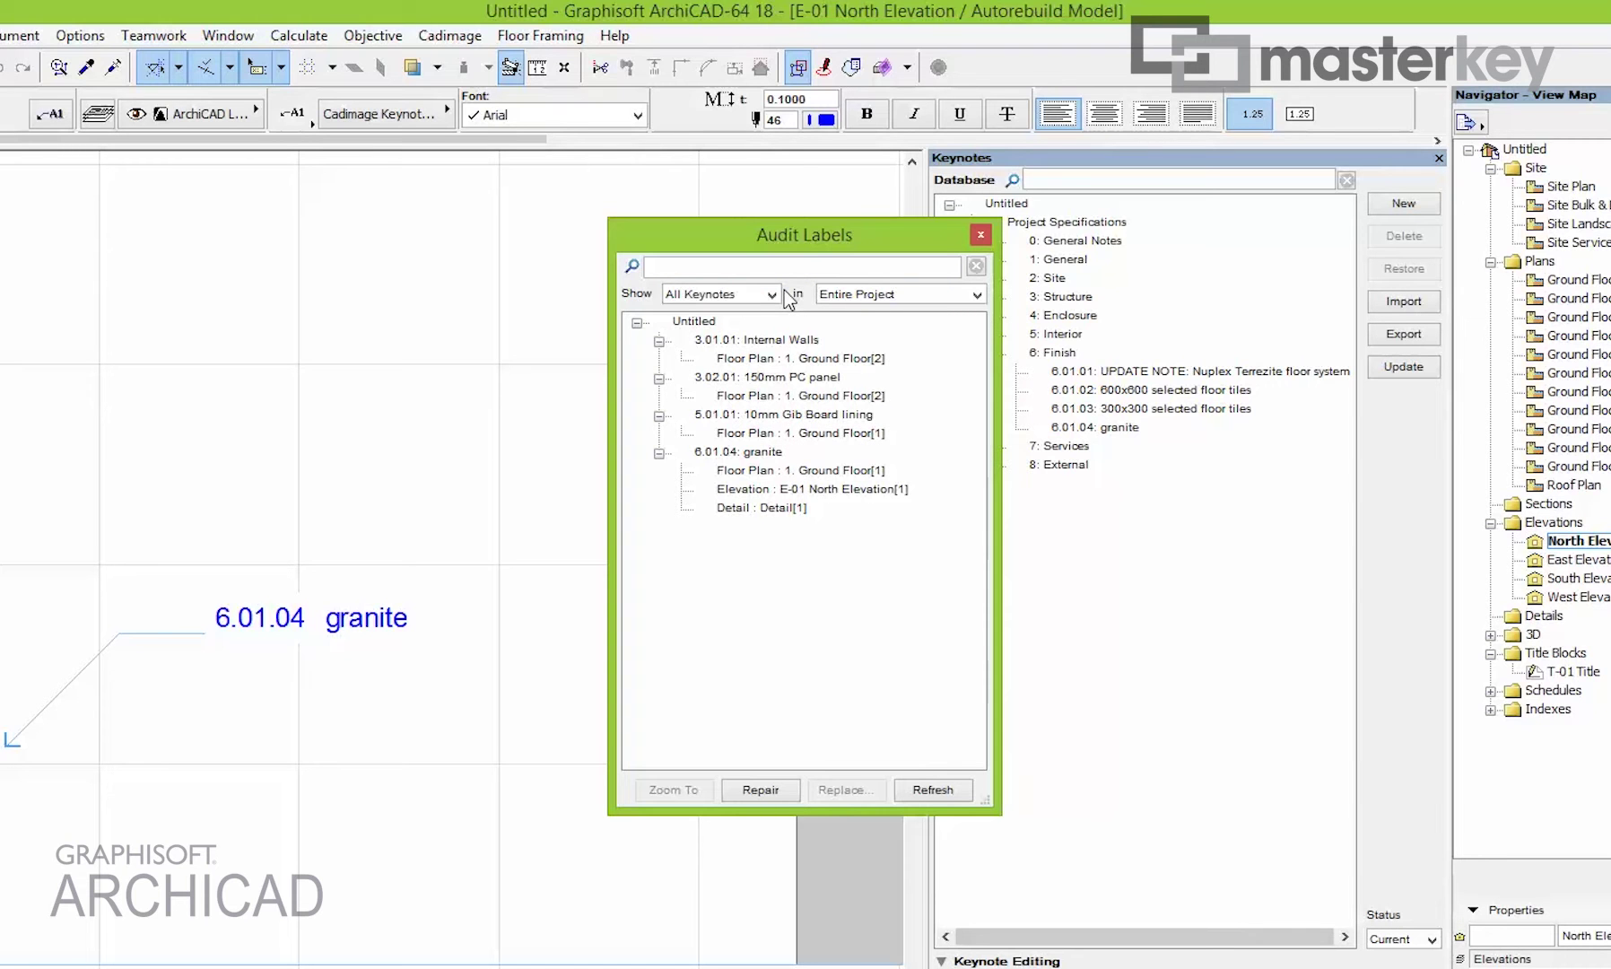
# Zoom from the label audit to the 3.02.01: 150mm PC panel labels on the ground floor plan.
pyautogui.click(767, 377)
pyautogui.click(722, 396)
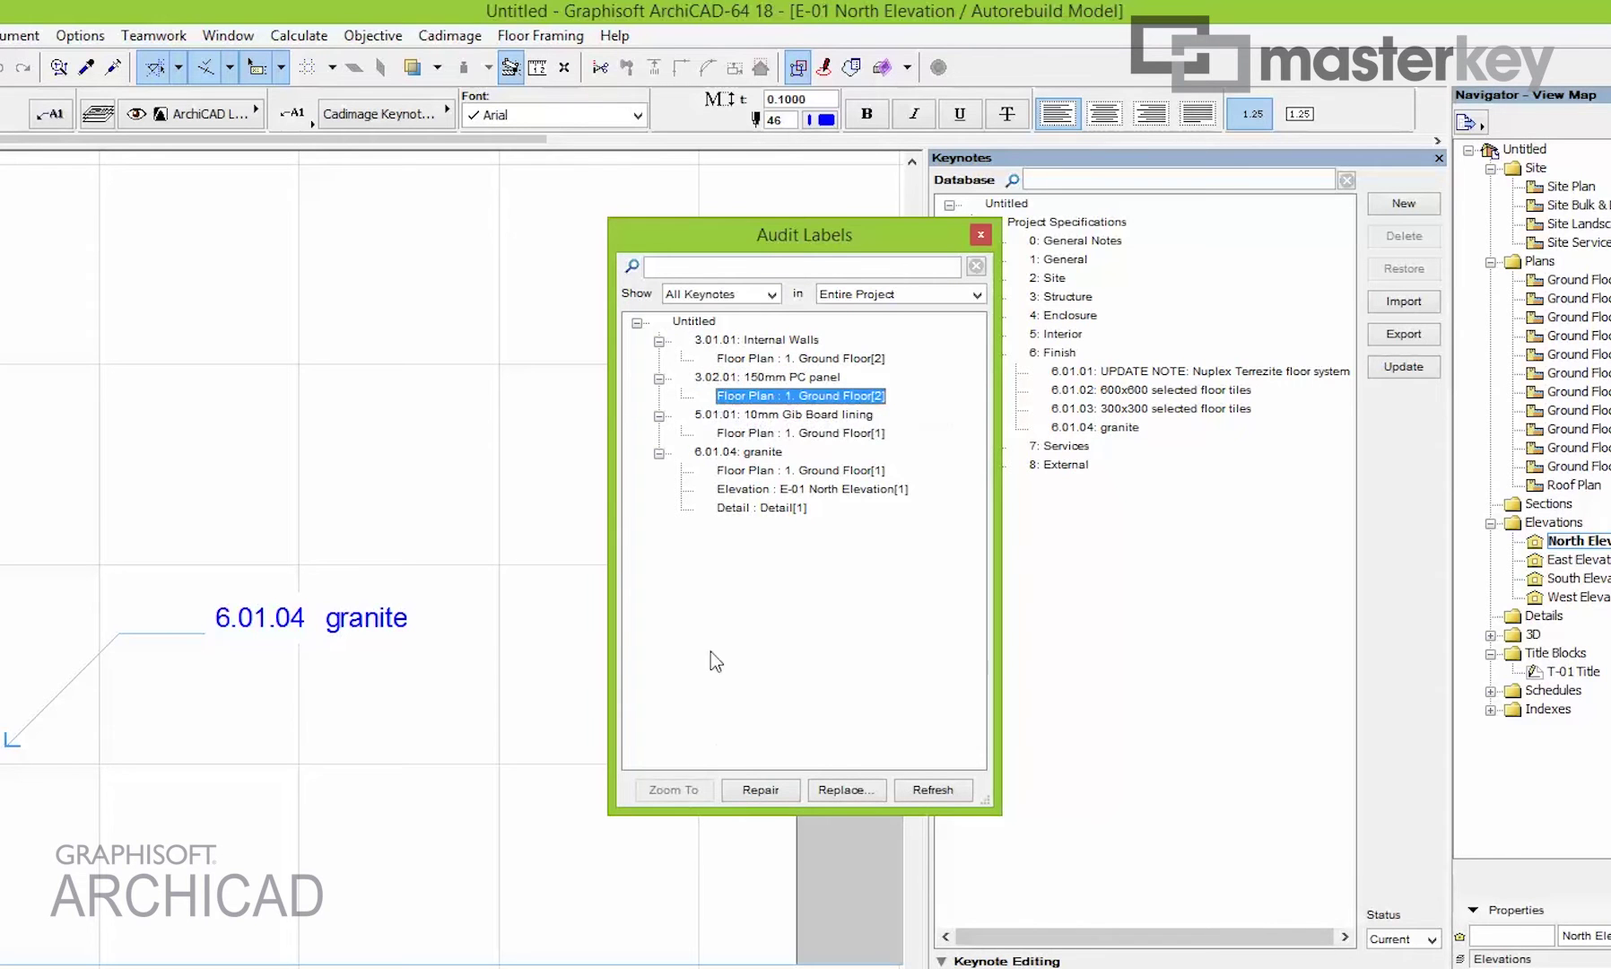
pyautogui.click(668, 790)
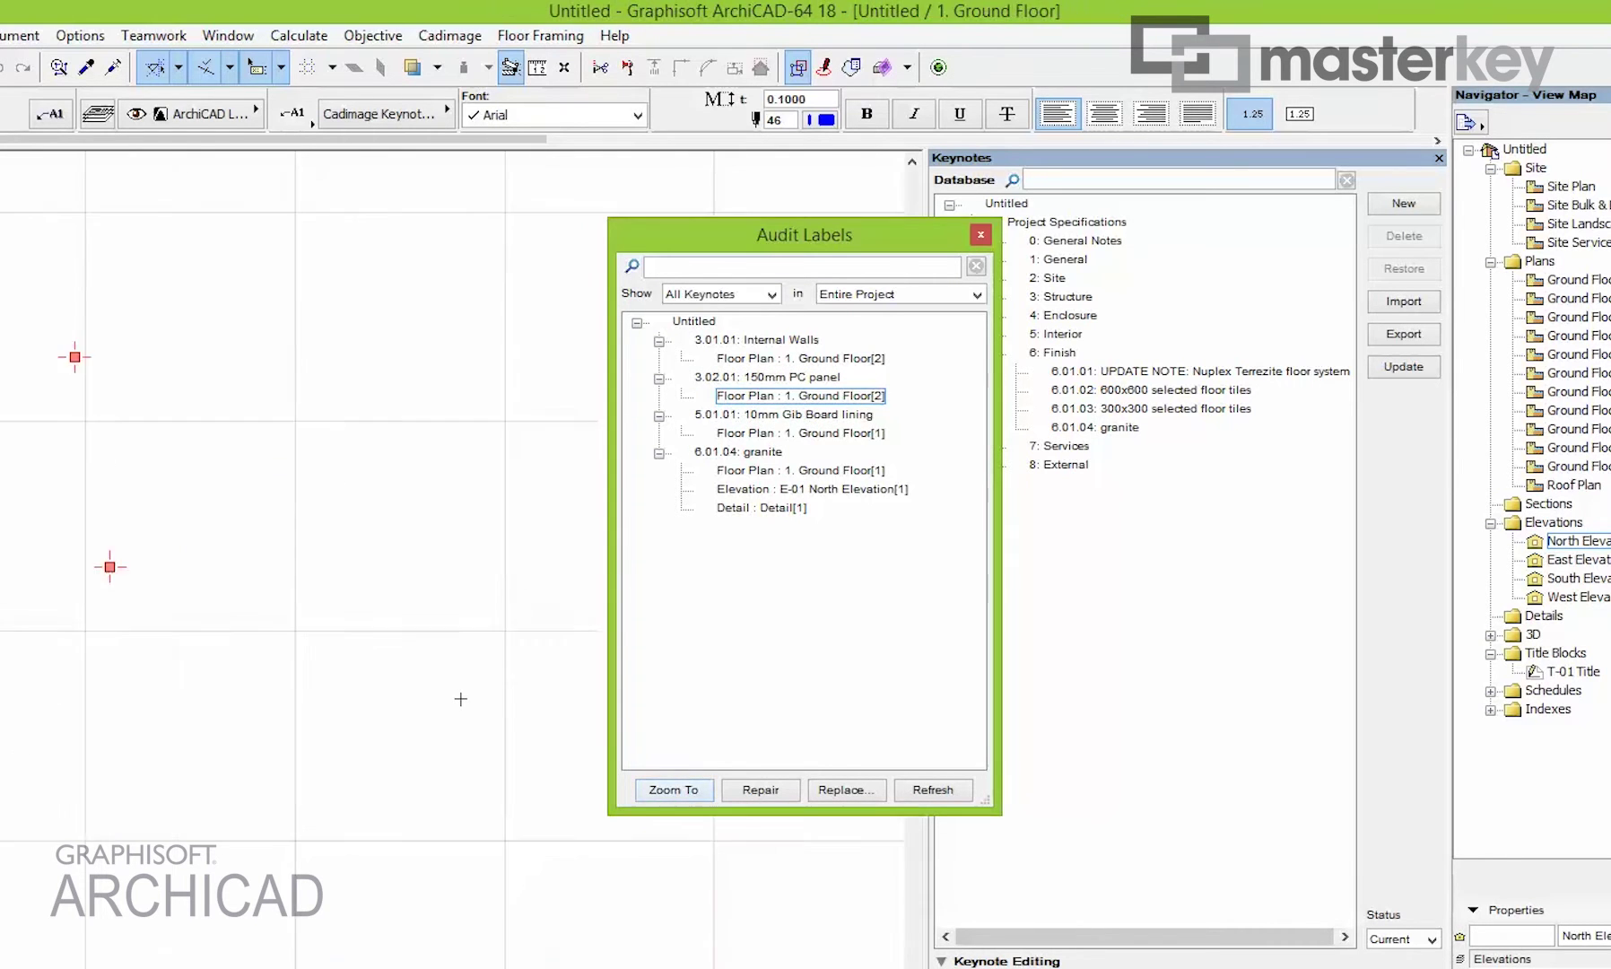
pyautogui.moveTo(460, 700); pyautogui.dragTo(312, 667, button='middle')
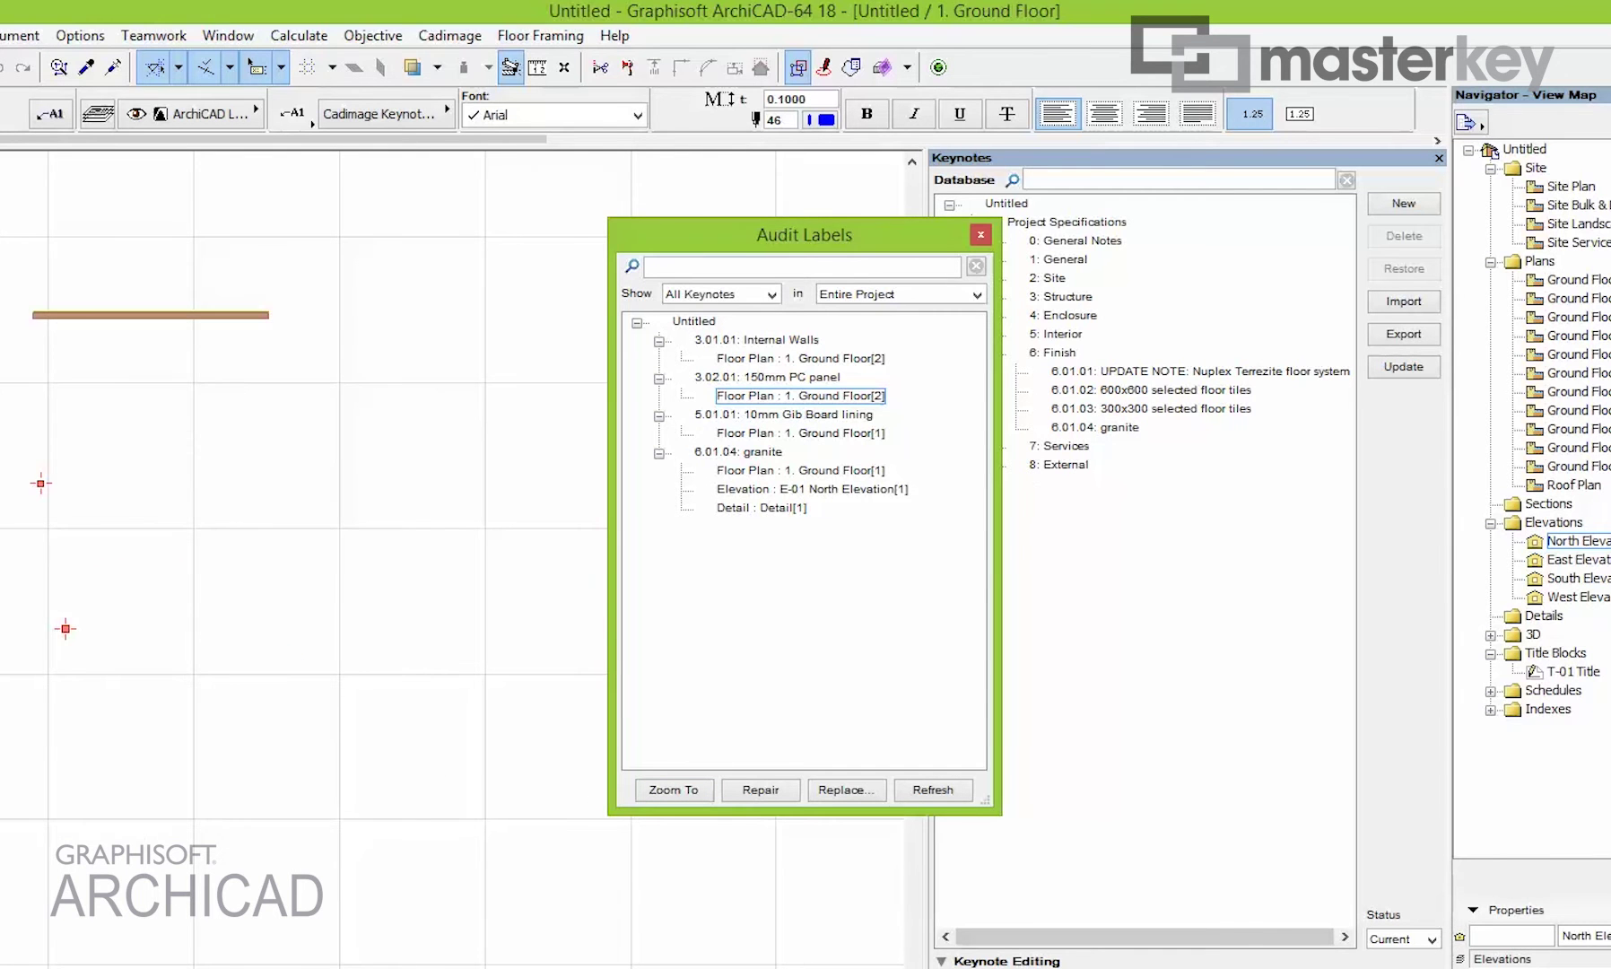
pyautogui.scroll(5, 218, 572)
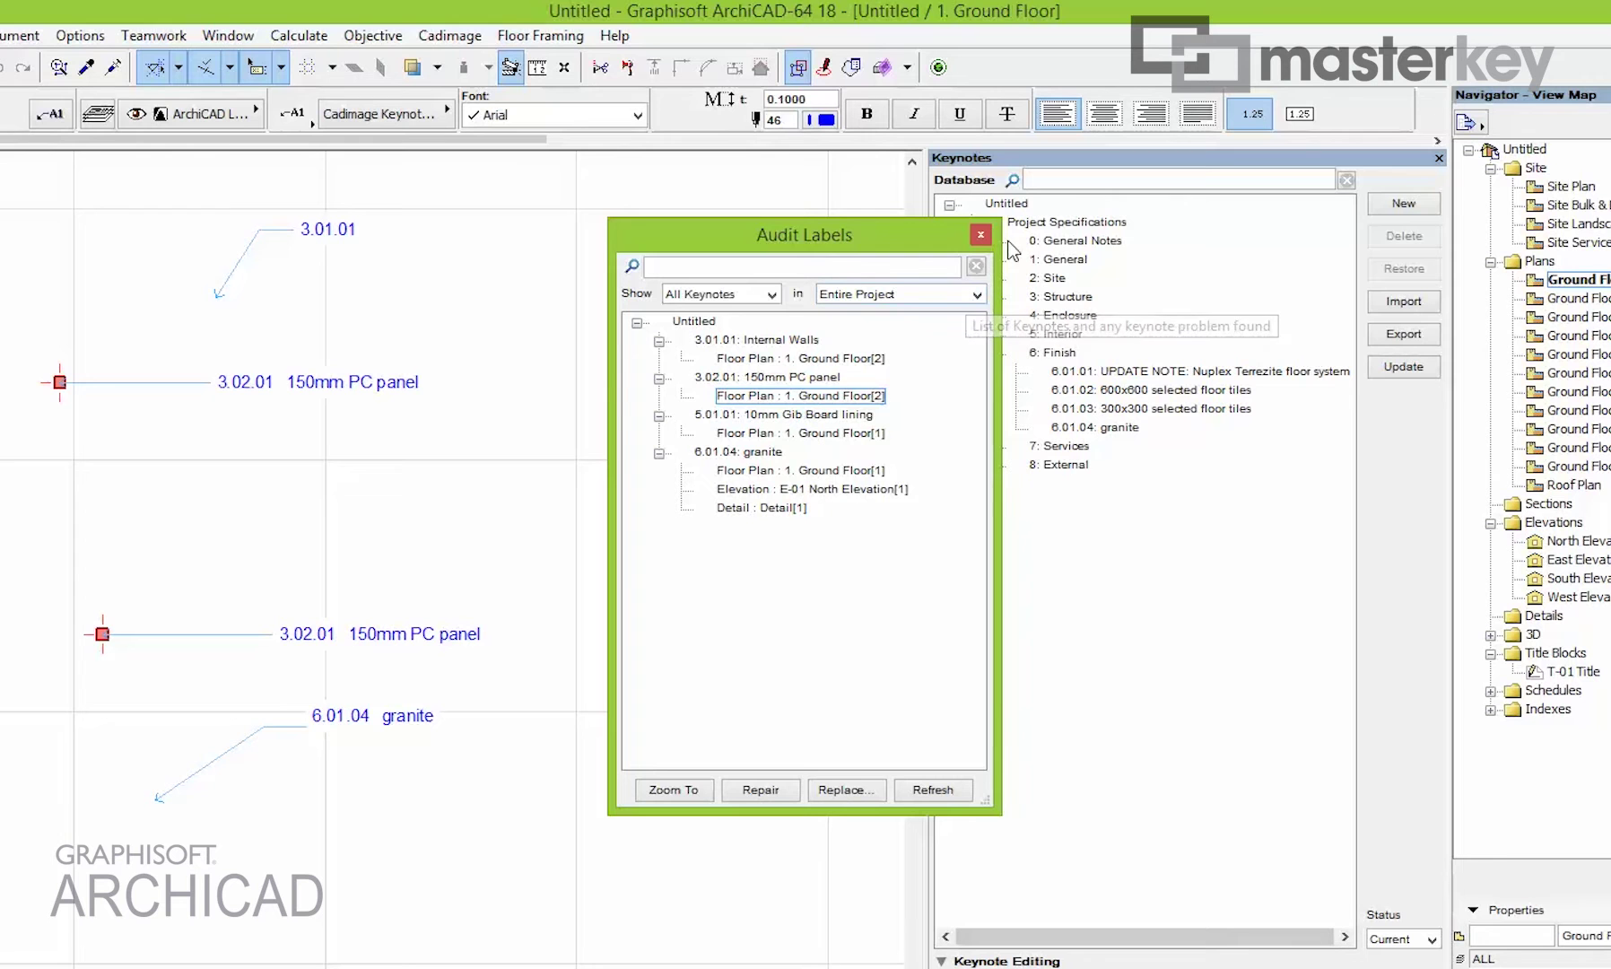
# Close the label audit and add a Finish keynote after 6.01.04: granite, titled "wOODEN fLOOR" with the description "LONG DESCRIPTION".
pyautogui.click(745, 434)
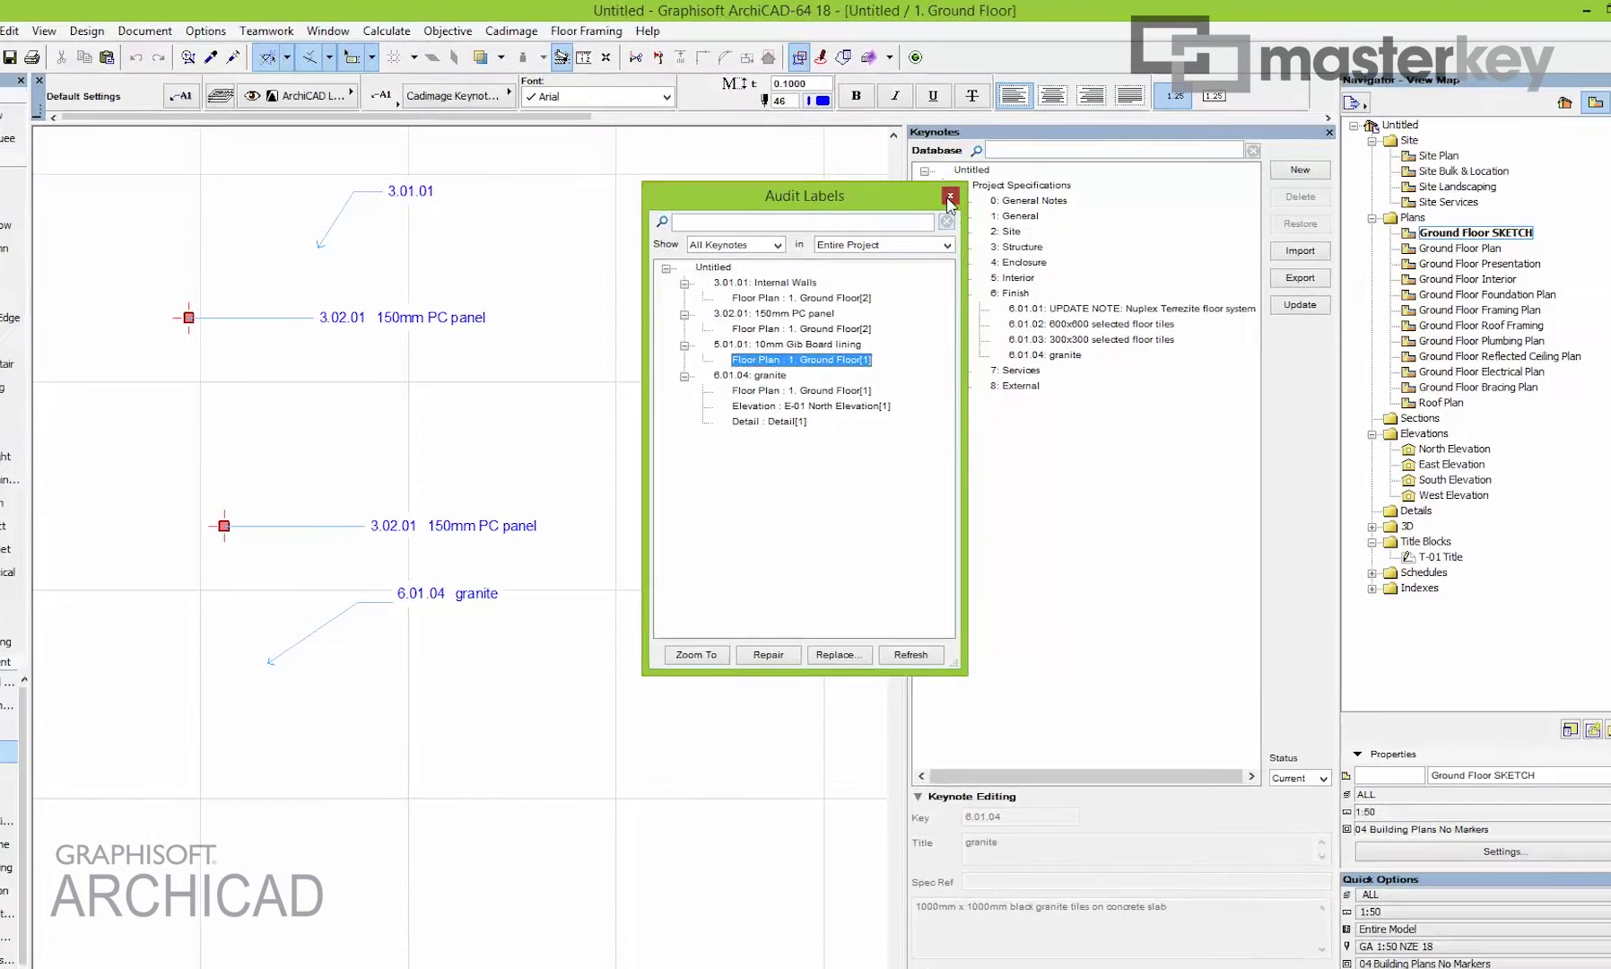
pyautogui.click(950, 196)
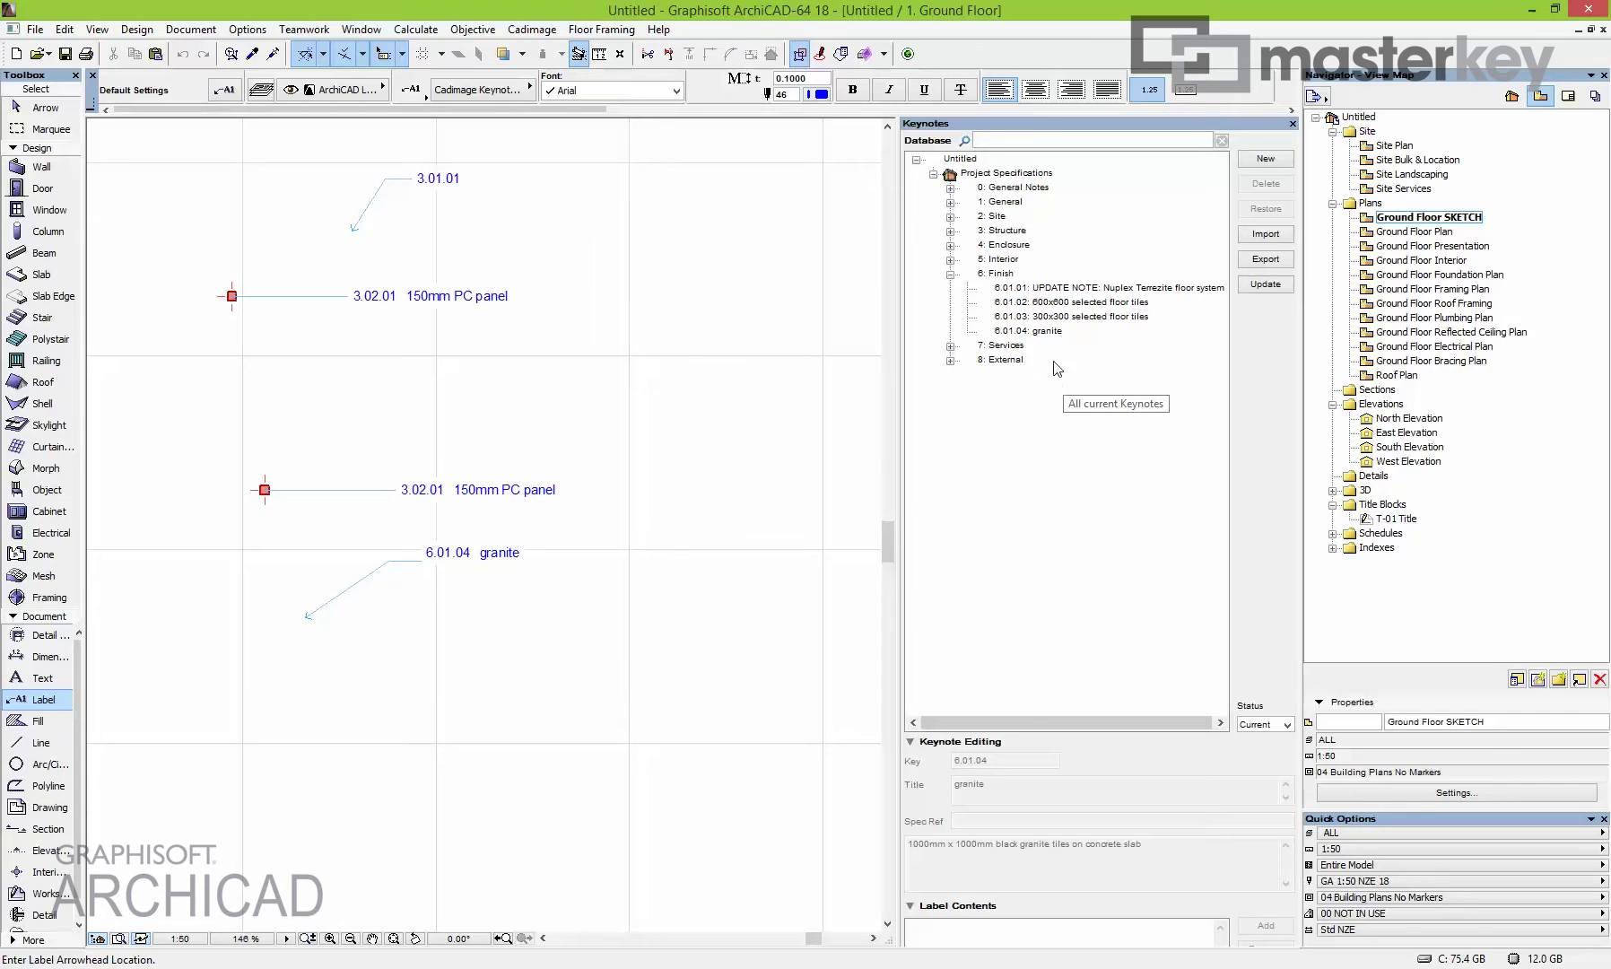
pyautogui.click(1033, 331)
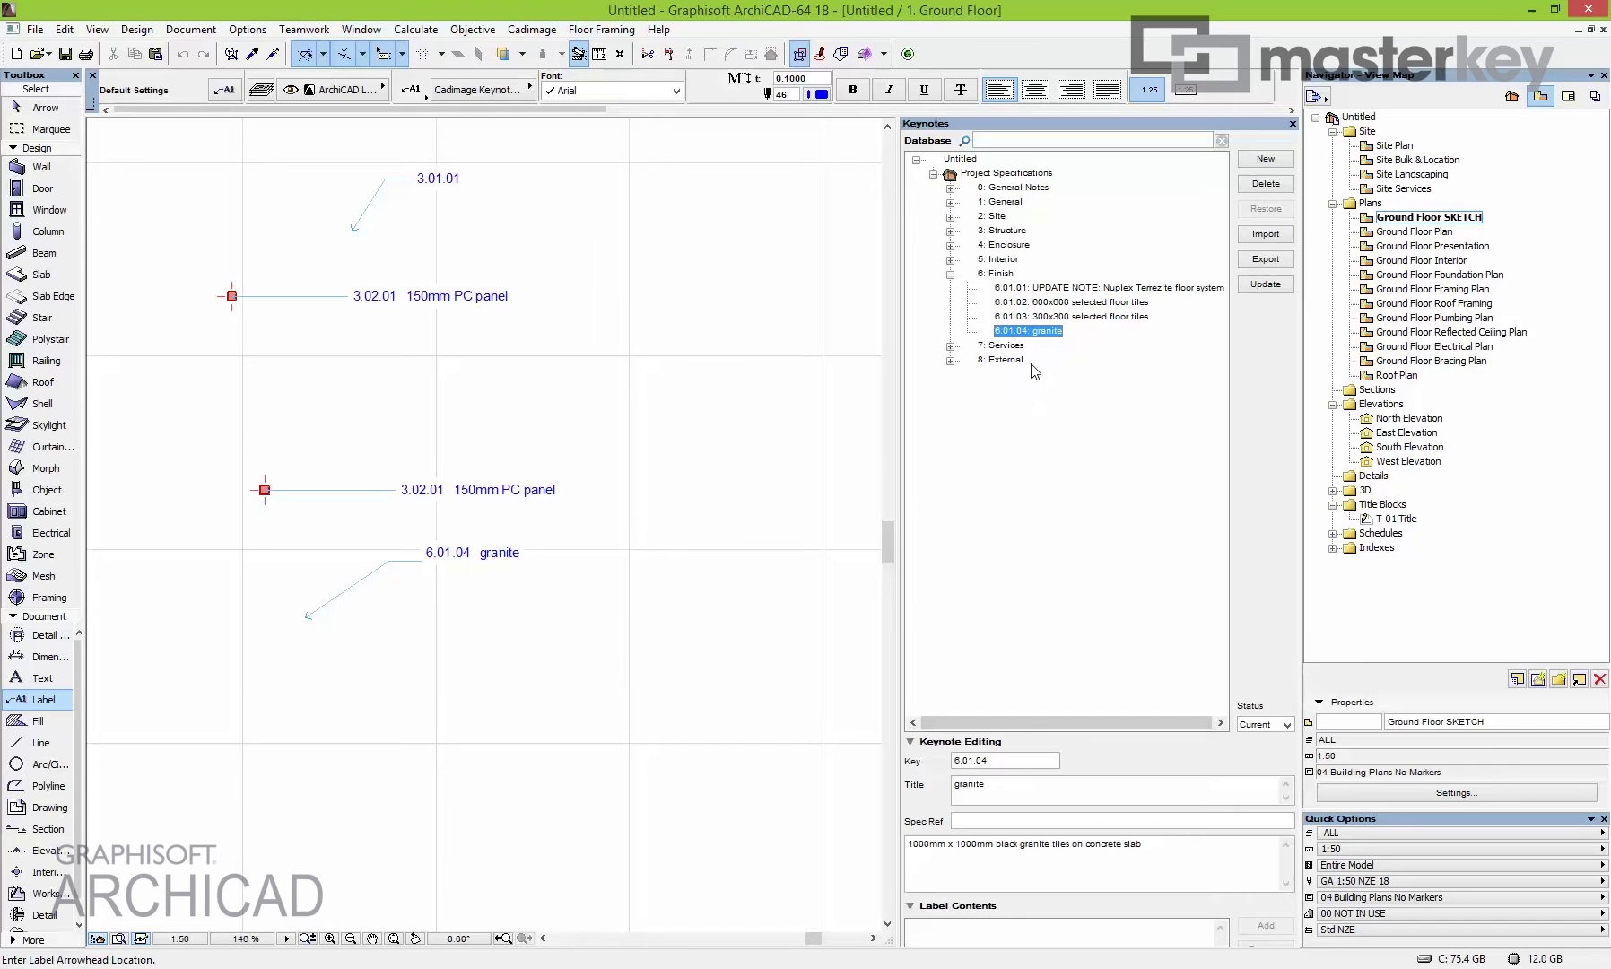
pyautogui.click(1261, 162)
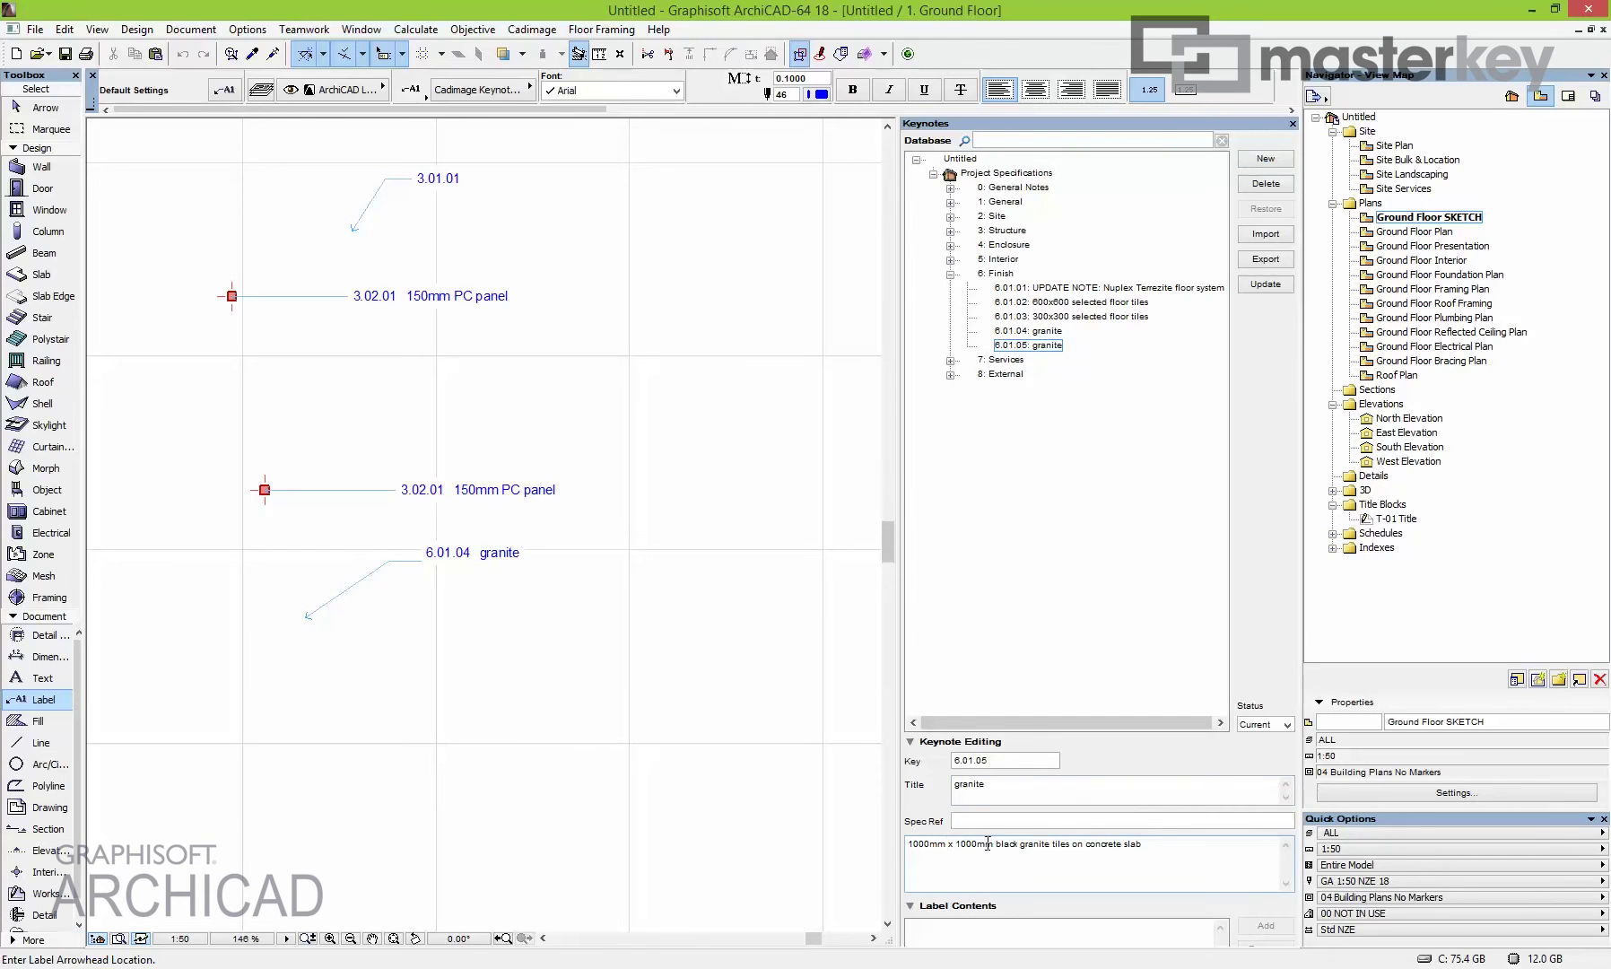
pyautogui.doubleClick(1074, 794)
pyautogui.write('wOODEN fLOOR')
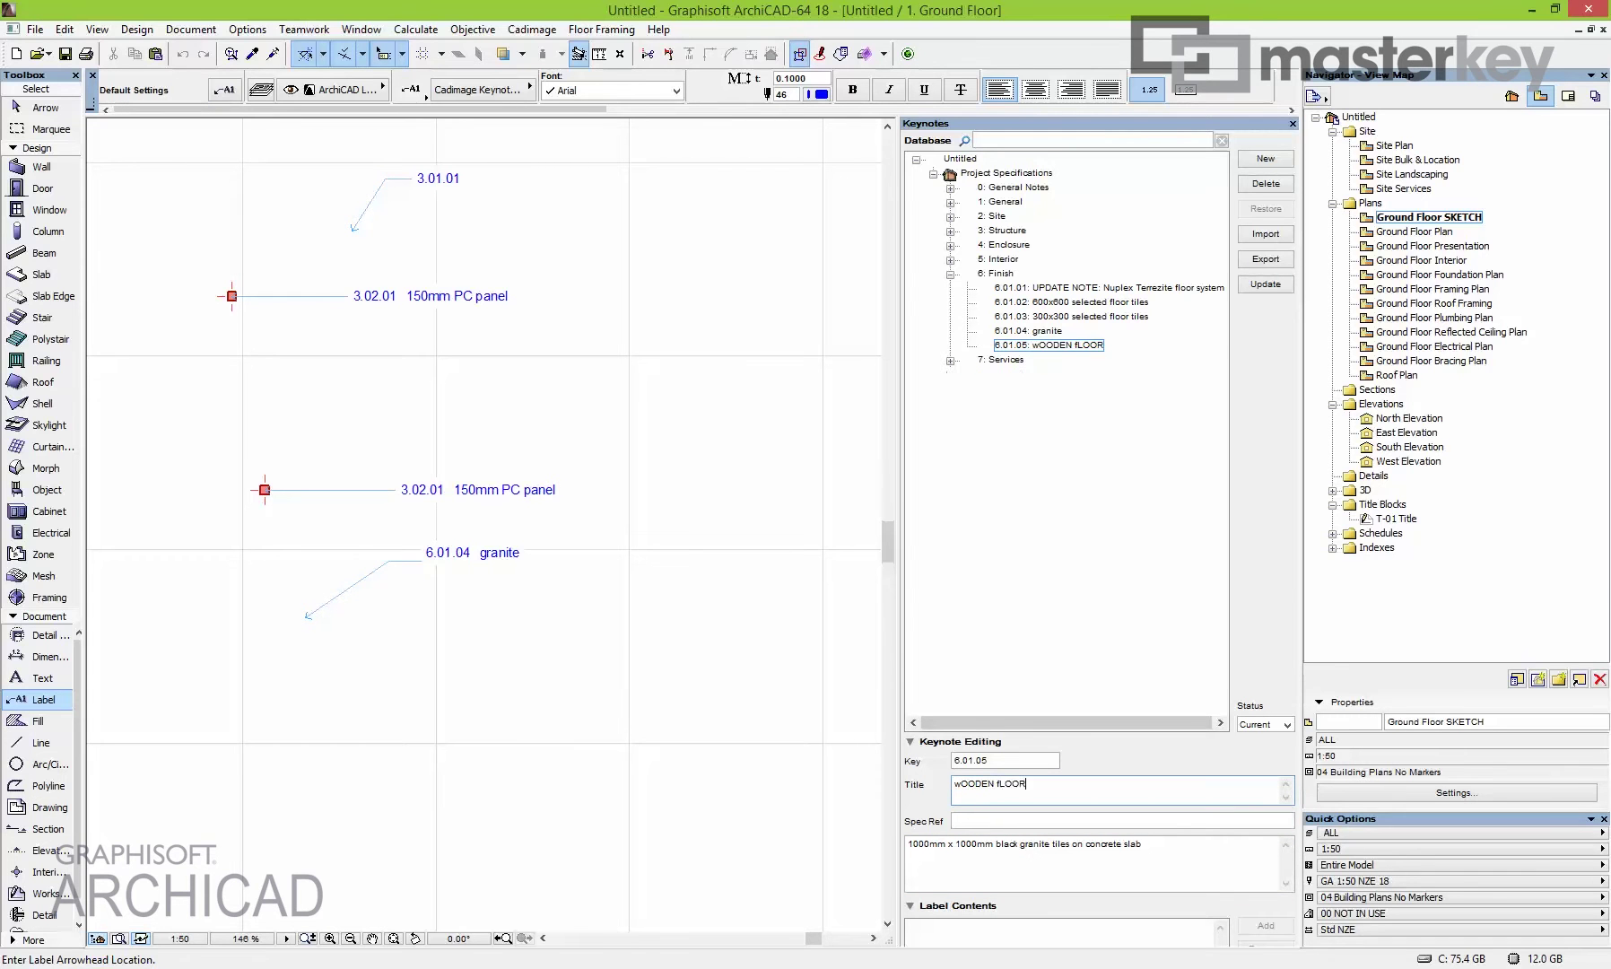
pyautogui.press('Tab')
pyautogui.press('Tab')
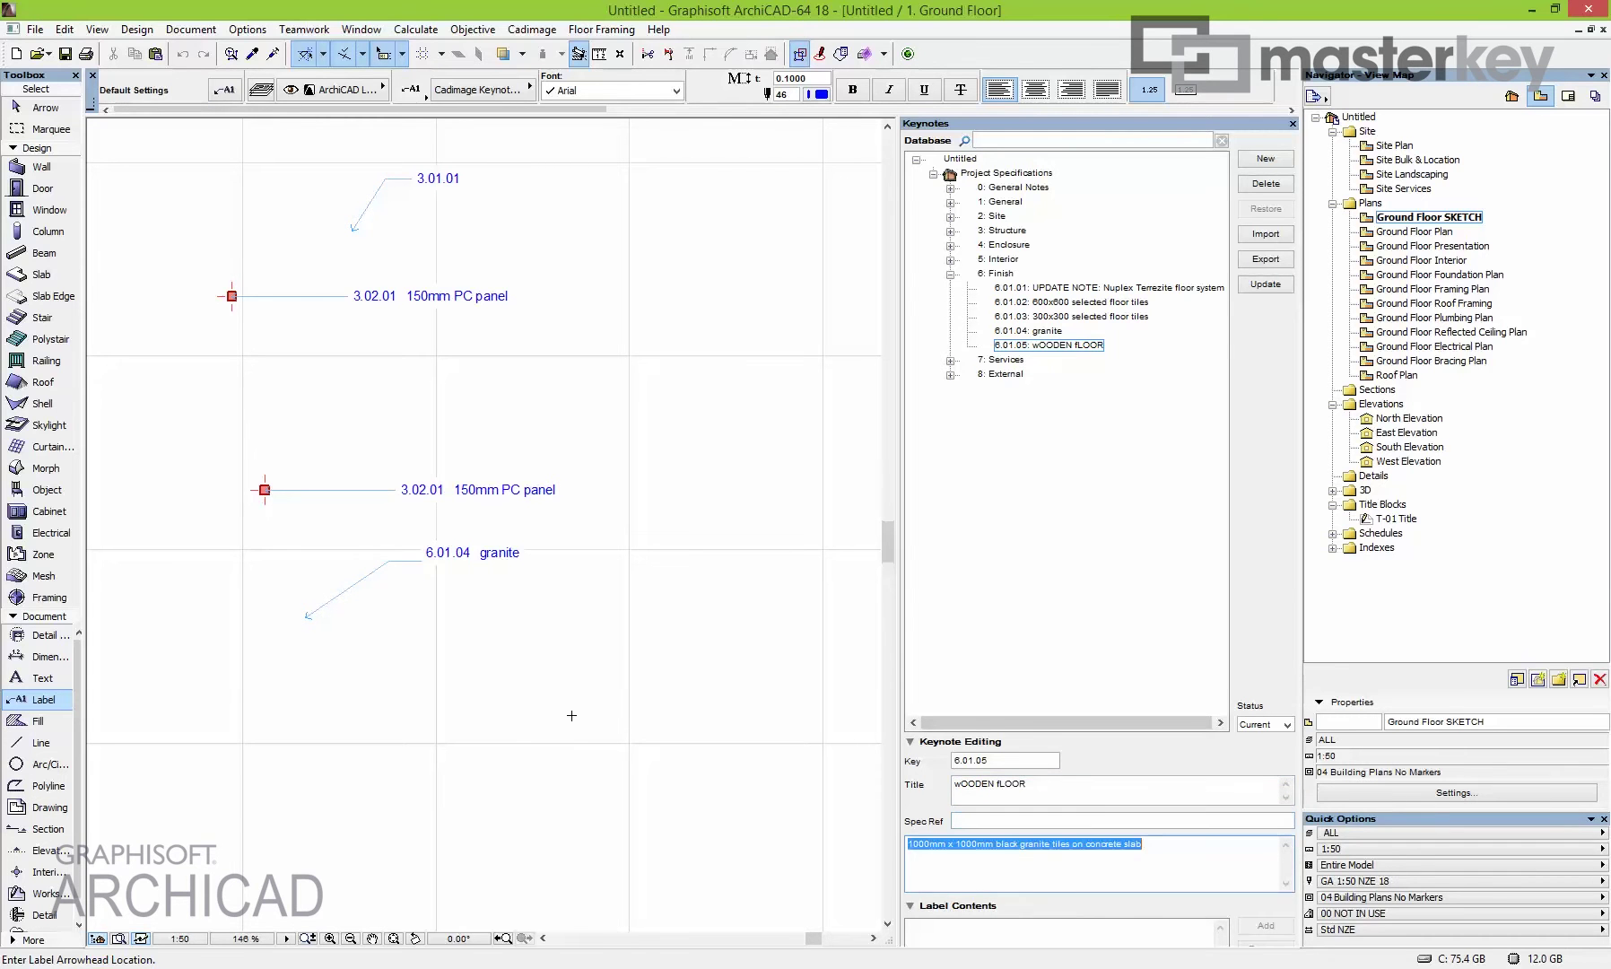
pyautogui.write('LONG DESCRIPTION')
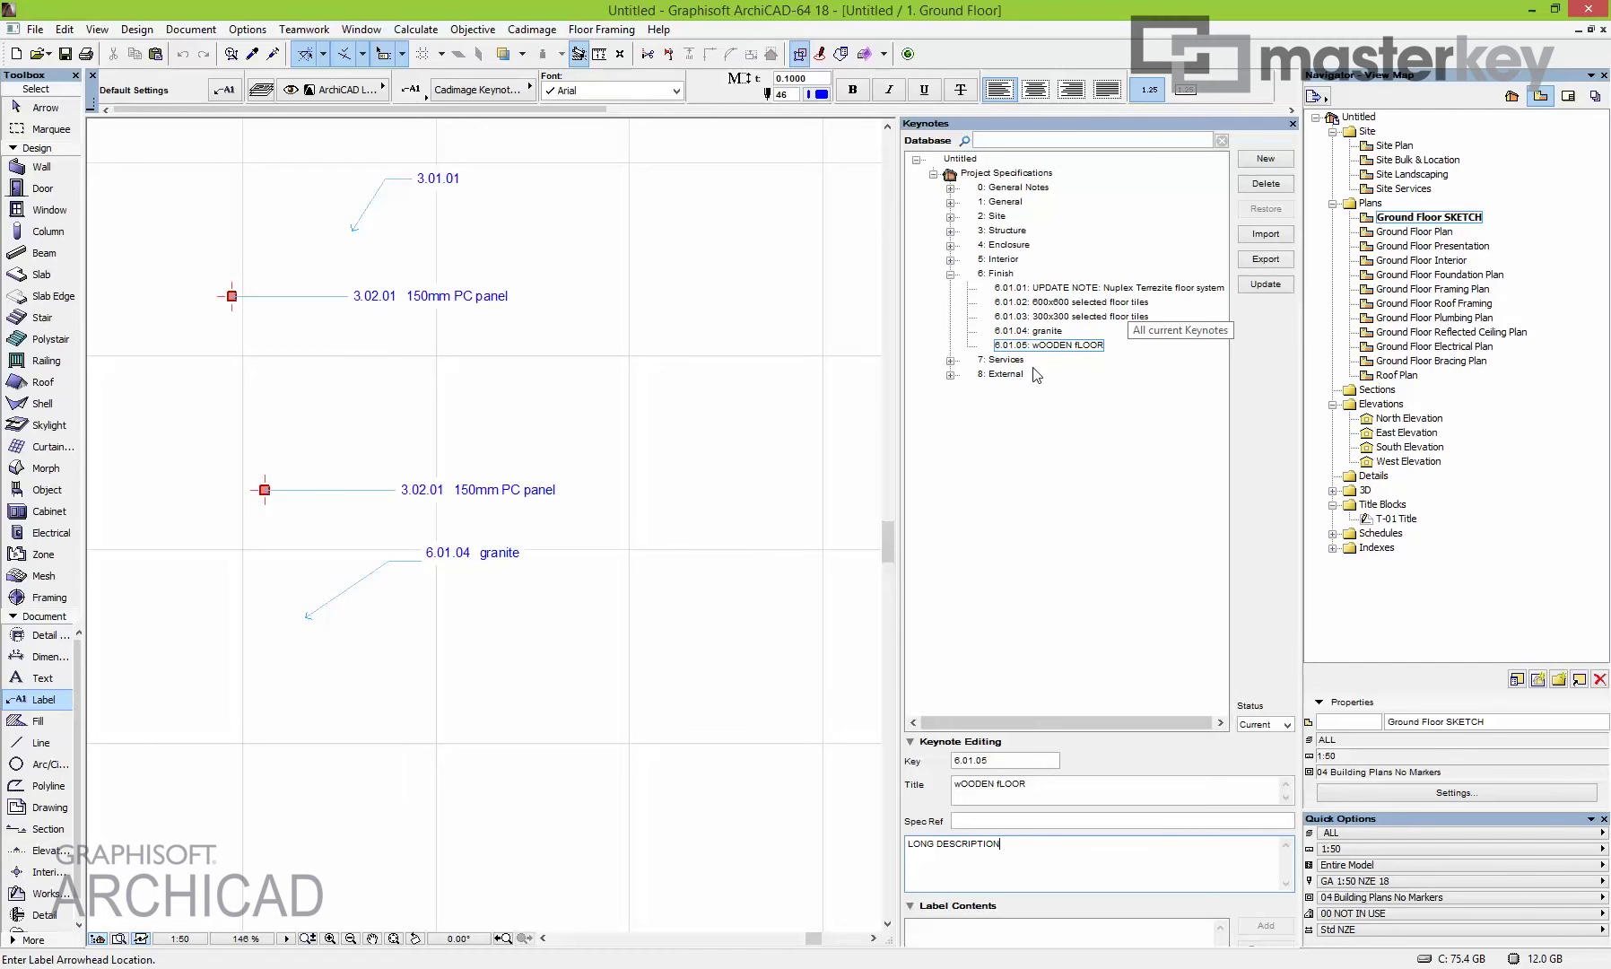
# Place a leader label for the wOODEN fLOOR keynote below the granite label on the ground floor plan.
pyautogui.click(1075, 346)
pyautogui.click(516, 680)
pyautogui.click(555, 635)
pyautogui.click(646, 635)
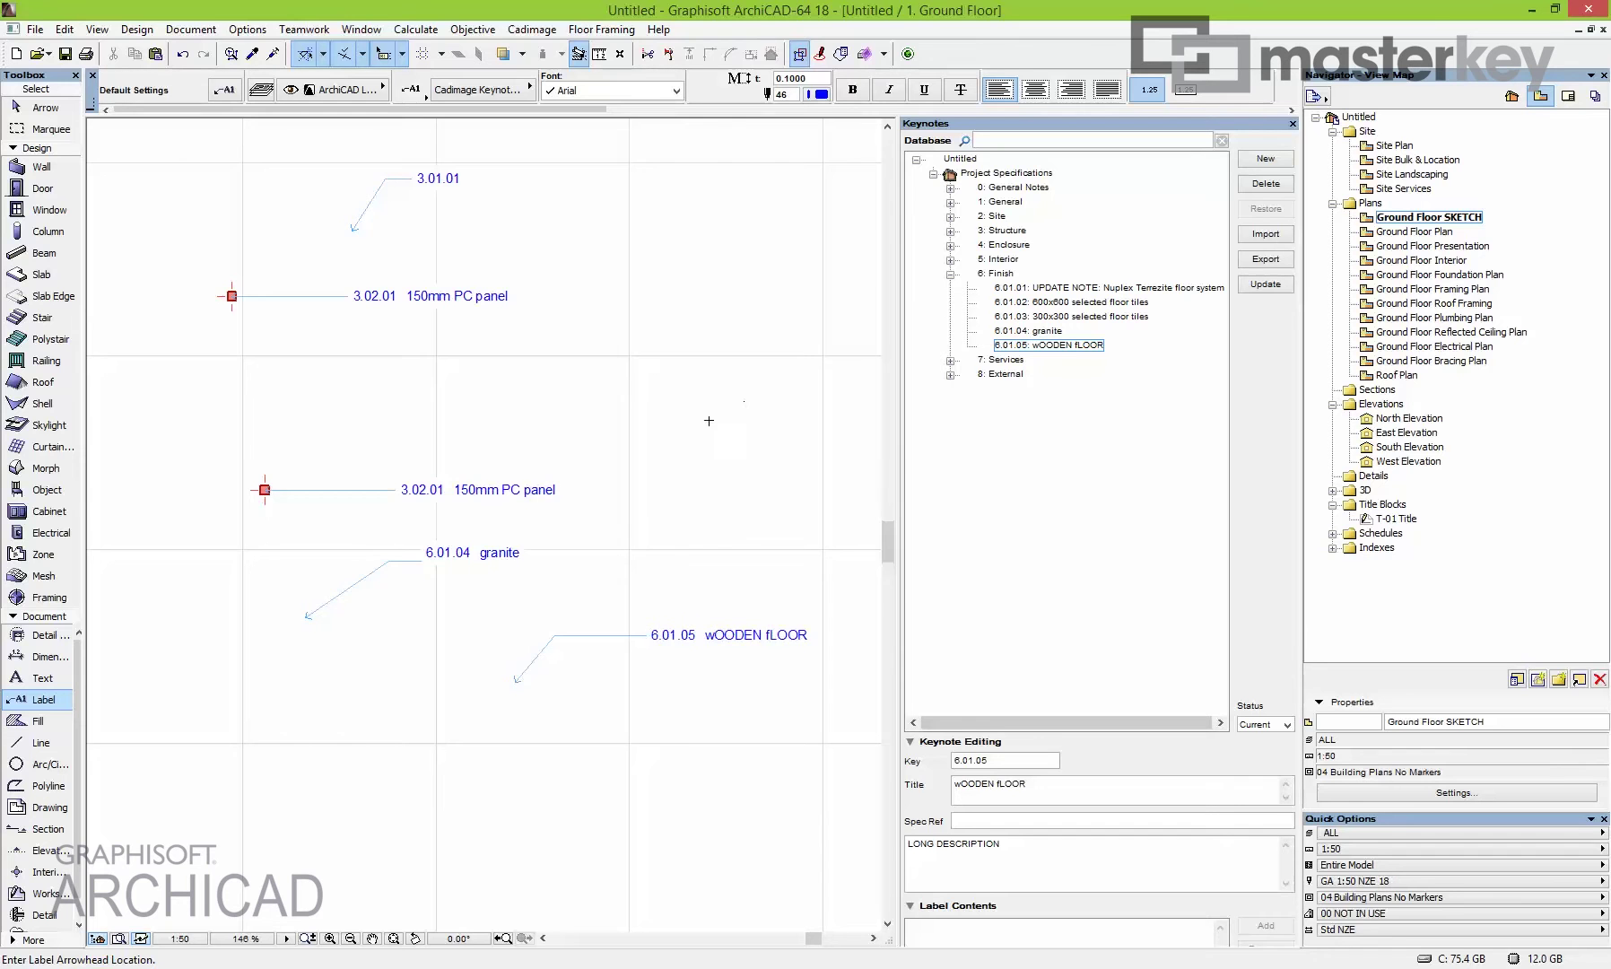
# Open the 102 Ground Floor Plan layout from the layout book.
pyautogui.scroll(-2, 709, 420)
pyautogui.moveTo(695, 425); pyautogui.dragTo(616, 592, button='middle')
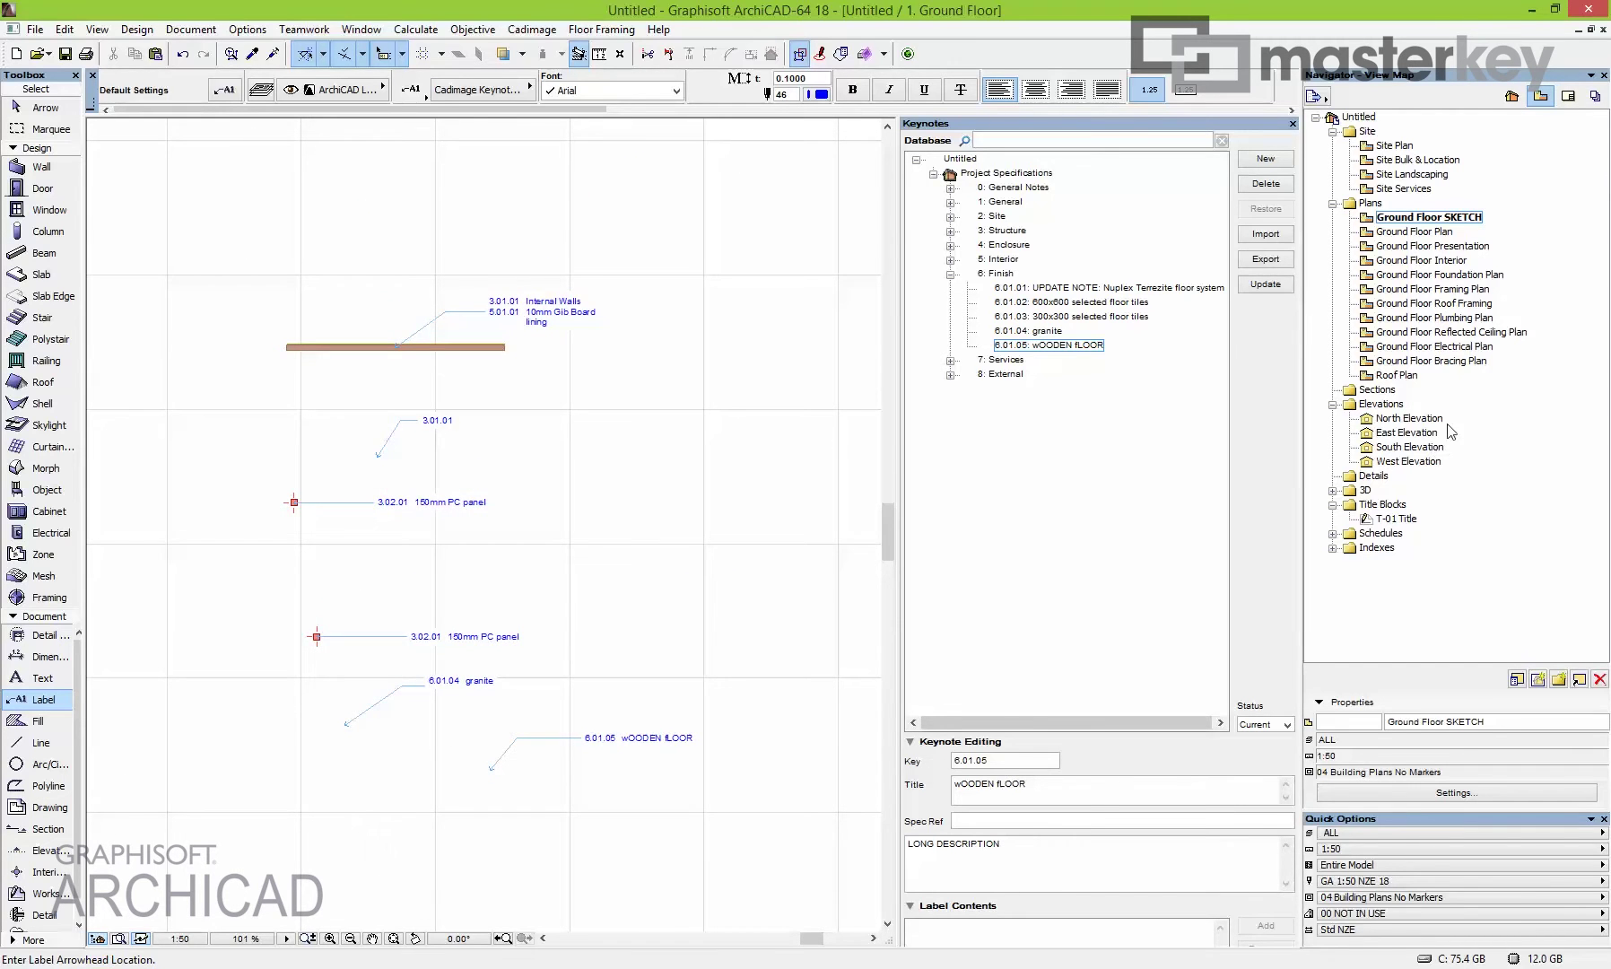
pyautogui.click(1568, 96)
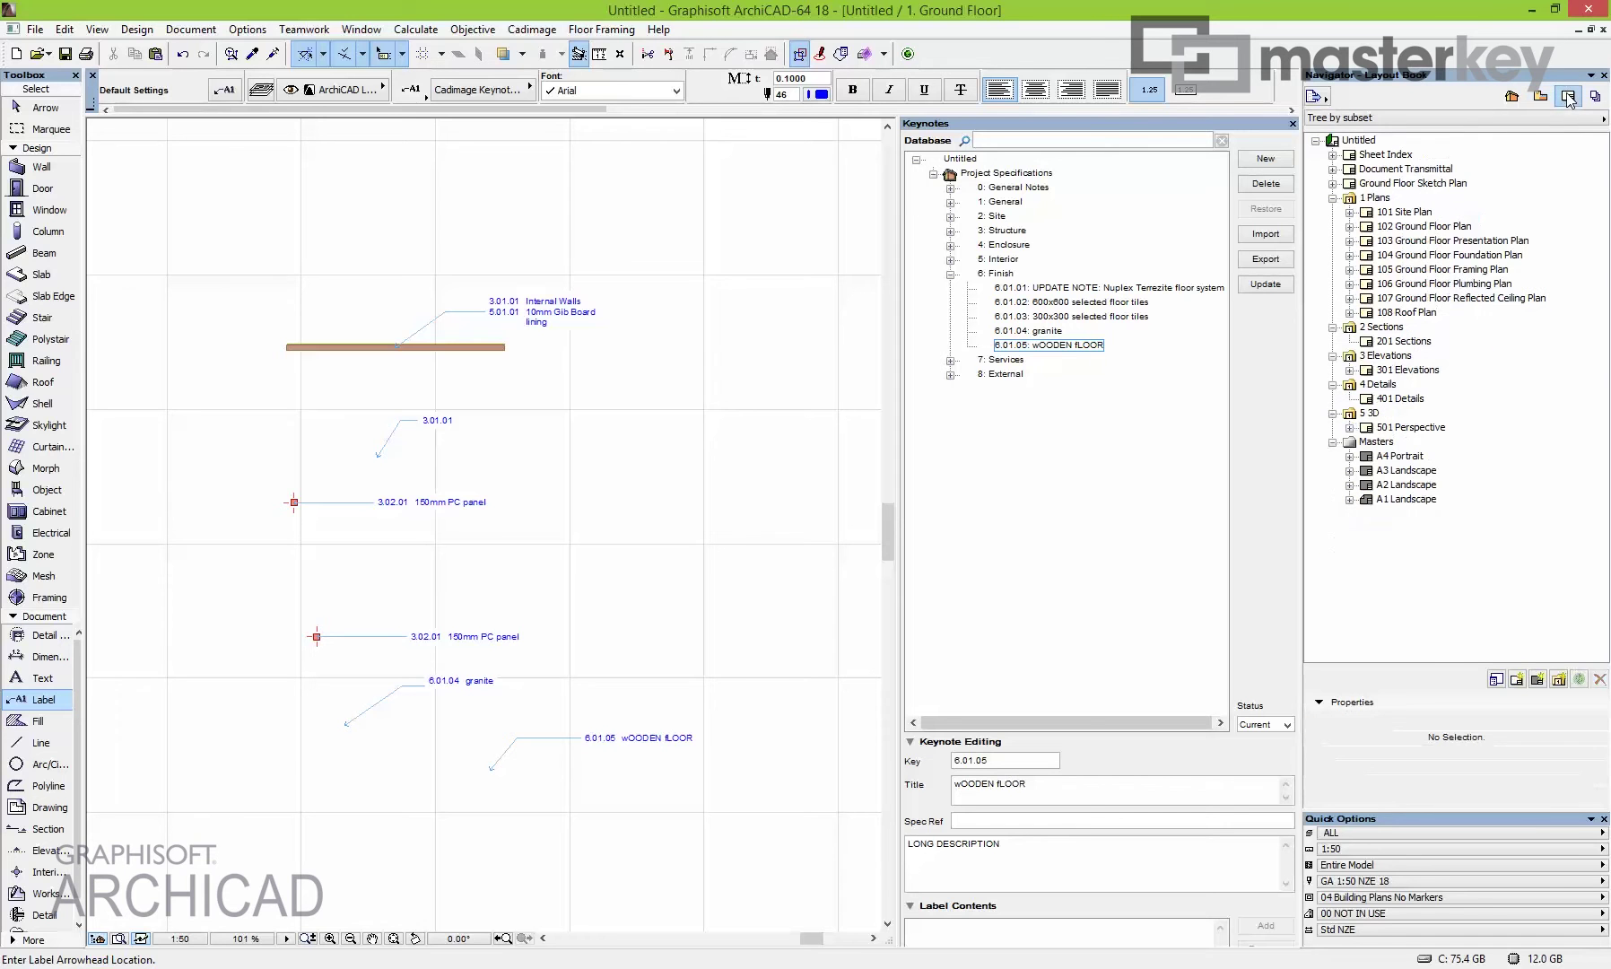
pyautogui.doubleClick(1413, 226)
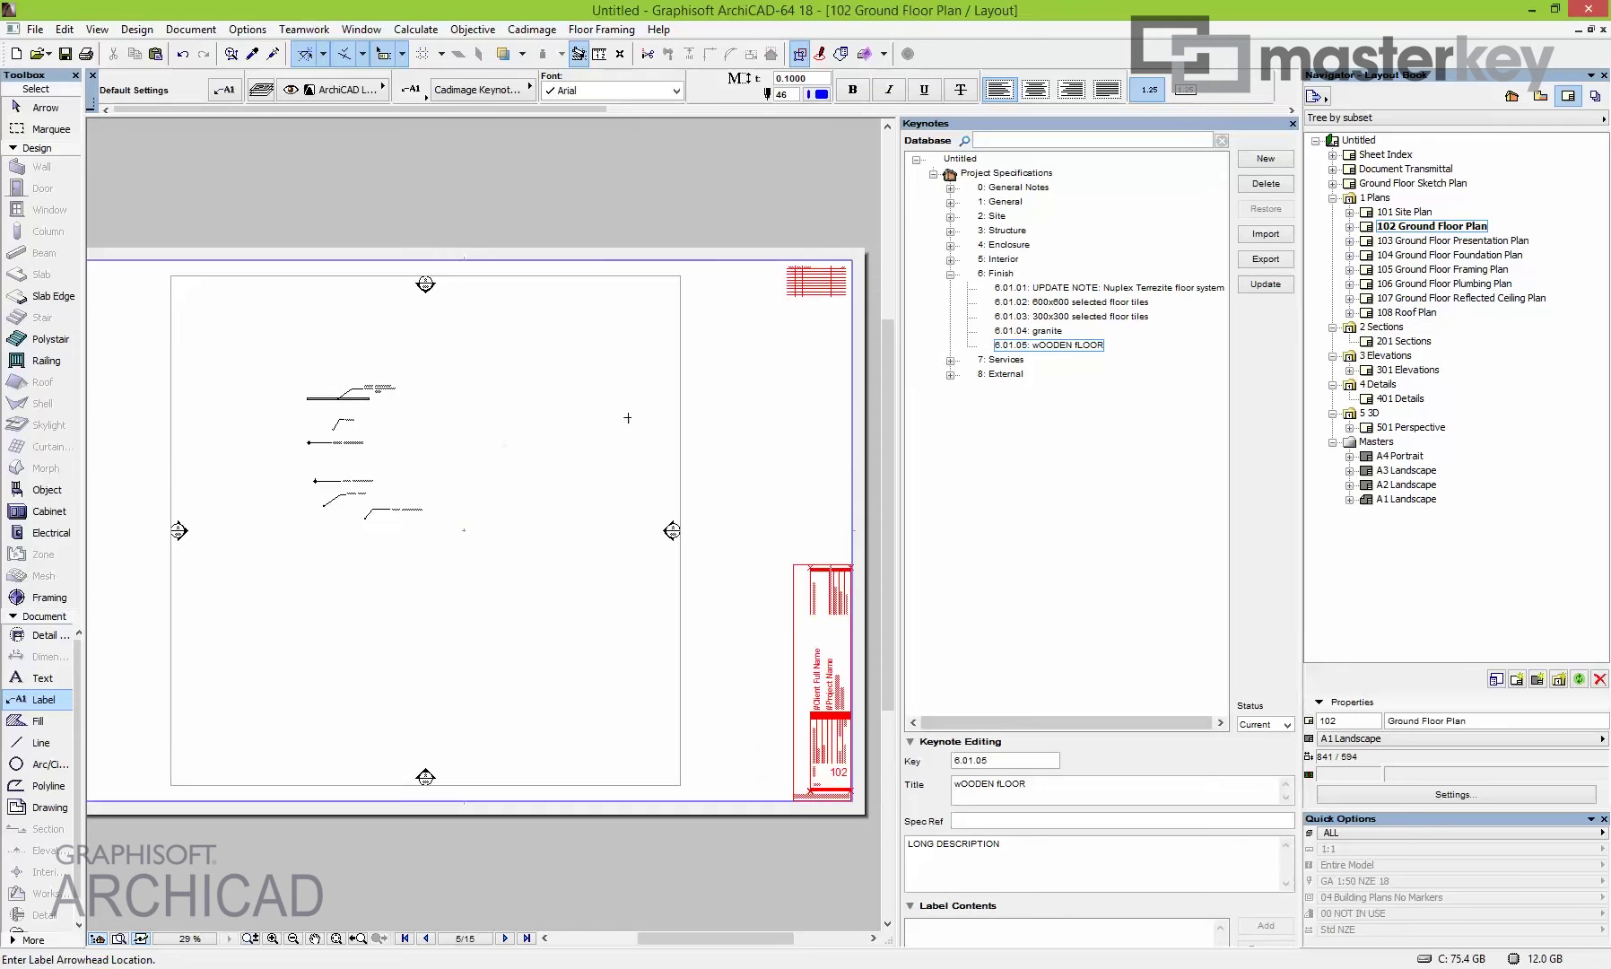
# Compare the Ground Floor Plan view with the drawing placed on layout 102 in the Organizer.
pyautogui.click(1313, 96)
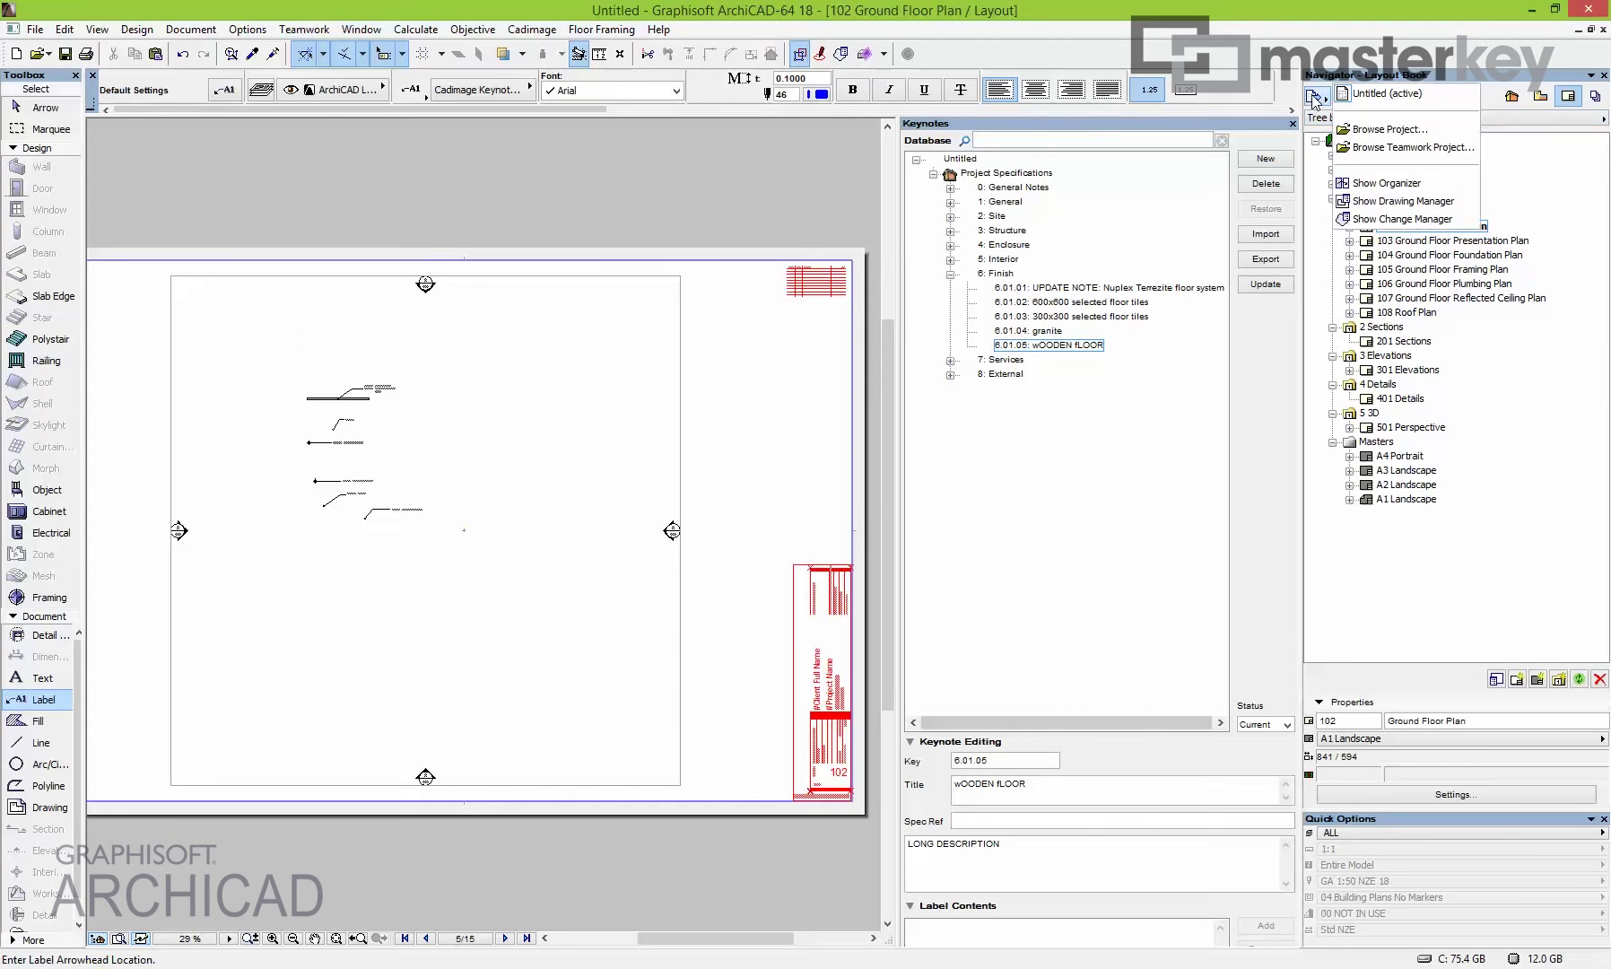
pyautogui.click(1382, 183)
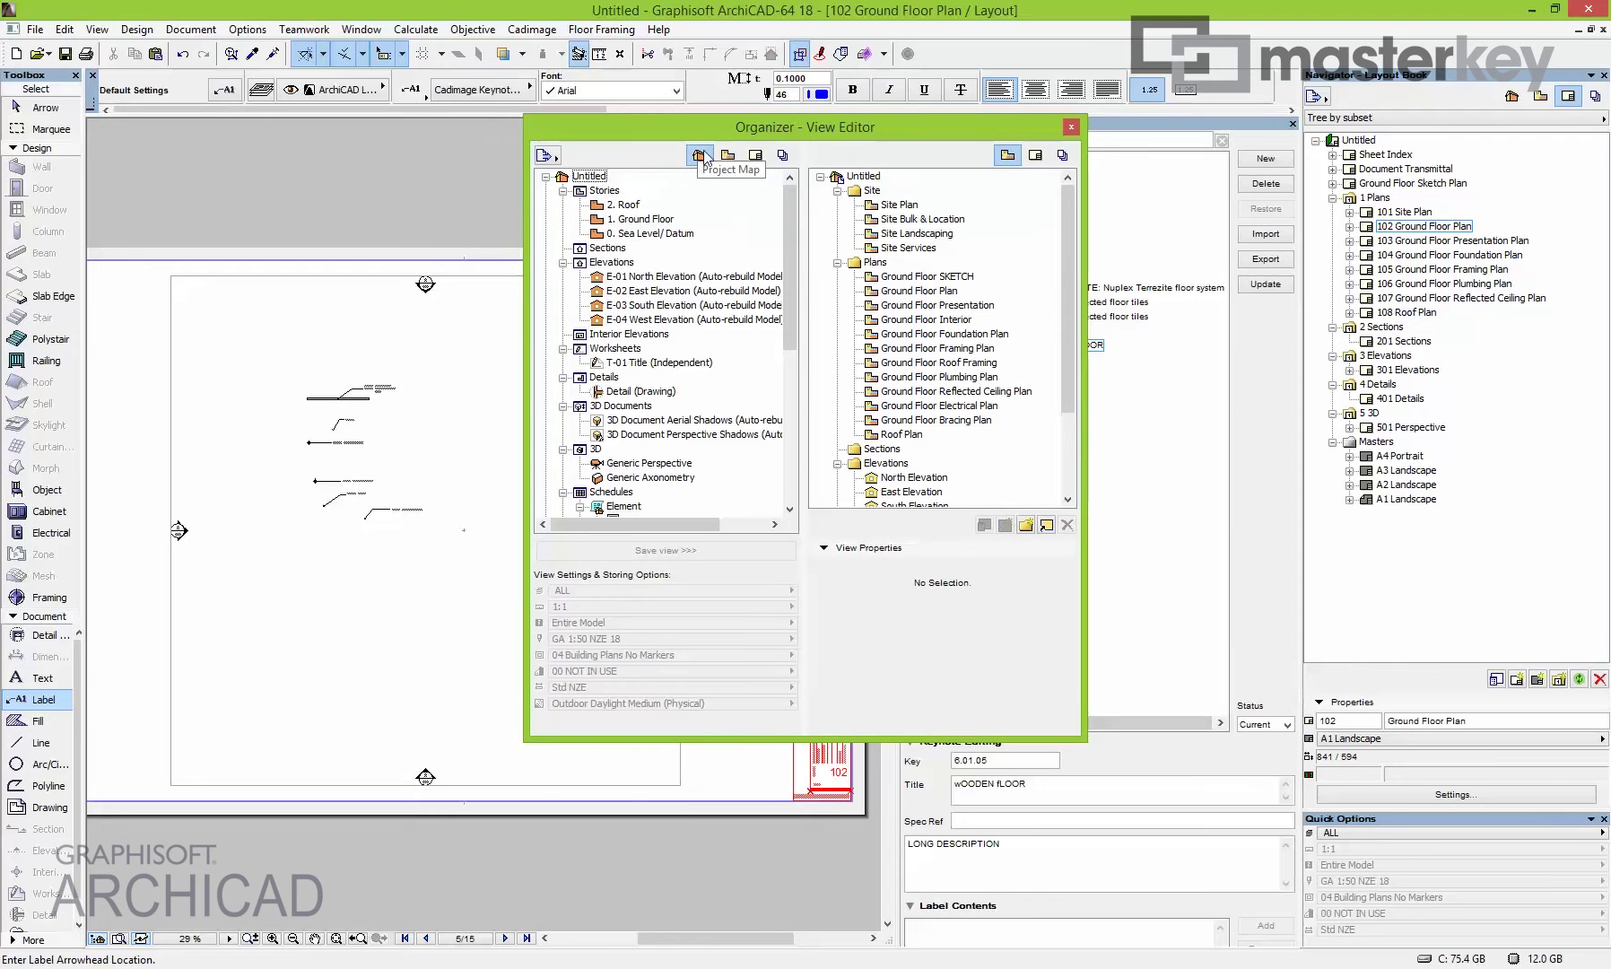
pyautogui.click(728, 154)
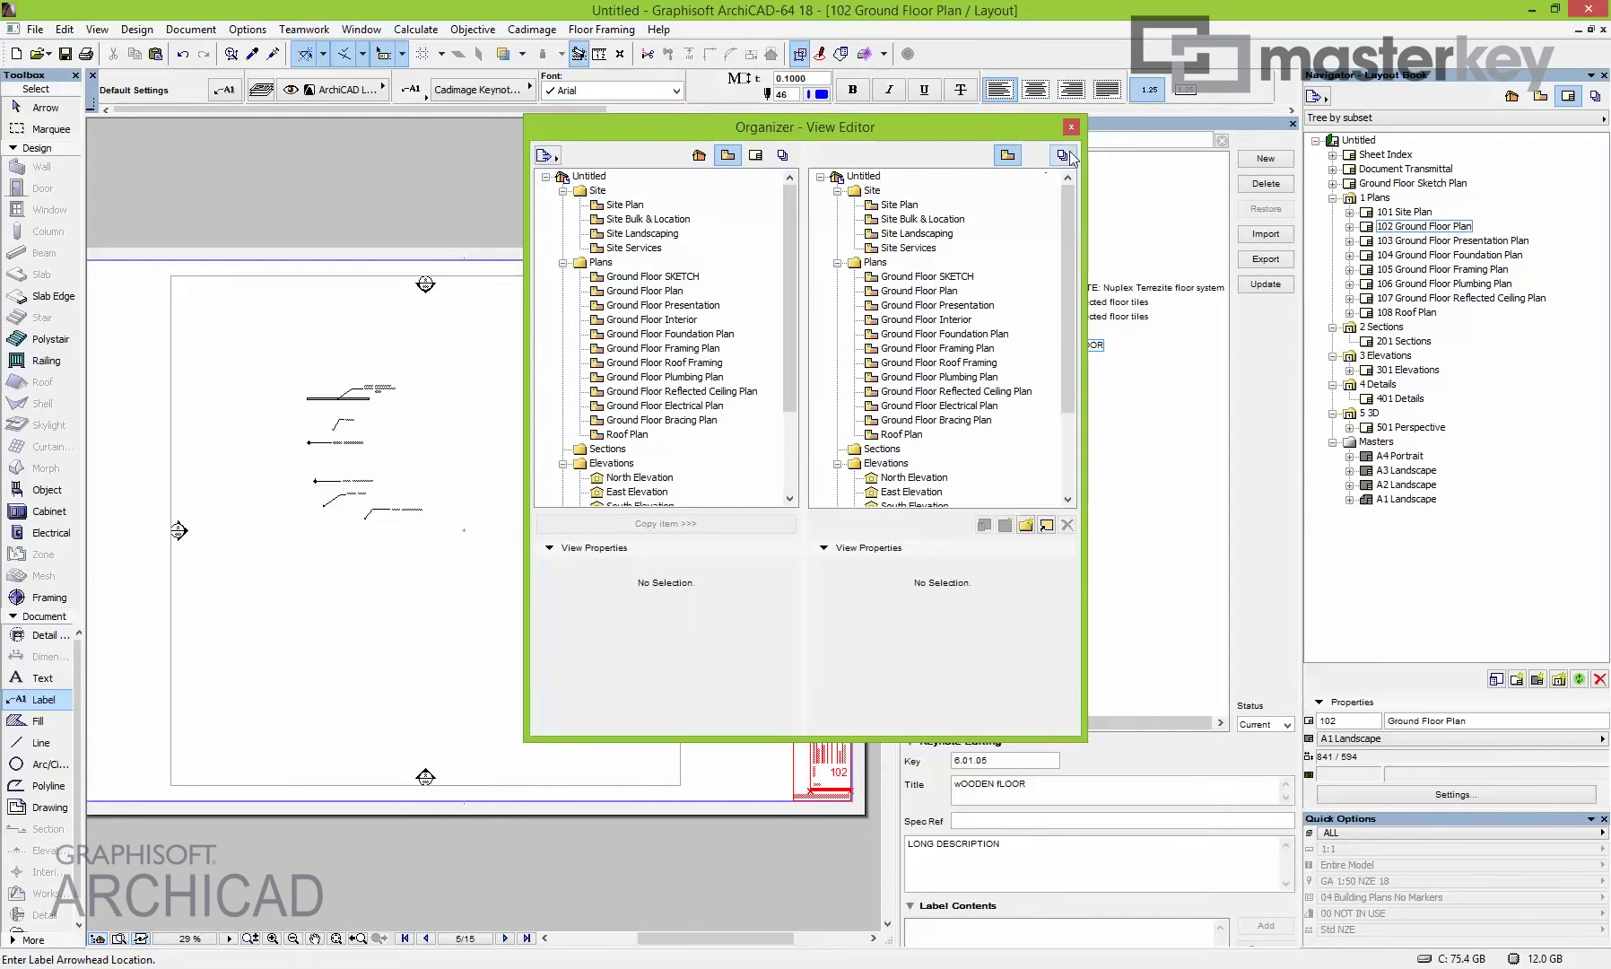
pyautogui.click(1039, 157)
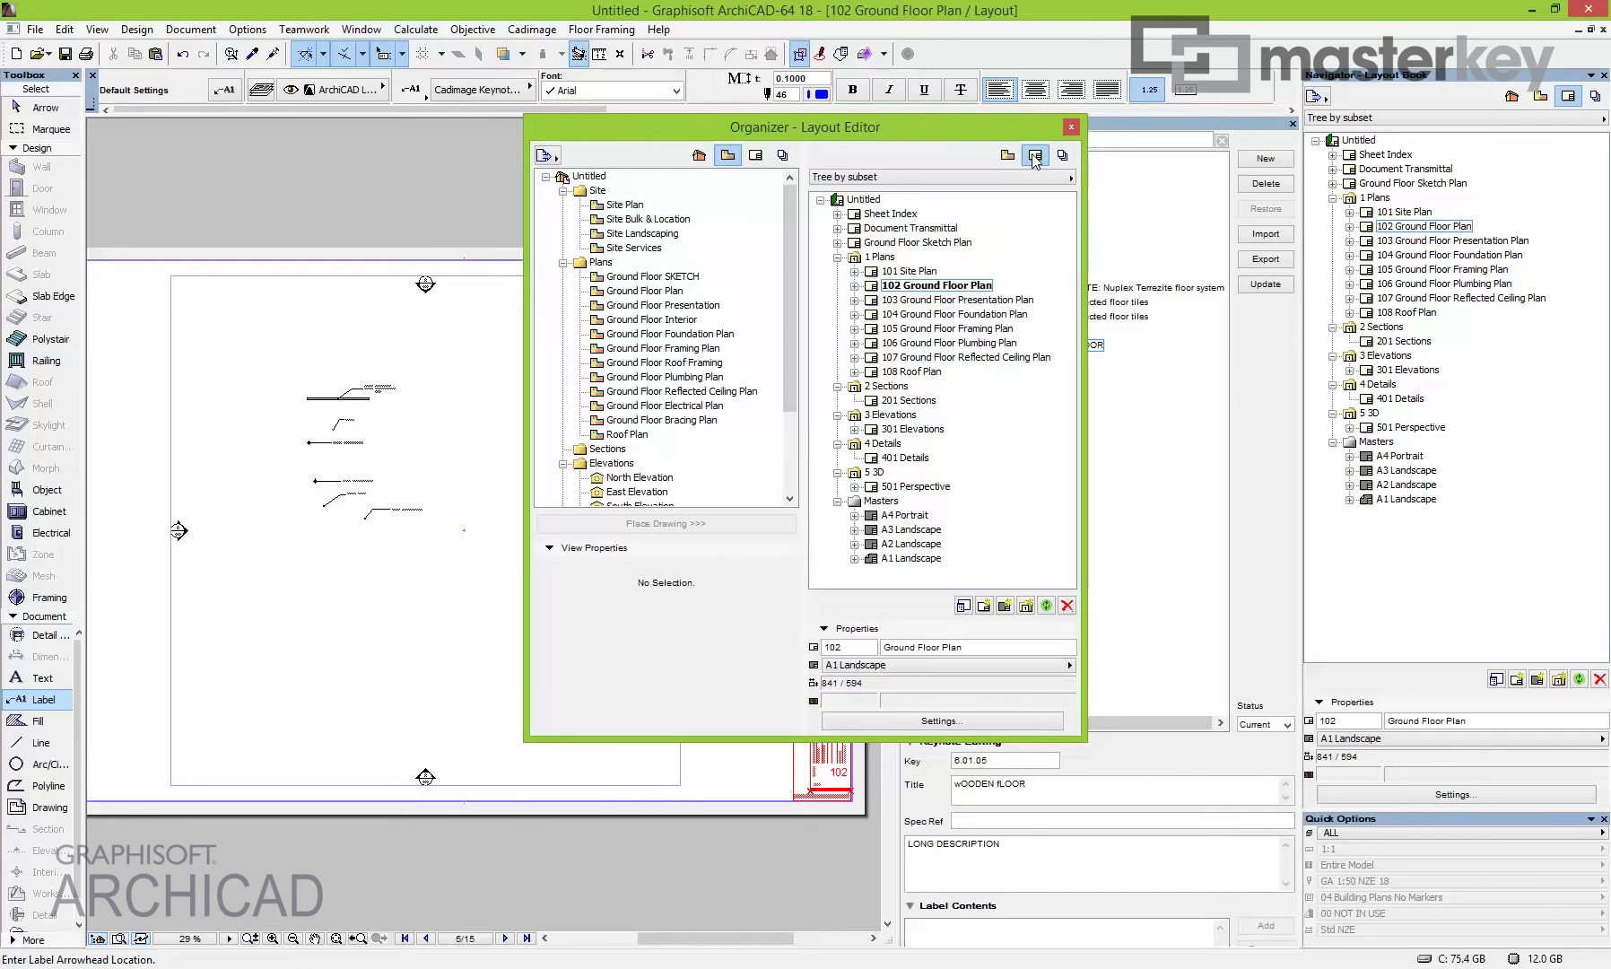
pyautogui.click(855, 285)
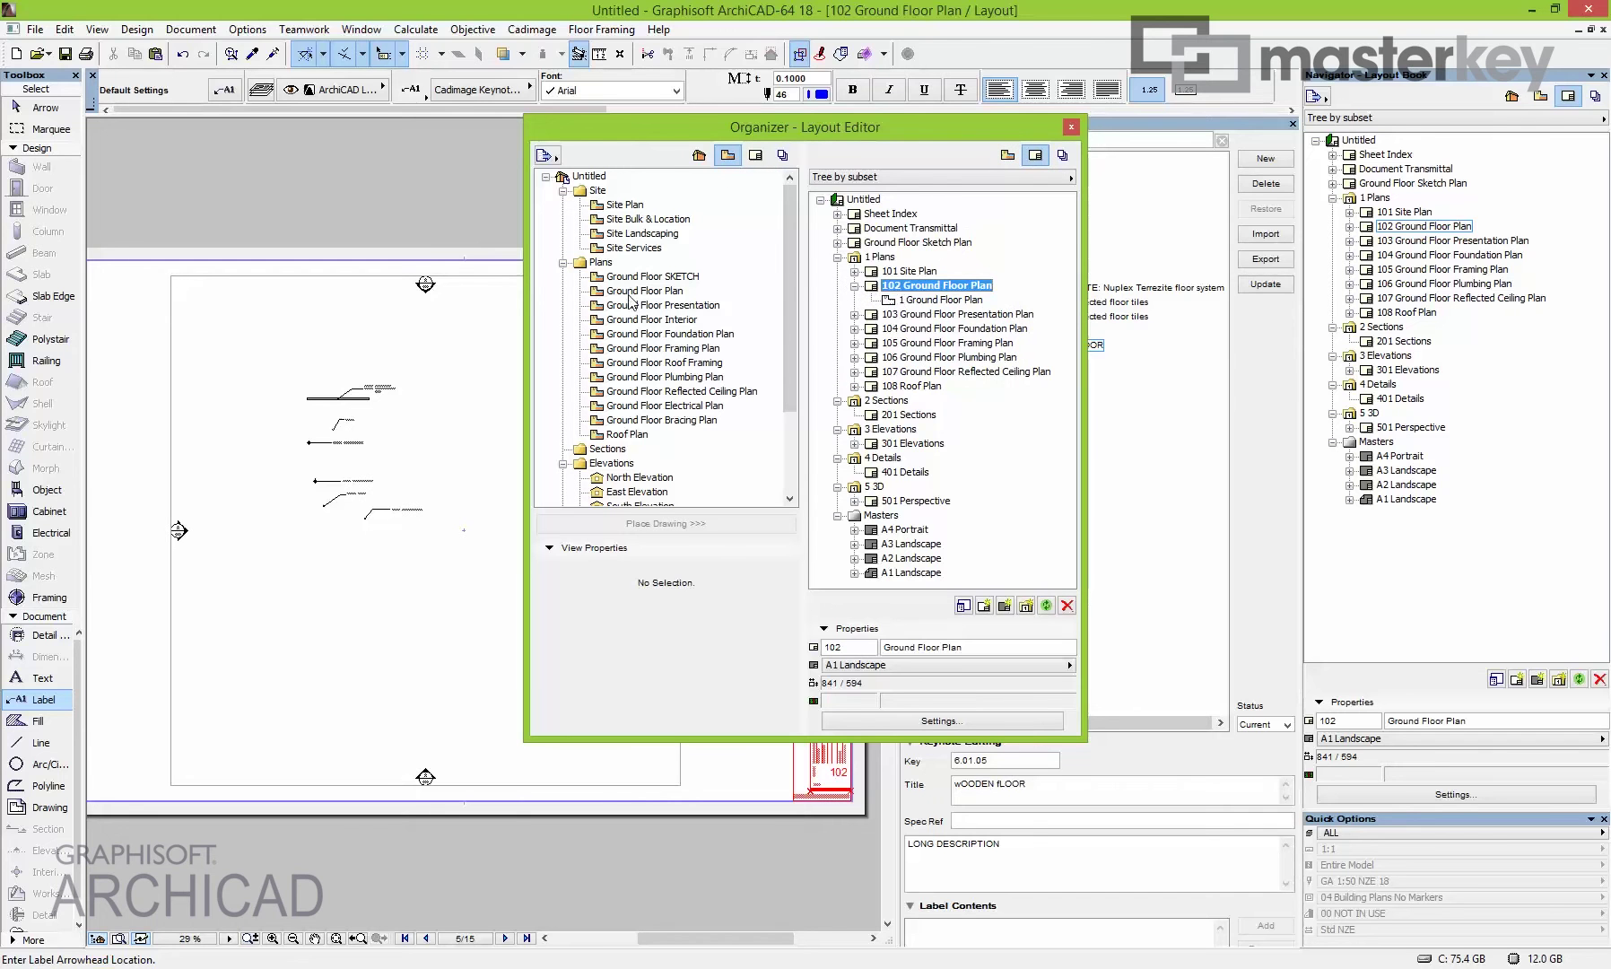
pyautogui.click(904, 302)
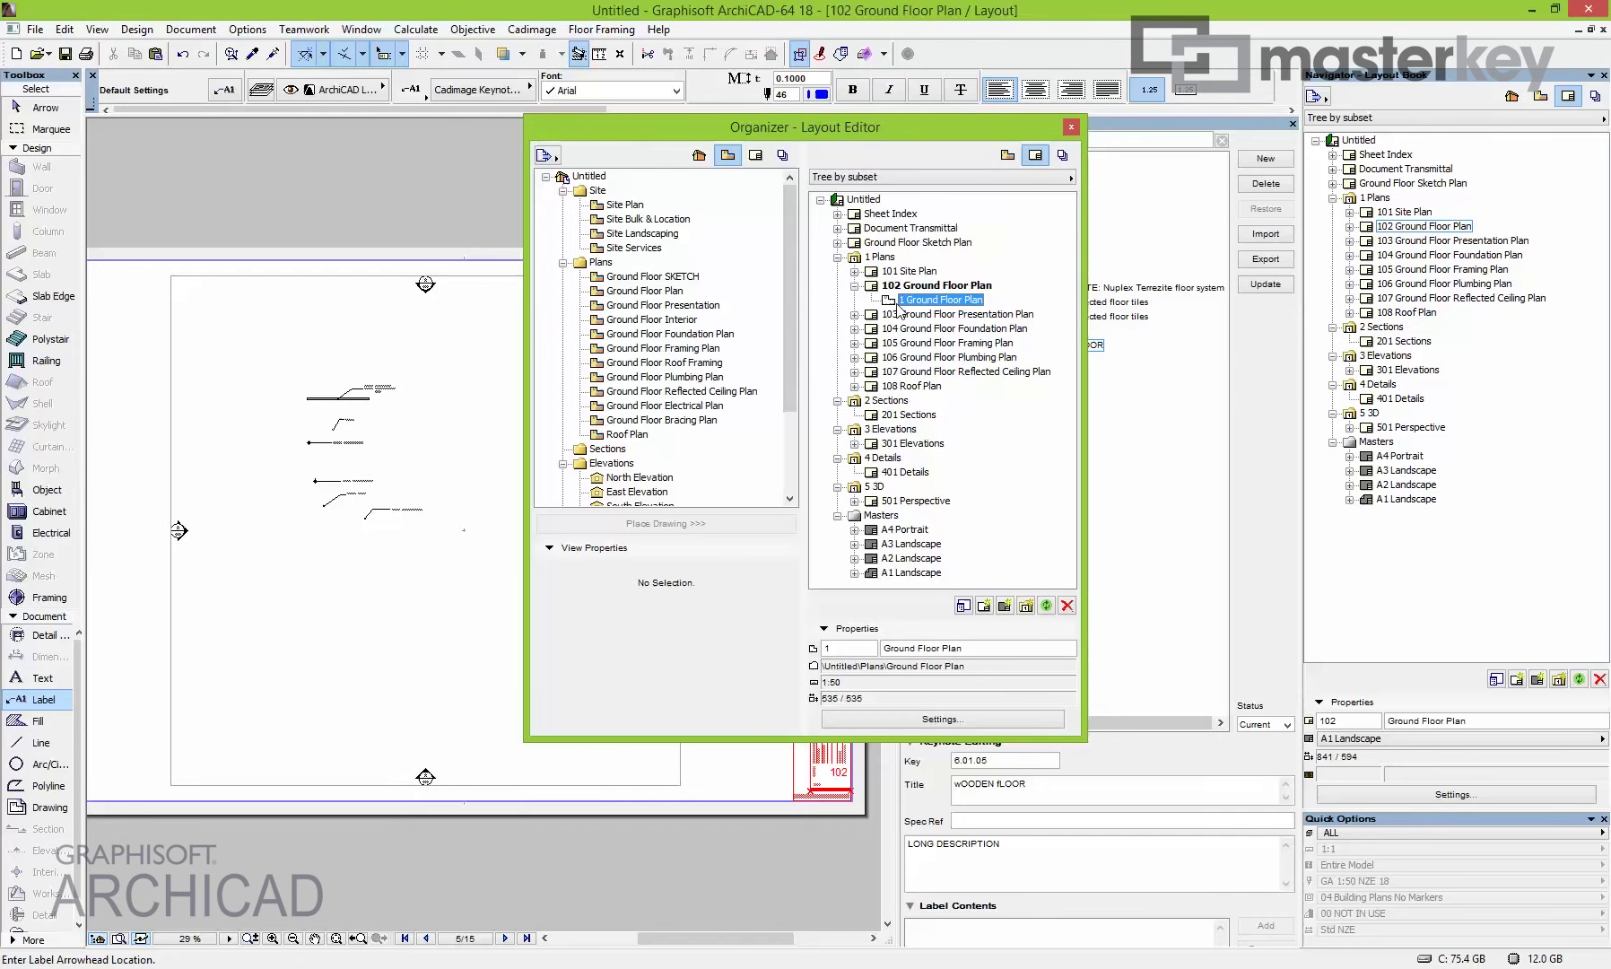
pyautogui.click(646, 291)
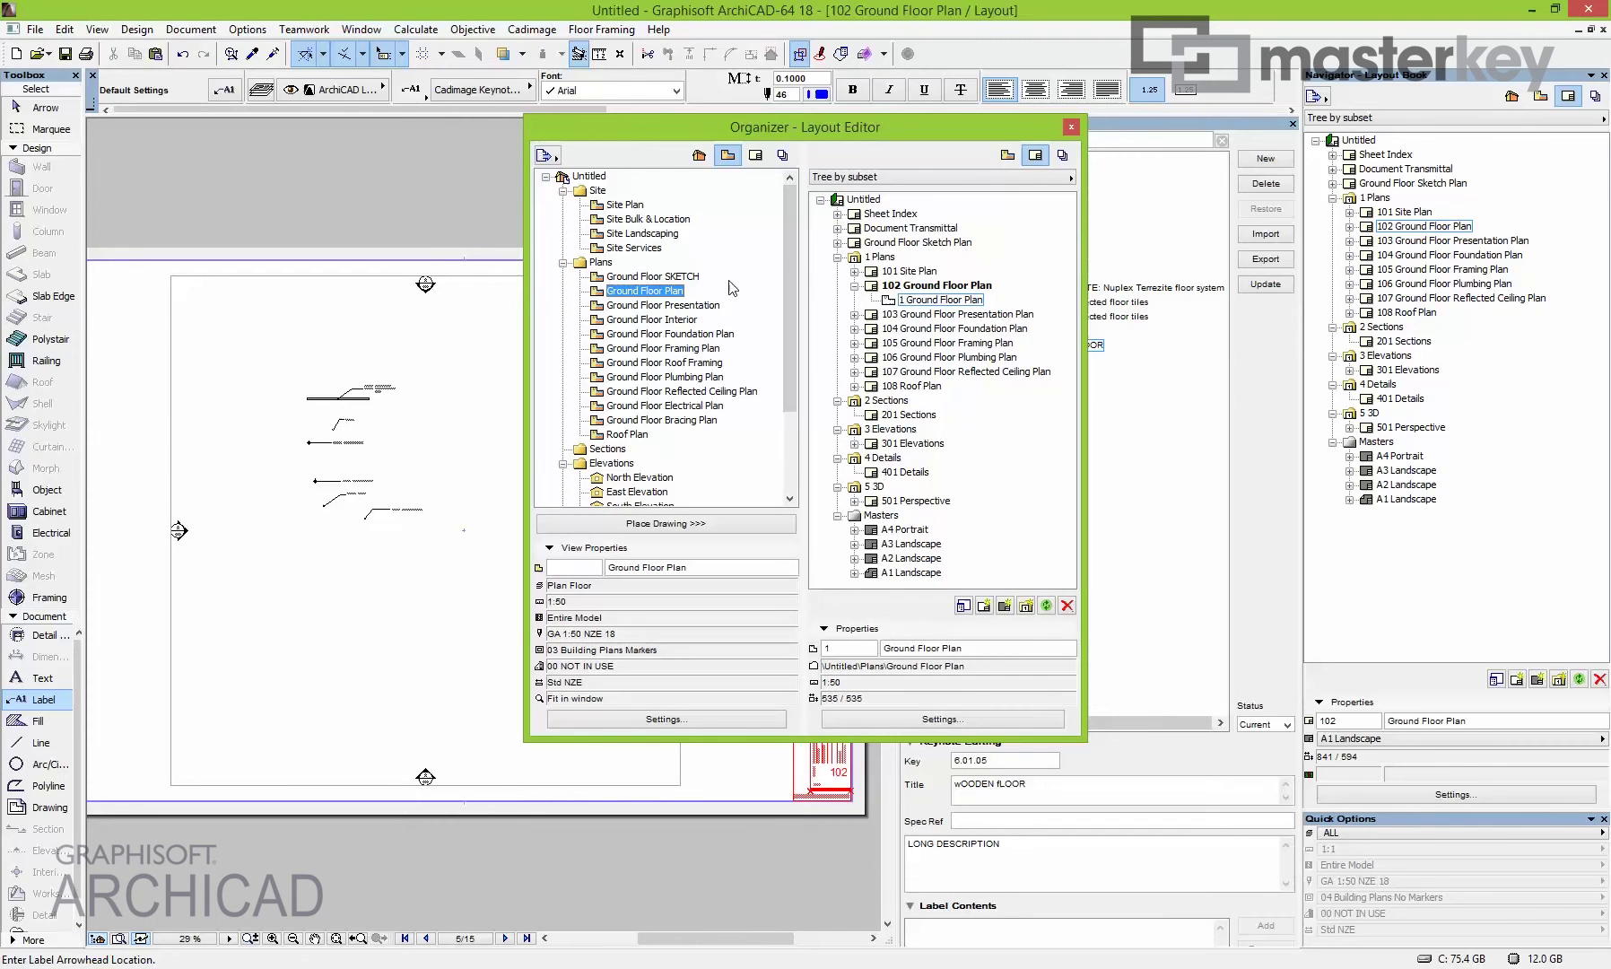
# Look up the Layout Book section in the ArchiCAD 18 NZE Template guide in Adobe Reader and close the guide.
pyautogui.click(660, 29)
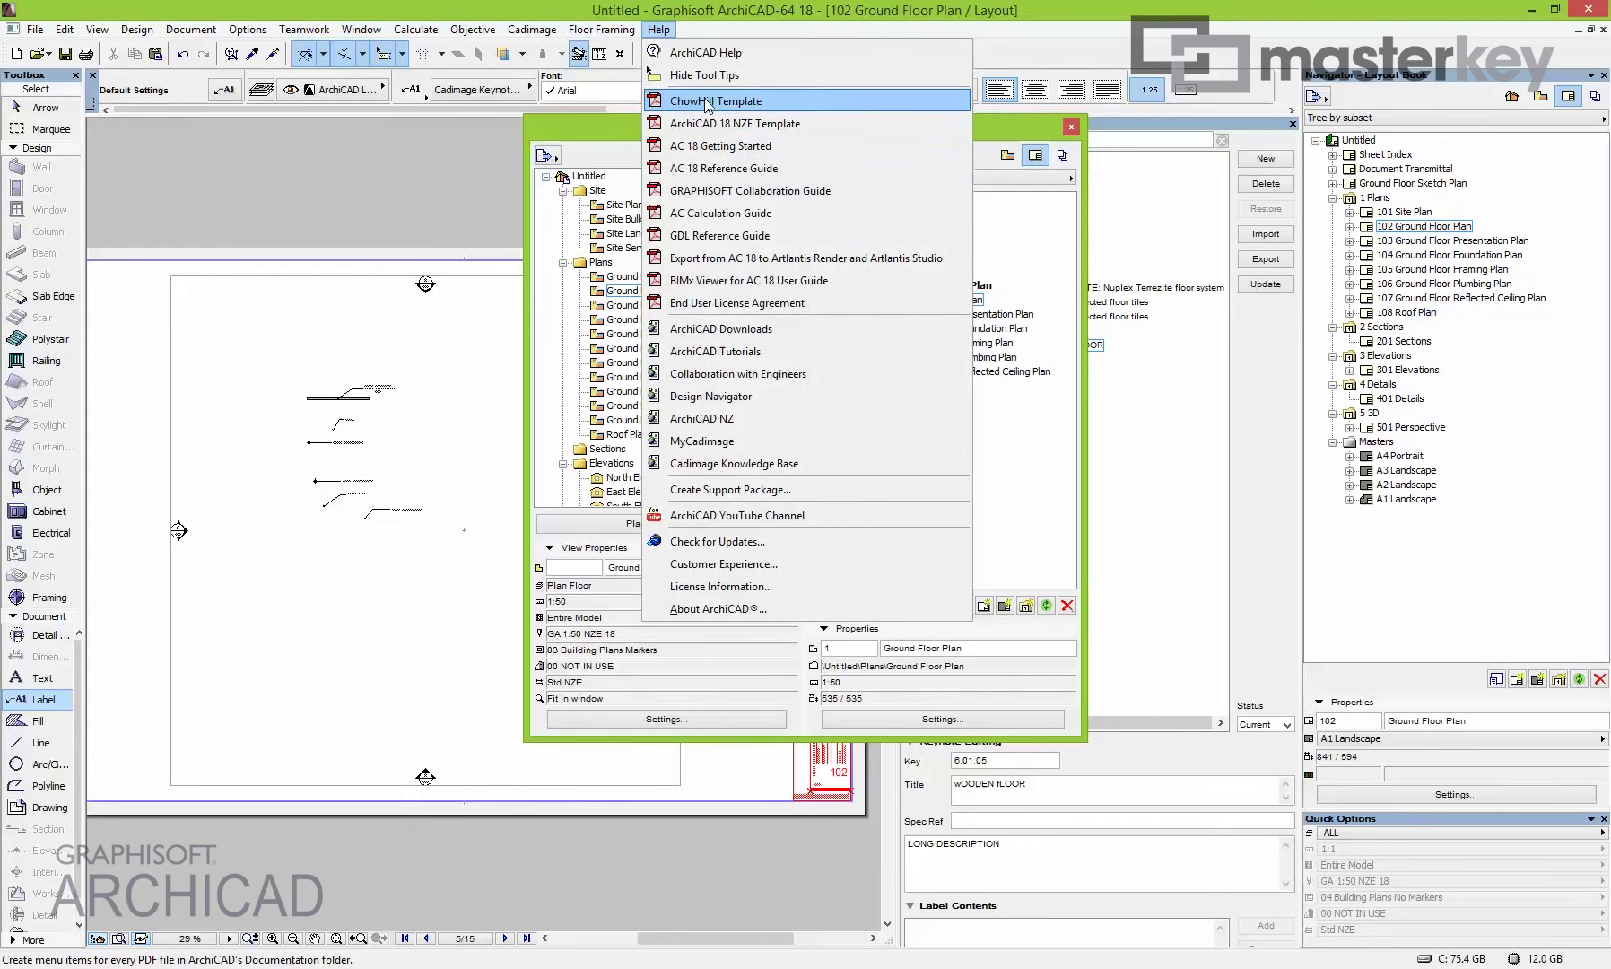
pyautogui.click(717, 123)
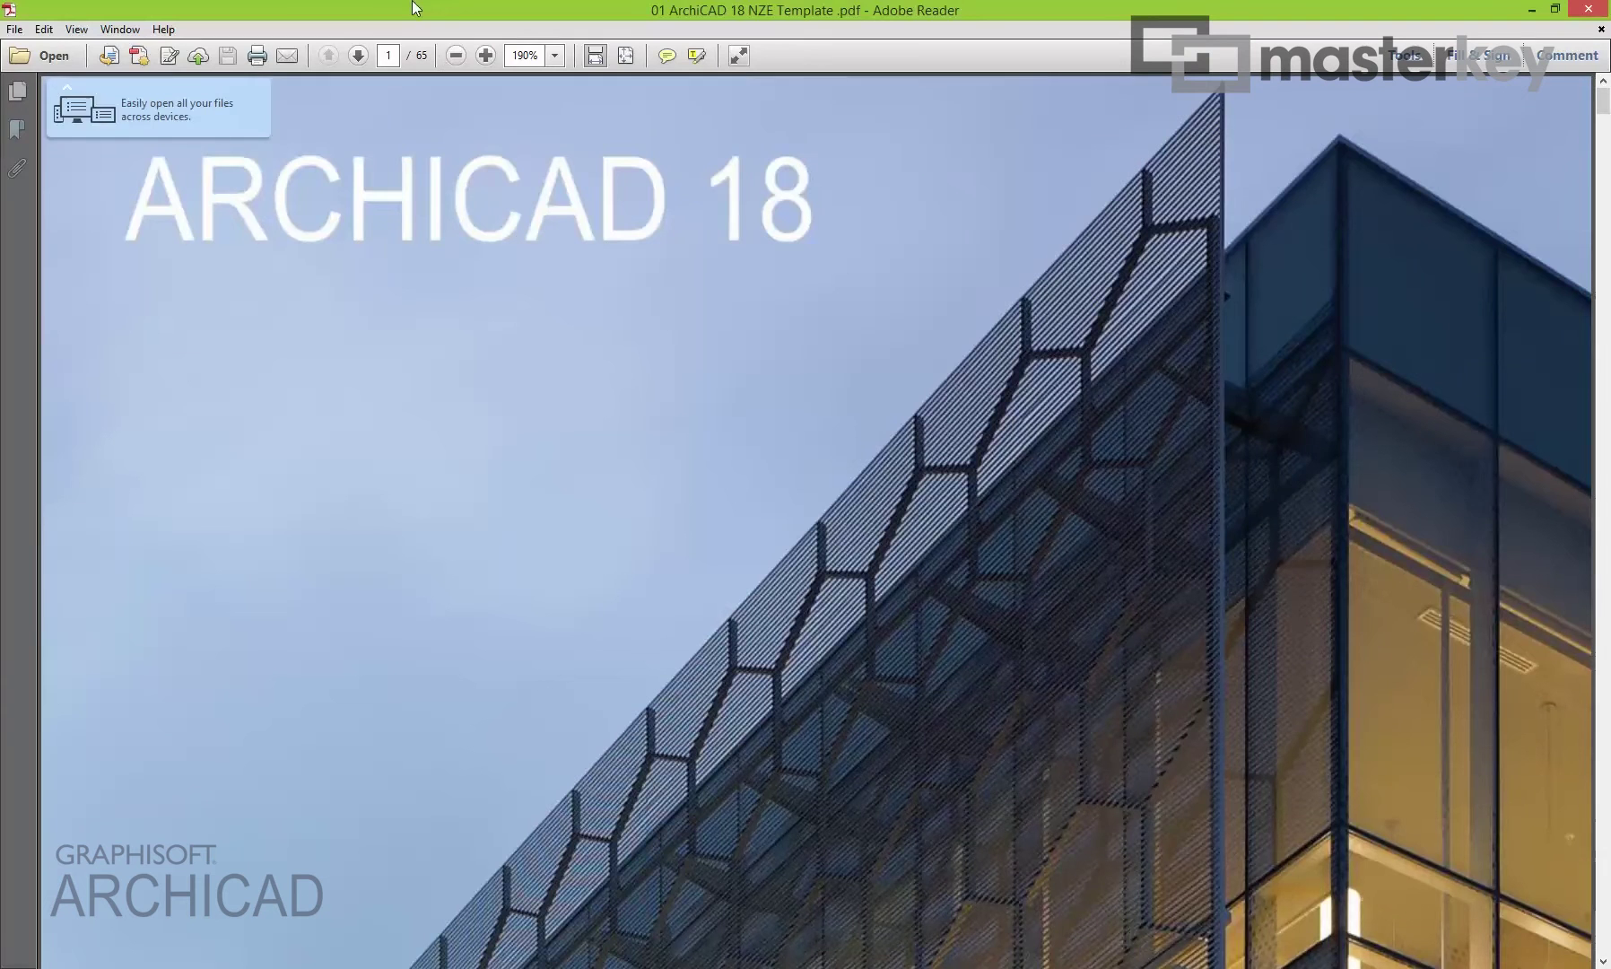
pyautogui.click(455, 56)
pyautogui.click(456, 55)
pyautogui.click(595, 55)
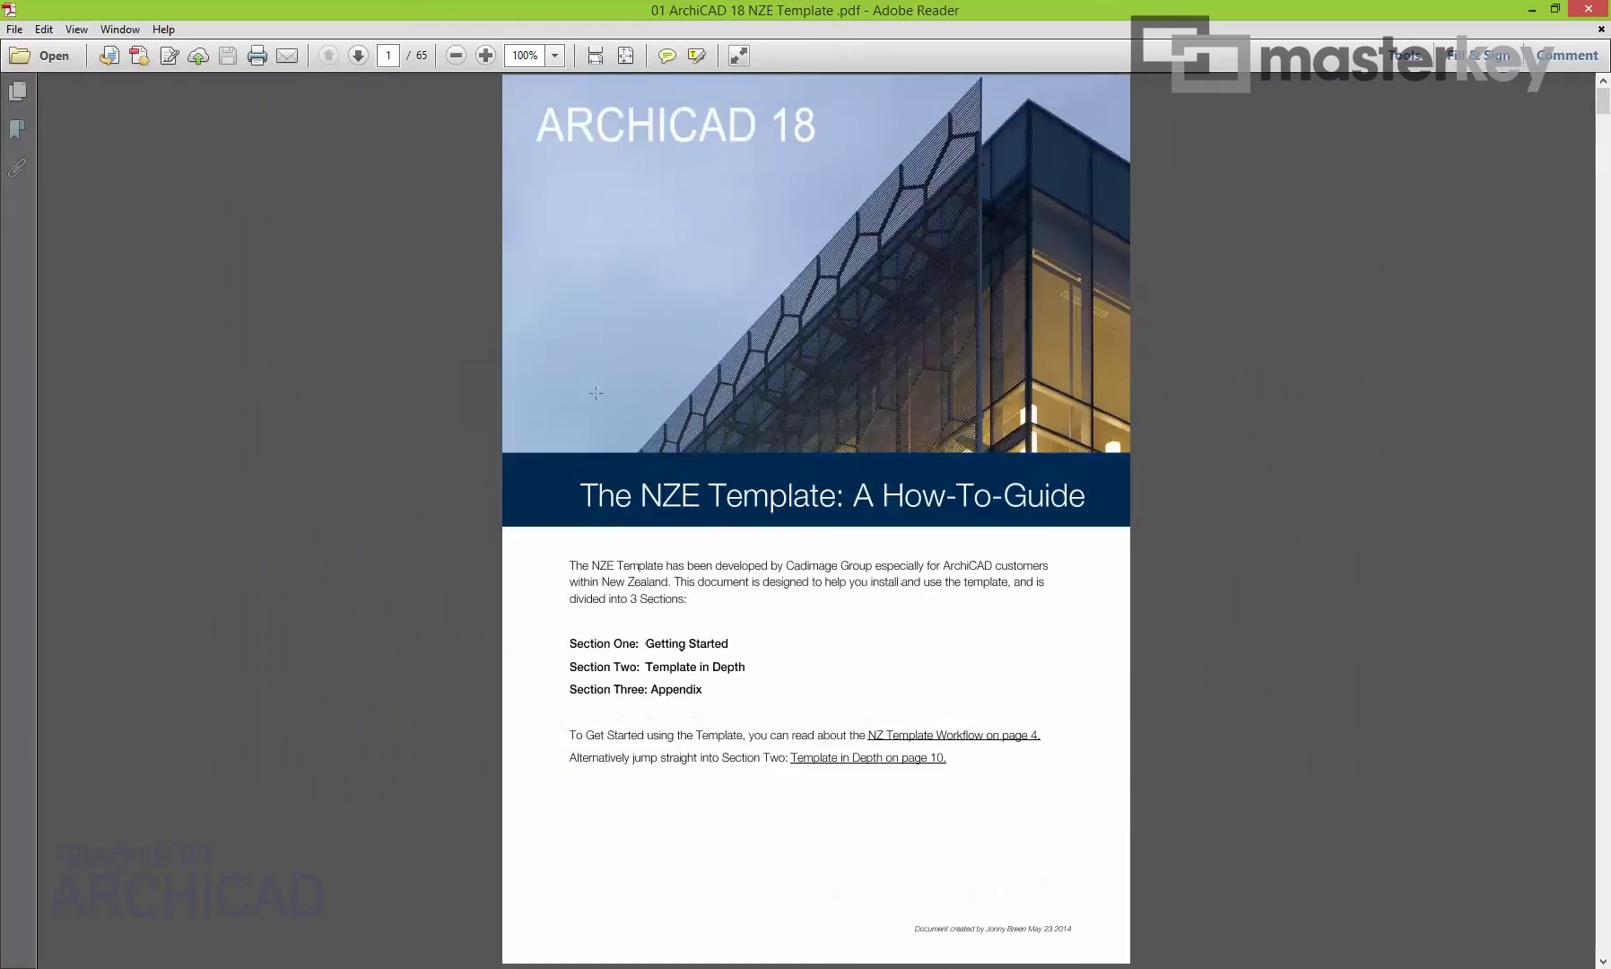
pyautogui.scroll(-10, 596, 392)
pyautogui.scroll(-20, 595, 392)
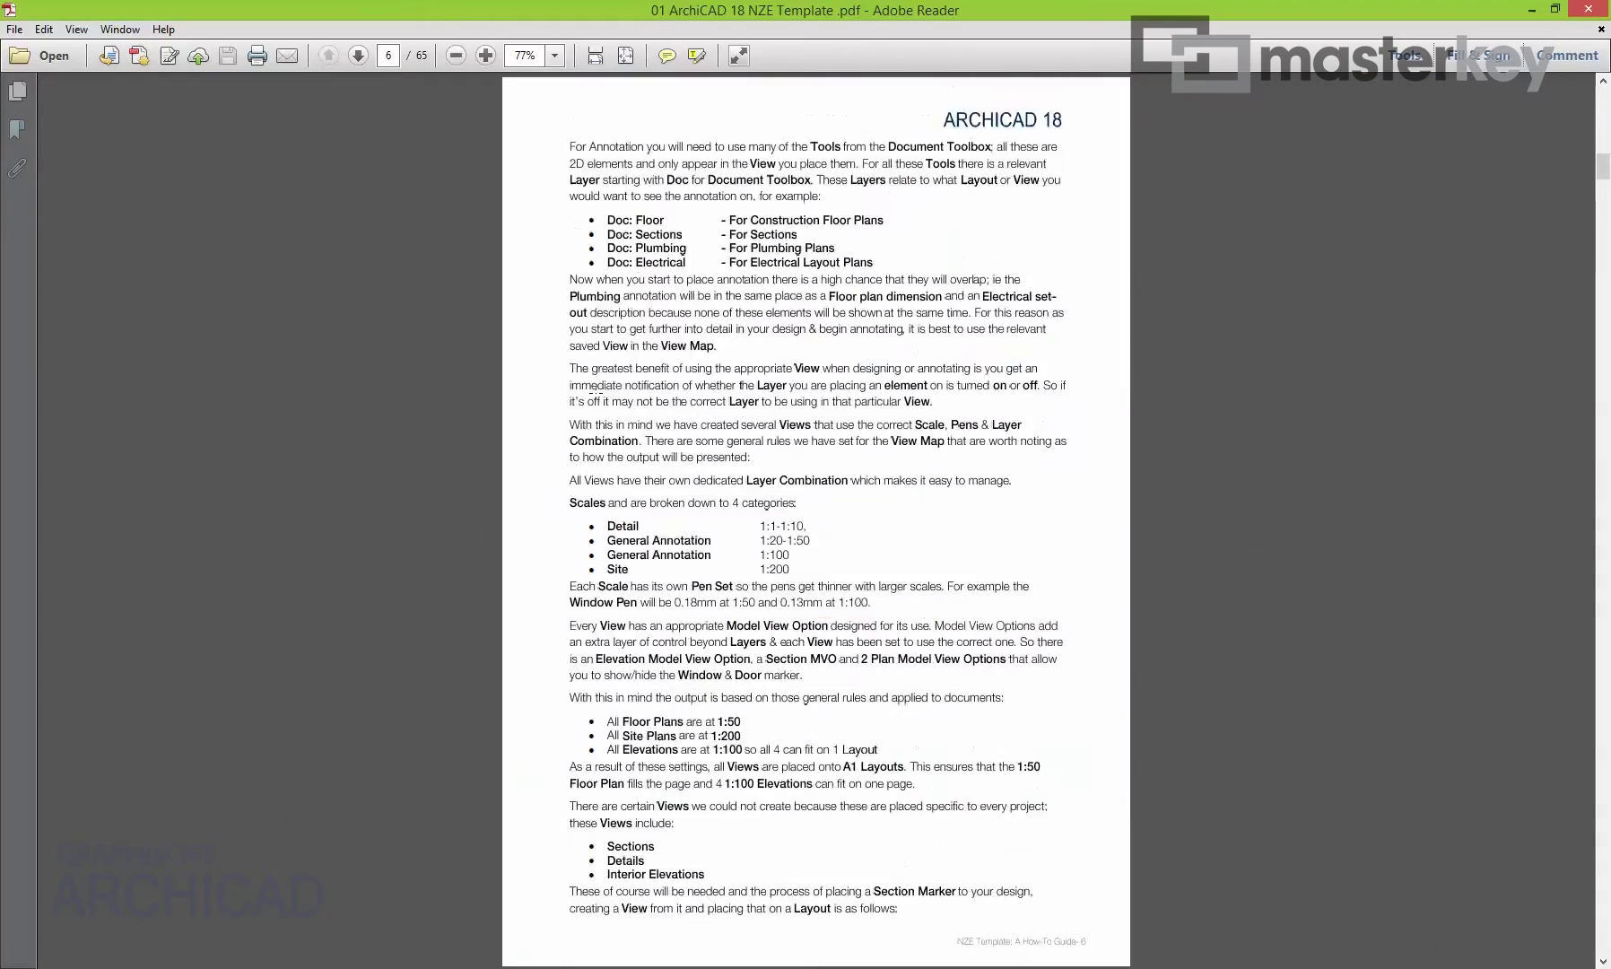
pyautogui.scroll(-15, 596, 393)
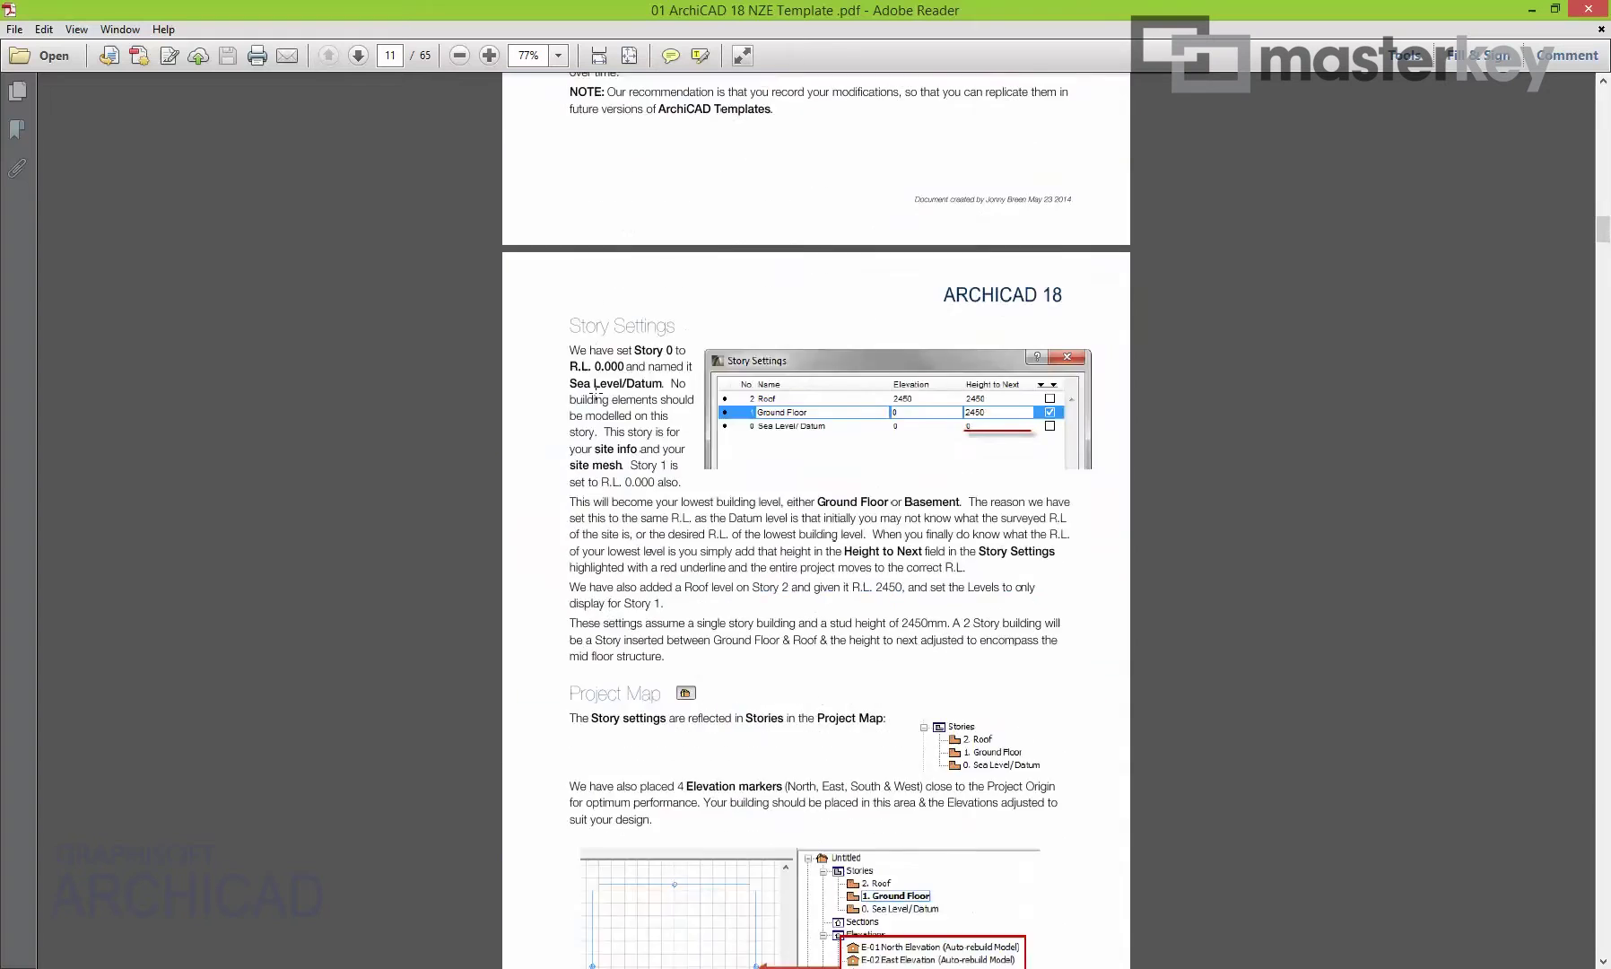
pyautogui.scroll(-15, 596, 392)
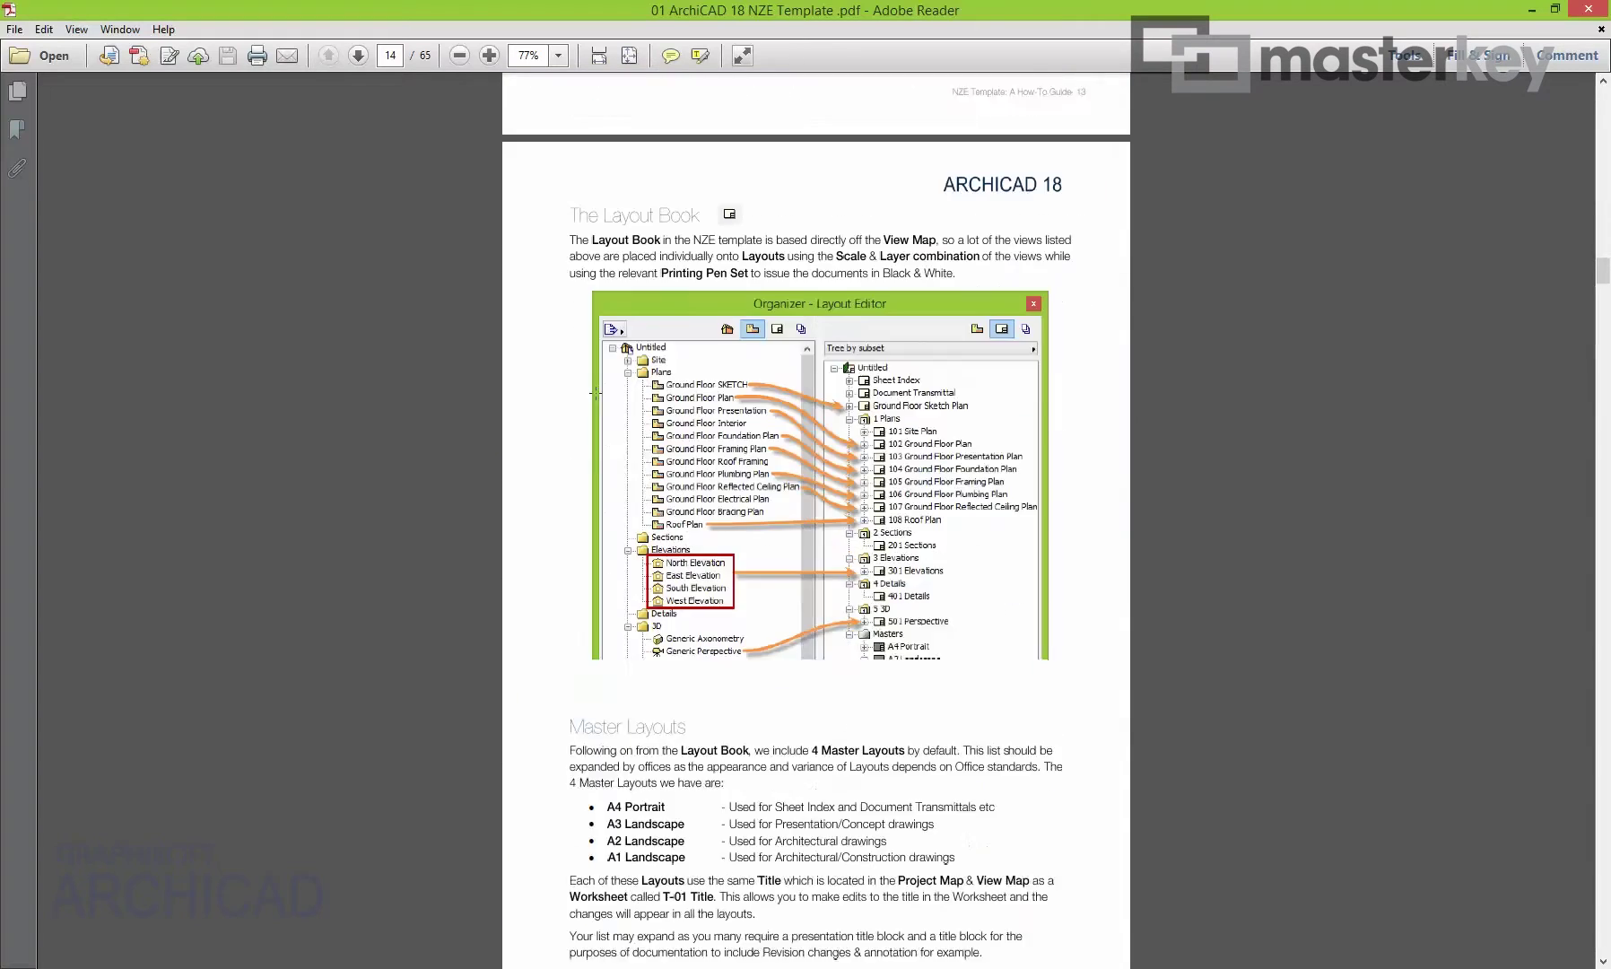
pyautogui.scroll(2, 595, 392)
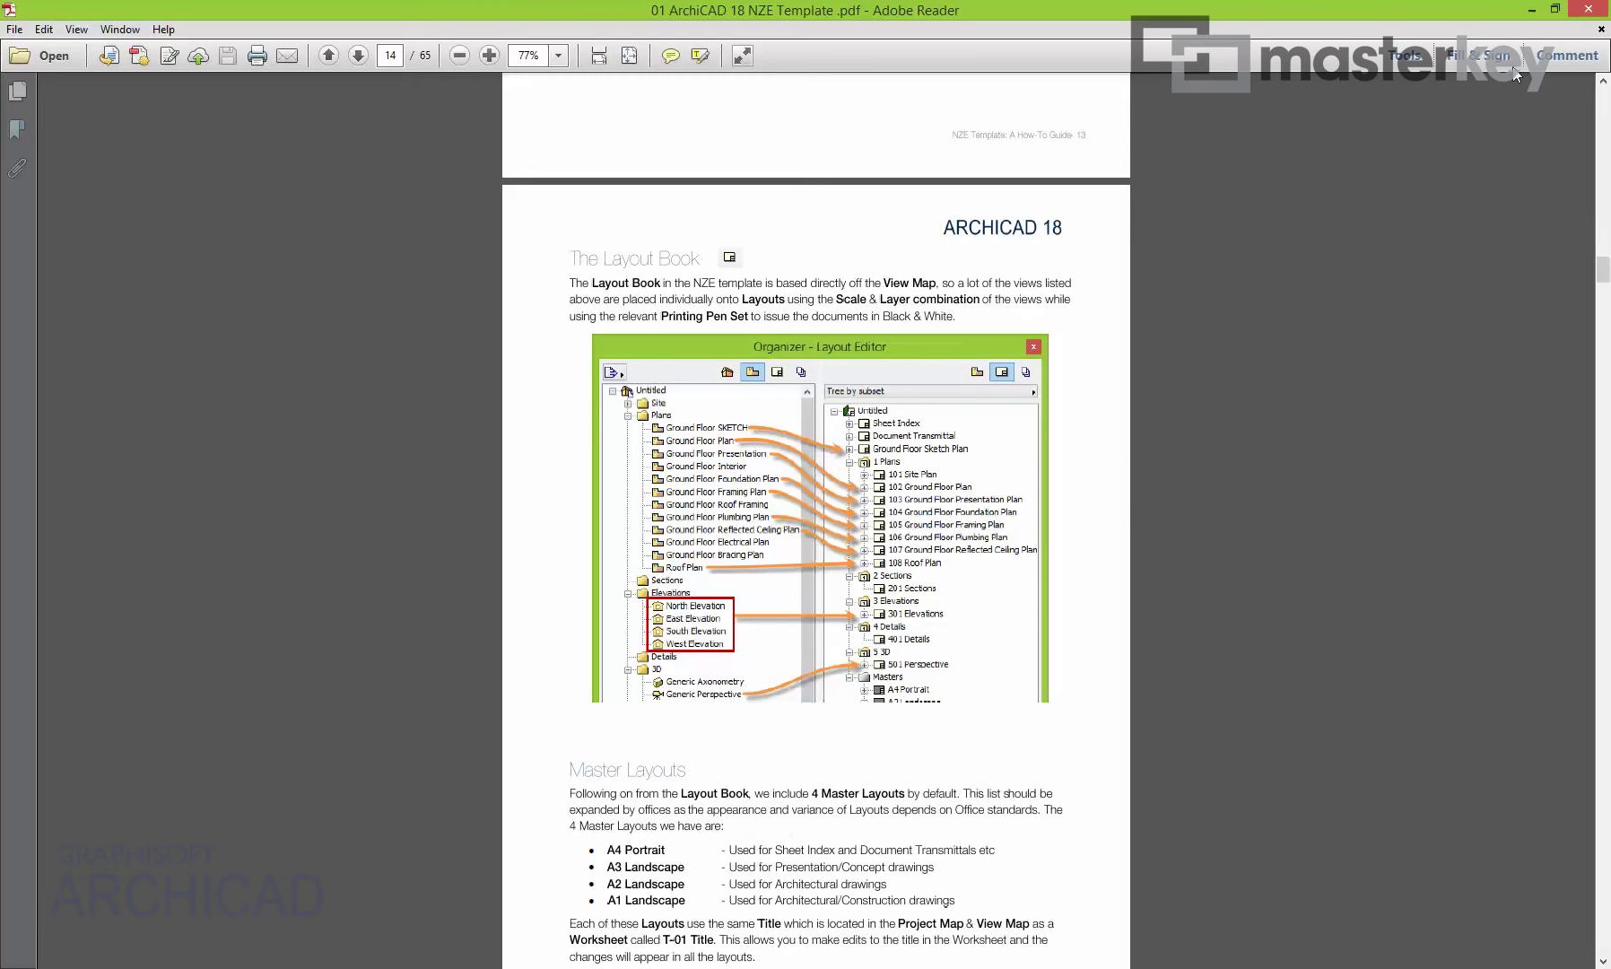
pyautogui.click(1603, 8)
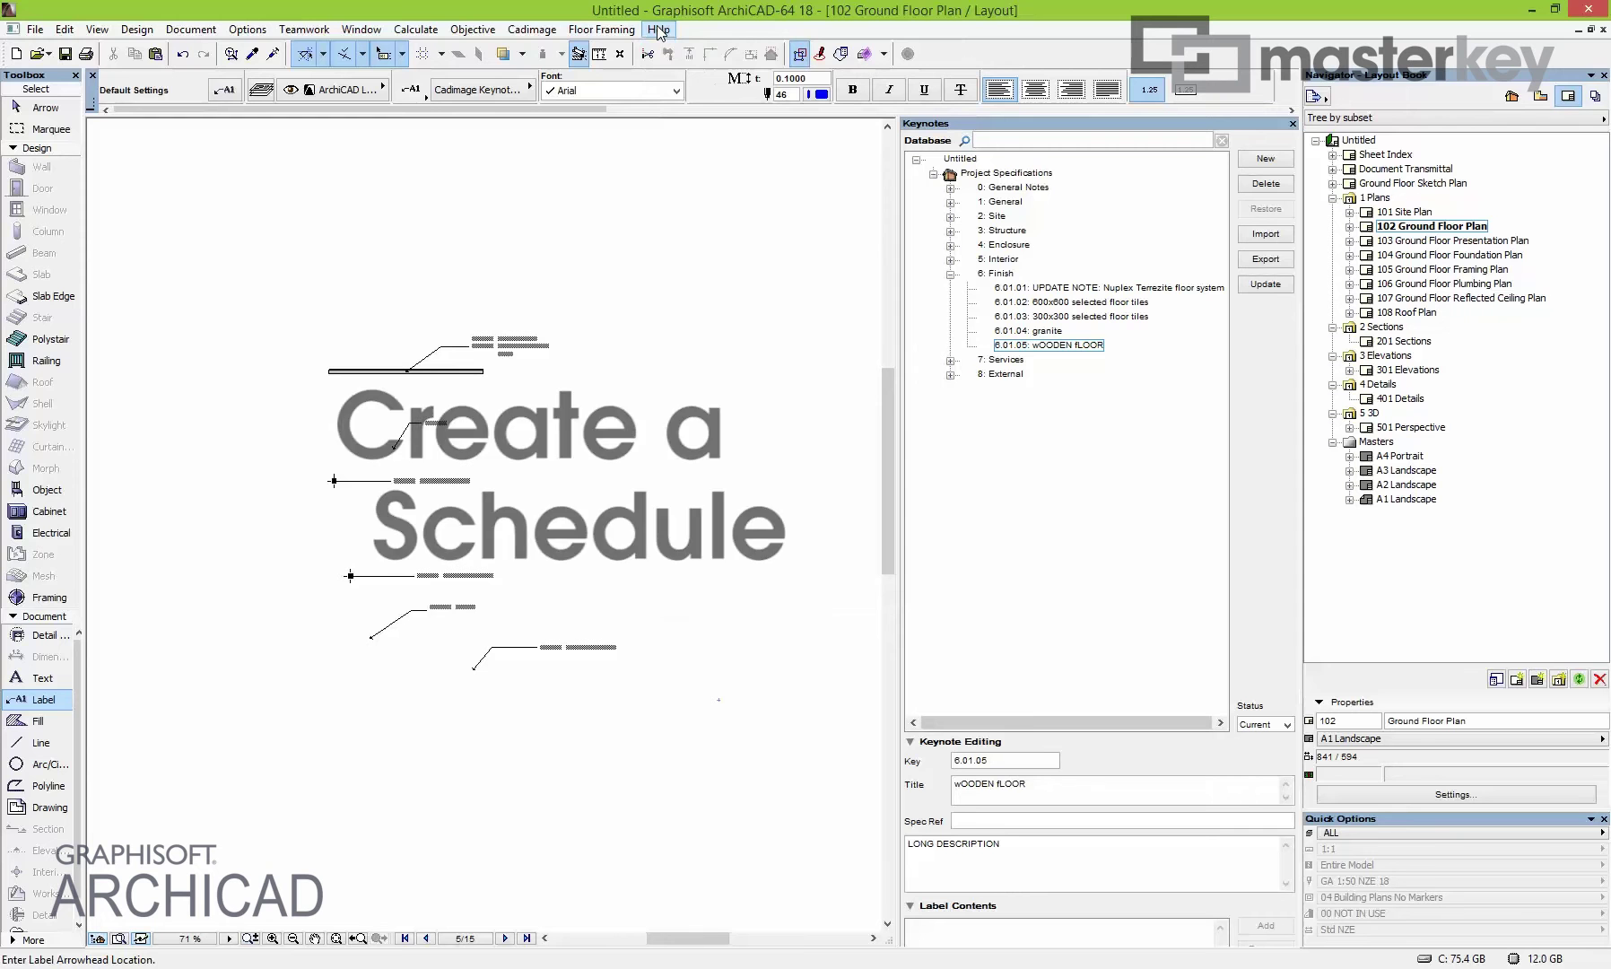
pyautogui.click(532, 29)
pyautogui.moveTo(574, 187)
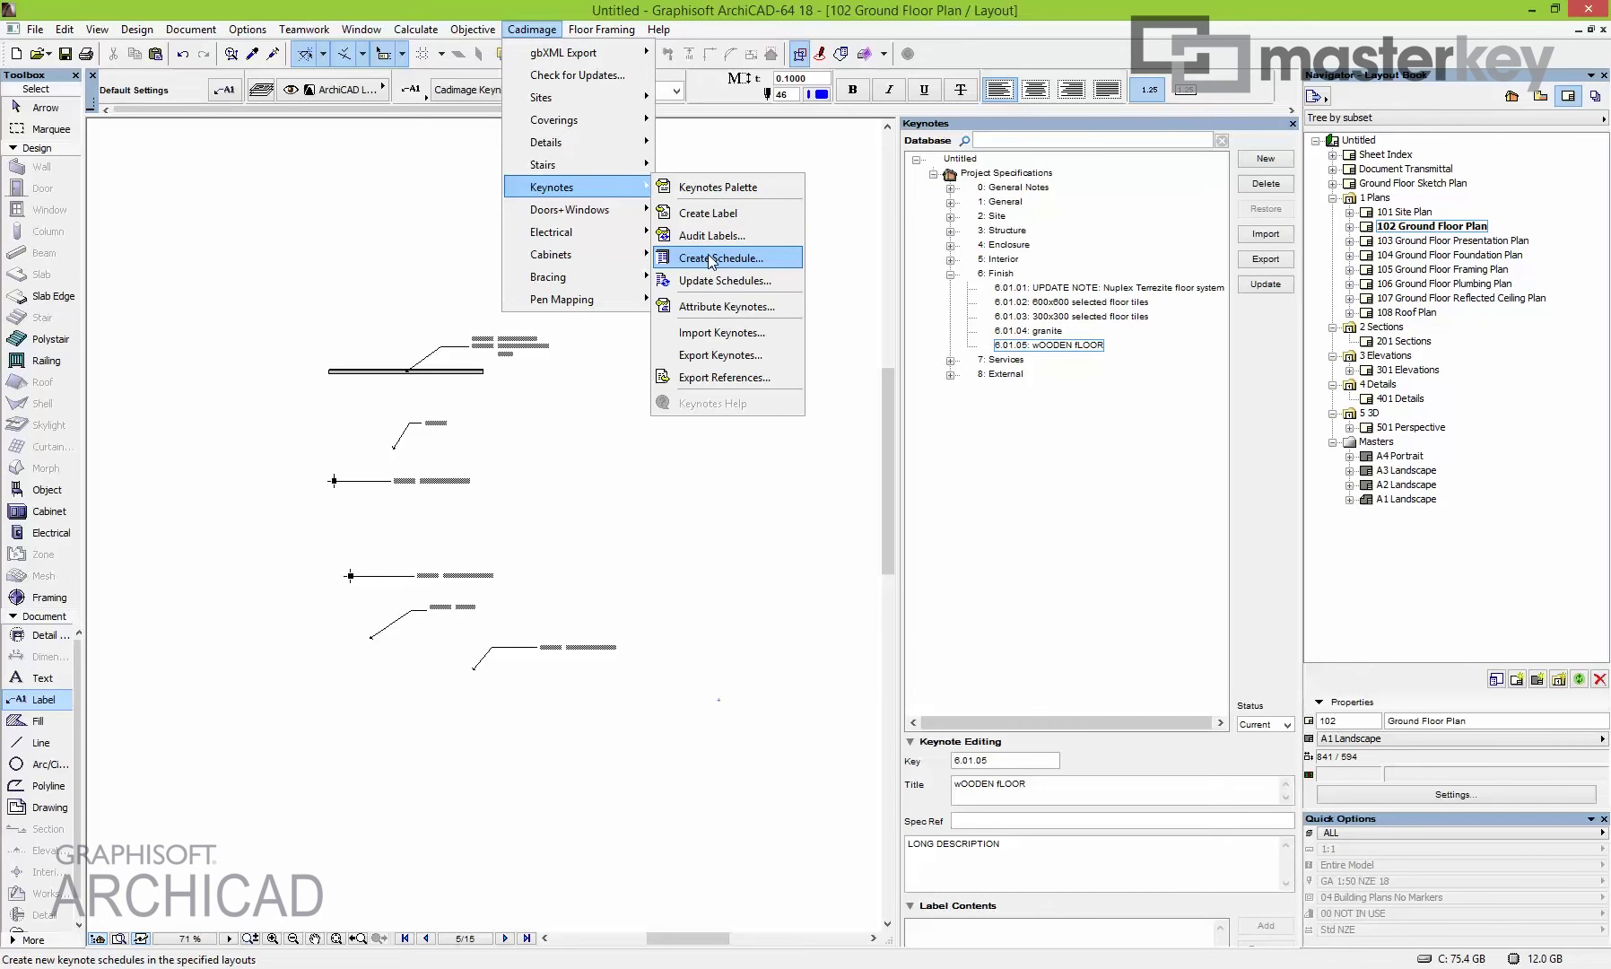
pyautogui.click(679, 507)
# Examine the keynote labels on the layout and read the full description of keynote 5.01.01: 10mm Gib Board lining.
pyautogui.scroll(3, 506, 421)
pyautogui.moveTo(506, 420); pyautogui.dragTo(499, 527, button='middle')
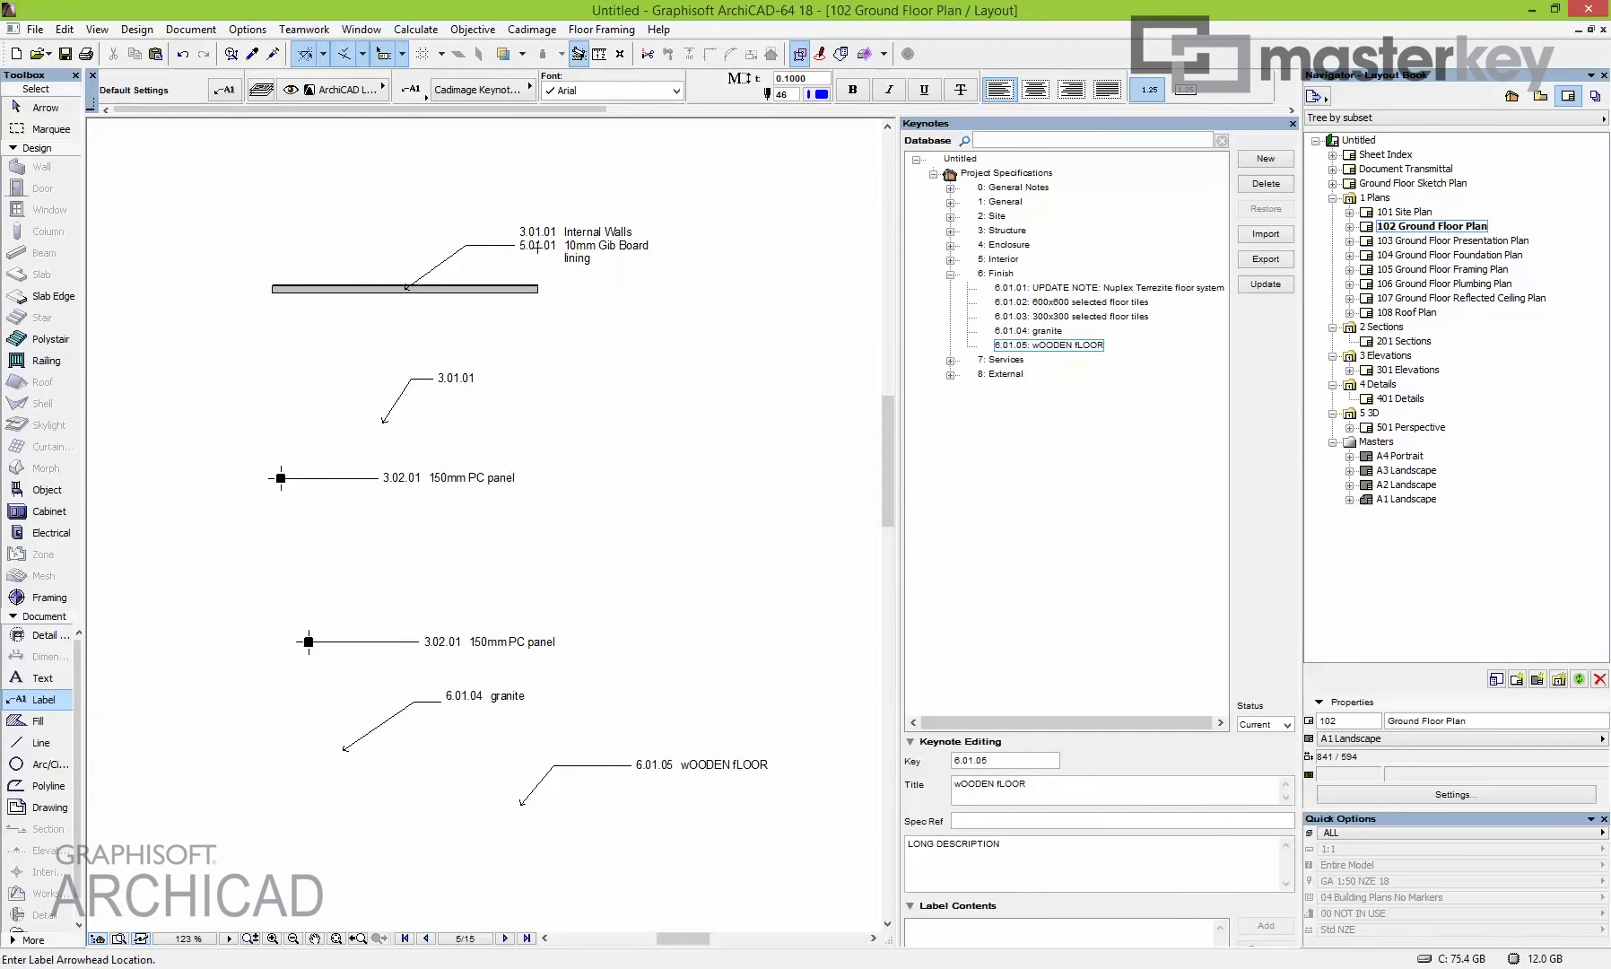
pyautogui.click(951, 275)
pyautogui.click(950, 260)
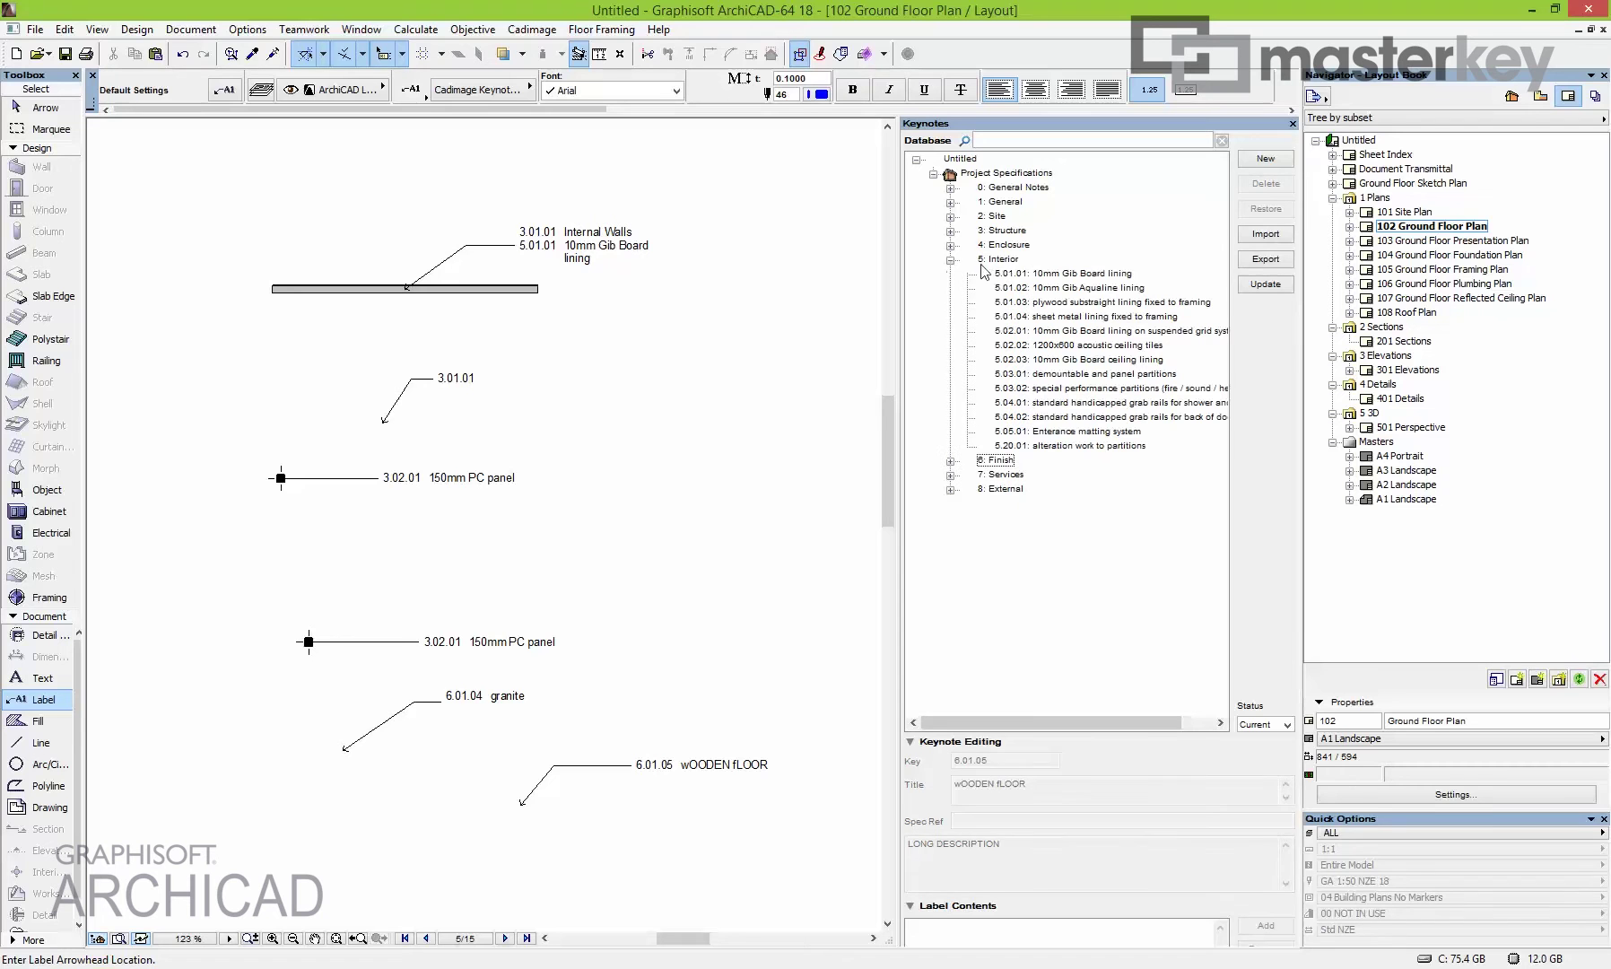
pyautogui.click(1012, 272)
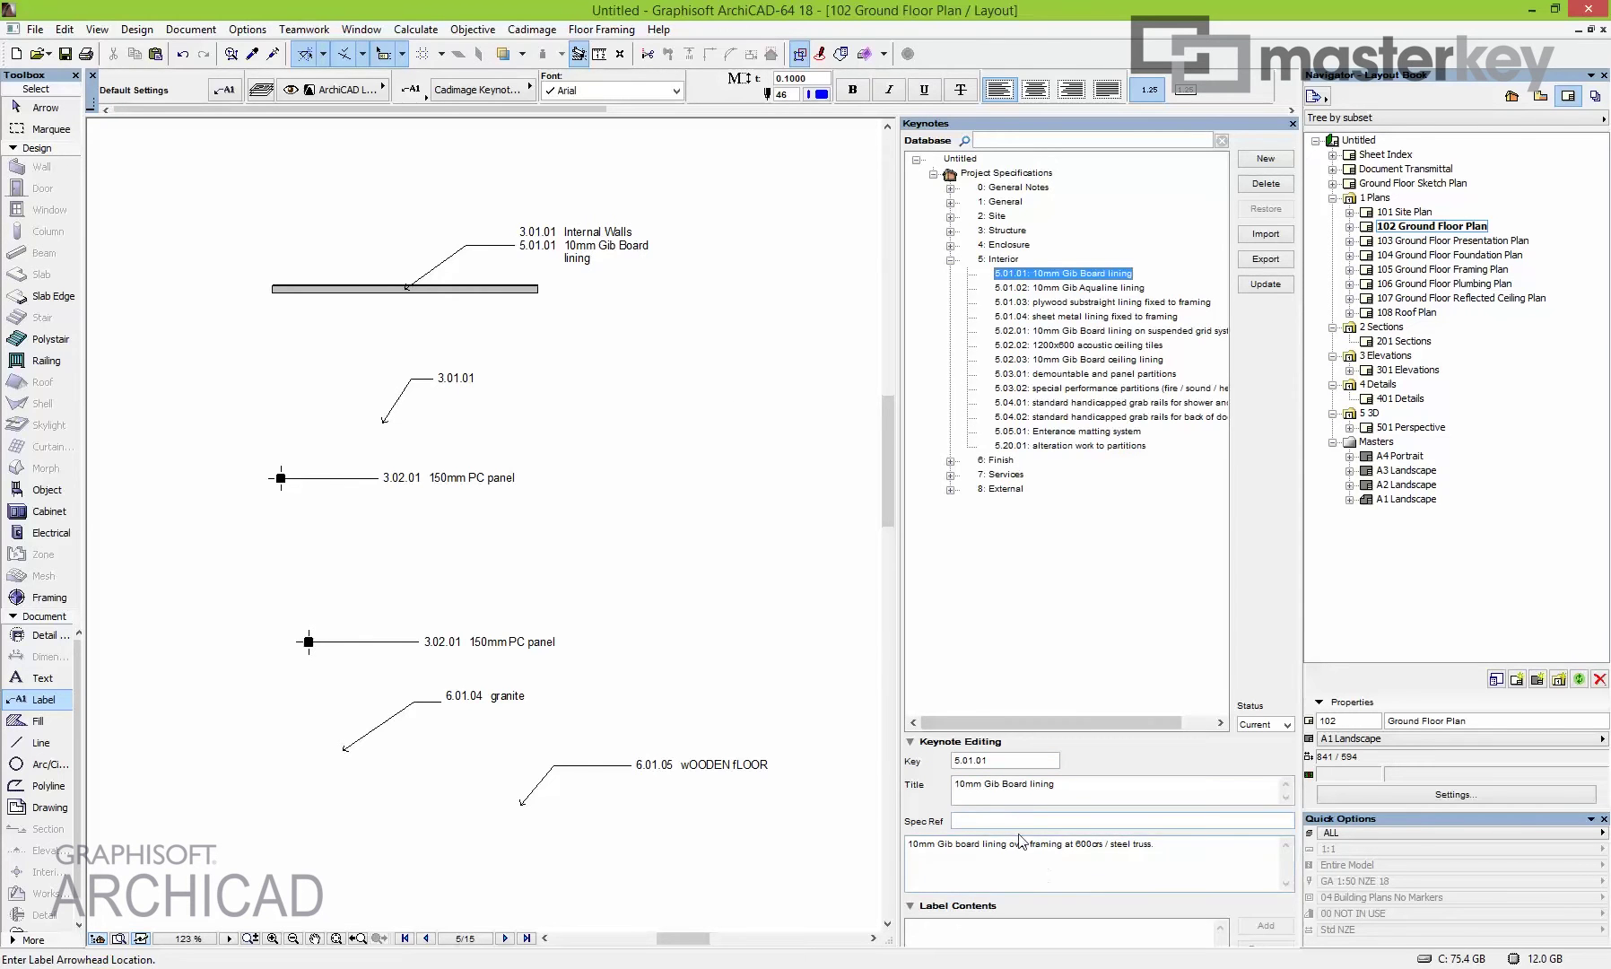
pyautogui.moveTo(908, 844); pyautogui.dragTo(1152, 846)
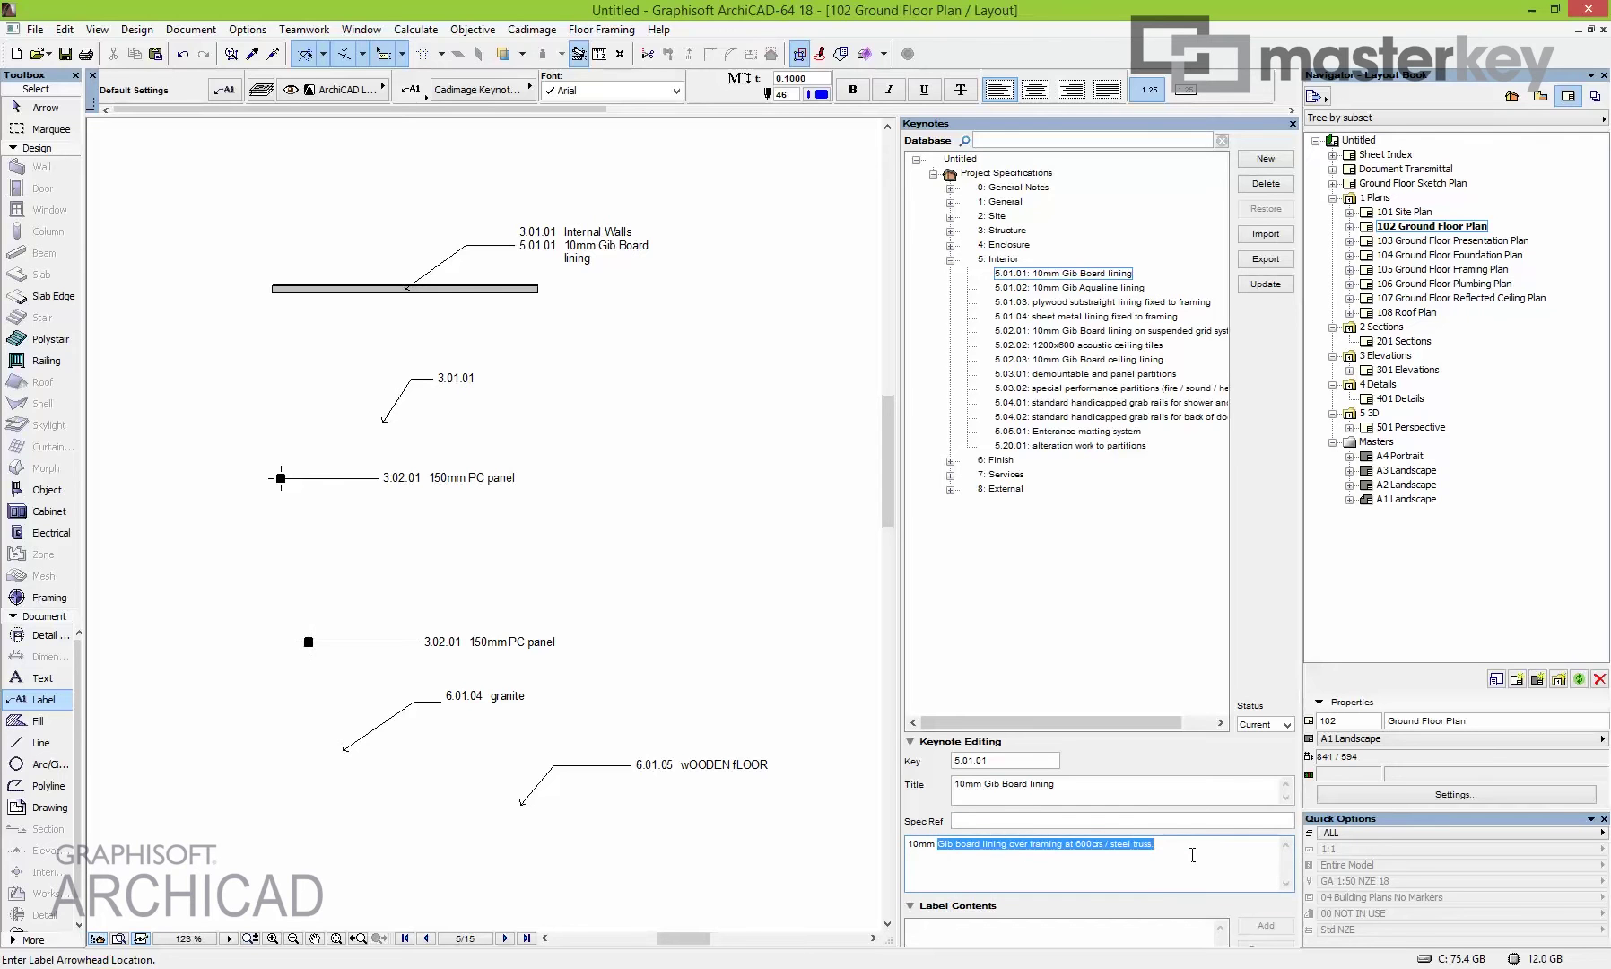
pyautogui.click(1152, 893)
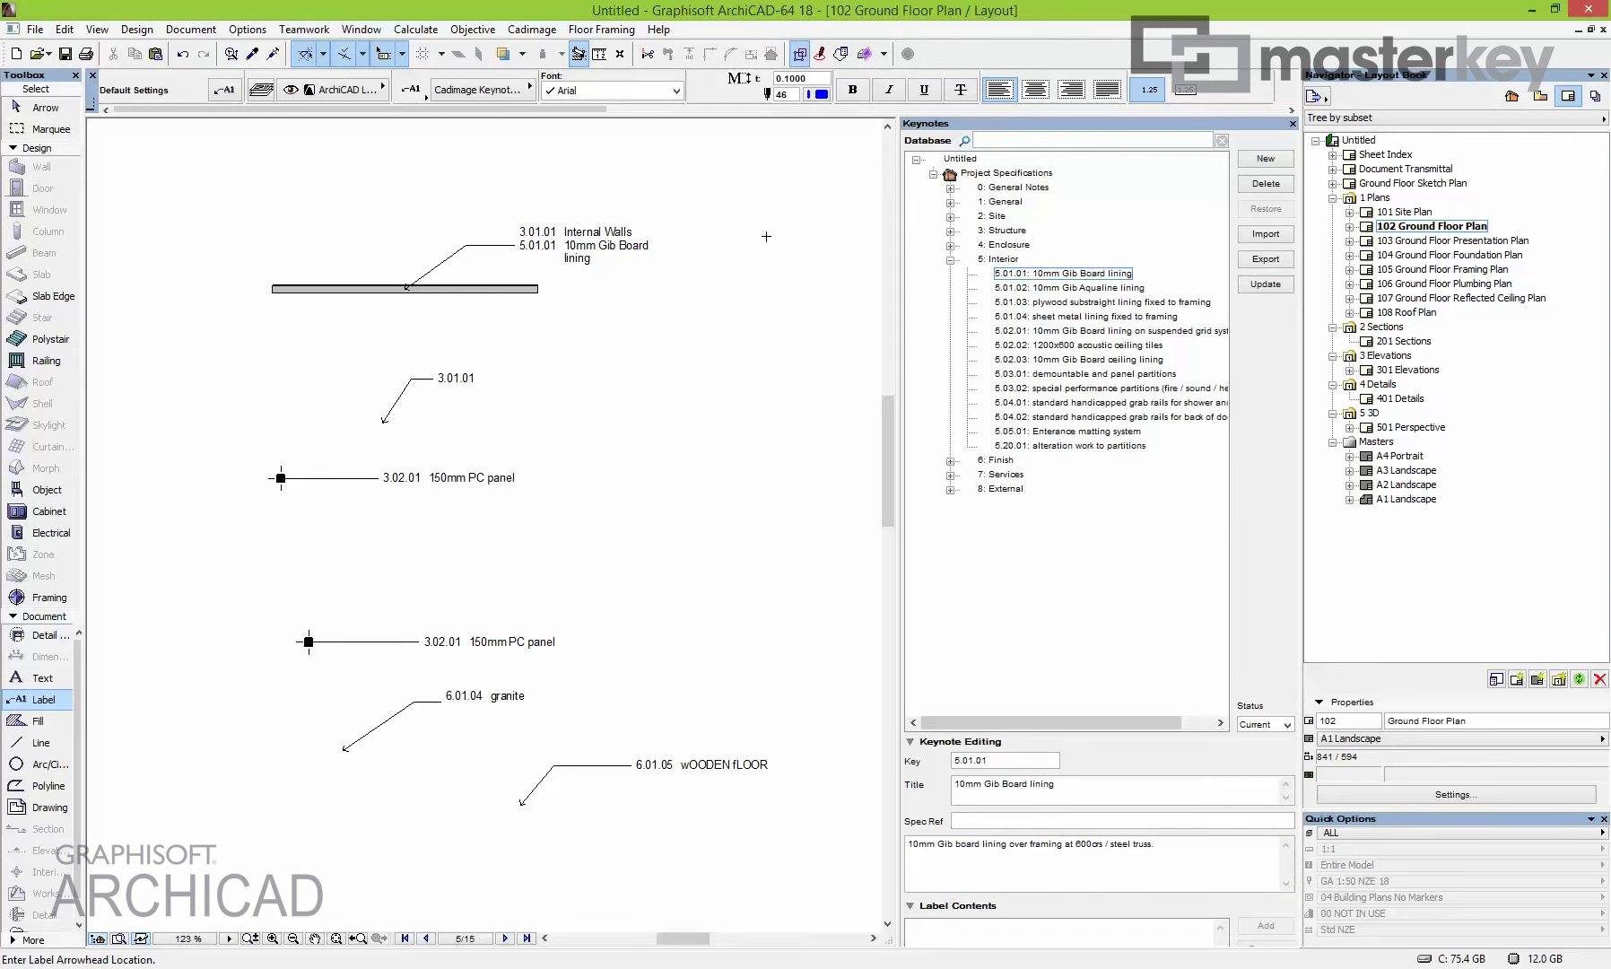
# Create a keynotes schedule for the current layout only, including only the keynotes used in the layout.
pyautogui.scroll(-2, 767, 250)
pyautogui.click(532, 29)
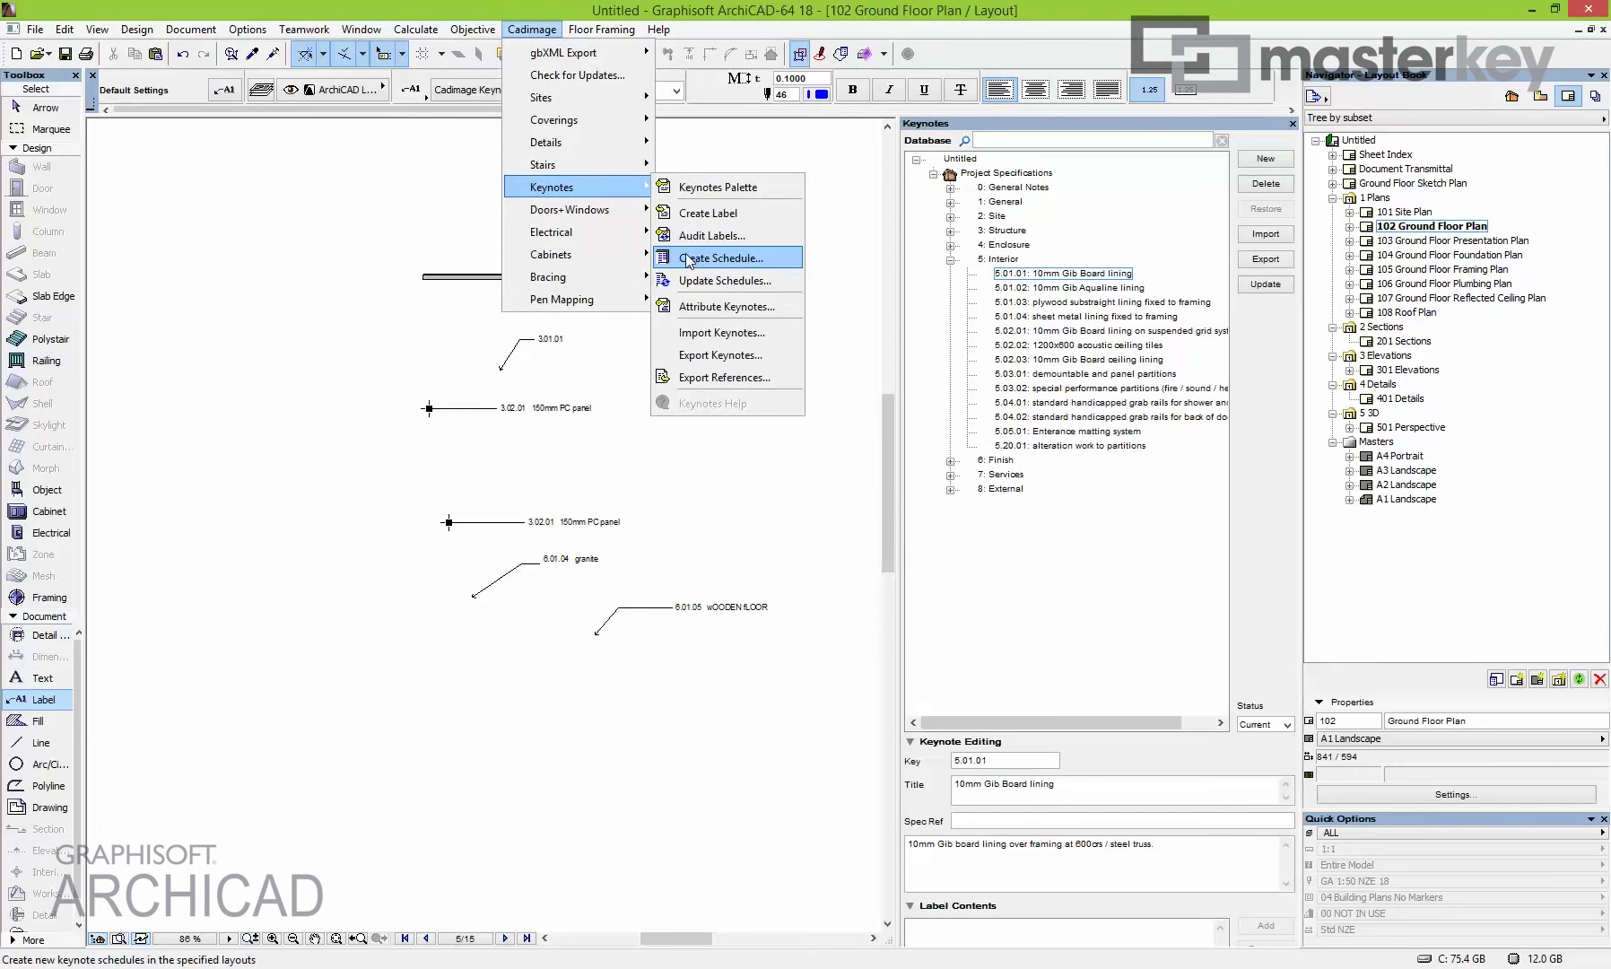
pyautogui.click(691, 258)
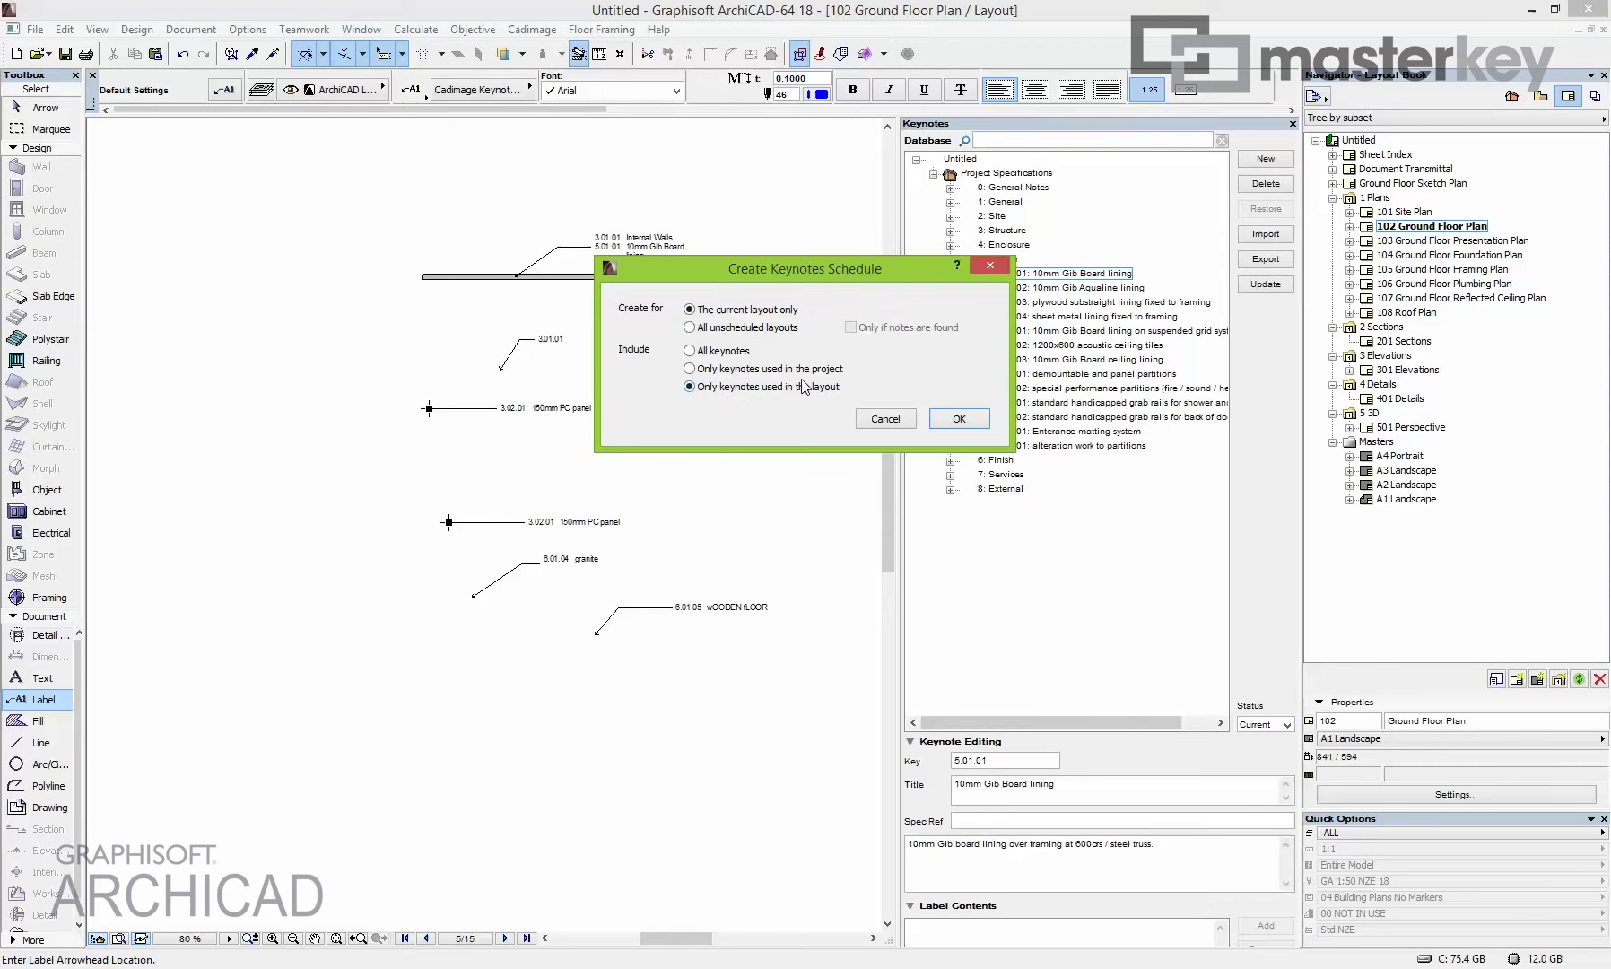
pyautogui.click(959, 419)
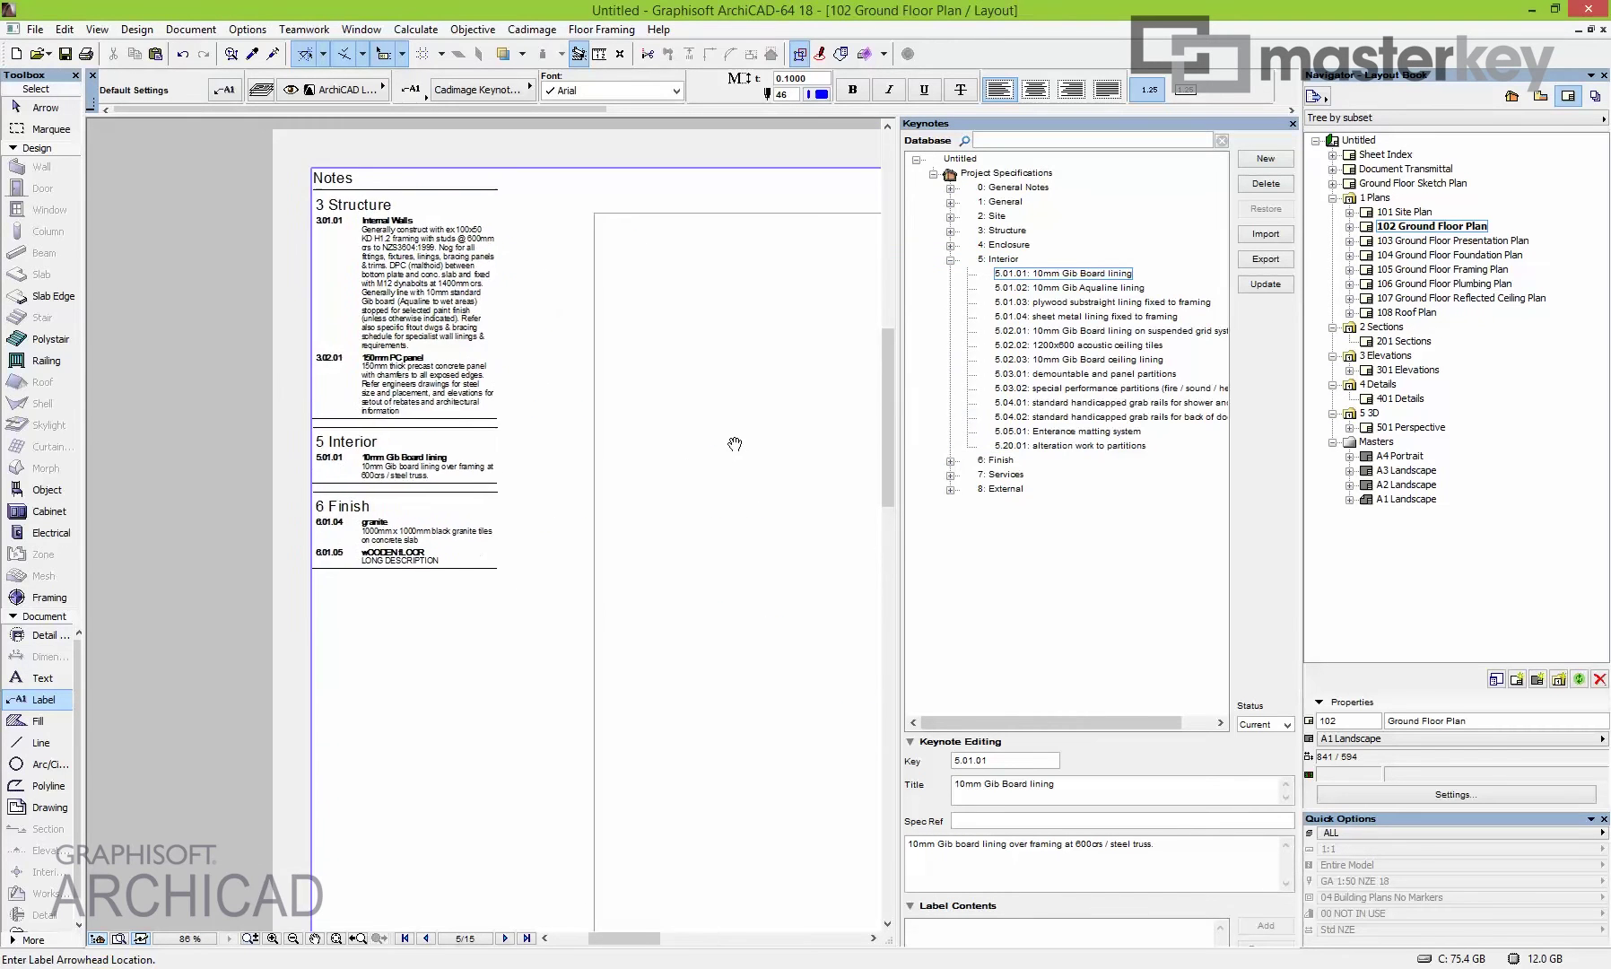
# Change the end of keynote 5.01.01's long description so the framing spacing reads 450 CENTRES.
pyautogui.scroll(5, 734, 443)
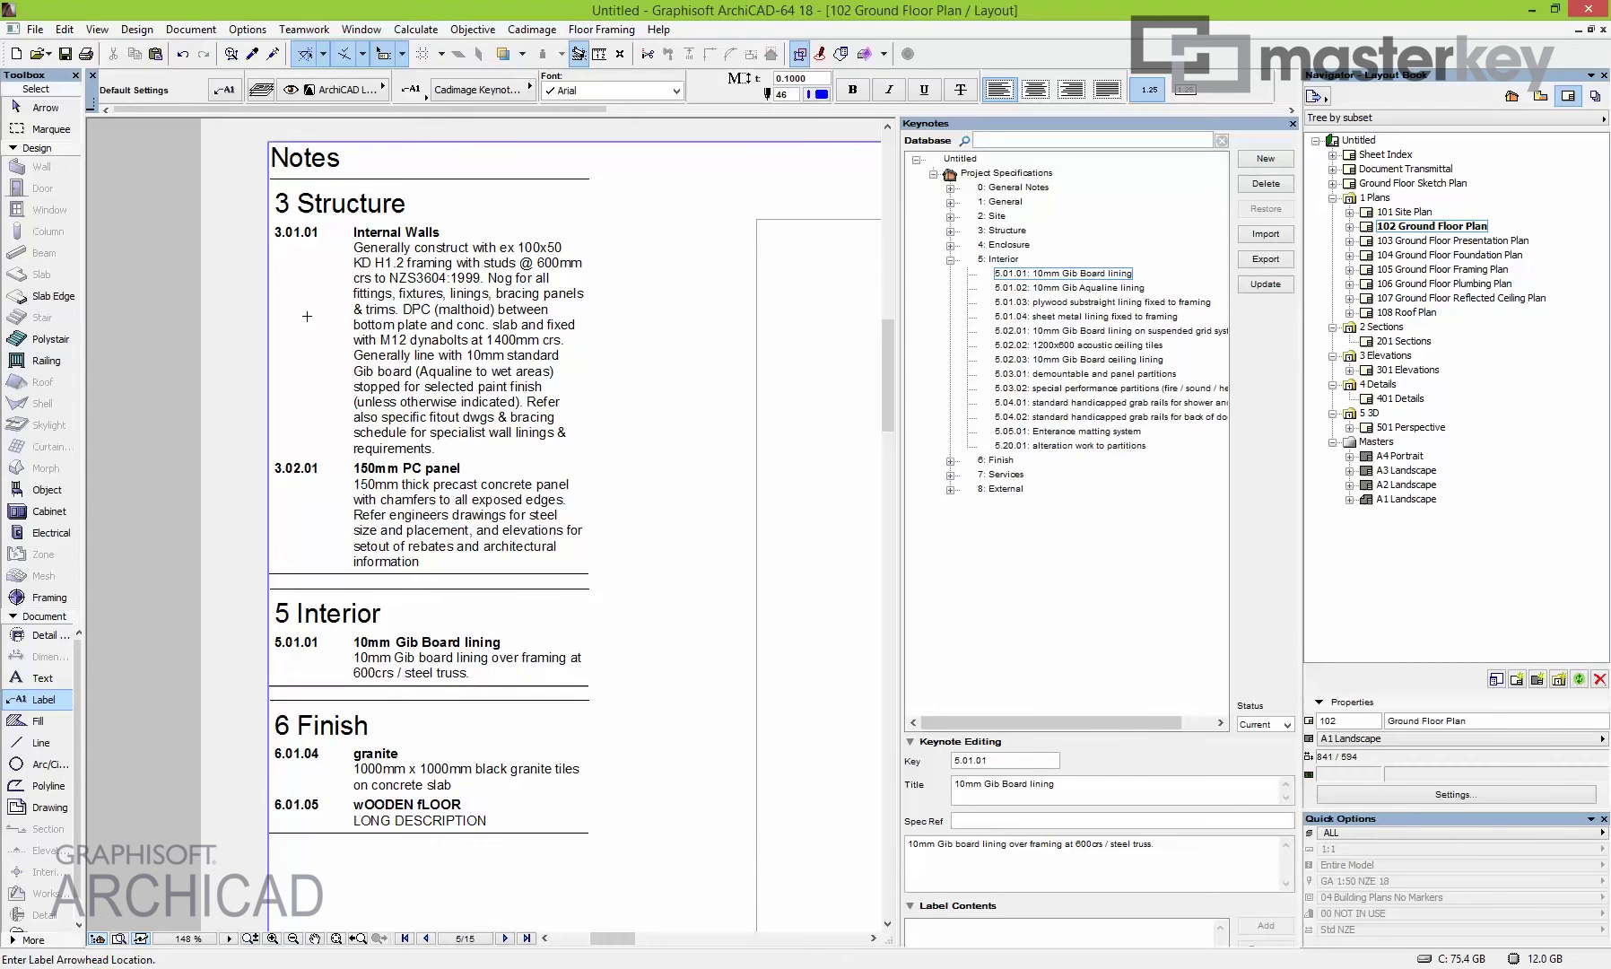
pyautogui.scroll(-3, 307, 315)
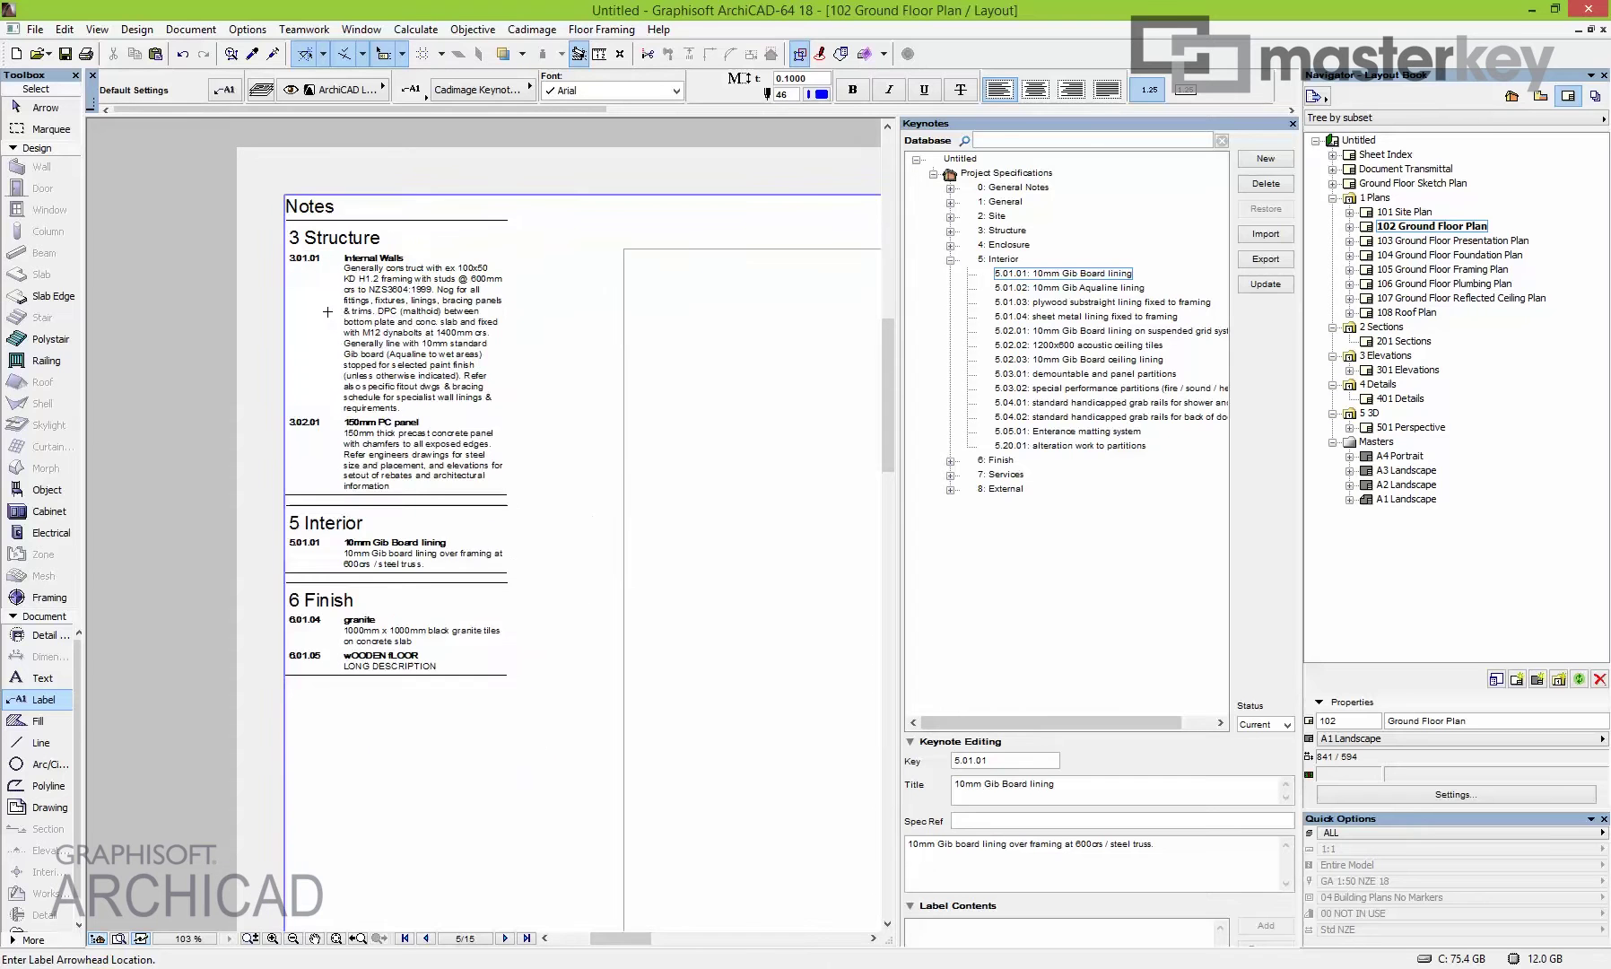
pyautogui.scroll(1, 328, 311)
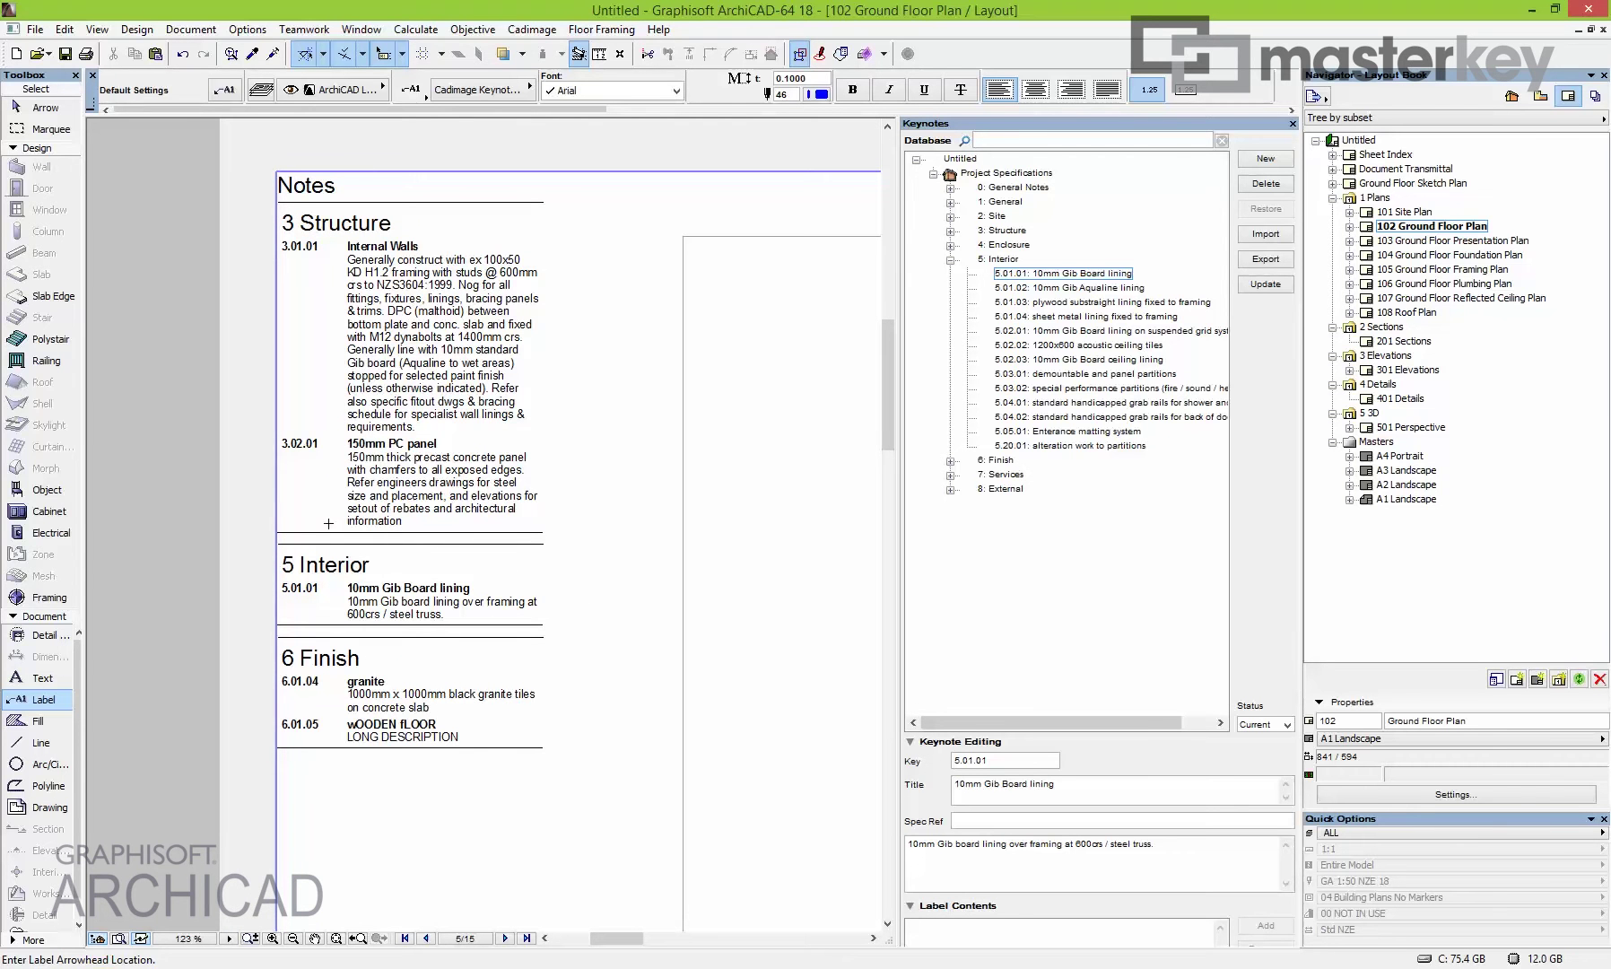
pyautogui.click(1043, 274)
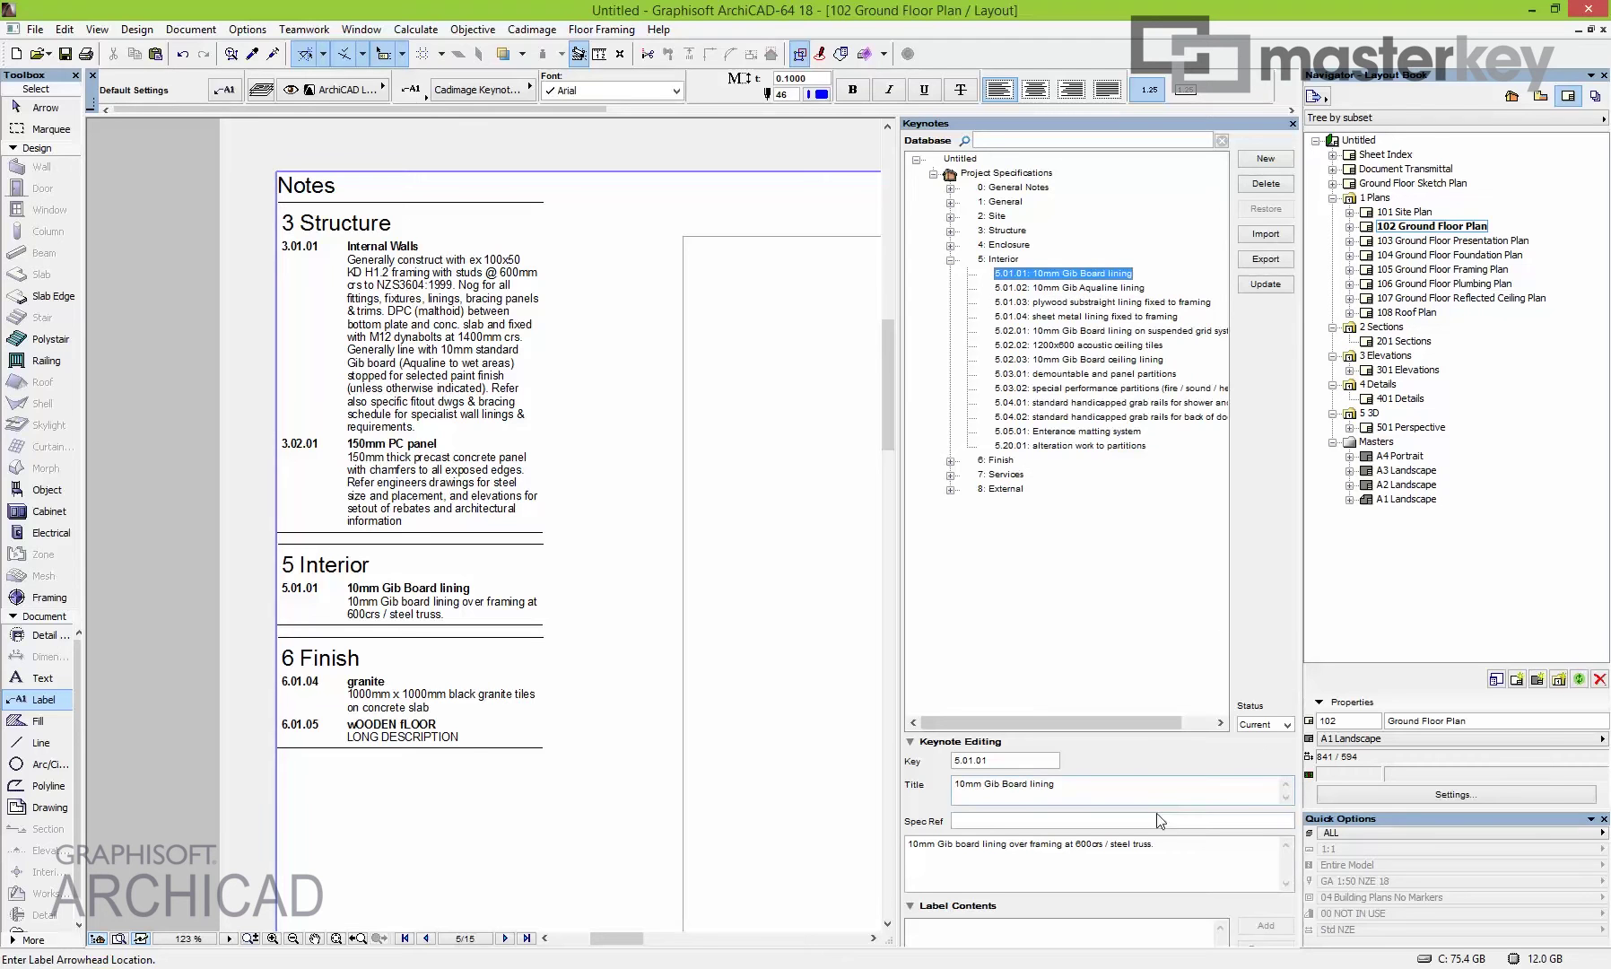
pyautogui.moveTo(1178, 844); pyautogui.dragTo(1068, 847)
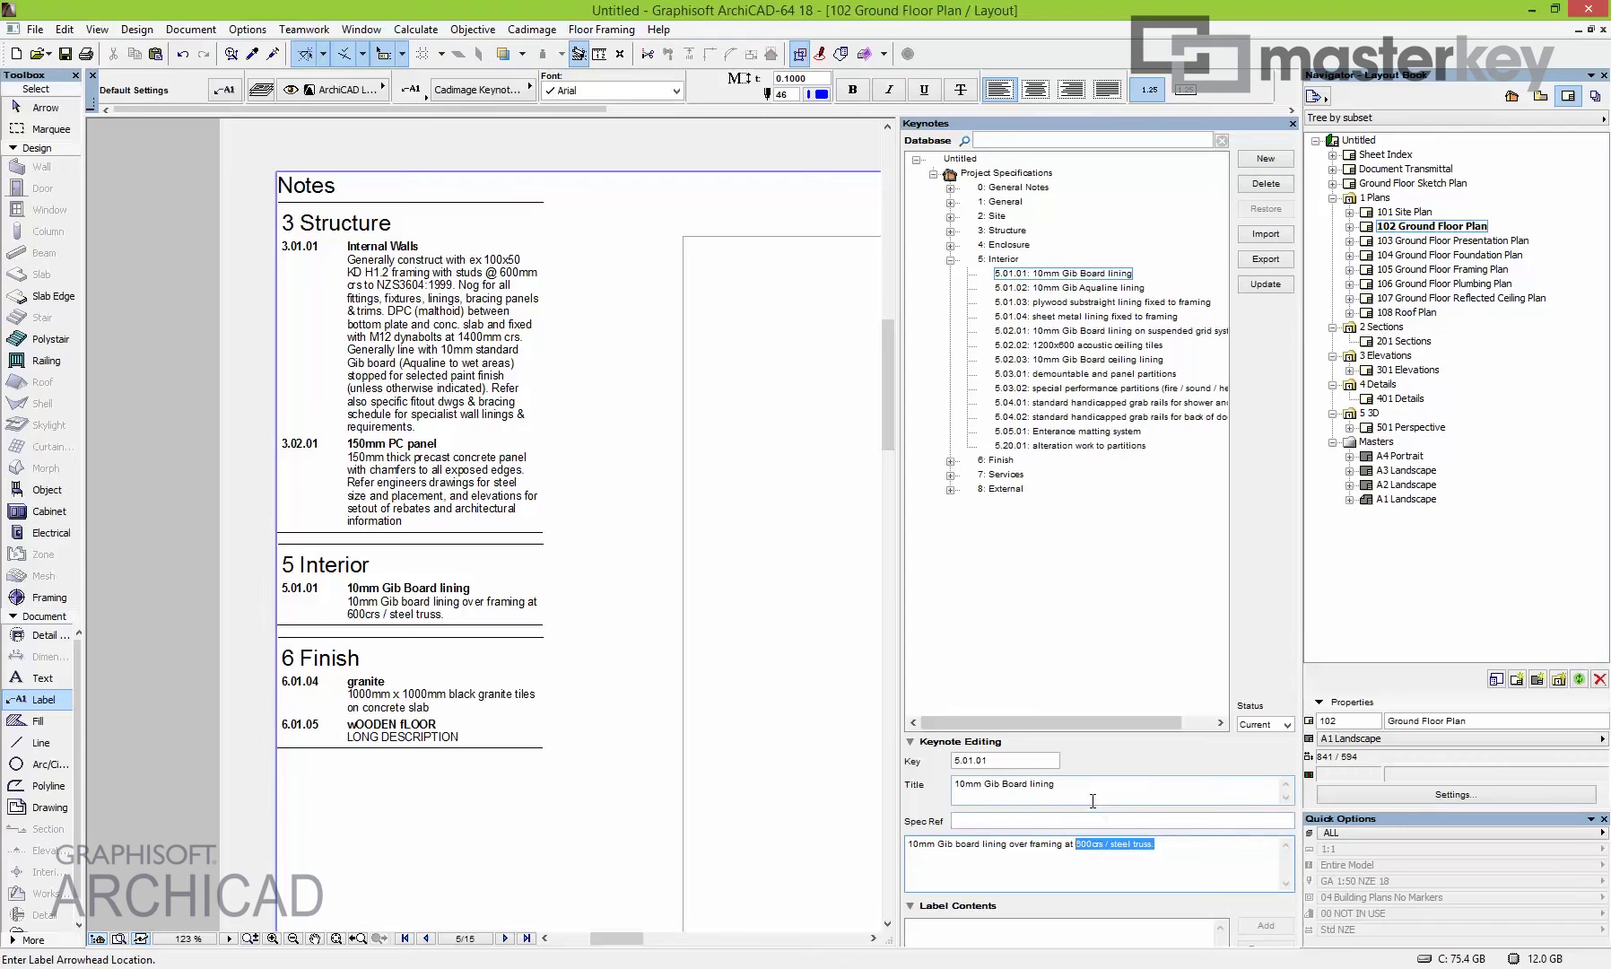
pyautogui.write('450')
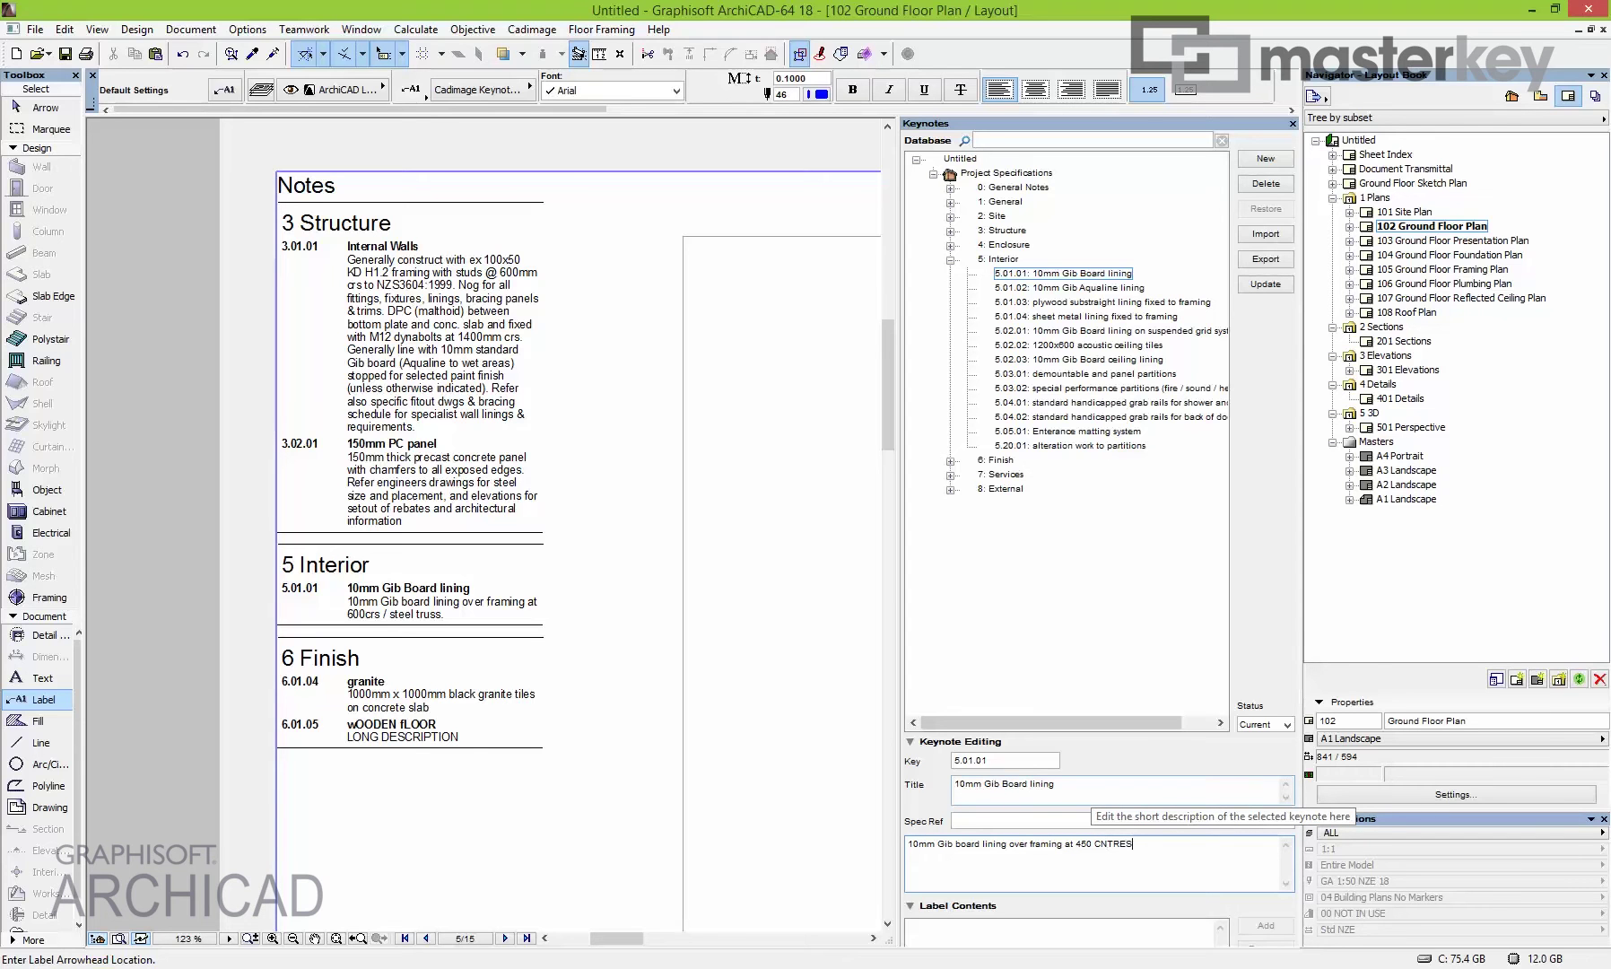
pyautogui.click(1107, 844)
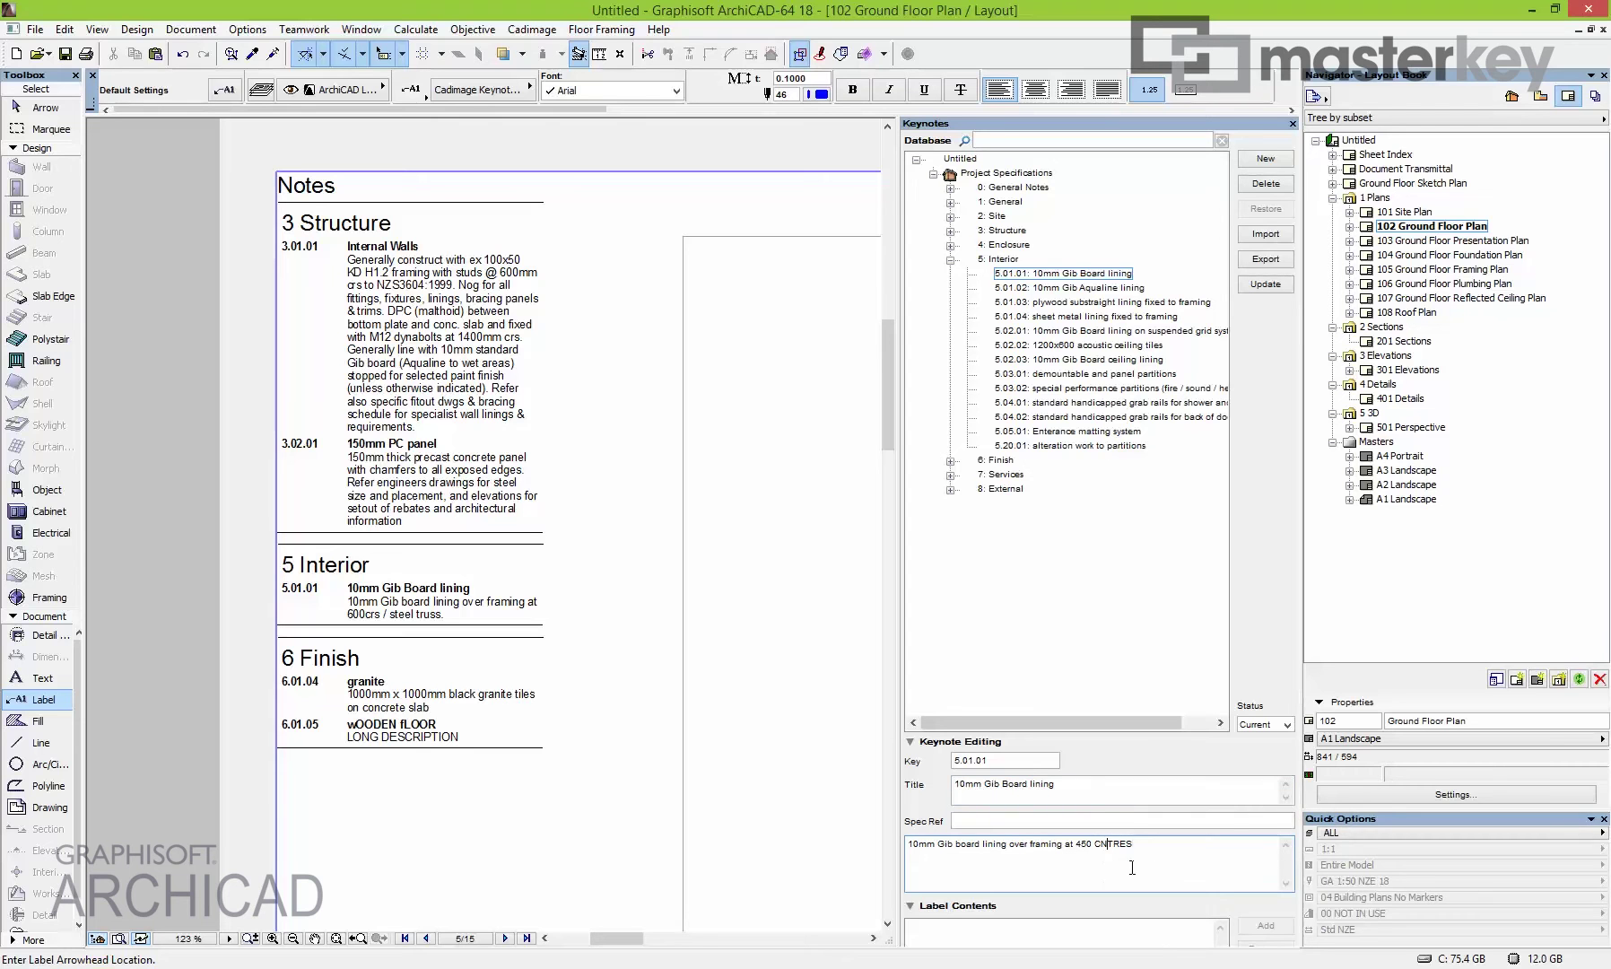
pyautogui.write('E')
# Change the title of keynote 5.01.01 to 13mm Gib Board lining.
pyautogui.click(982, 784)
pyautogui.press('BackSpace')
pyautogui.write('3')
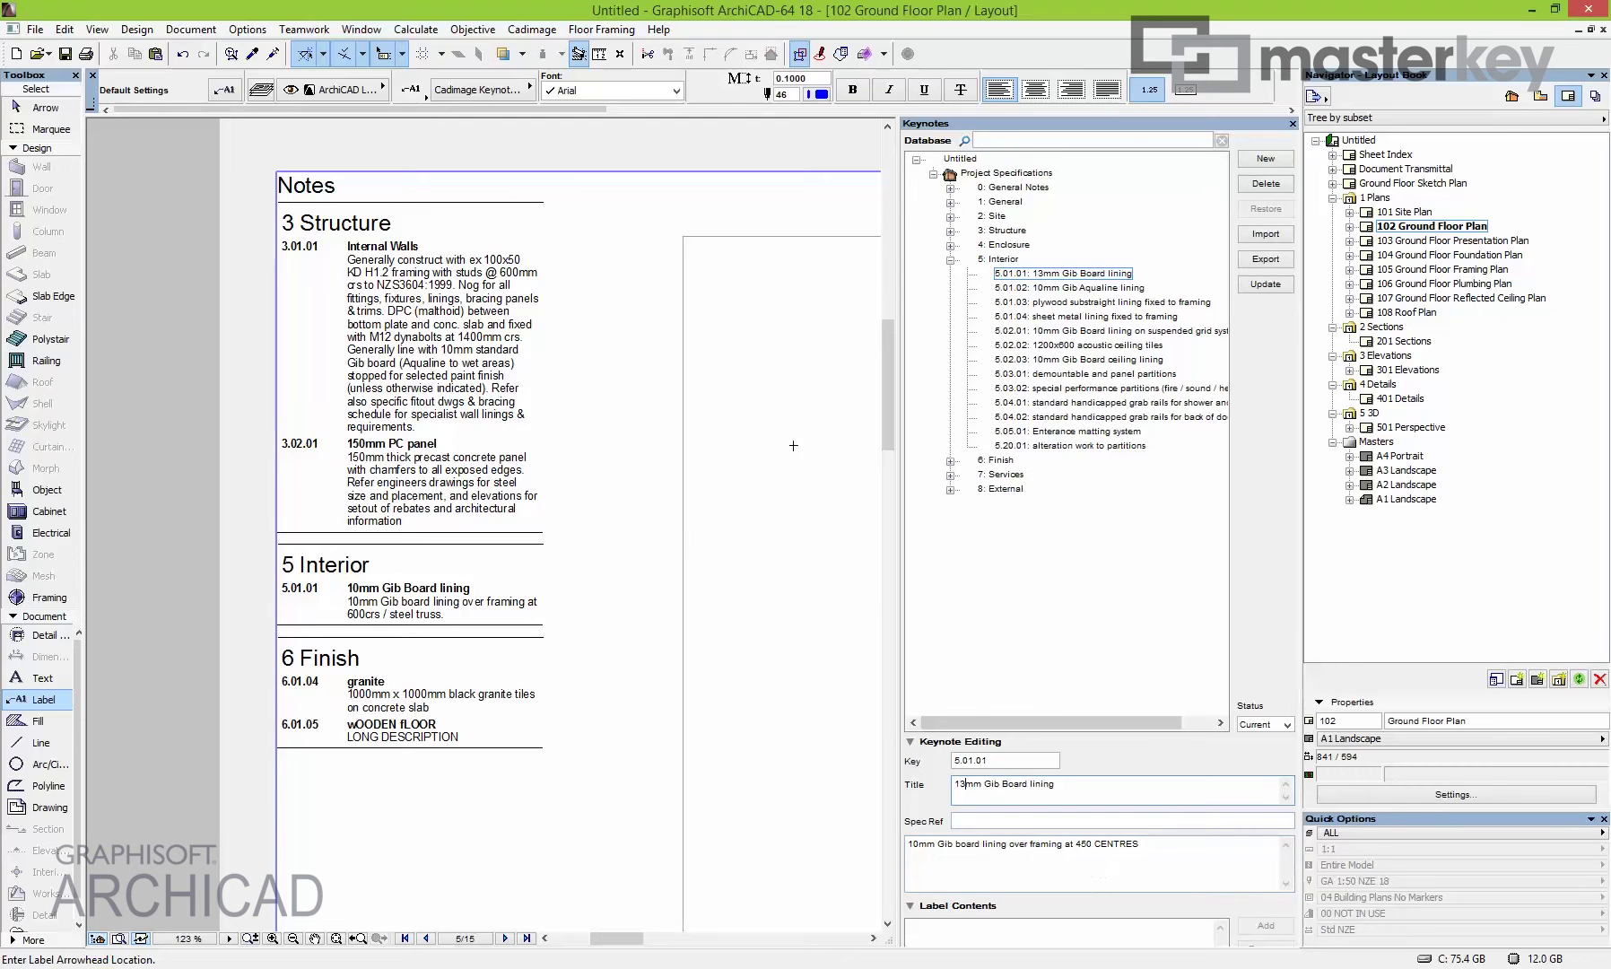
# Open the source Ground Floor view of the drawing placed on layout 102 at its keynote labels.
pyautogui.scroll(-4, 591, 547)
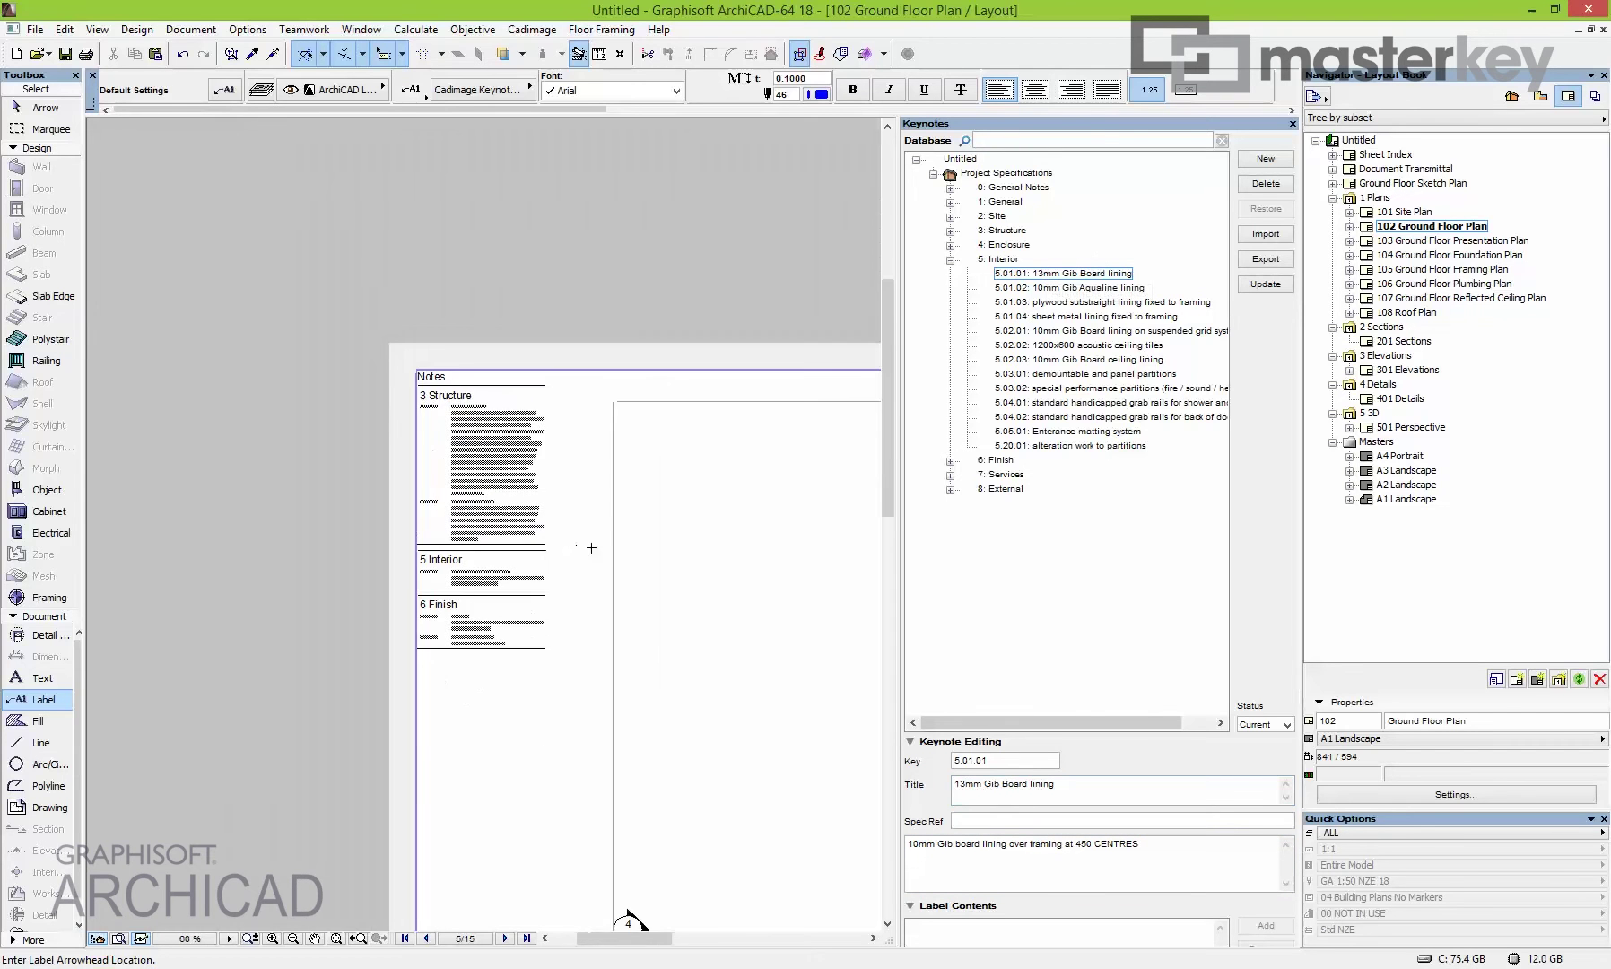
pyautogui.scroll(4, 659, 540)
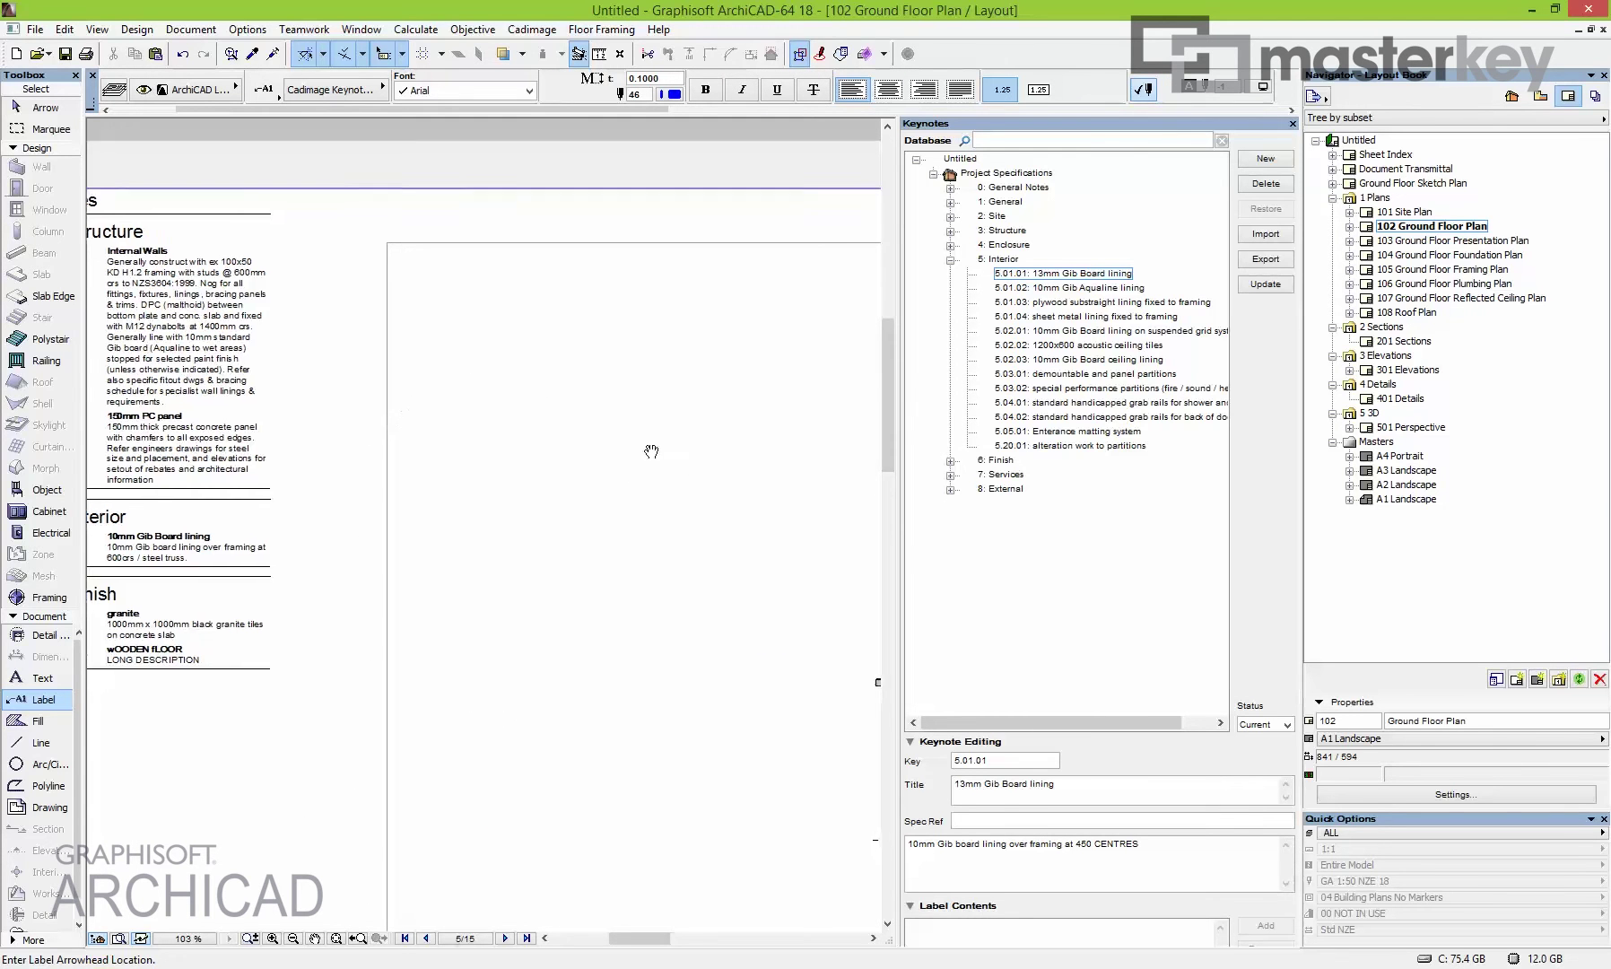
pyautogui.scroll(3, 640, 450)
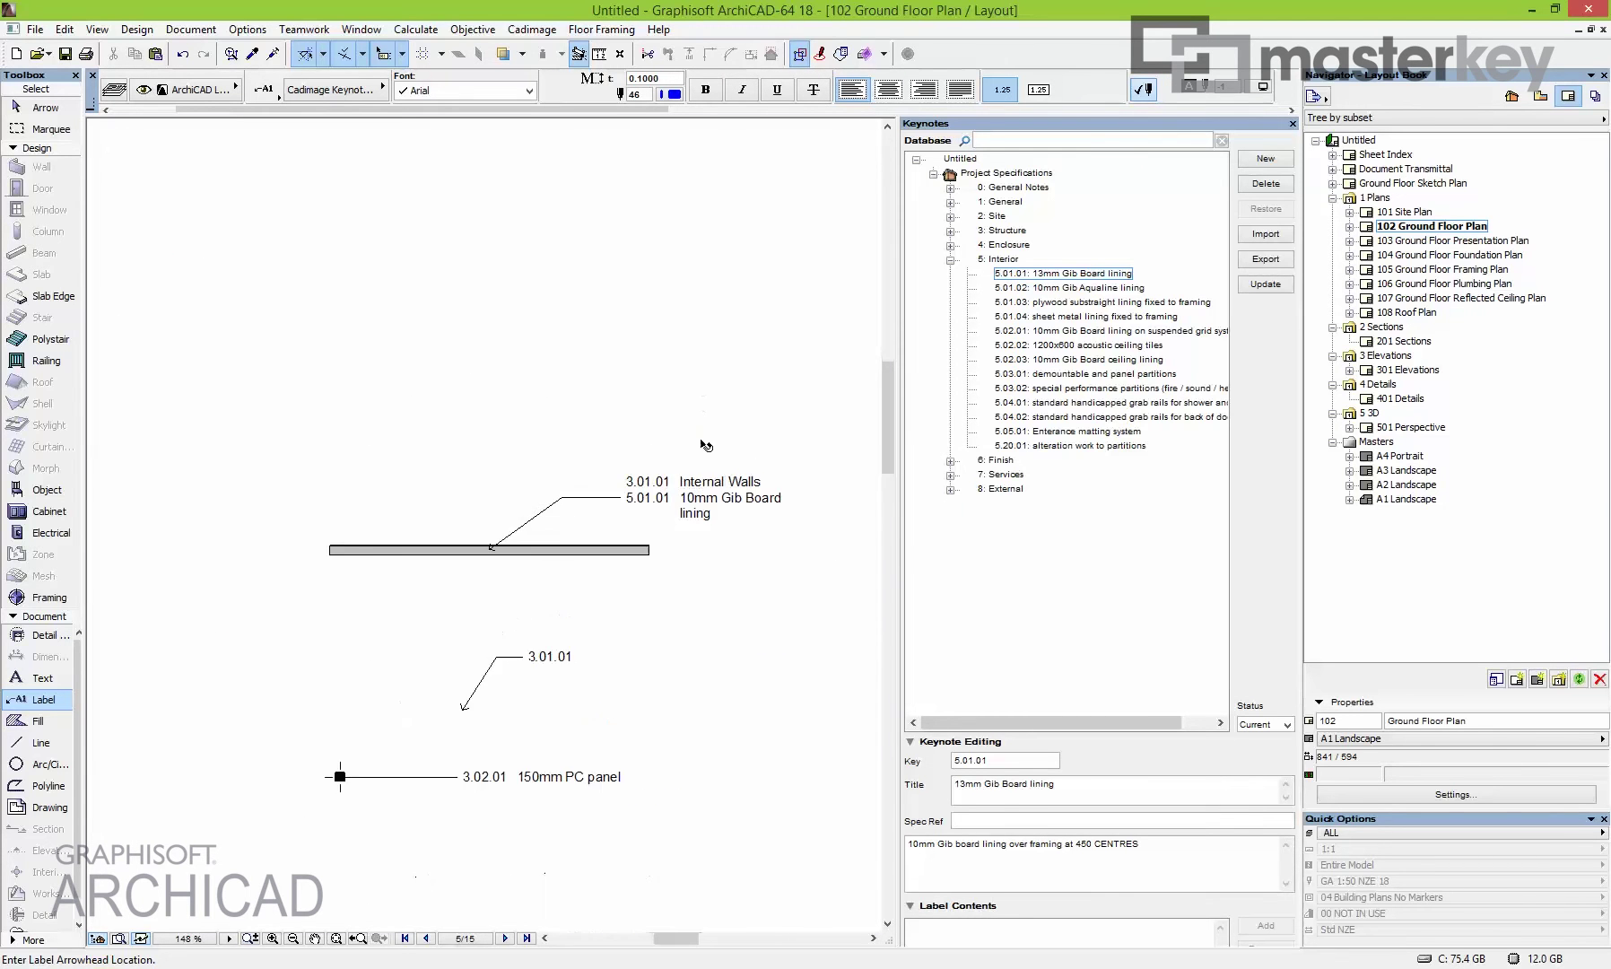
pyautogui.click(699, 437)
pyautogui.rightClick(701, 439)
pyautogui.click(796, 503)
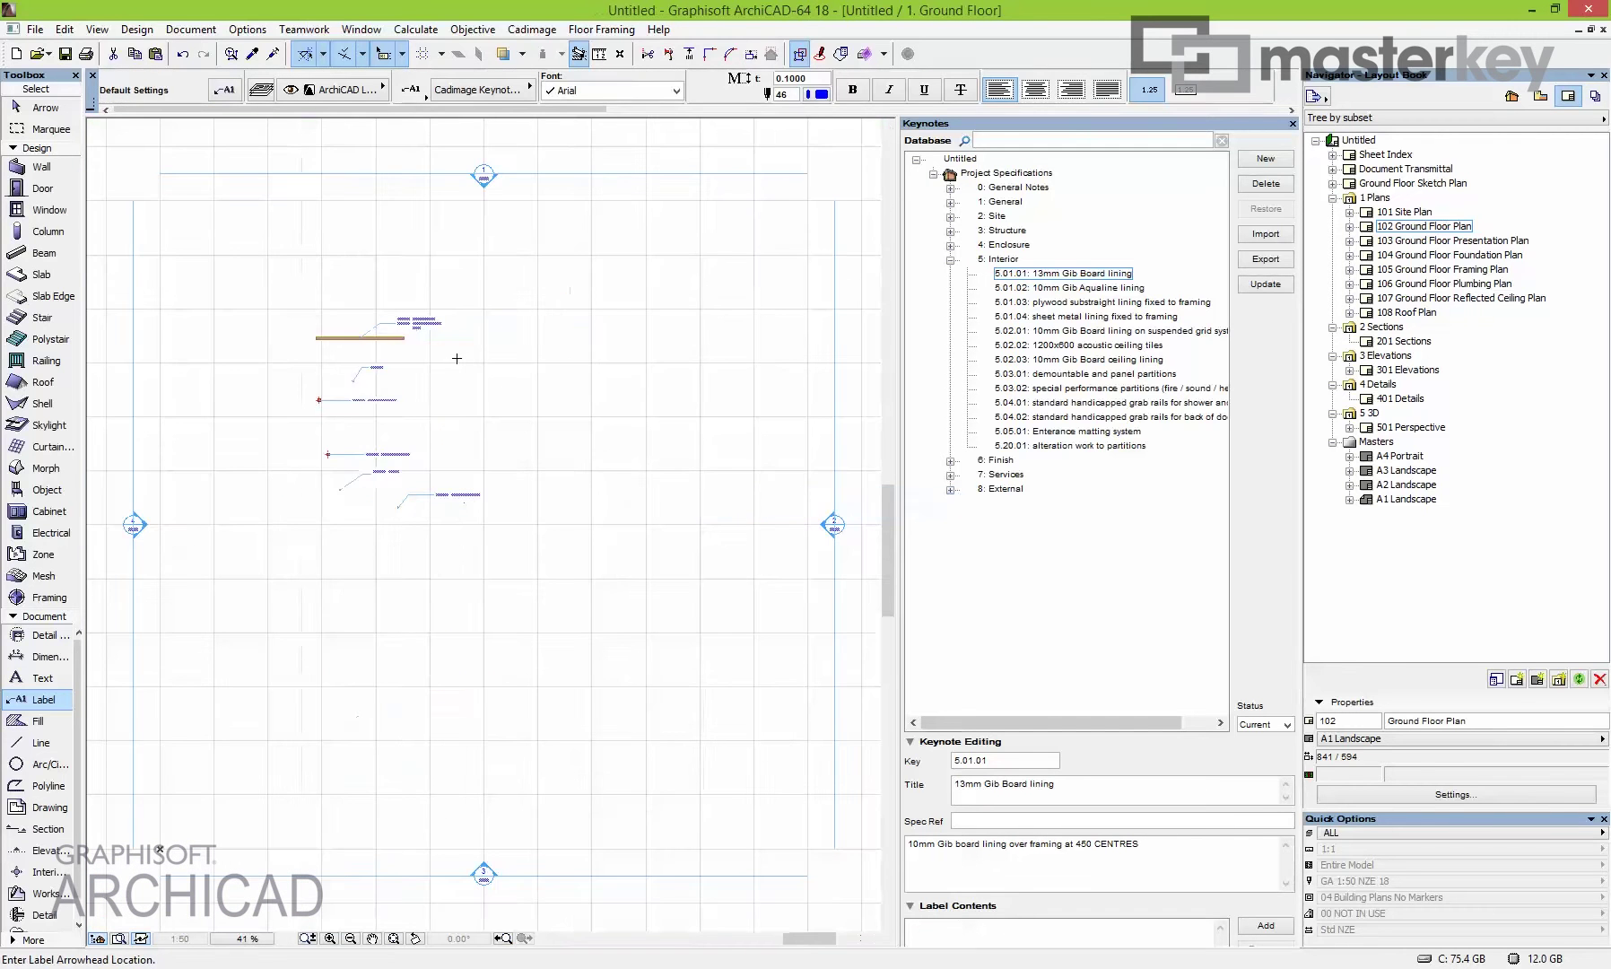
pyautogui.scroll(5, 413, 359)
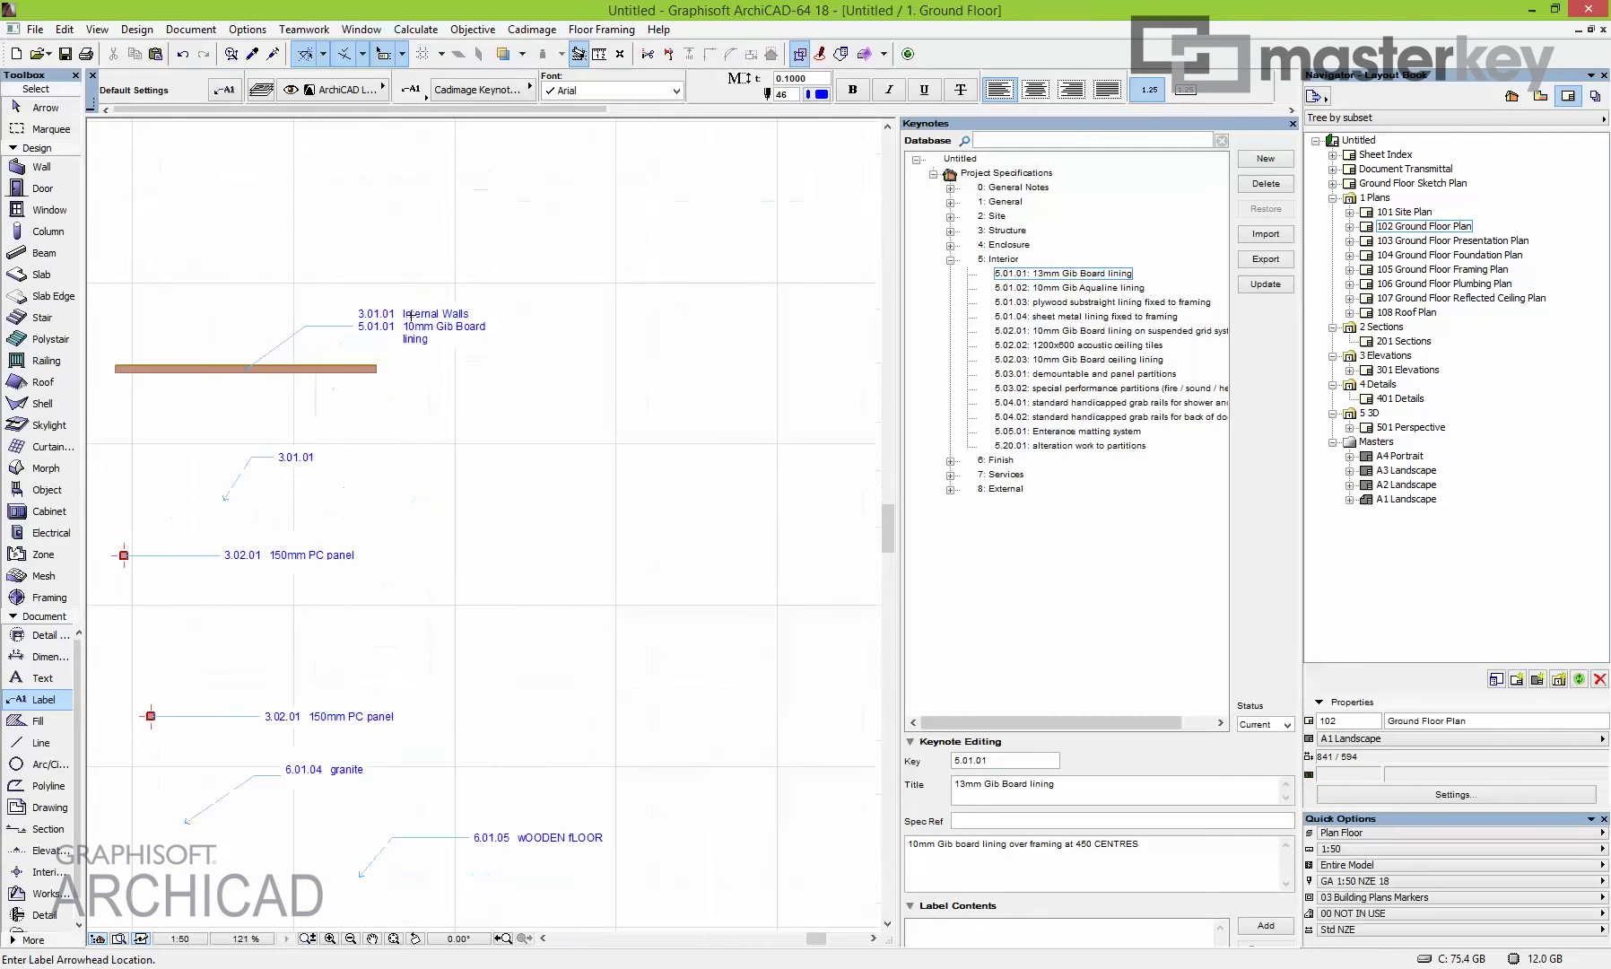
# Audit the keynote labels in the current drawing, repair keynote 5.01.01: 13mm Gib Board lining, and close the audit.
pyautogui.click(532, 29)
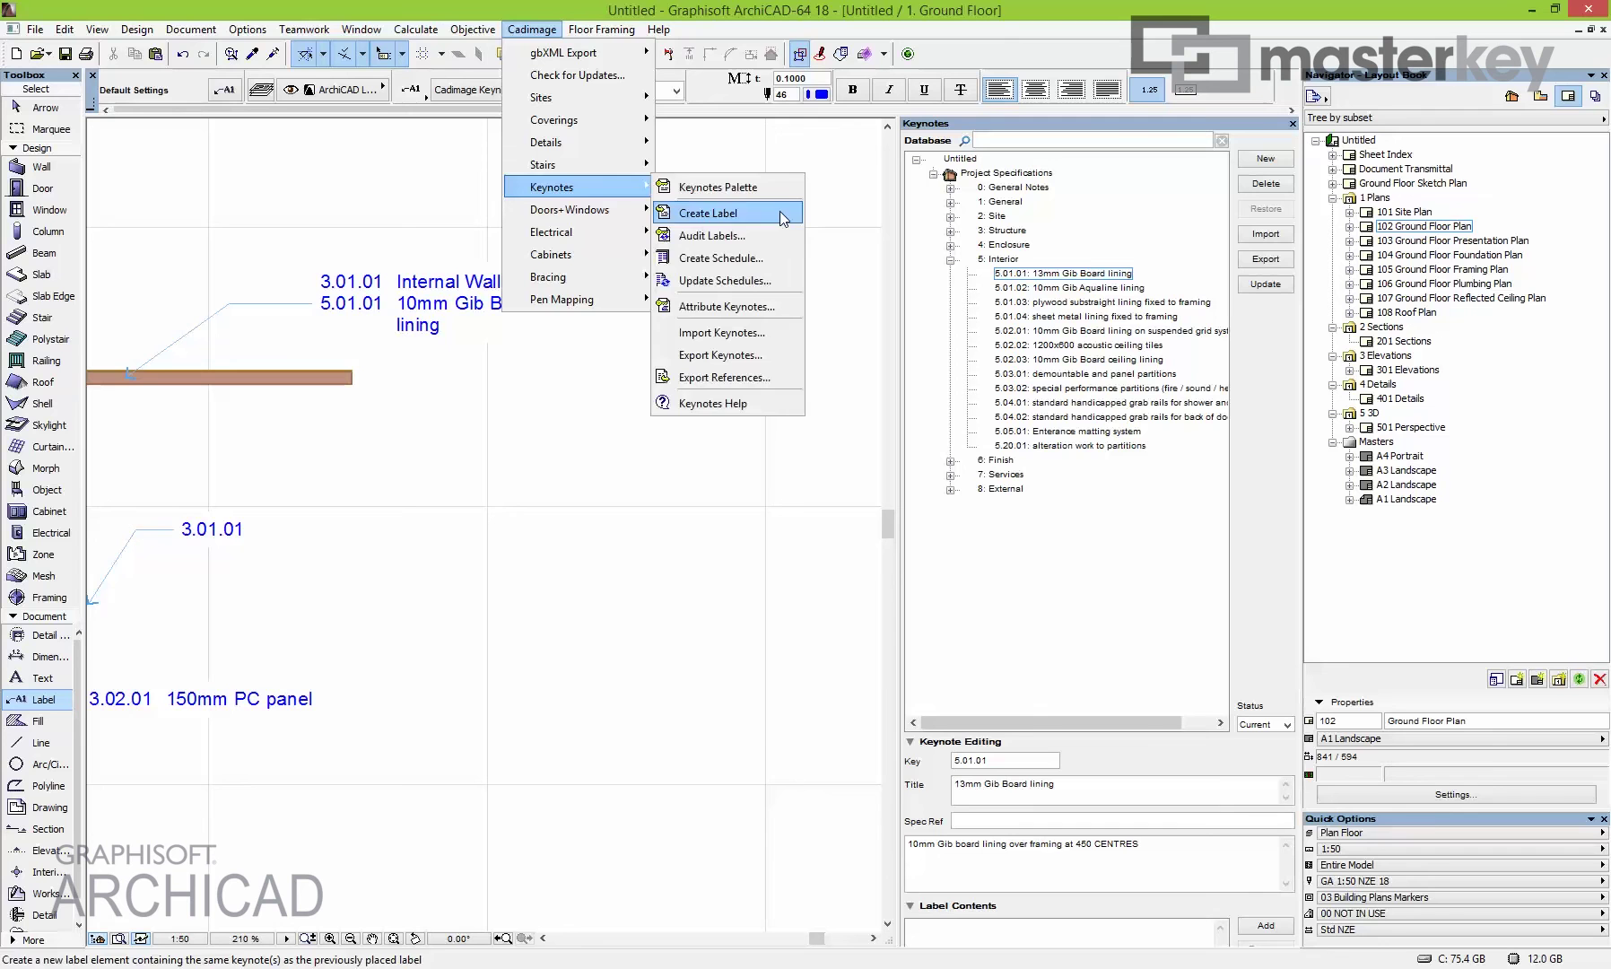
pyautogui.click(715, 237)
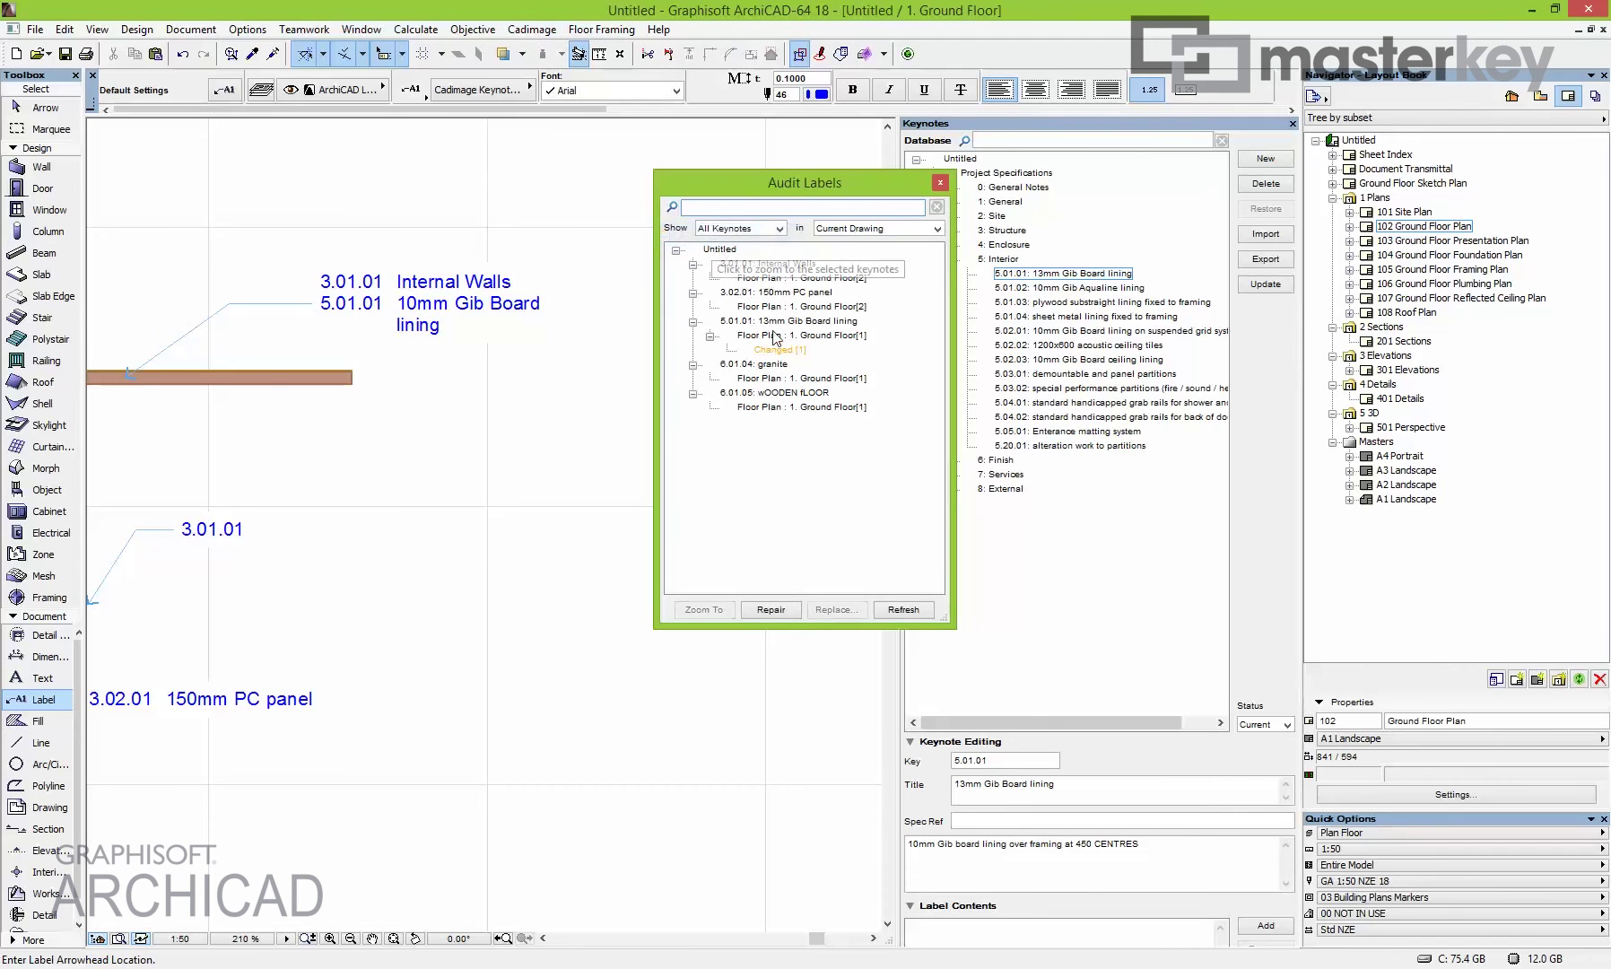
pyautogui.click(777, 323)
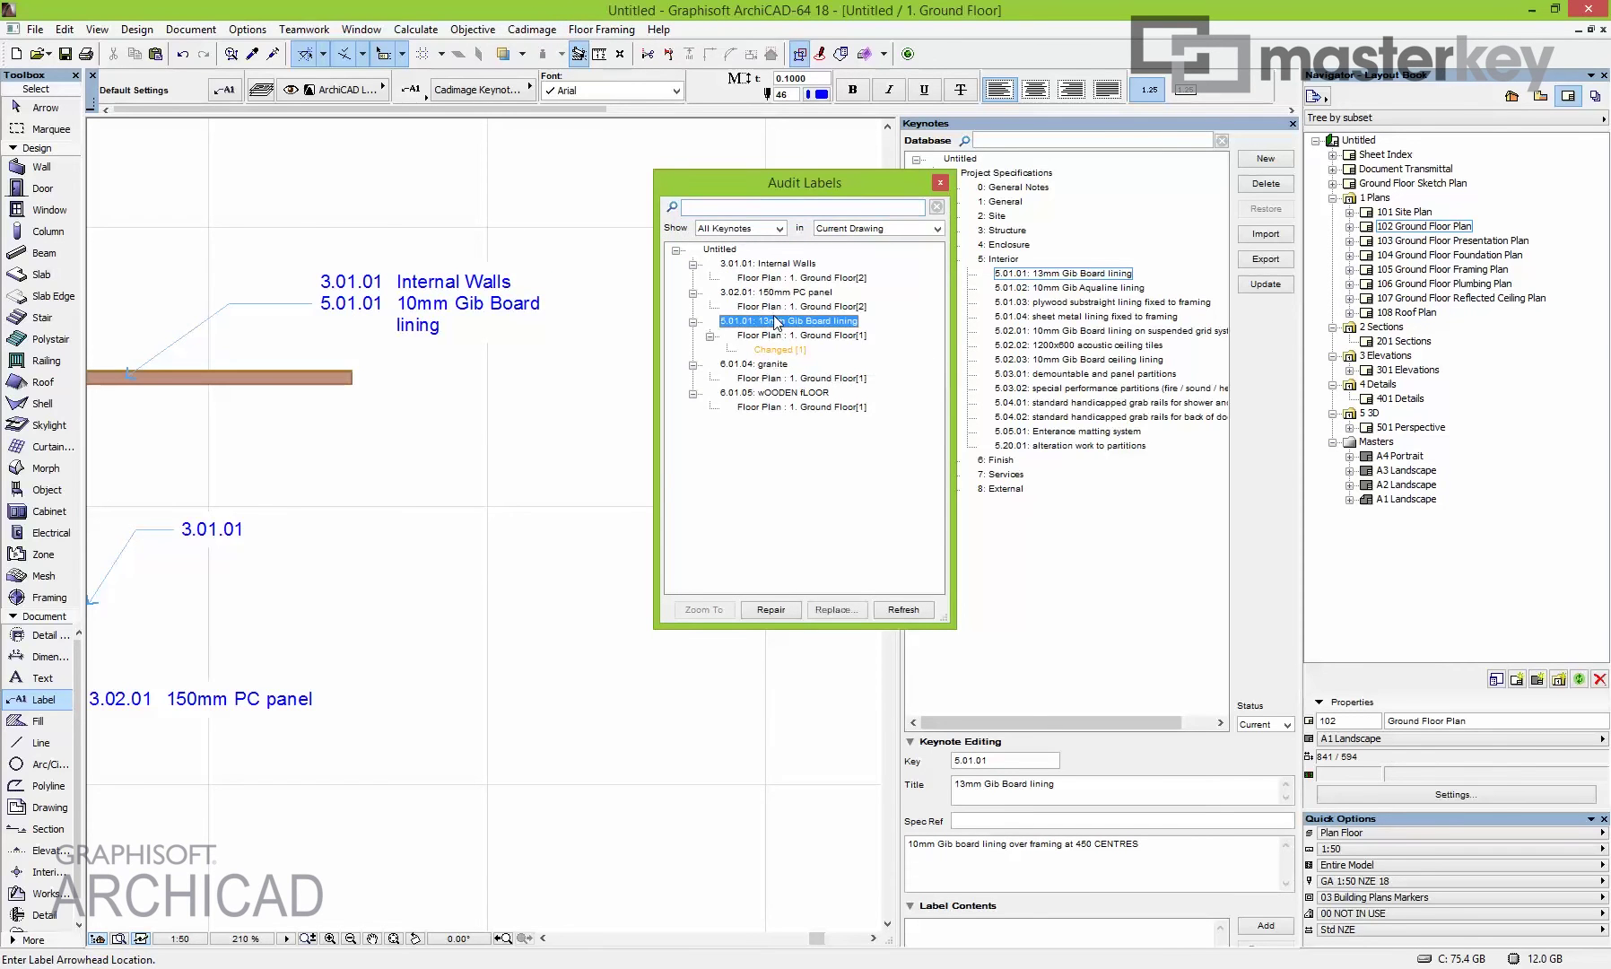
pyautogui.click(788, 616)
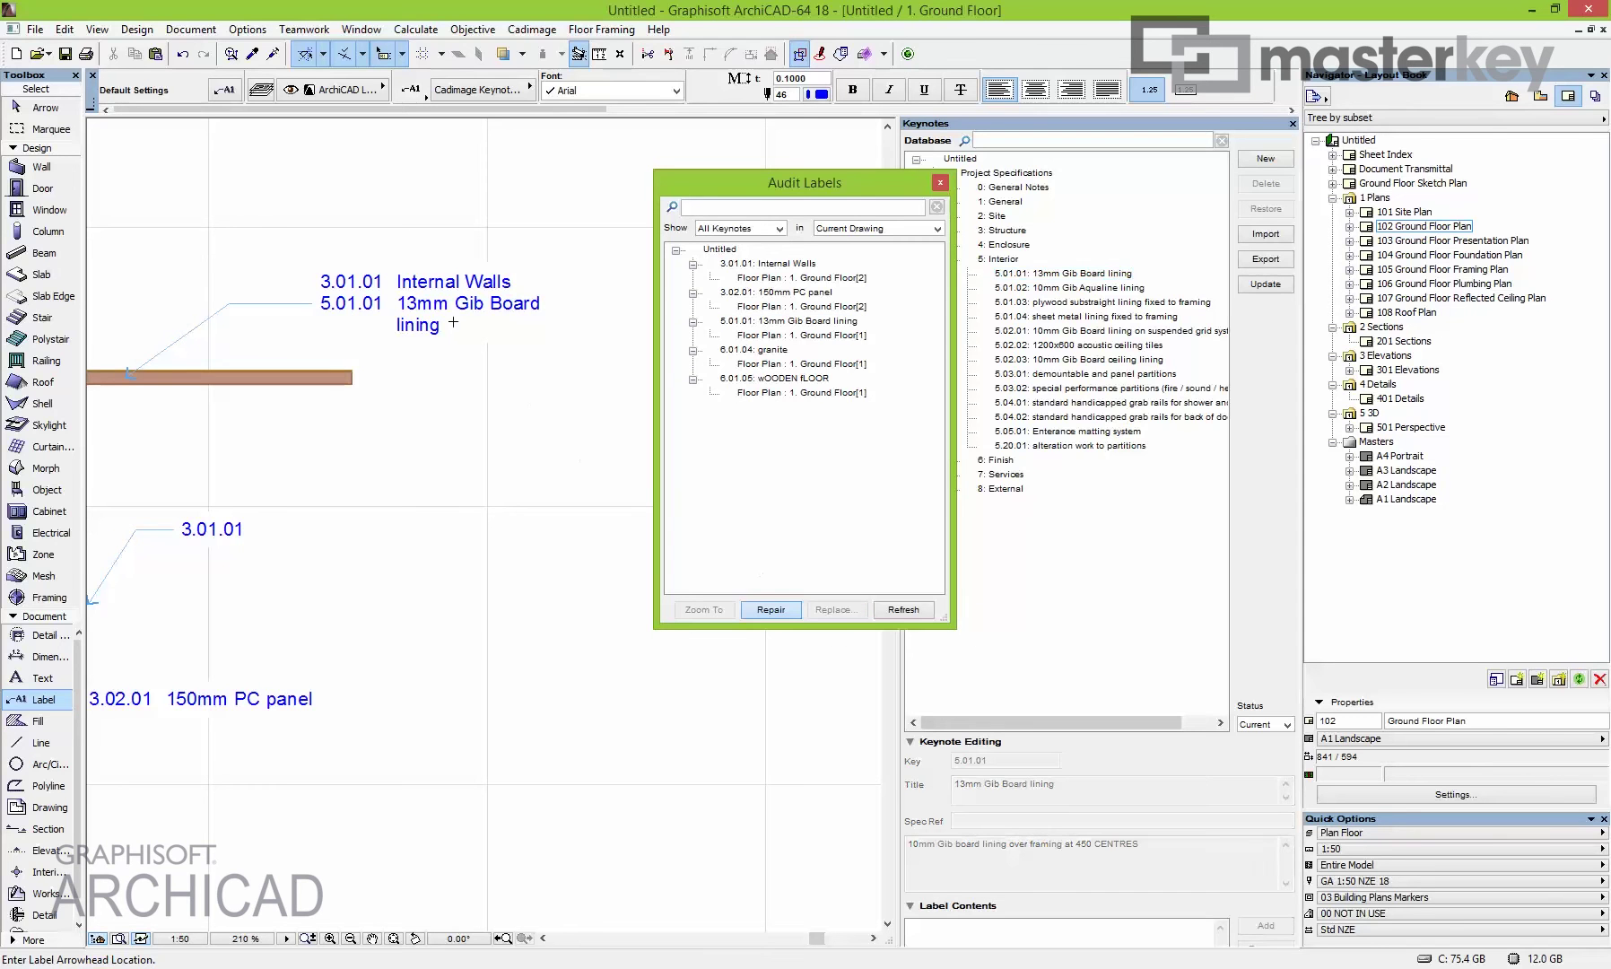
pyautogui.click(940, 183)
# Return to layout 102 Ground Floor Plan and update the keynote schedule in the current layout only.
pyautogui.doubleClick(1424, 226)
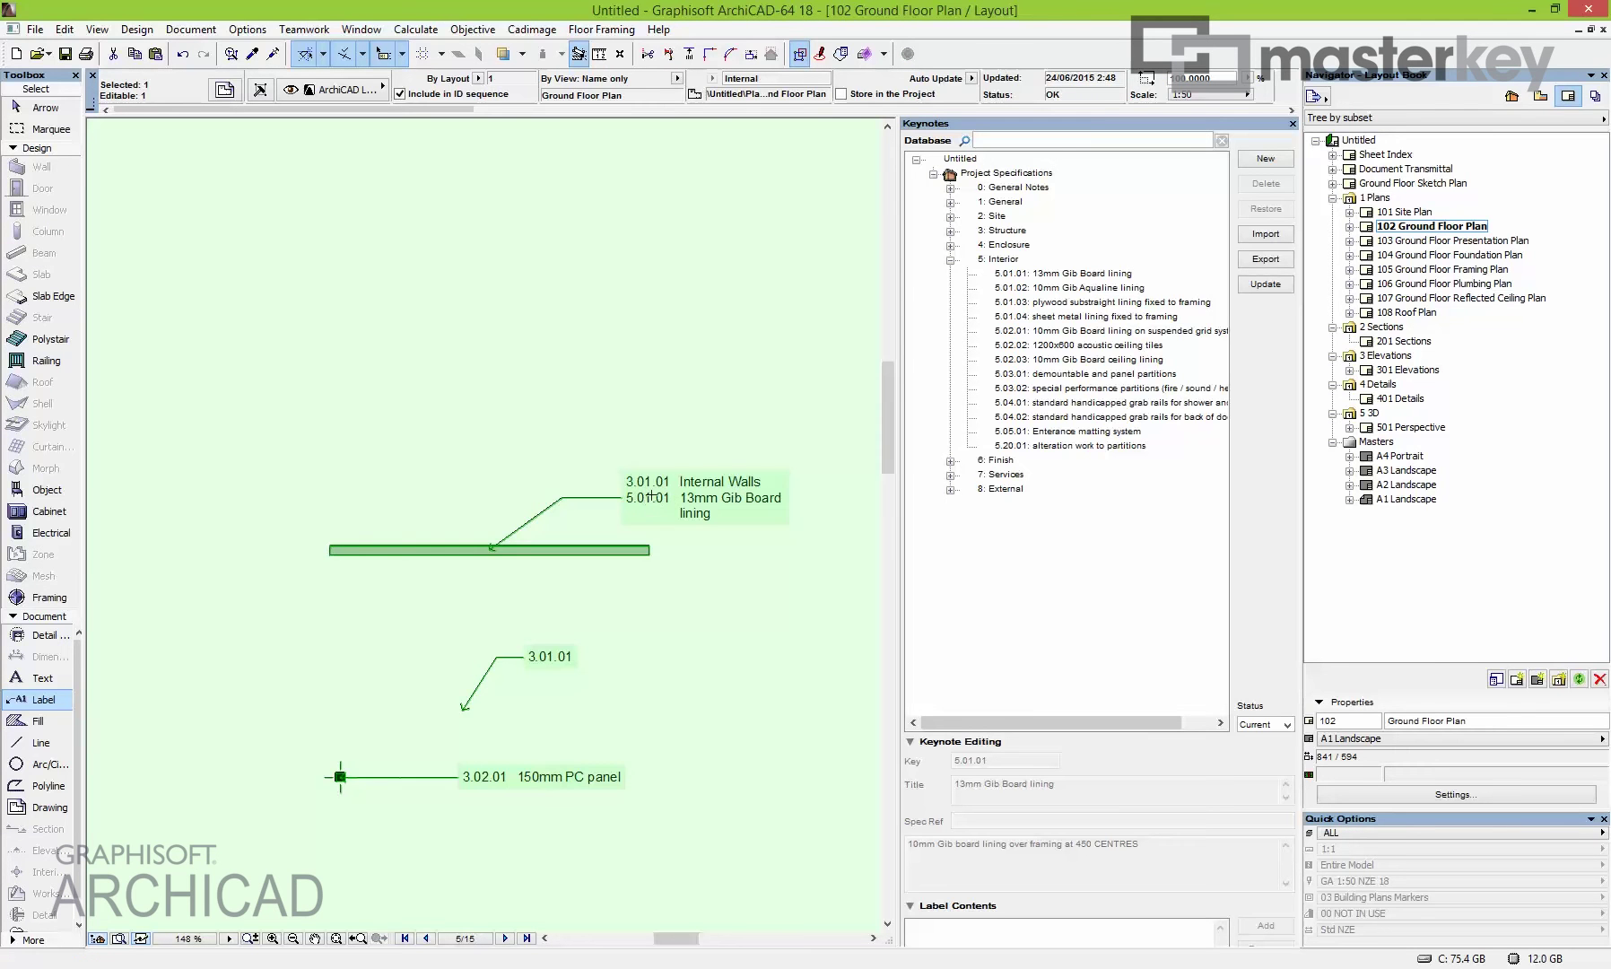
pyautogui.scroll(-3, 651, 496)
pyautogui.scroll(5, 370, 405)
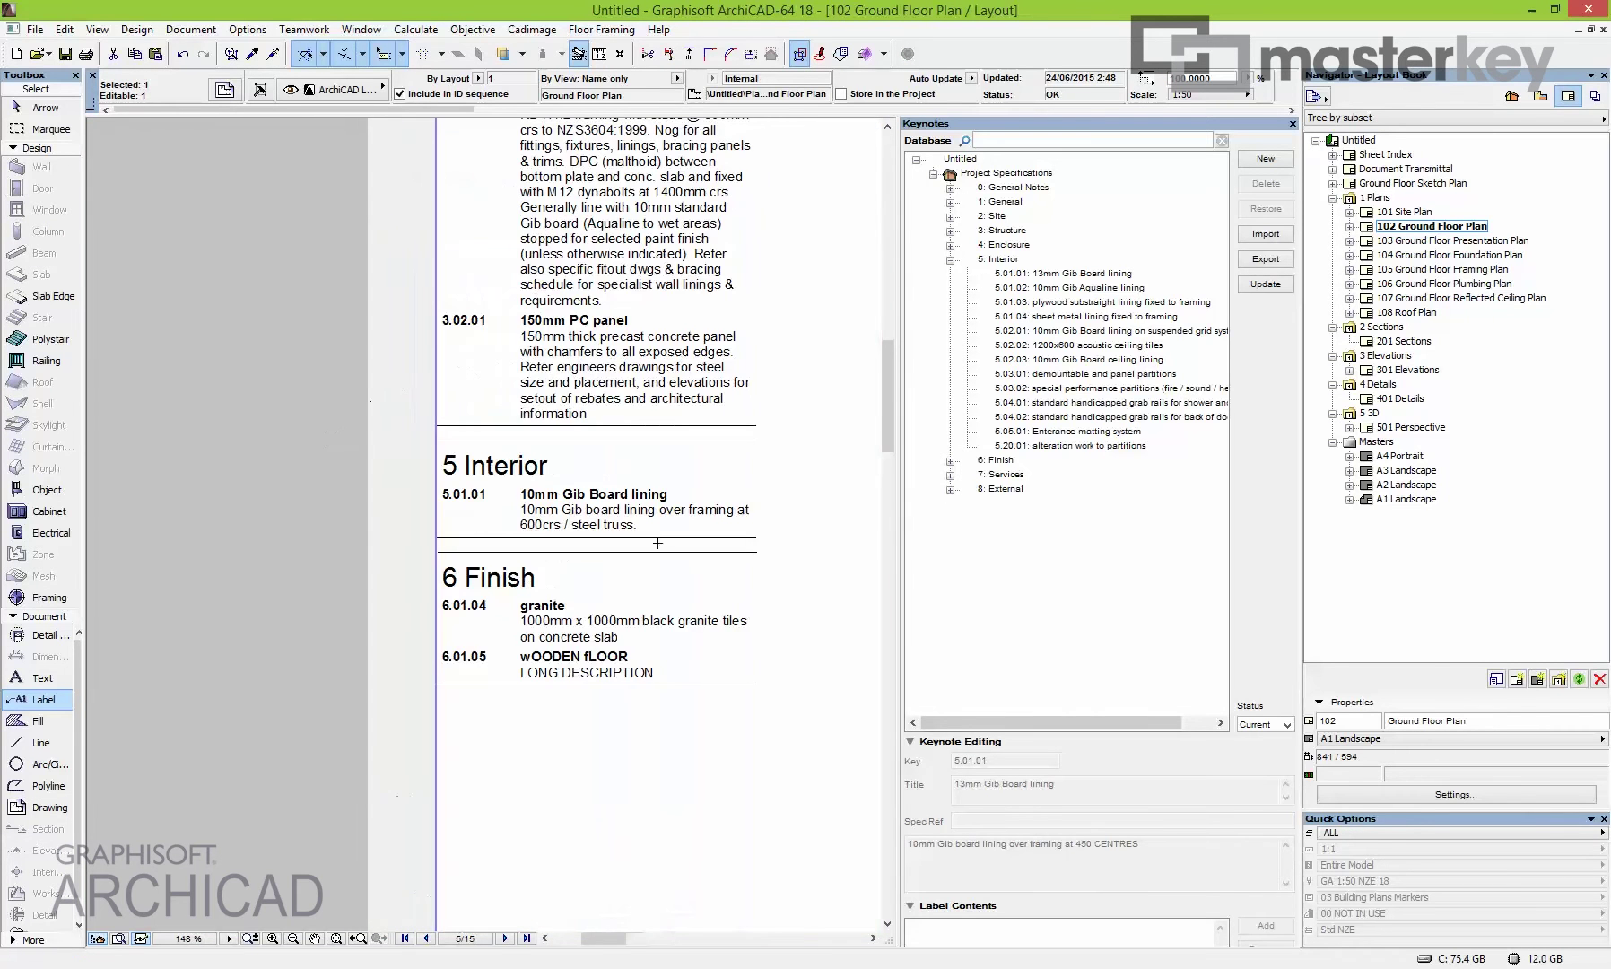
pyautogui.scroll(3, 530, 508)
pyautogui.press('Escape')
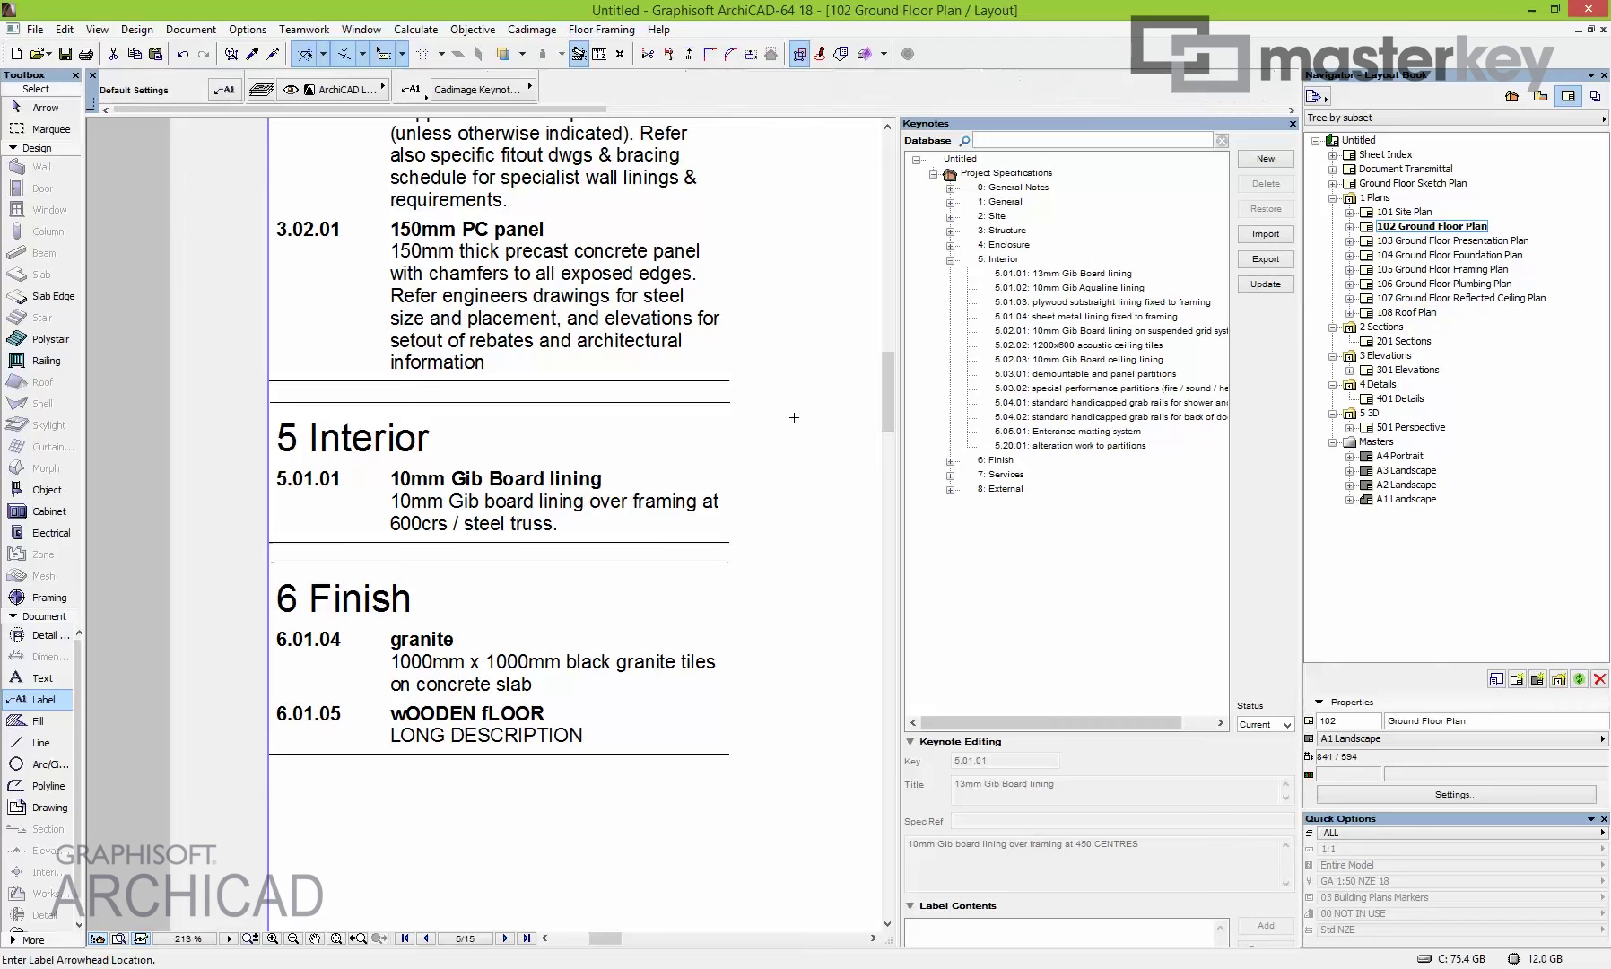
pyautogui.click(532, 29)
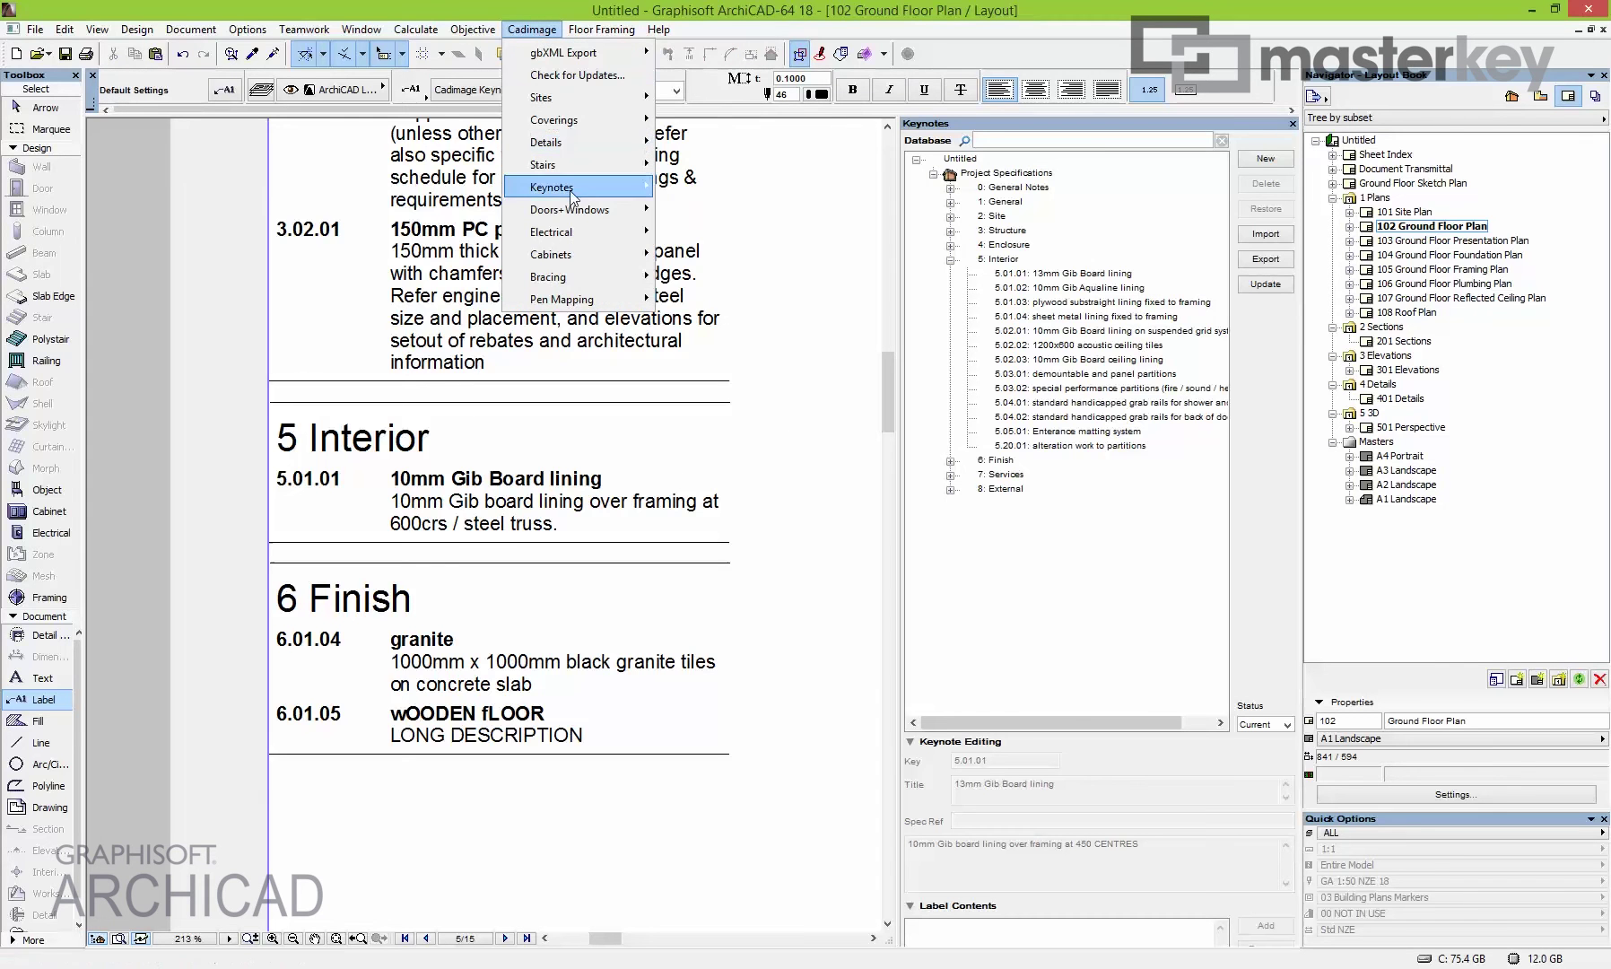
pyautogui.moveTo(583, 188)
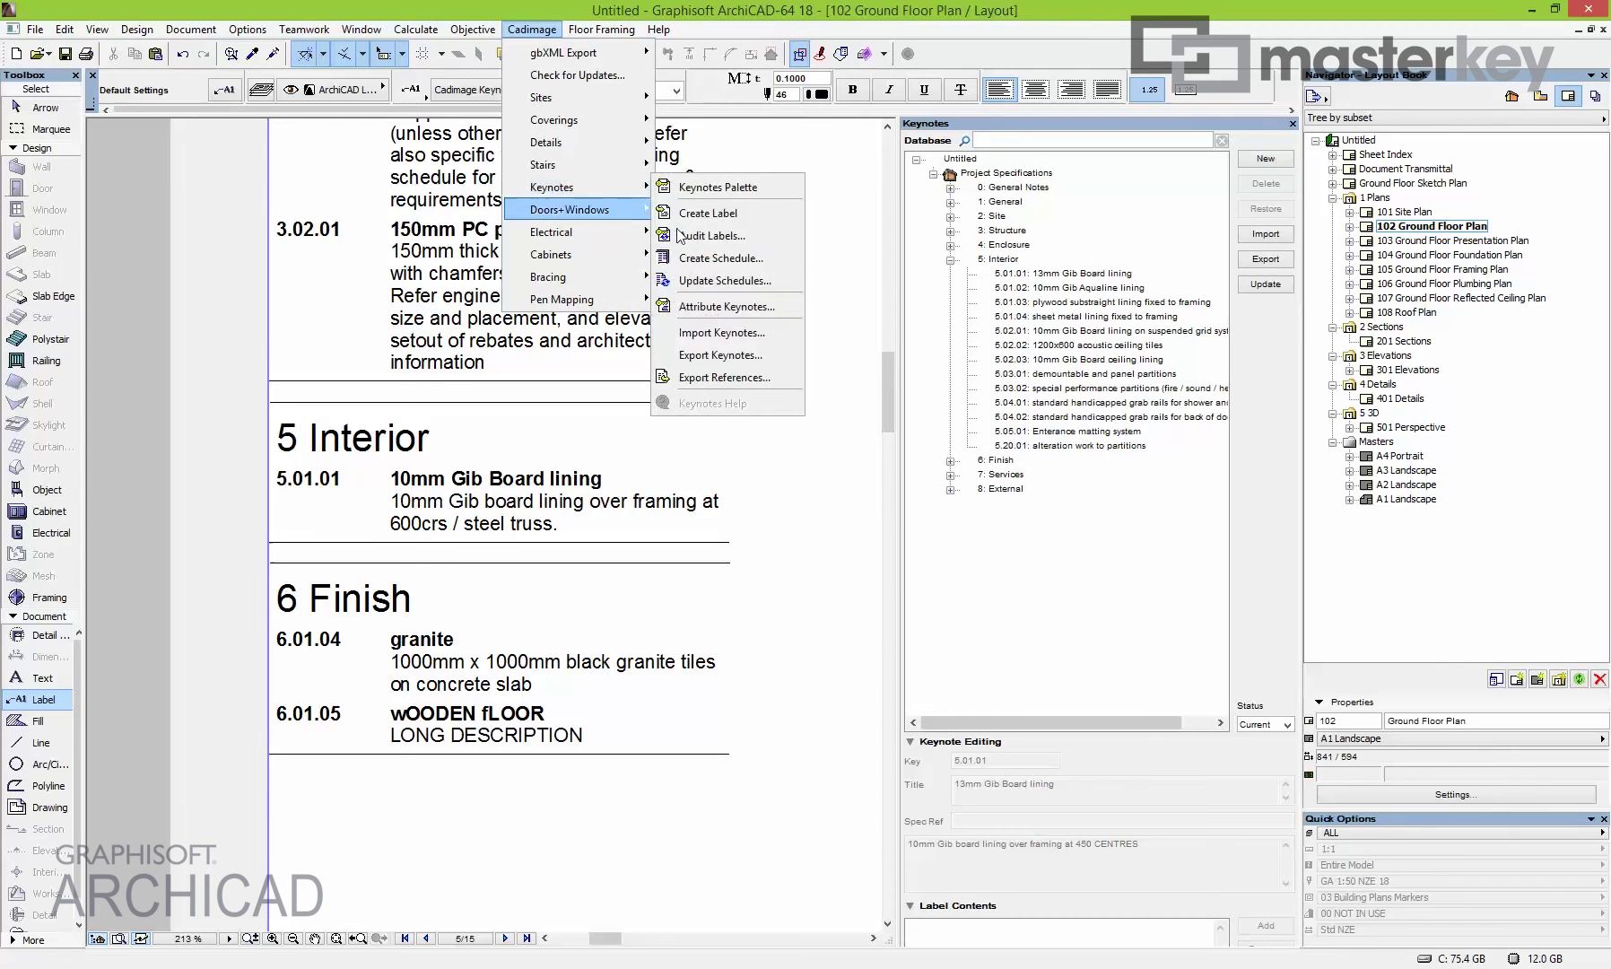
pyautogui.click(709, 279)
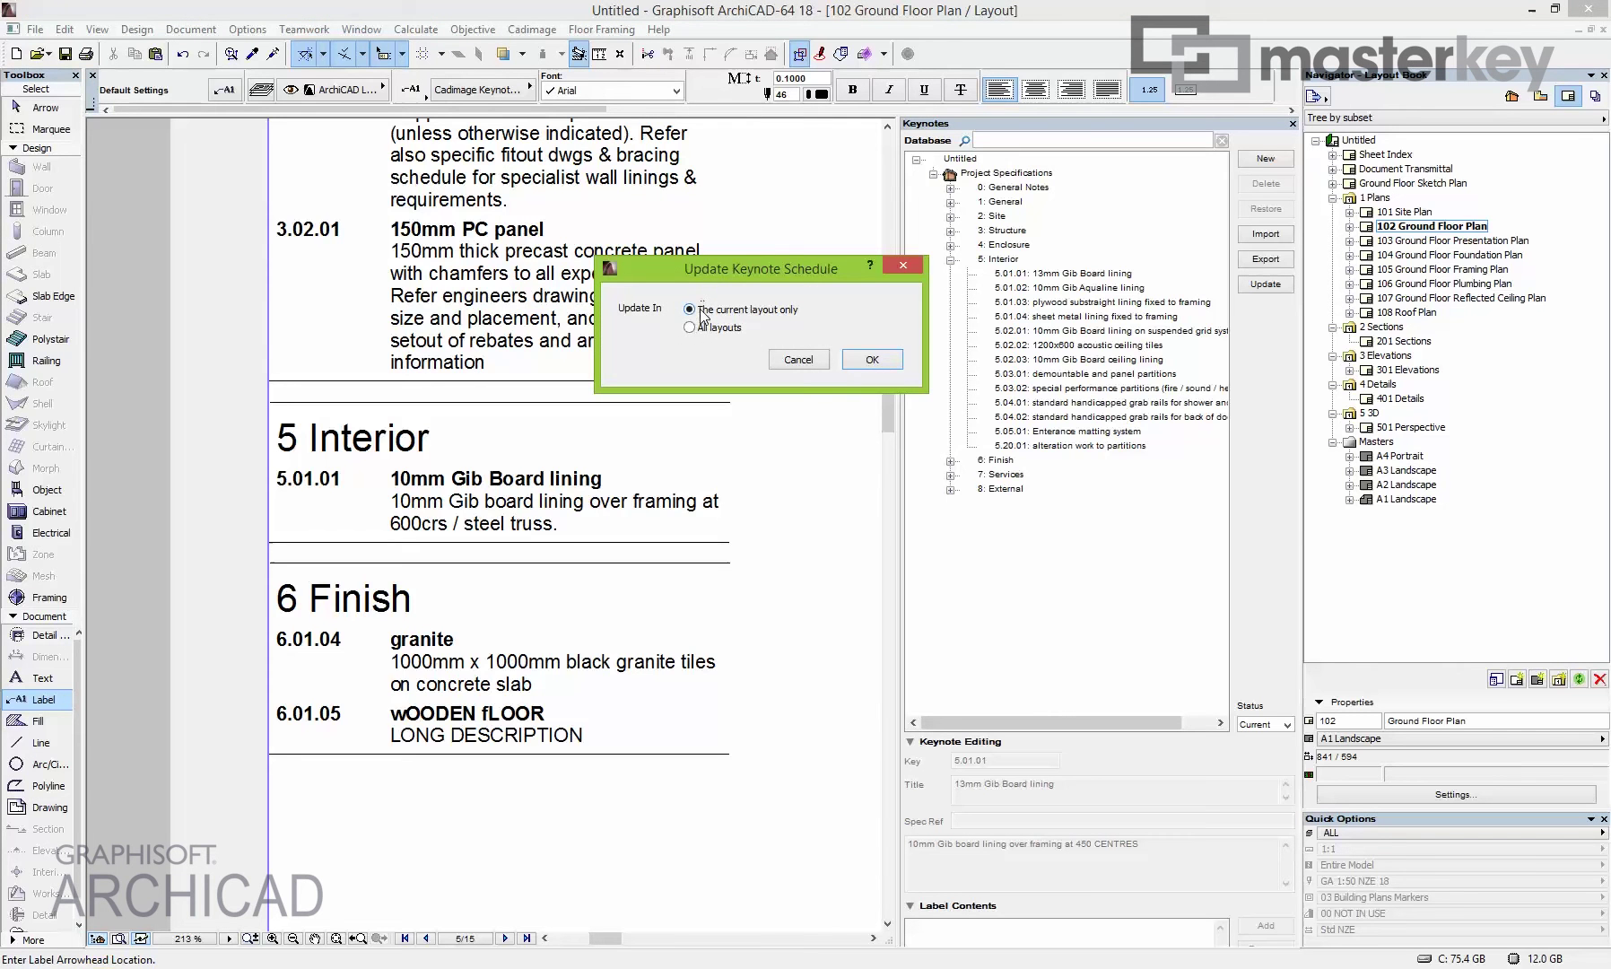
pyautogui.click(870, 361)
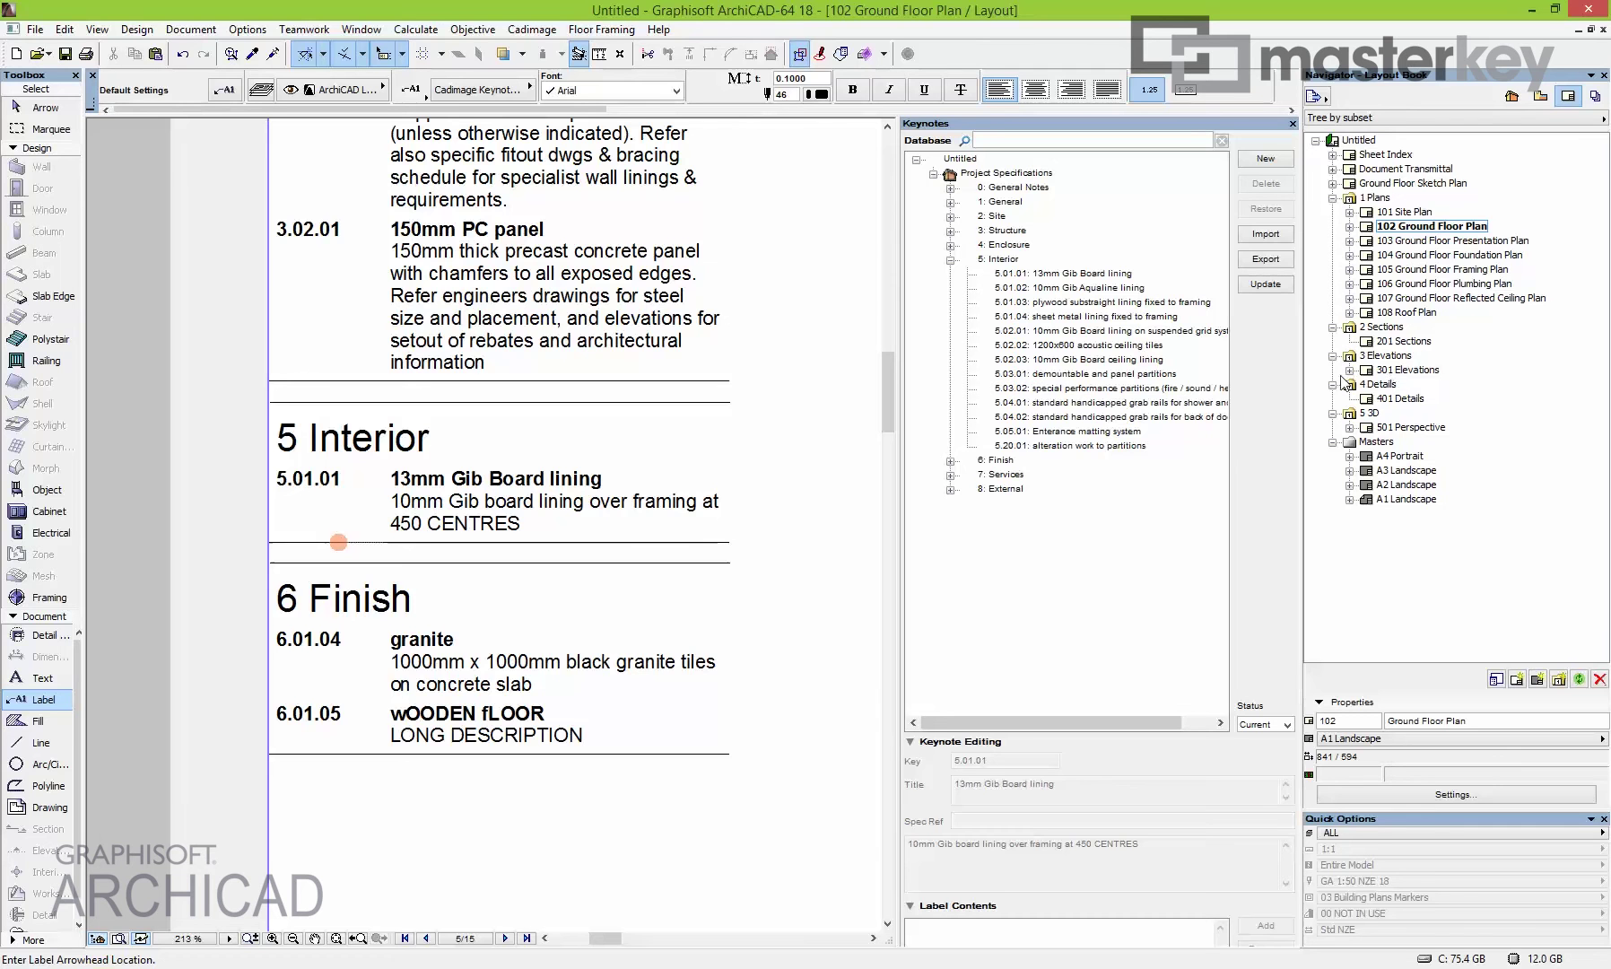
# Open the South Elevation view and place a label with keynote 7.01.01: General Drainage and Services notes beside the building.
pyautogui.click(1540, 96)
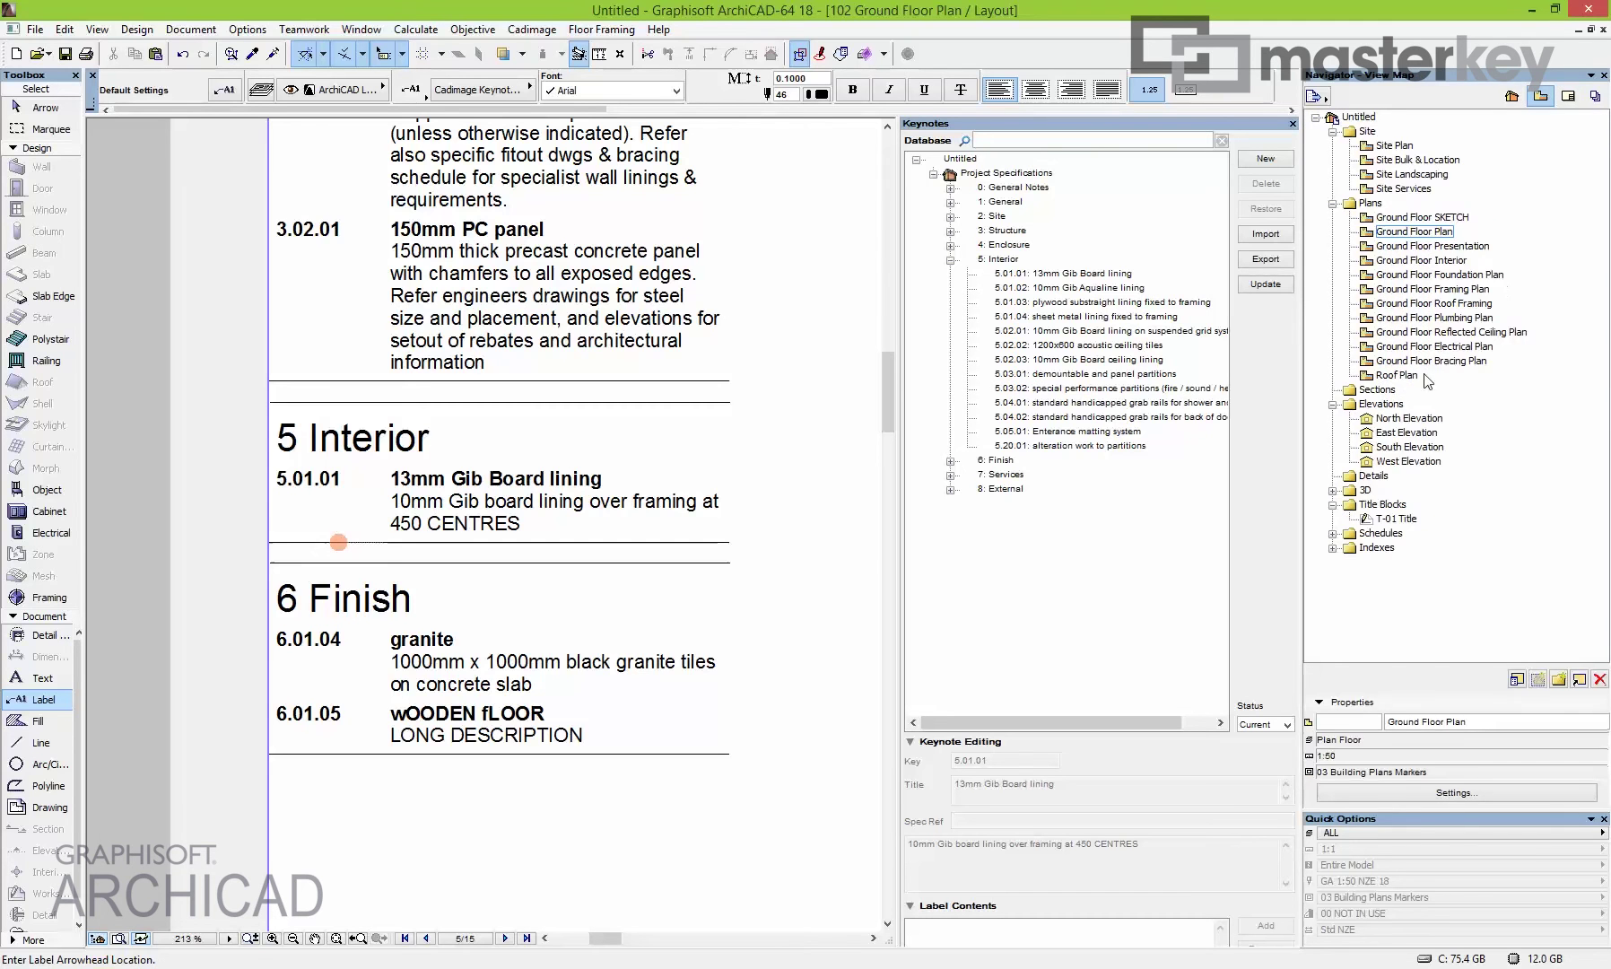
pyautogui.doubleClick(1396, 451)
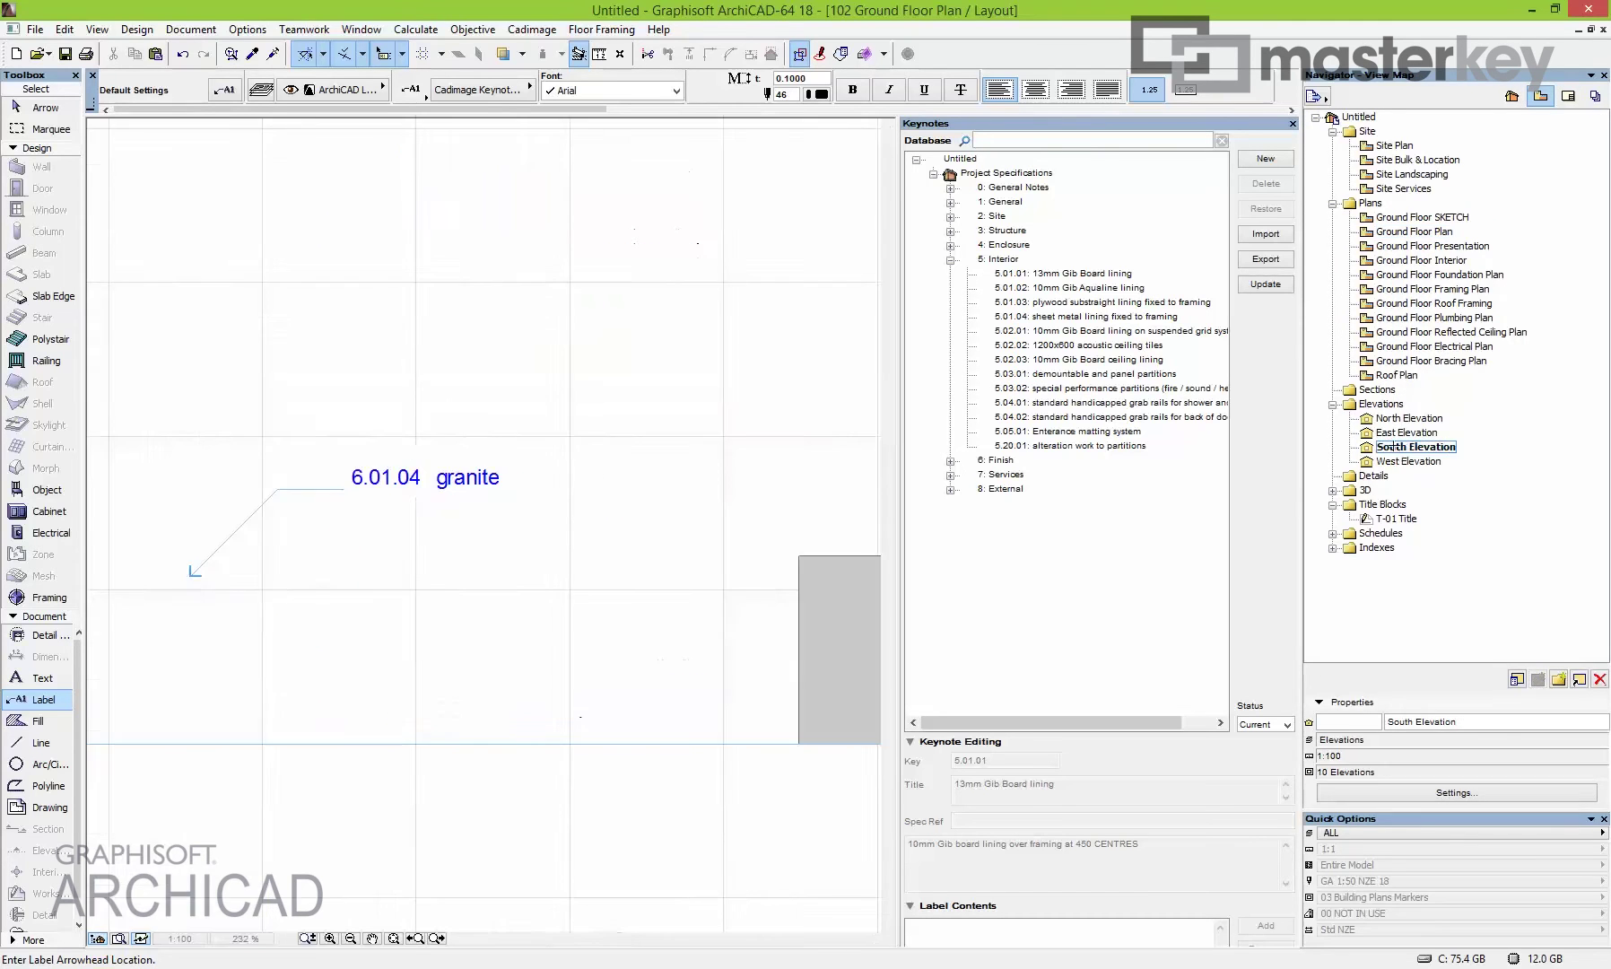
pyautogui.click(950, 260)
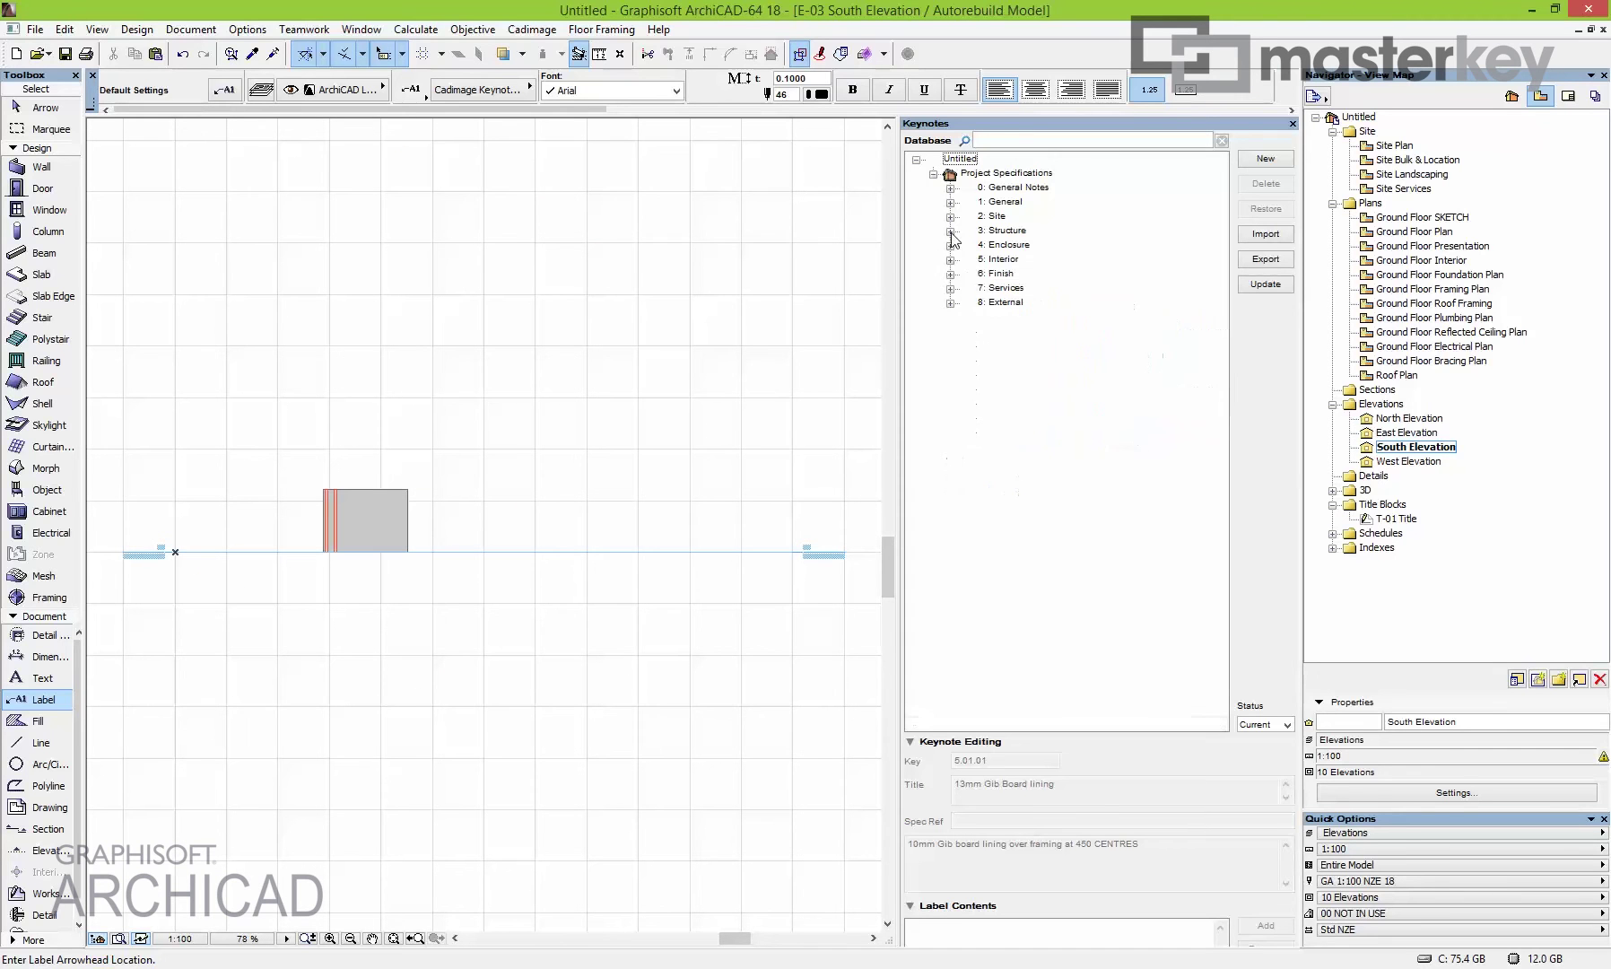
pyautogui.click(950, 288)
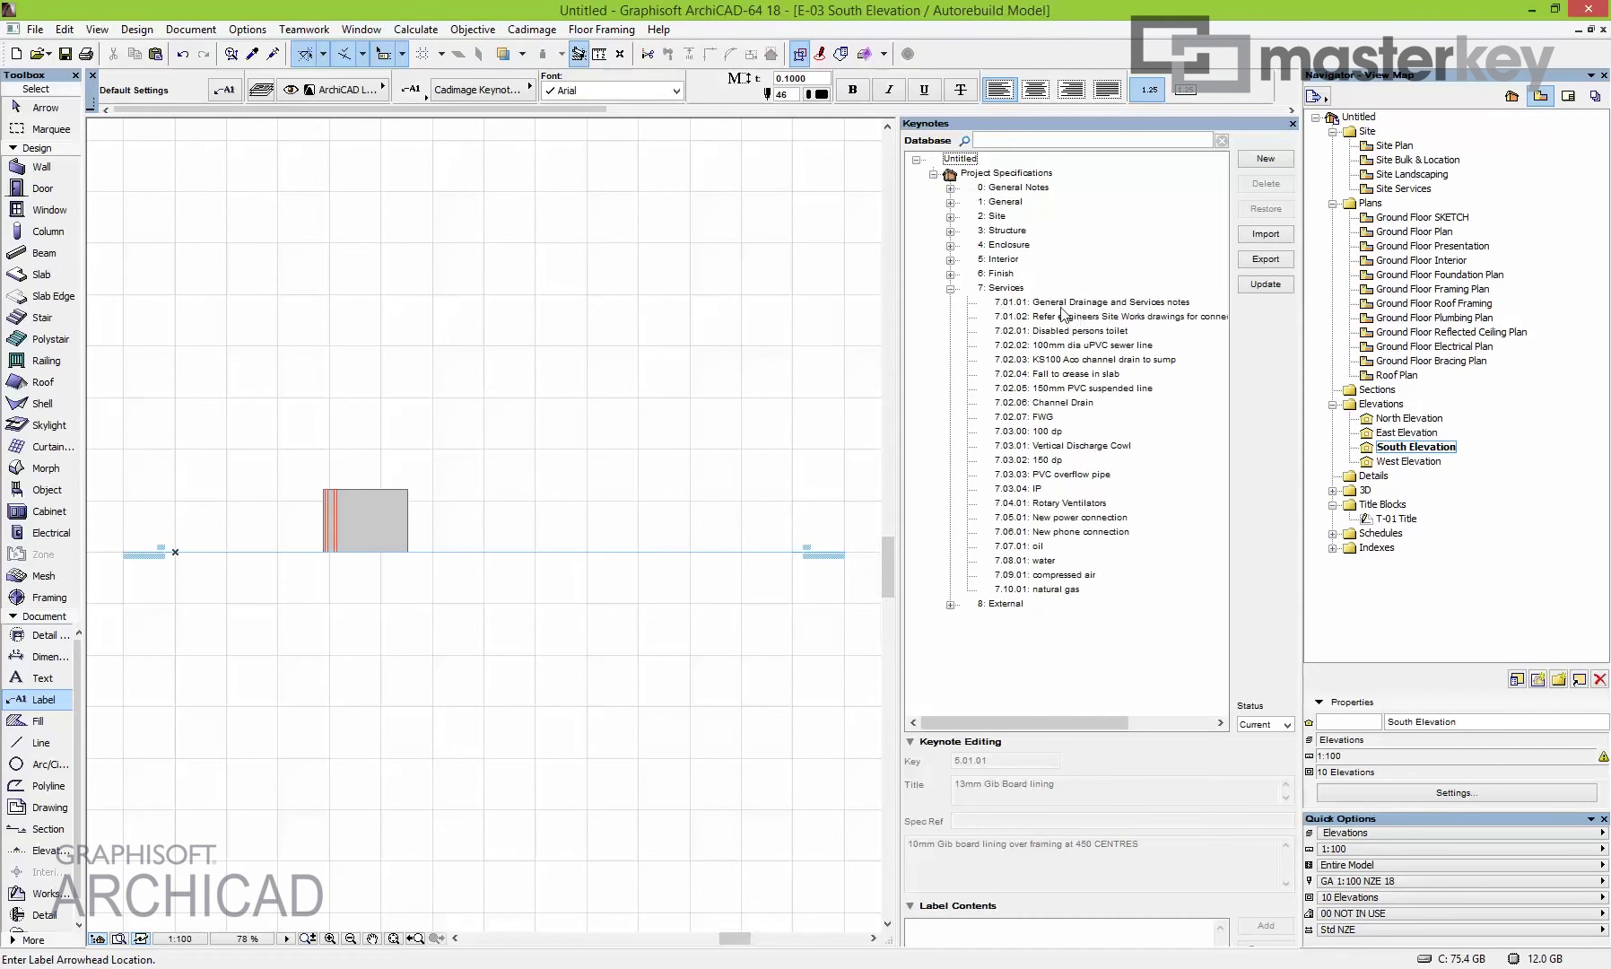
pyautogui.click(1056, 303)
pyautogui.click(482, 507)
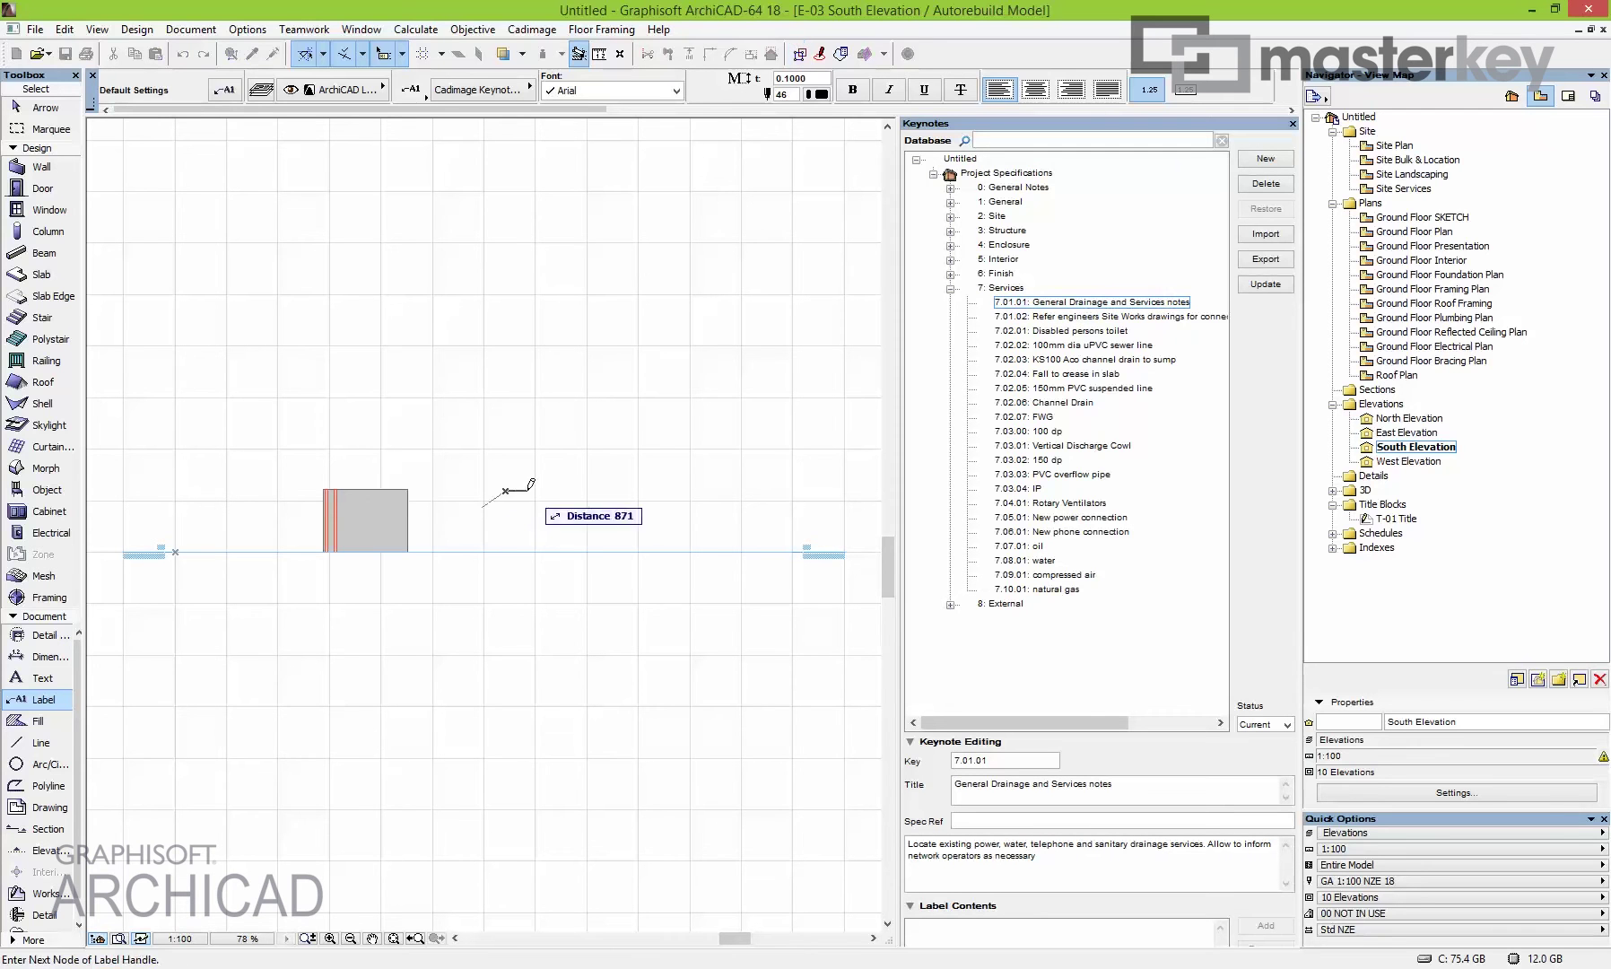
pyautogui.click(505, 491)
pyautogui.click(528, 490)
# Add Services keynotes 7.02.05 through 7.04.01 to the new South Elevation label and deselect it.
pyautogui.click(1074, 387)
pyautogui.keyDown('shift'); pyautogui.click(1058, 505); pyautogui.keyUp('shift')
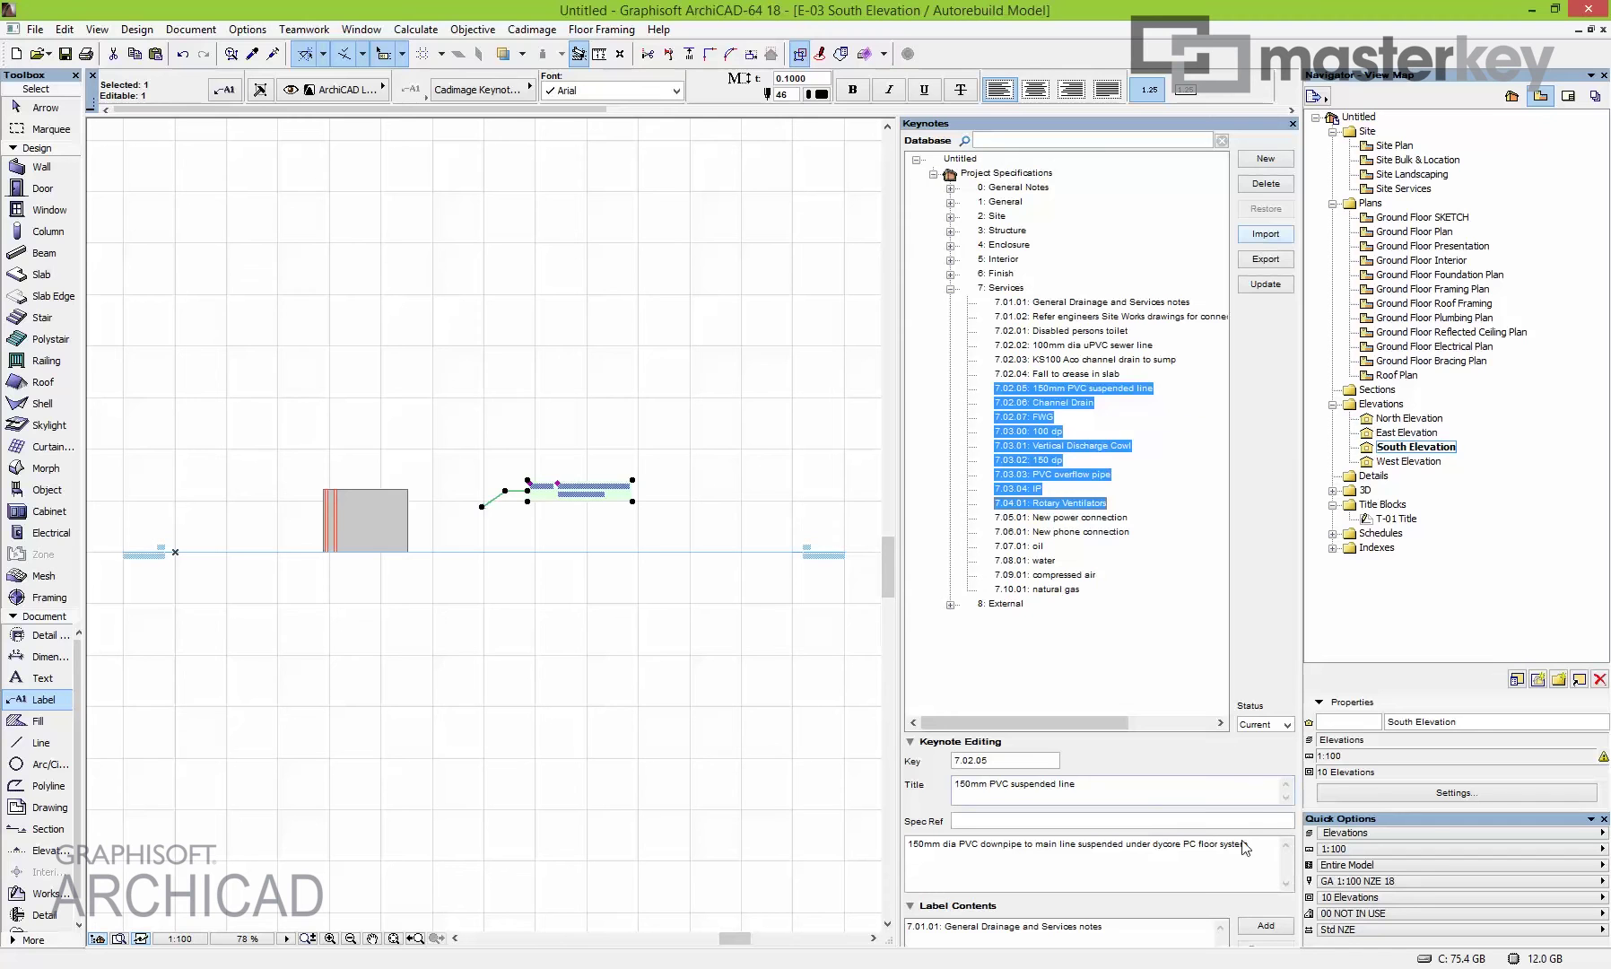
pyautogui.click(1258, 930)
pyautogui.press('Escape')
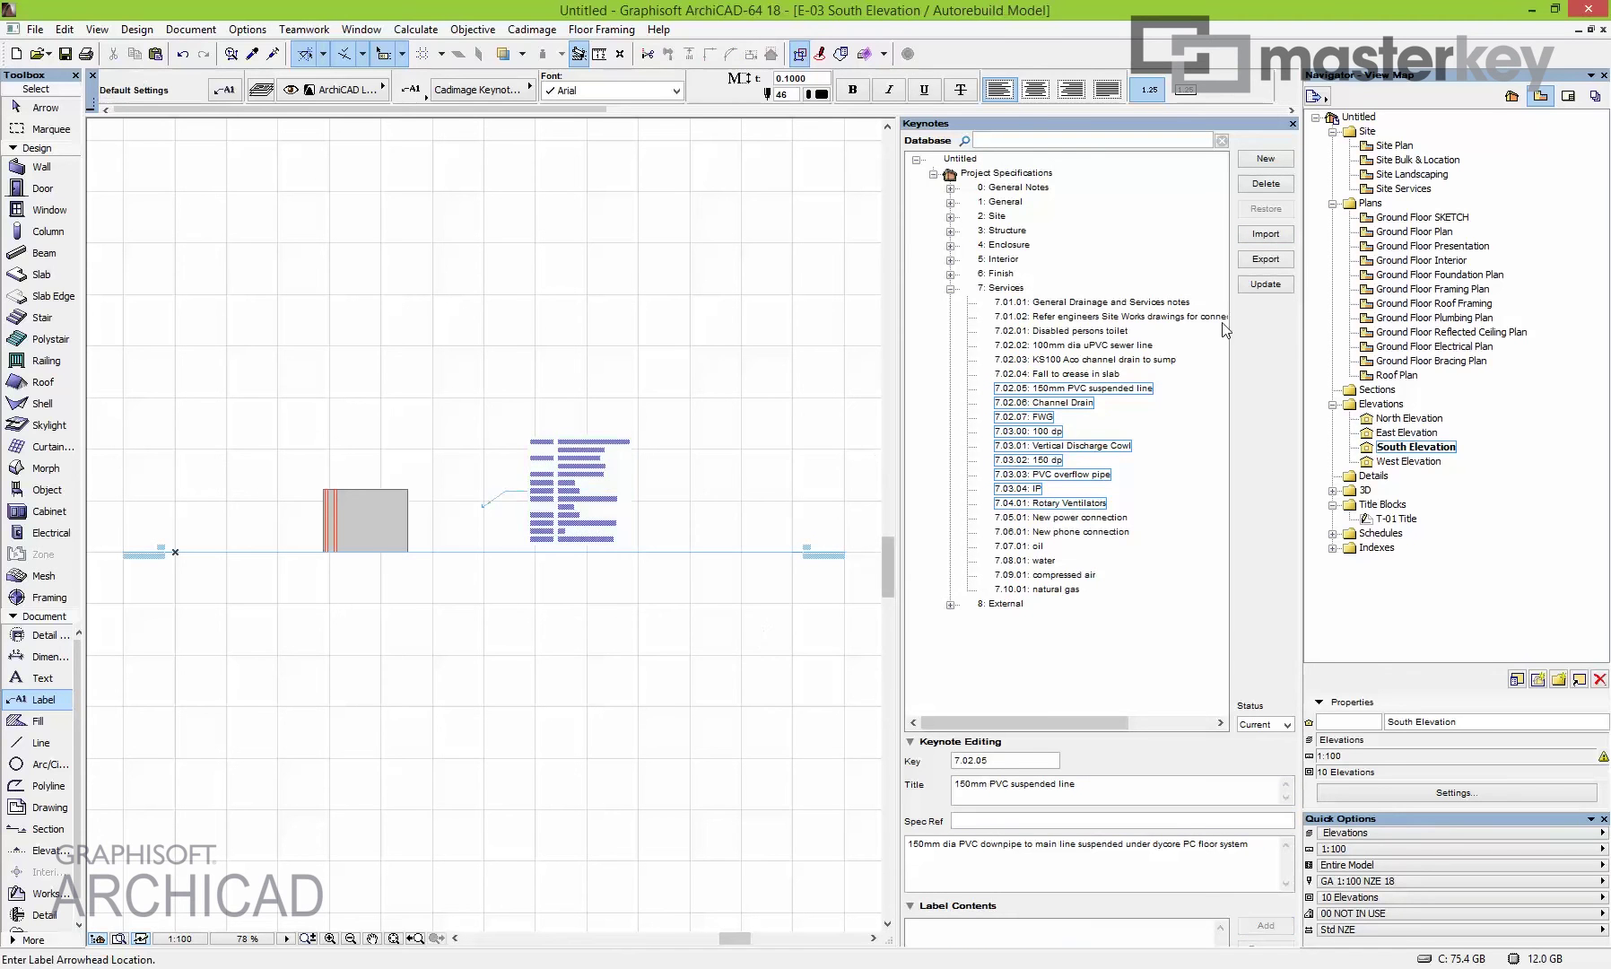
# Open layout 102 Ground Floor Plan from the layout book and view its keynote schedule.
pyautogui.click(1568, 95)
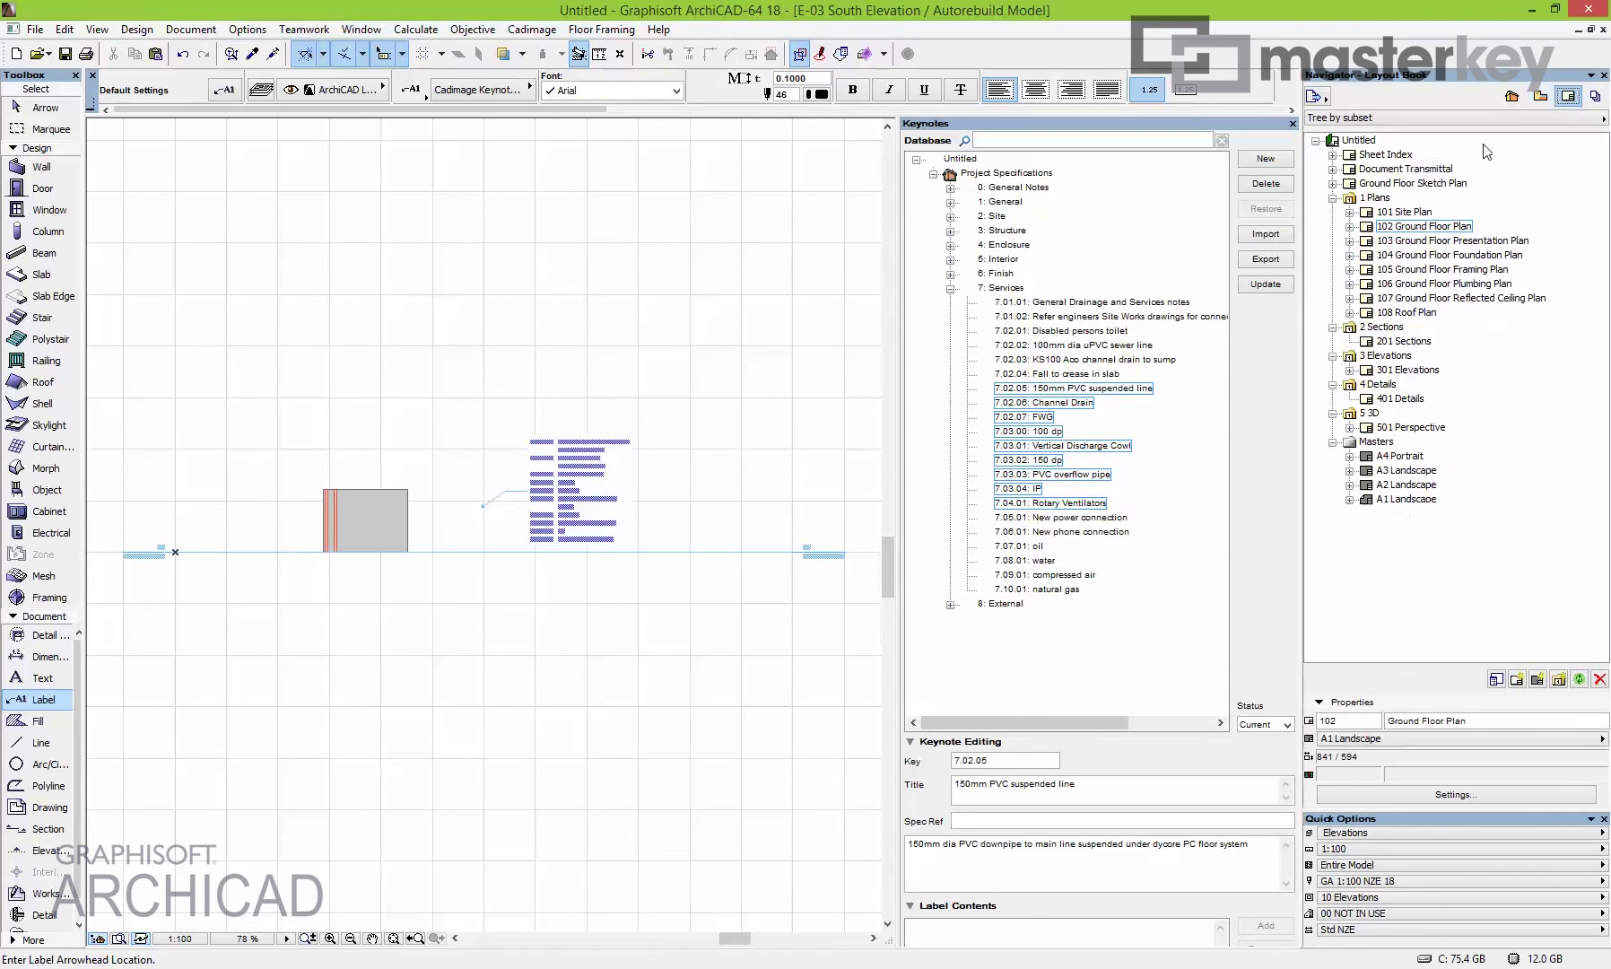
pyautogui.click(1414, 184)
pyautogui.click(1366, 172)
pyautogui.click(1367, 158)
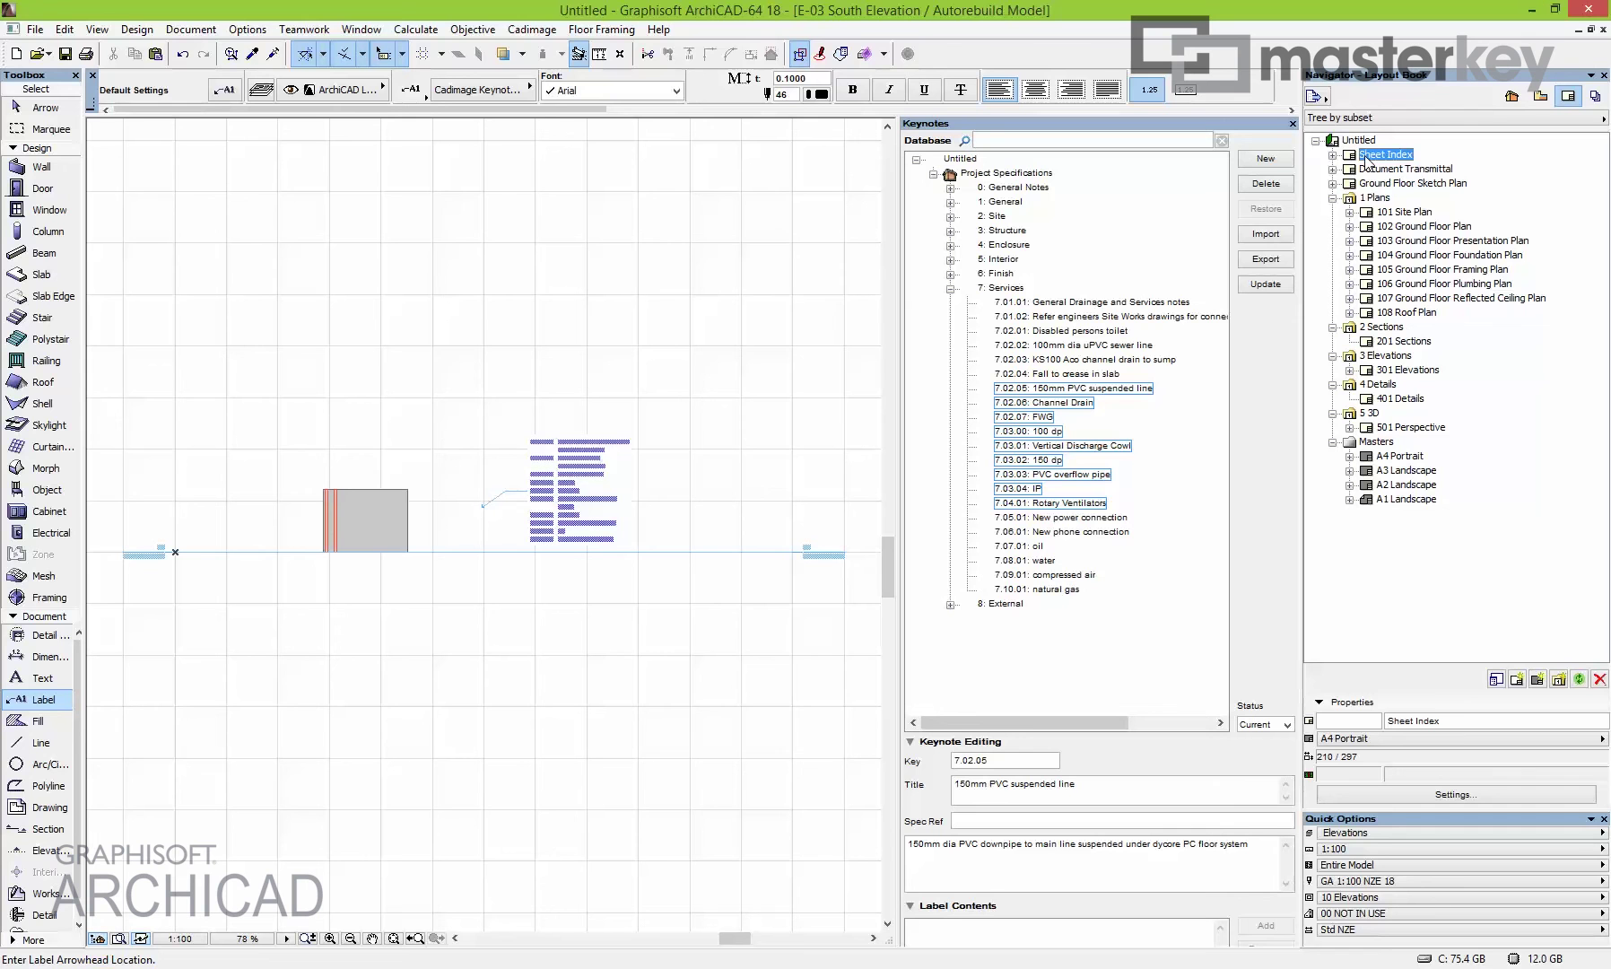
pyautogui.doubleClick(1437, 226)
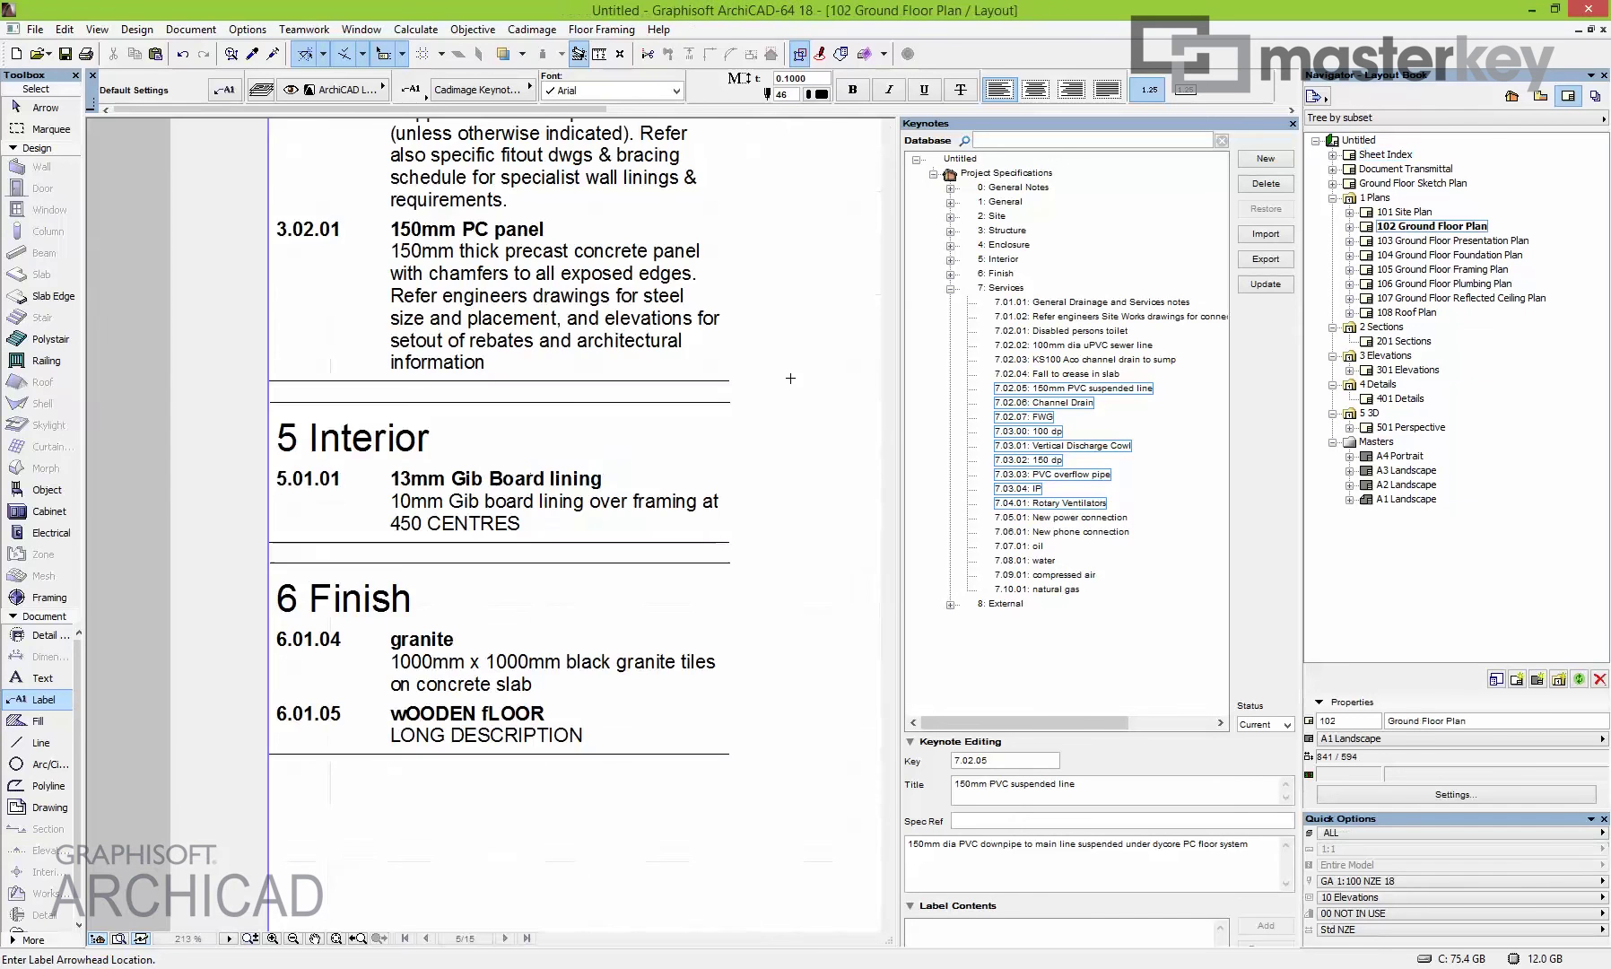
pyautogui.scroll(-3, 571, 396)
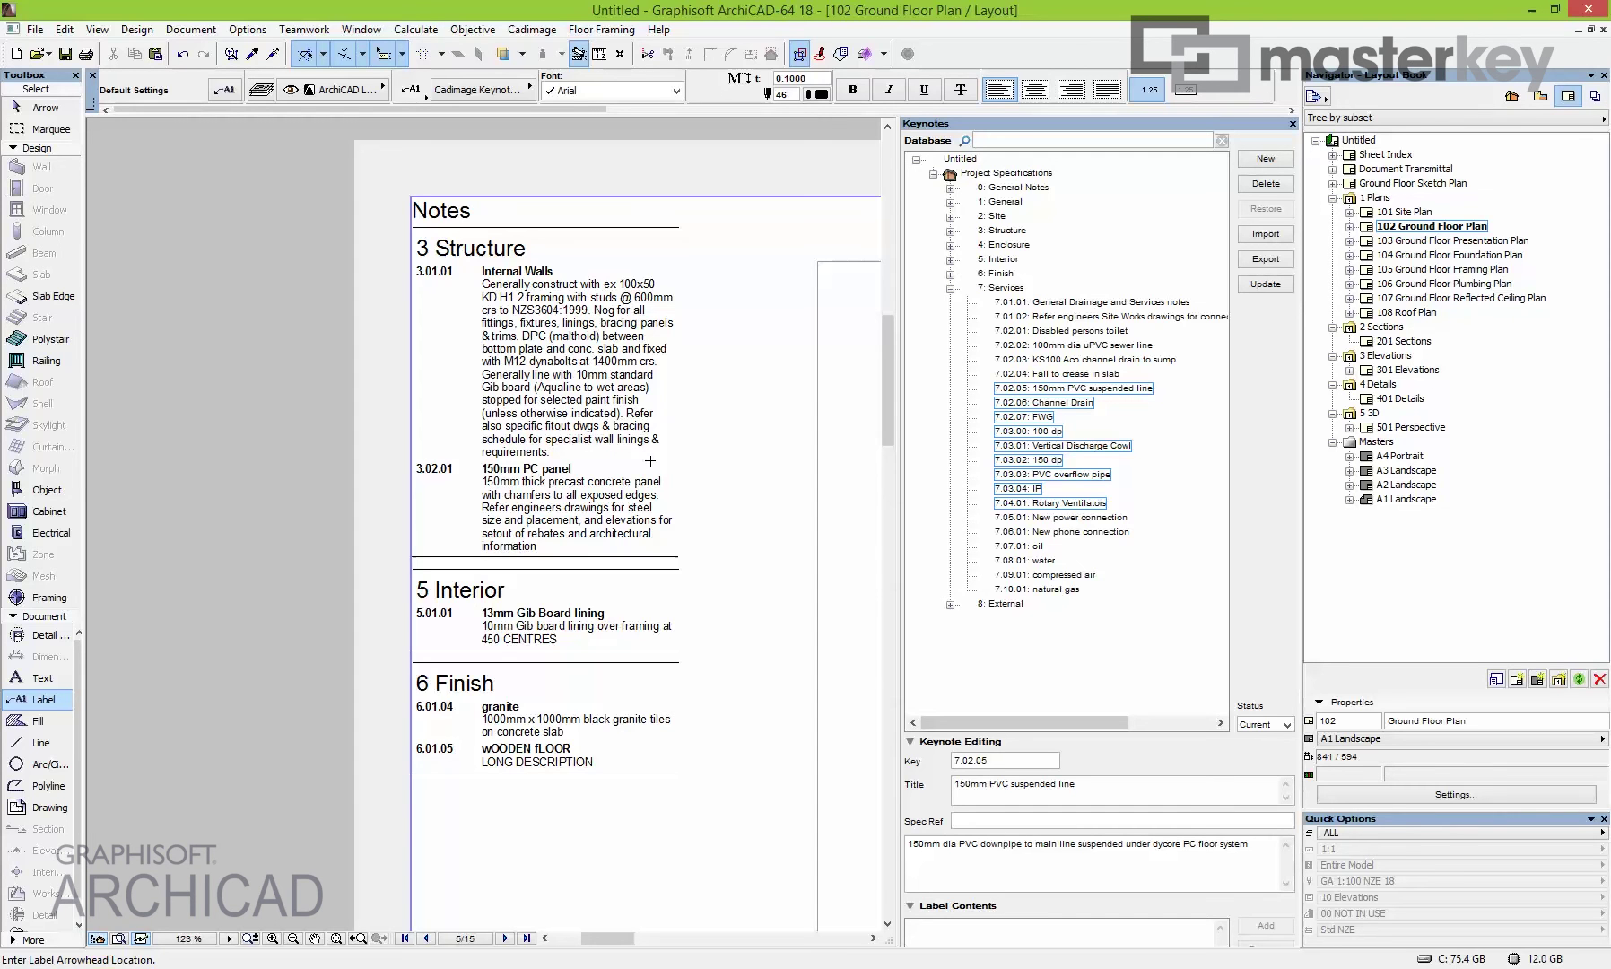
# Create a new layout named KEYNOTES directly after Document Transmittal in the layout book.
pyautogui.click(1386, 170)
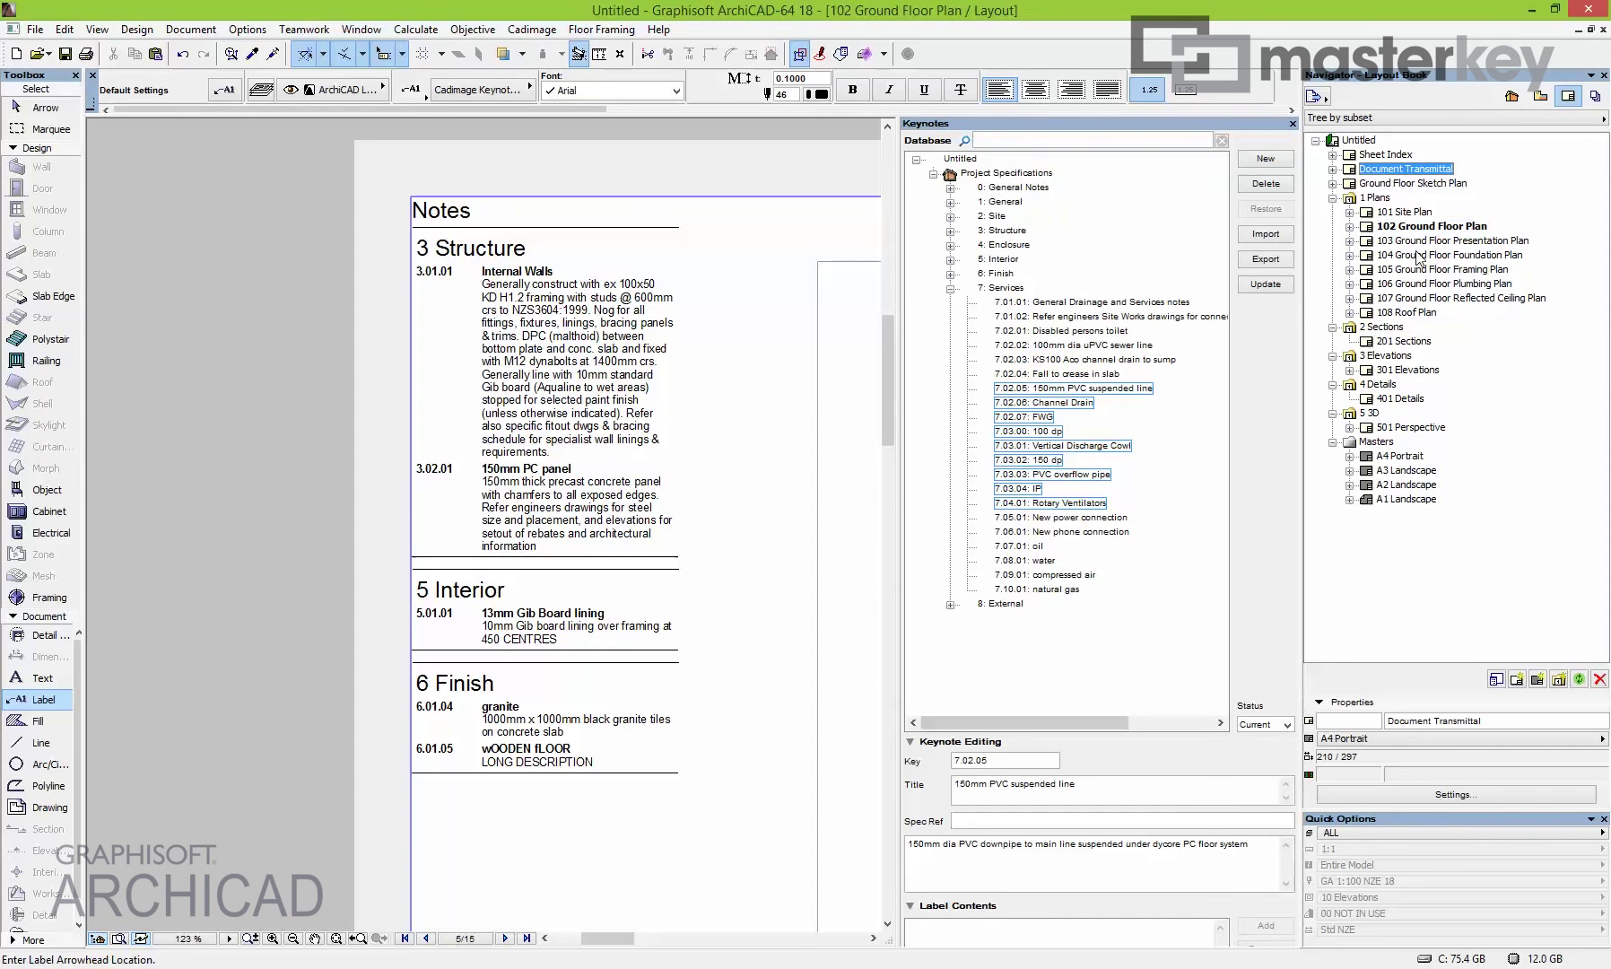
pyautogui.click(1517, 680)
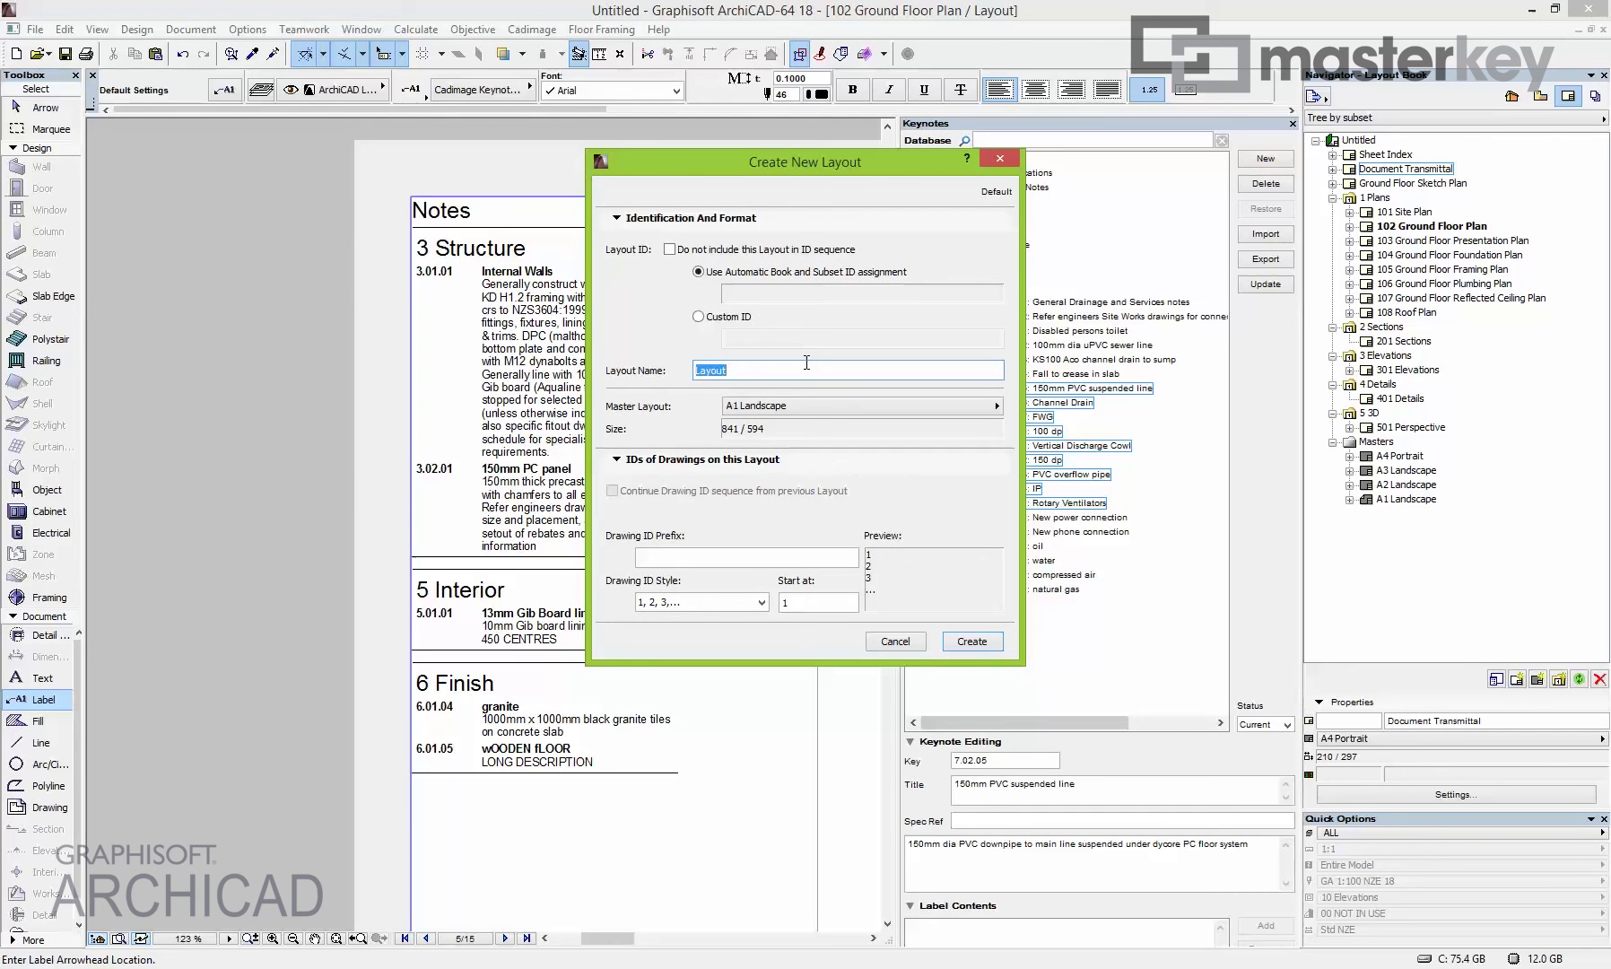
pyautogui.write('k')
pyautogui.press('Return')
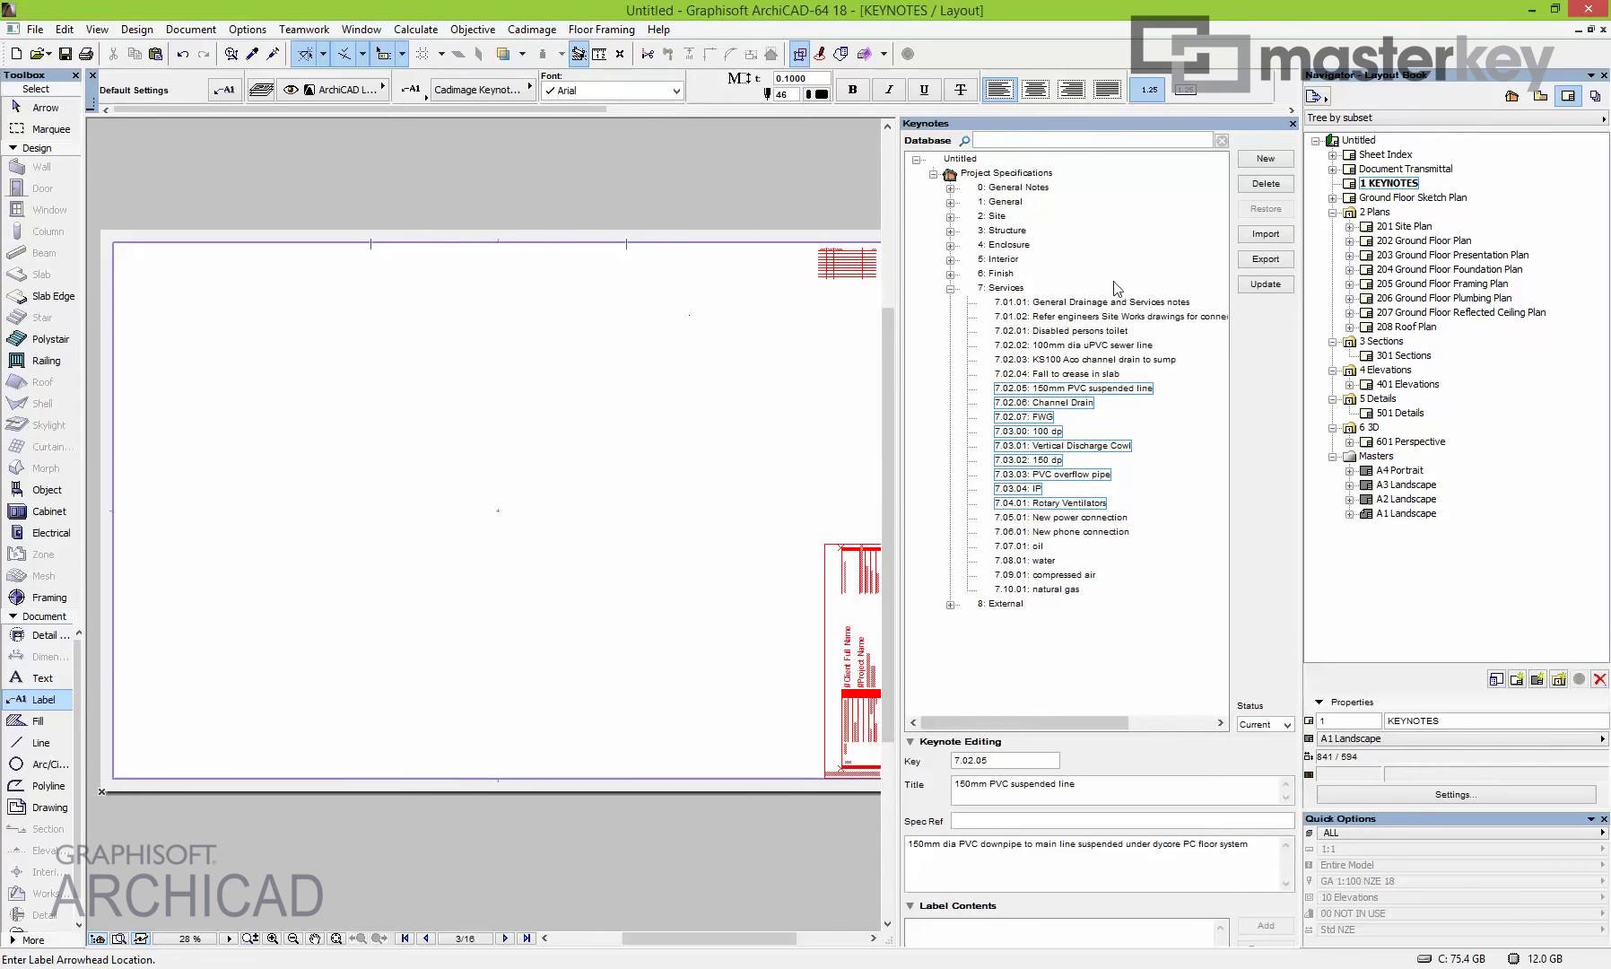
# Review the keynote labels on layouts 202 Ground Floor Plan and 401 Elevations, including the South Elevation drawing.
pyautogui.doubleClick(1386, 243)
pyautogui.scroll(3, 143, 407)
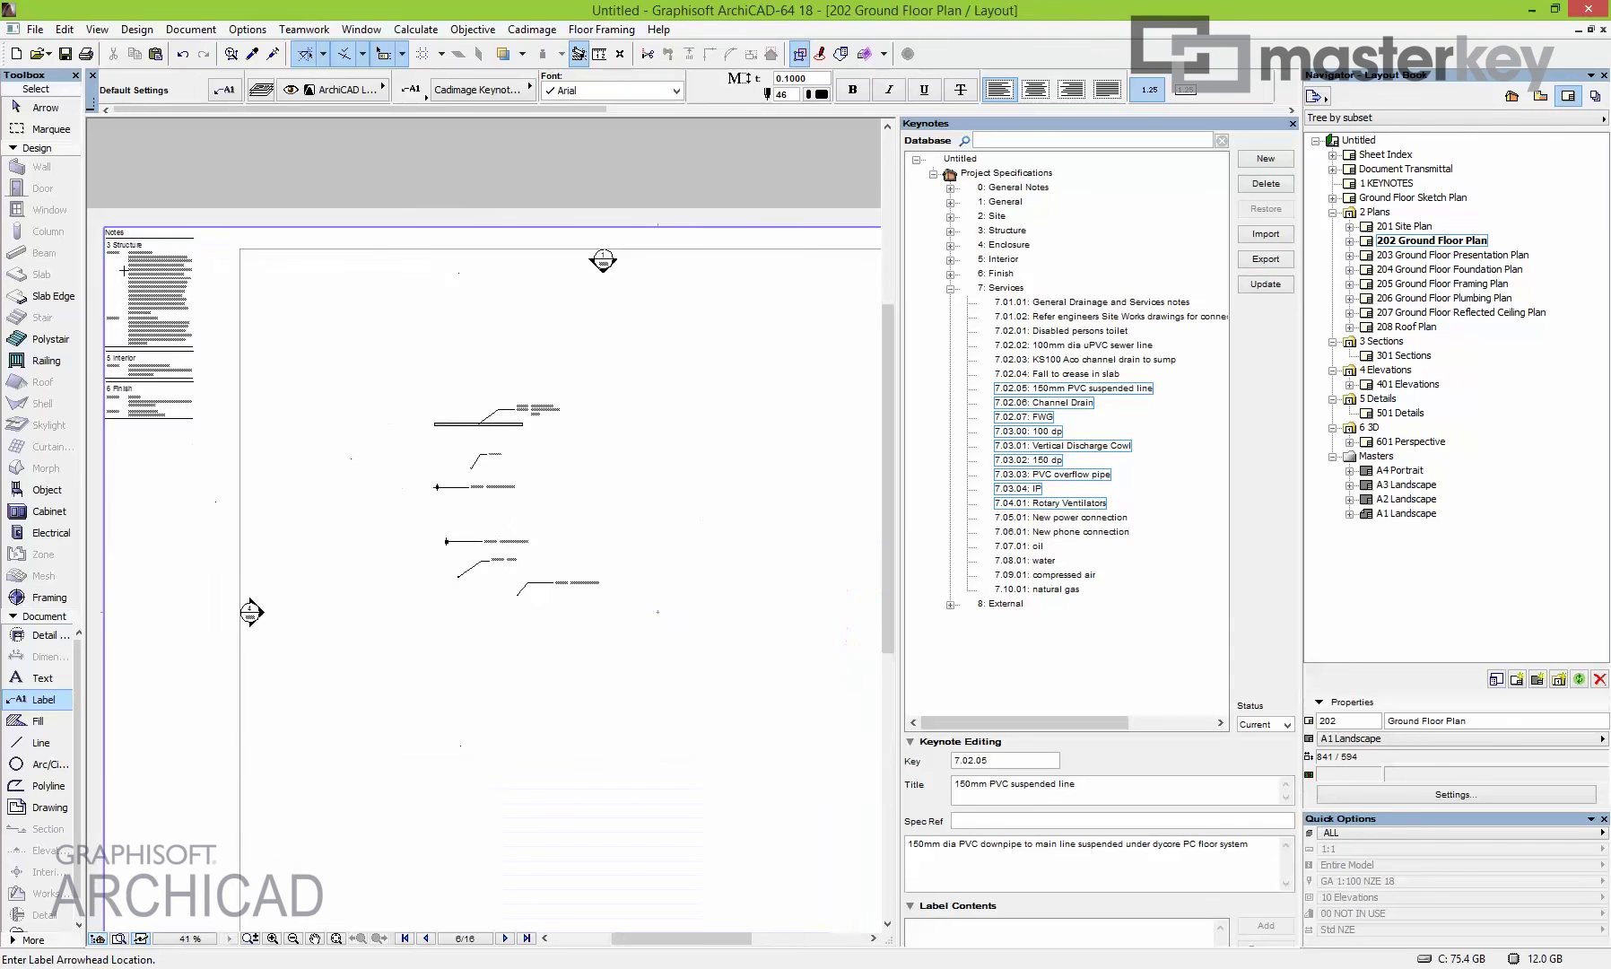
pyautogui.doubleClick(1407, 386)
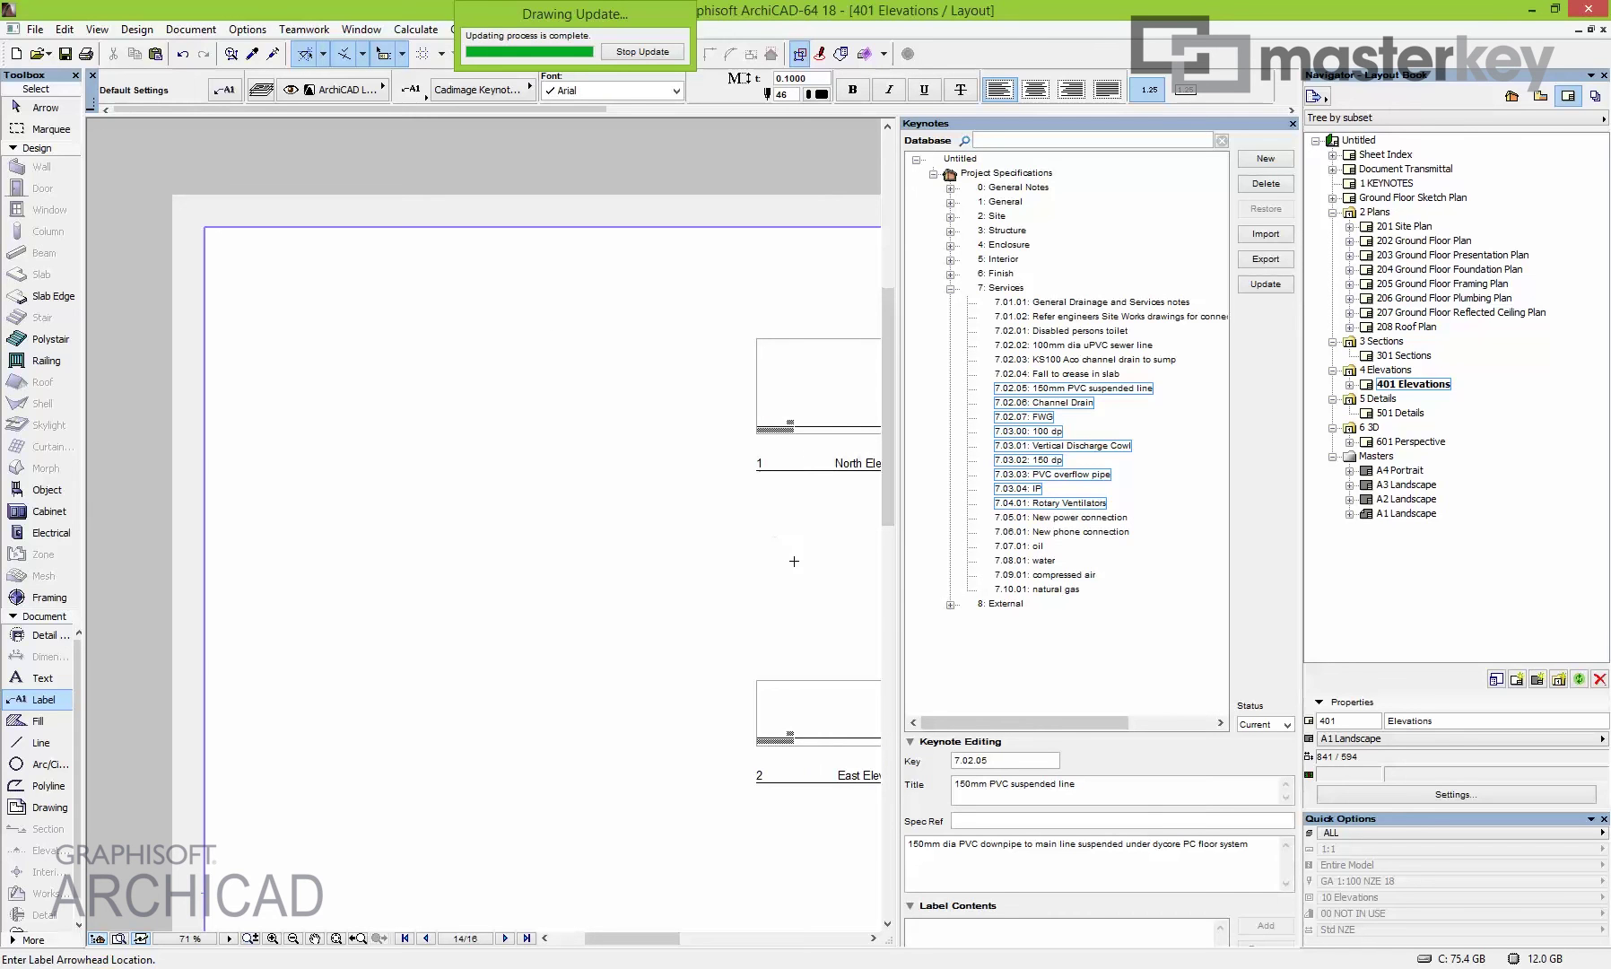
pyautogui.moveTo(836, 549)
pyautogui.mouseDown(button='middle')
pyautogui.moveTo(705, 522)
pyautogui.moveTo(416, 538)
pyautogui.mouseUp(button='middle')
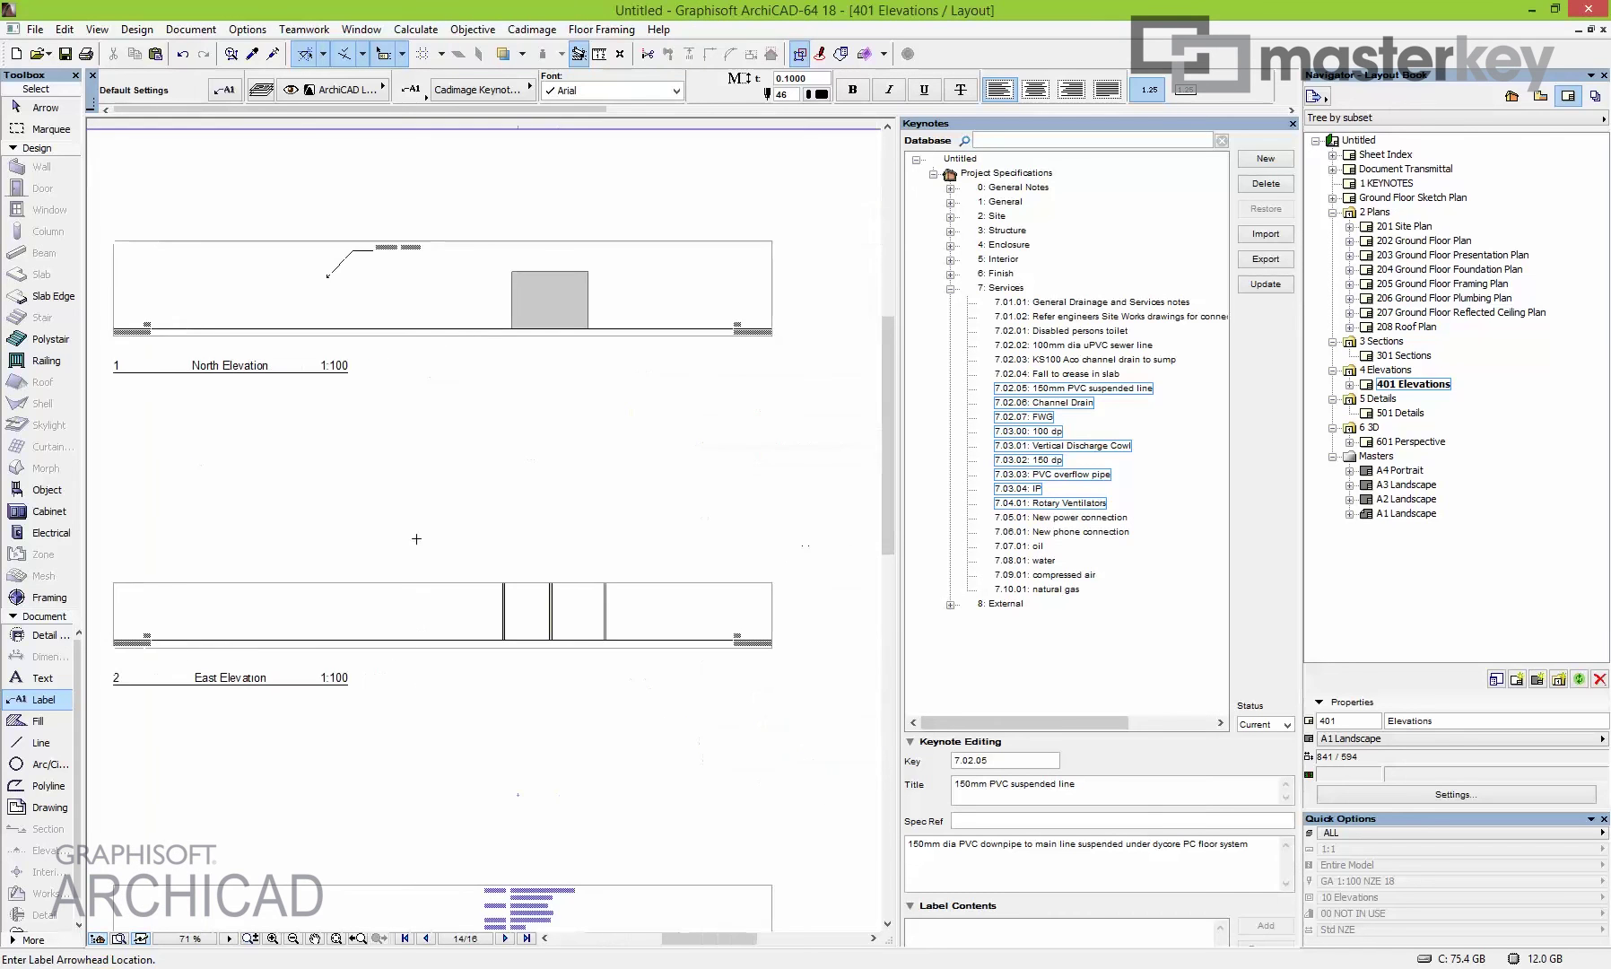
pyautogui.moveTo(518, 794); pyautogui.dragTo(530, 449, button='middle')
pyautogui.scroll(4, 534, 518)
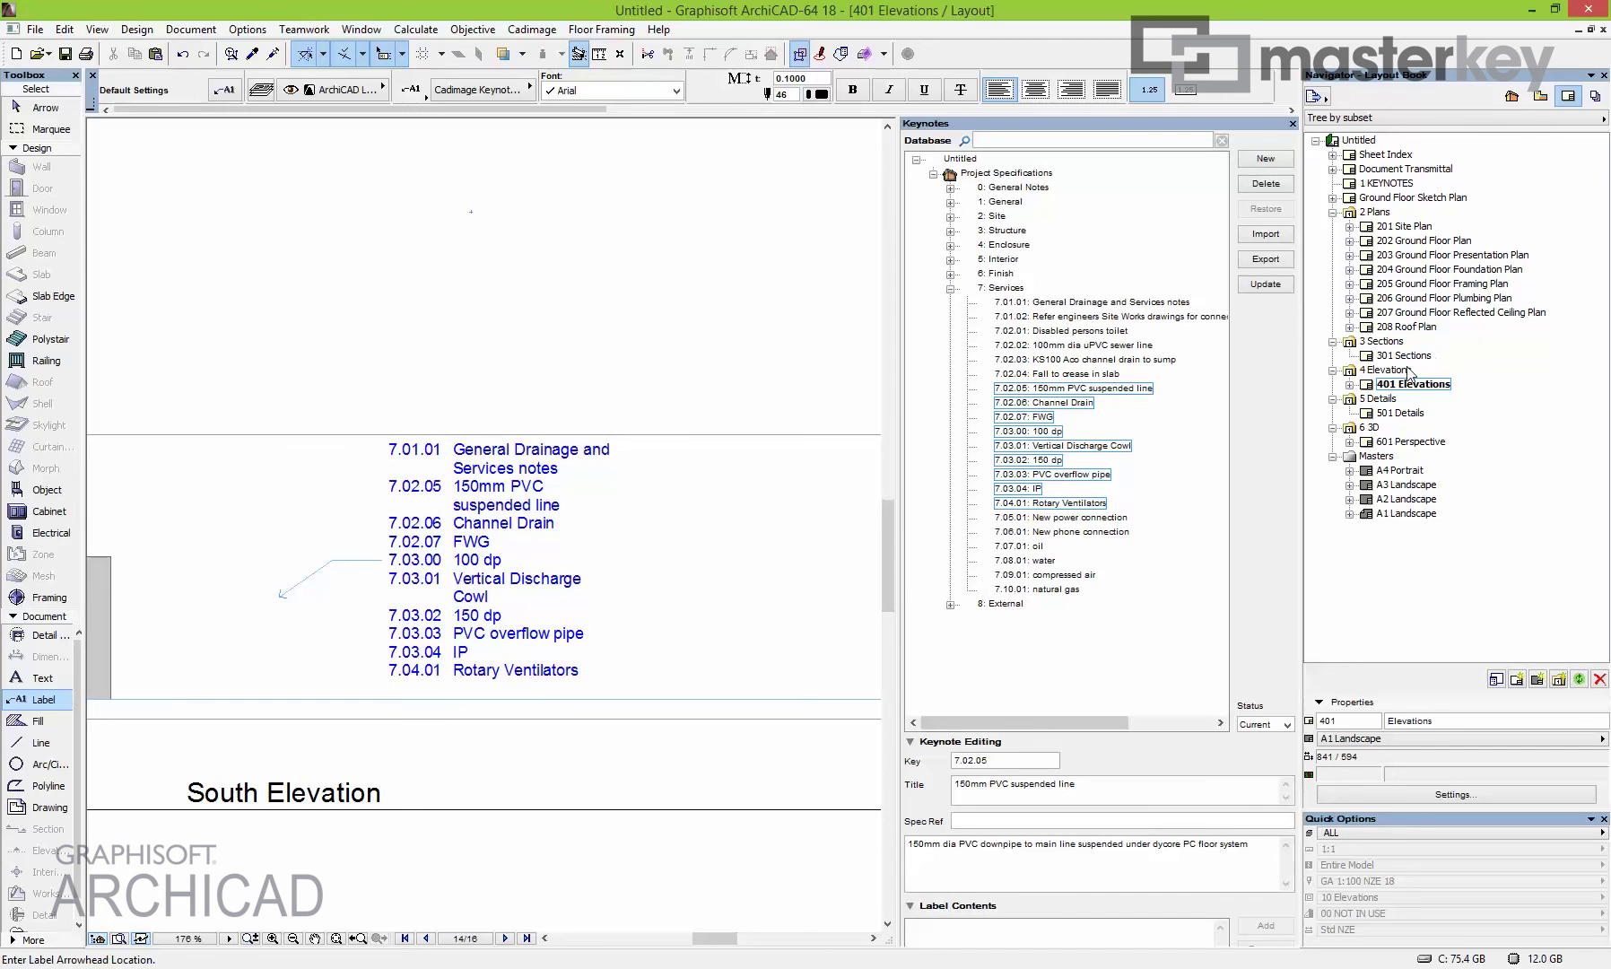
# Open the KEYNOTES layout and change its master layout to A3 Landscape.
pyautogui.doubleClick(1389, 183)
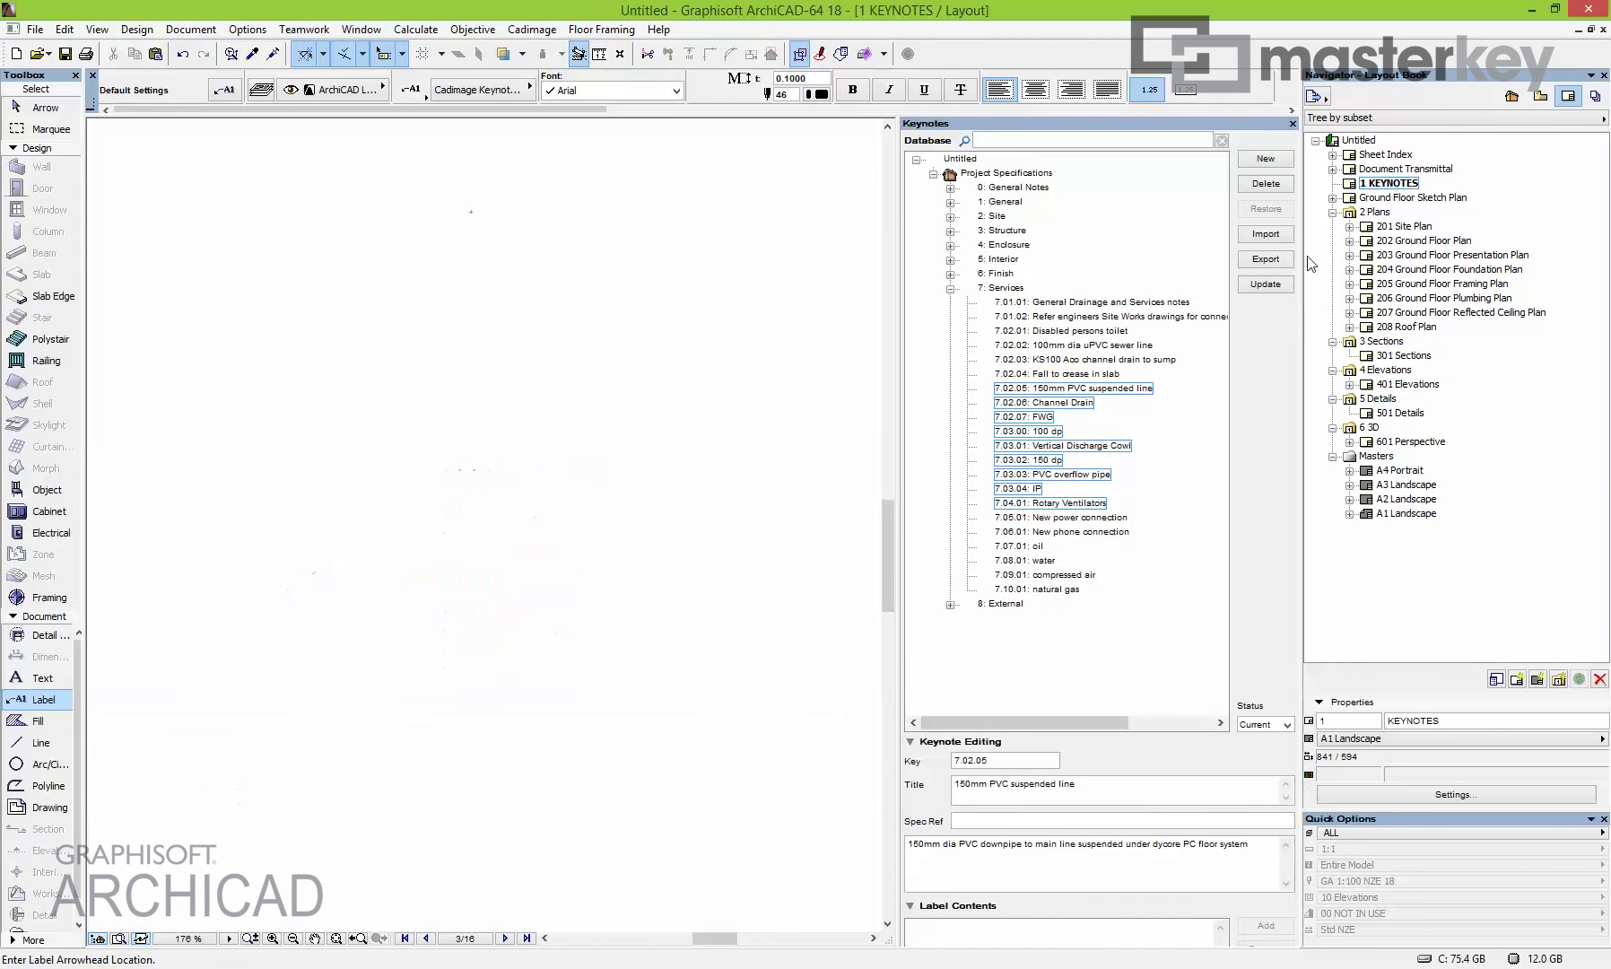
pyautogui.scroll(2, 602, 452)
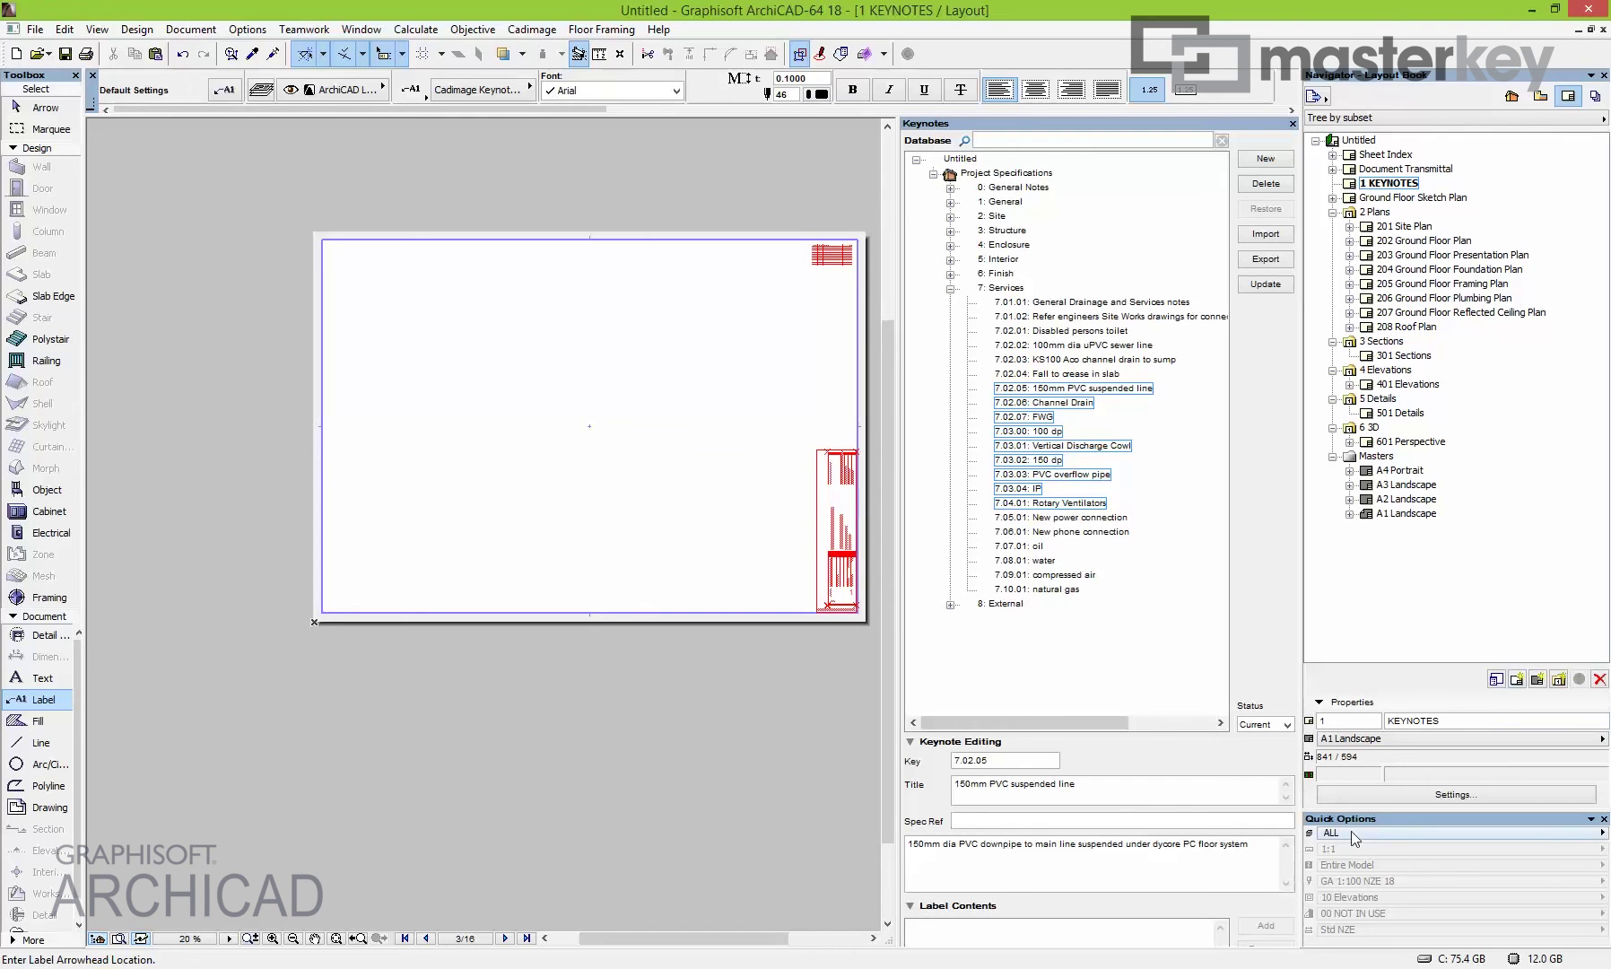
pyautogui.click(1386, 738)
pyautogui.click(1260, 755)
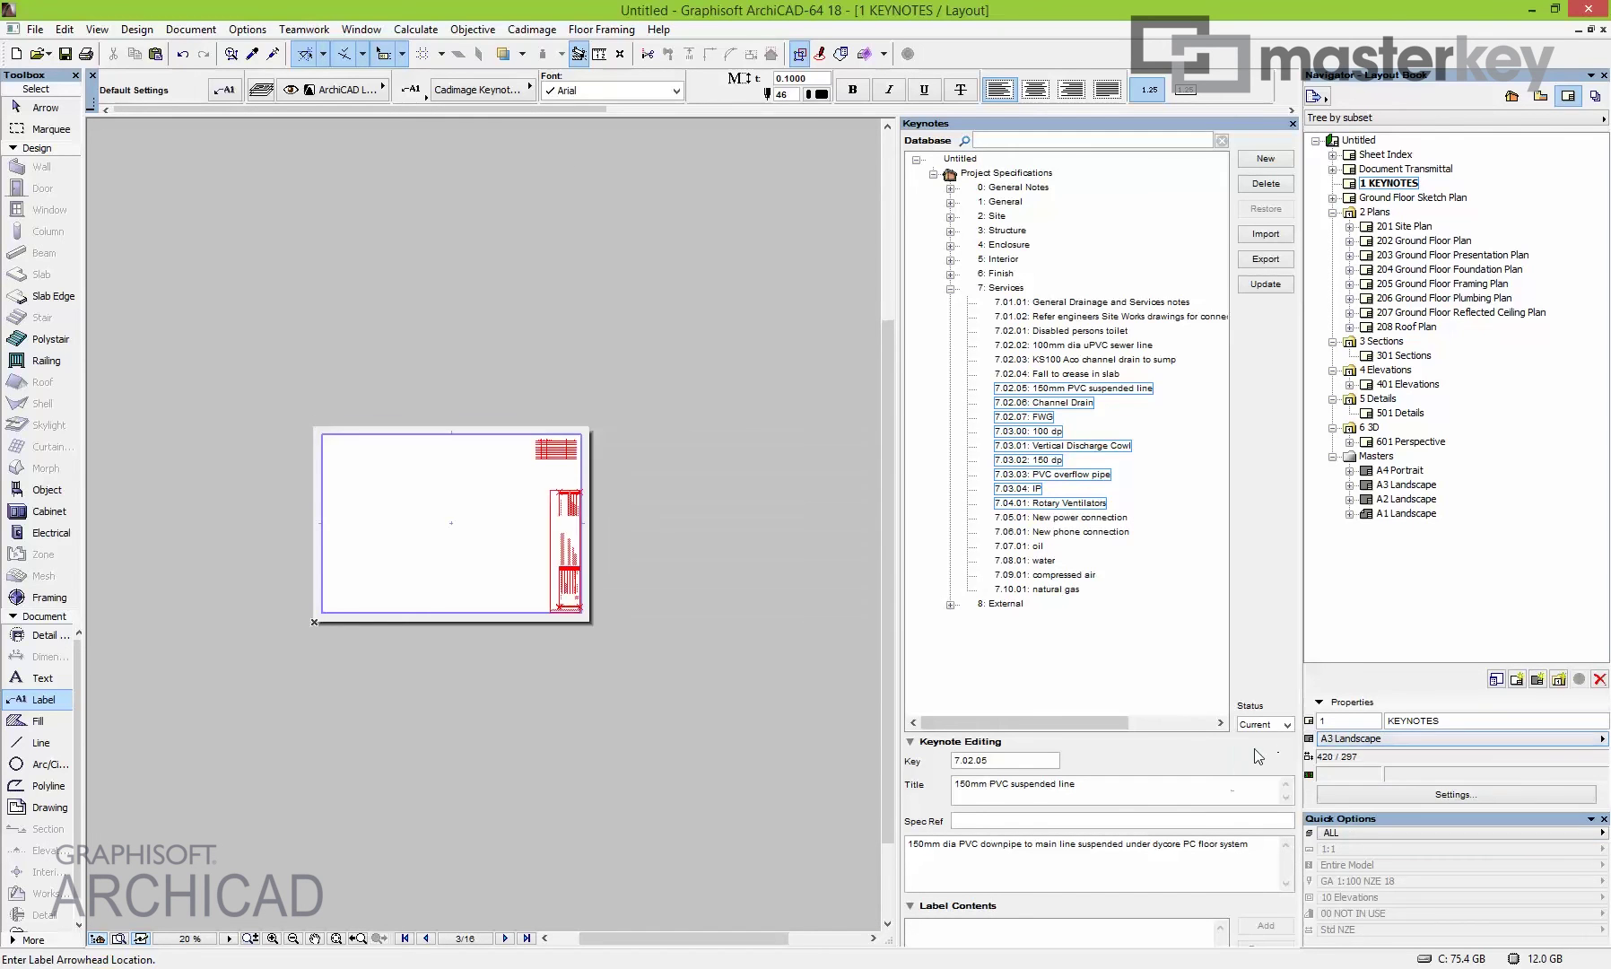
pyautogui.scroll(8, 600, 572)
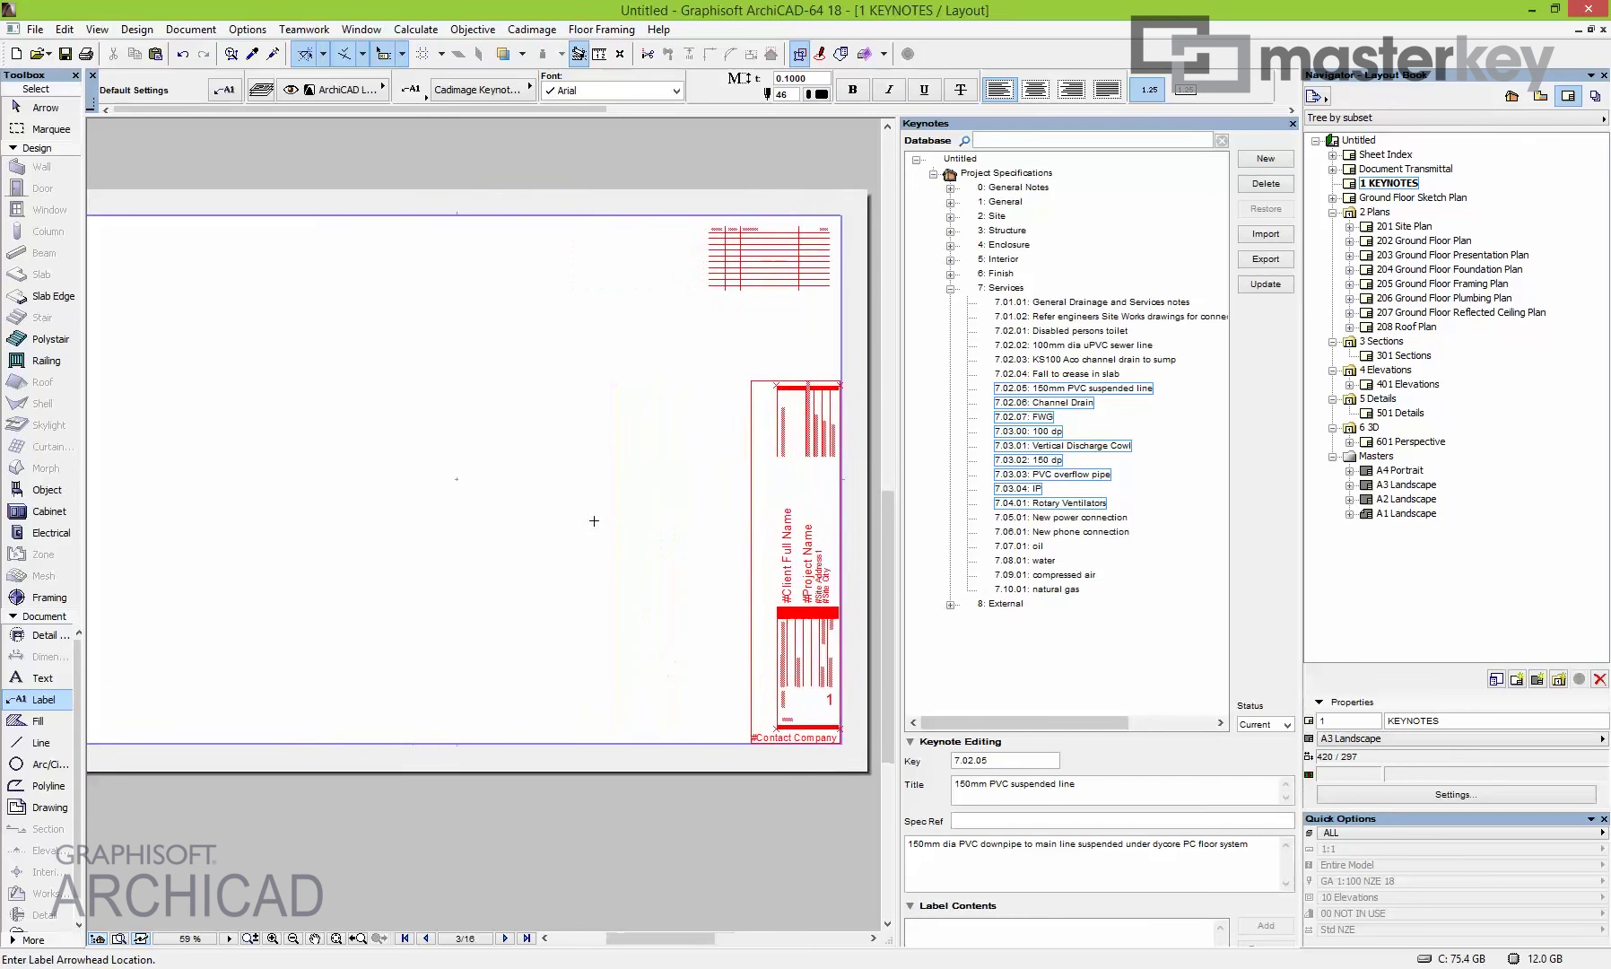
# Create a keynote schedule for the current layout only, including only keynotes used in the project, and check its entries.
pyautogui.click(532, 29)
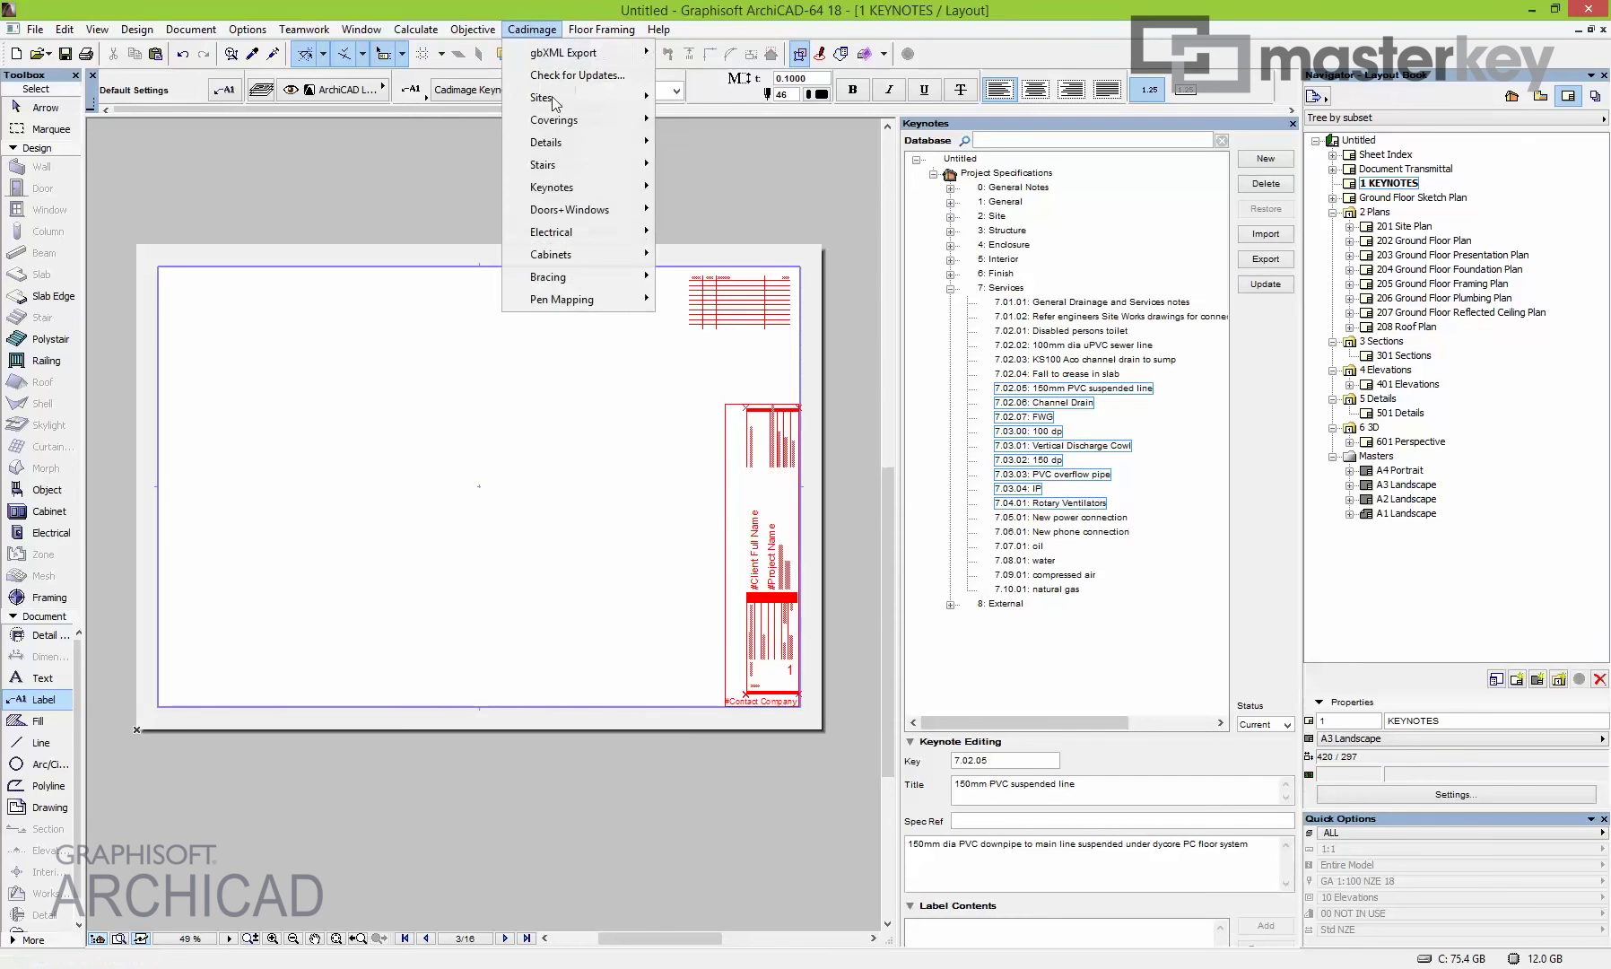
pyautogui.moveTo(596, 188)
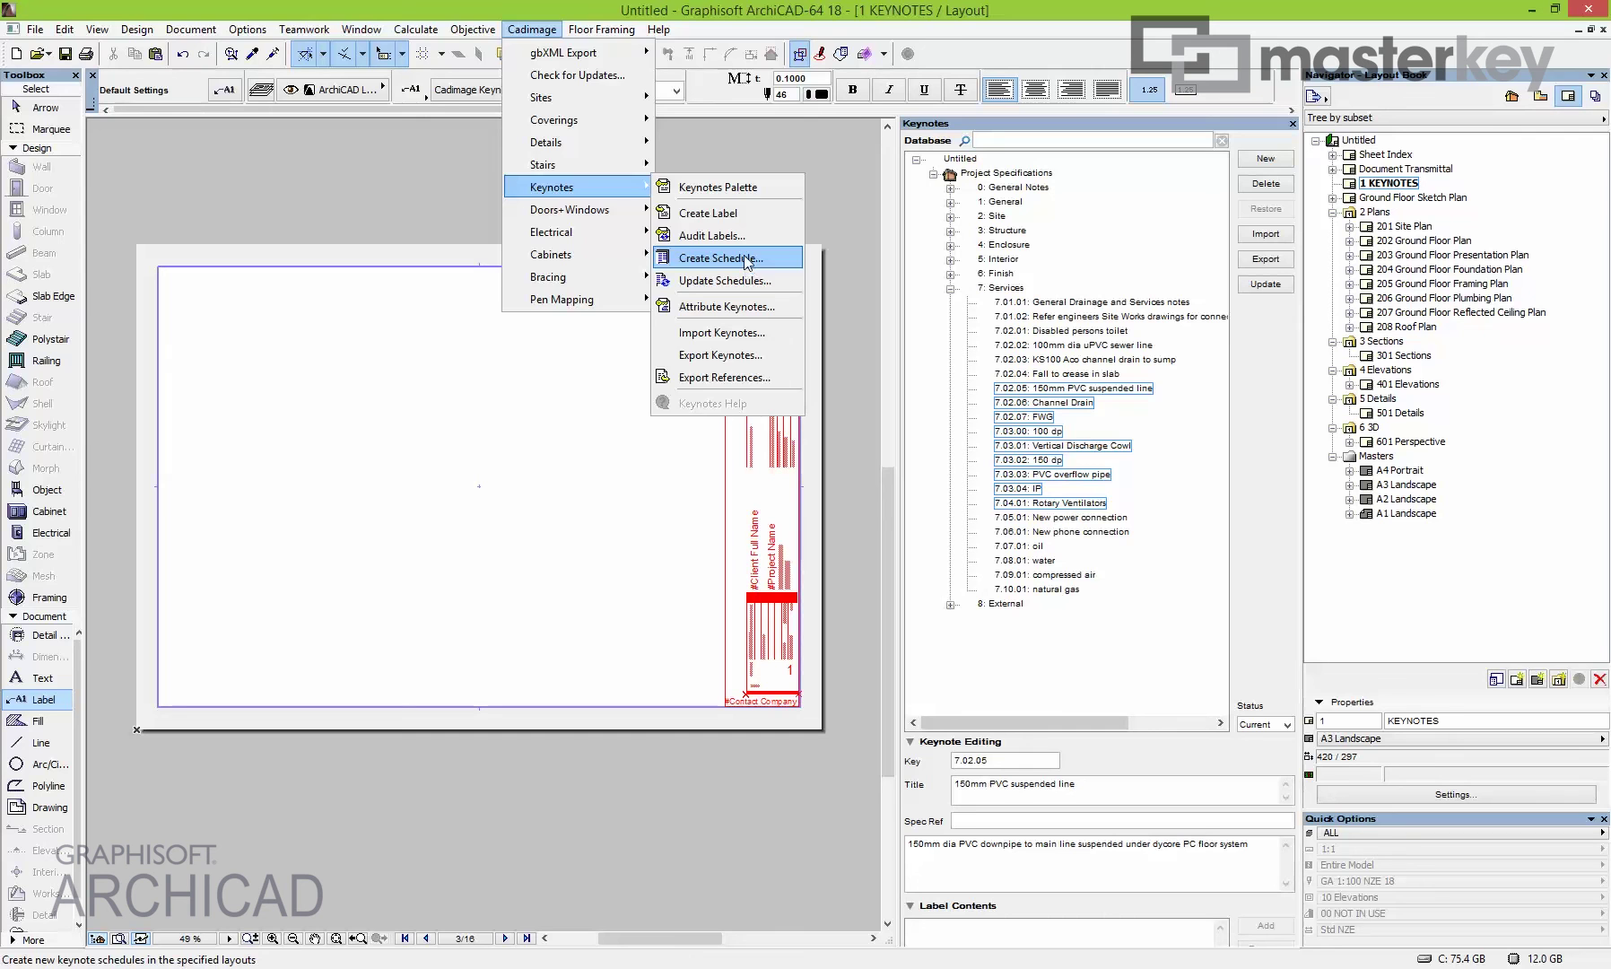
pyautogui.click(745, 258)
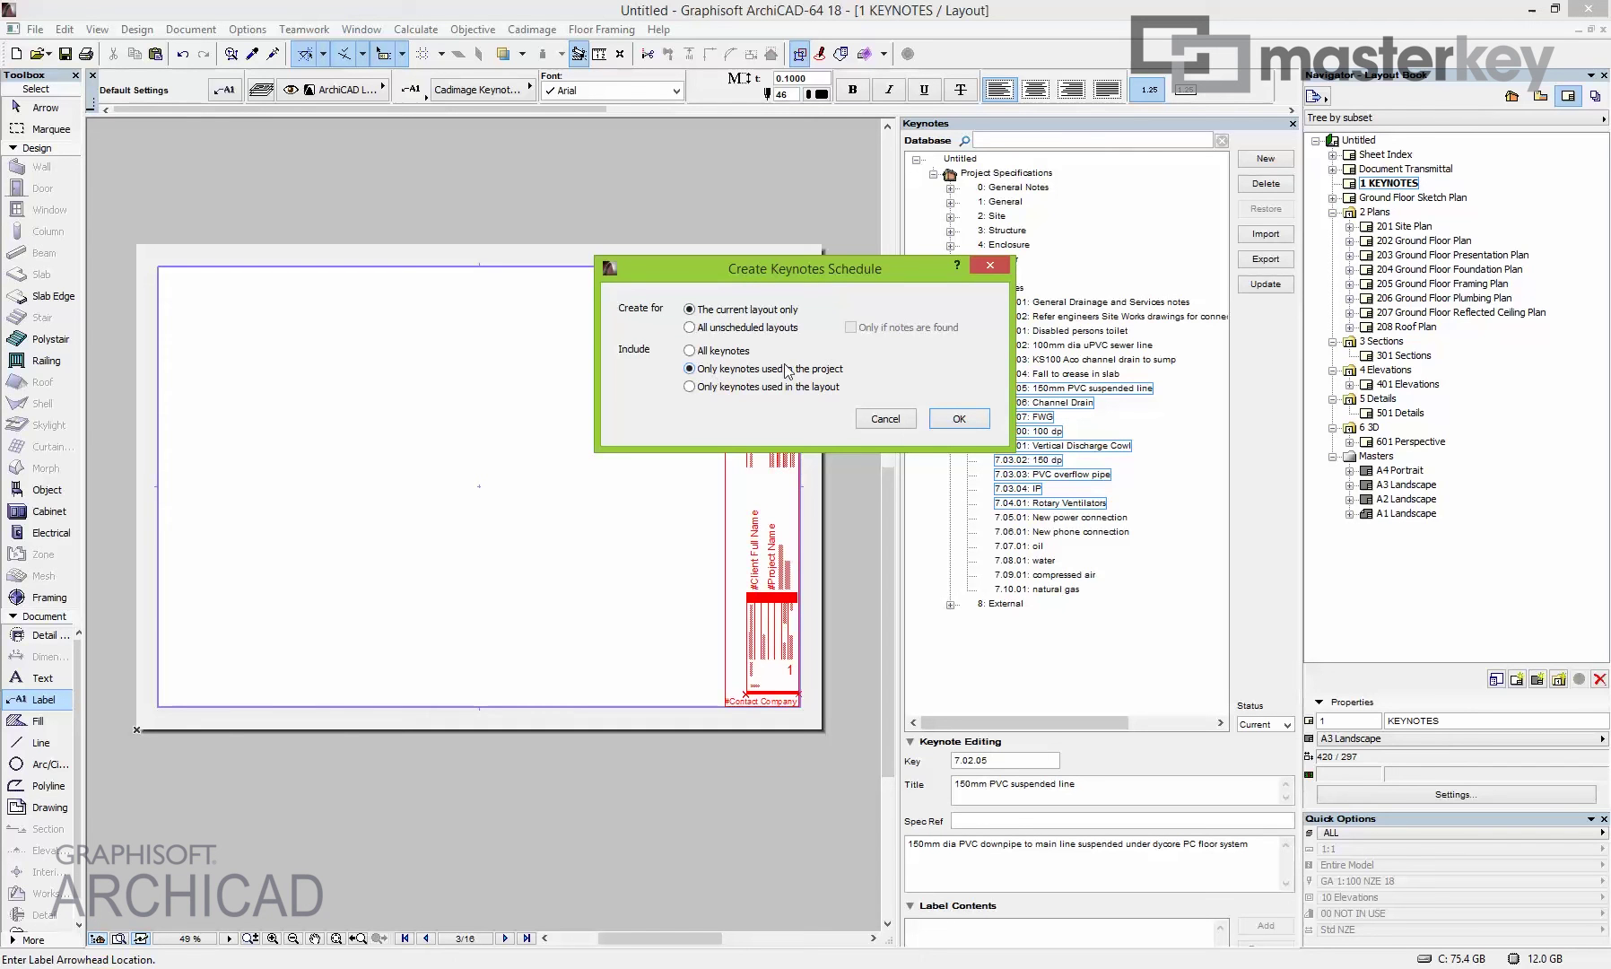
pyautogui.click(956, 419)
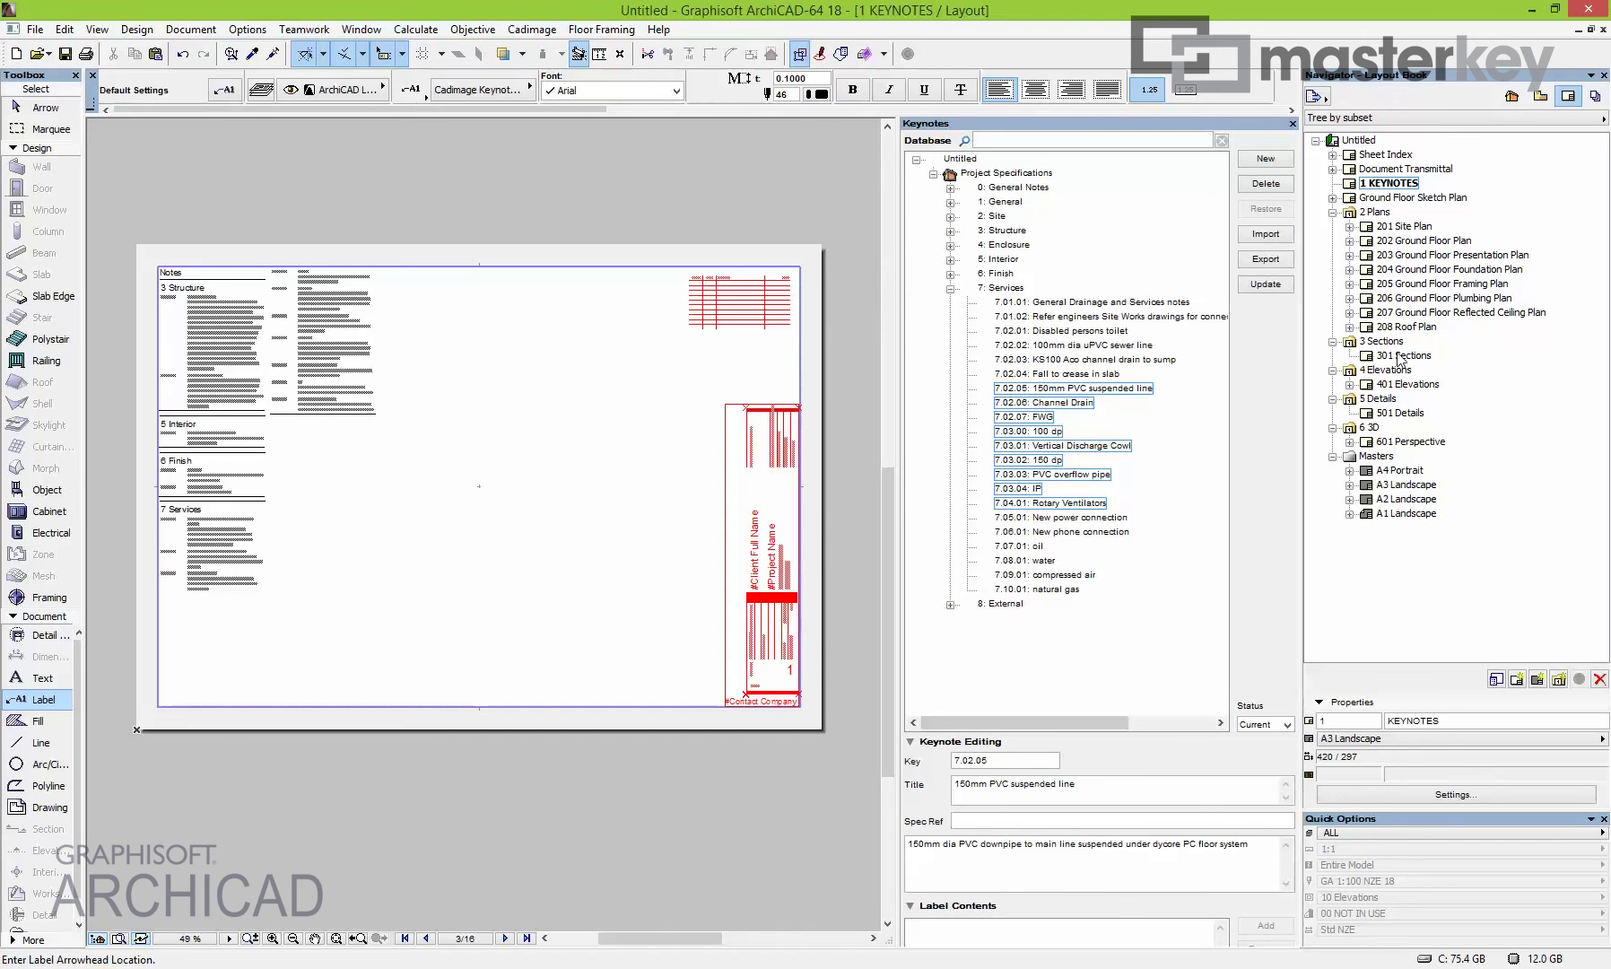
pyautogui.scroll(4, 157, 399)
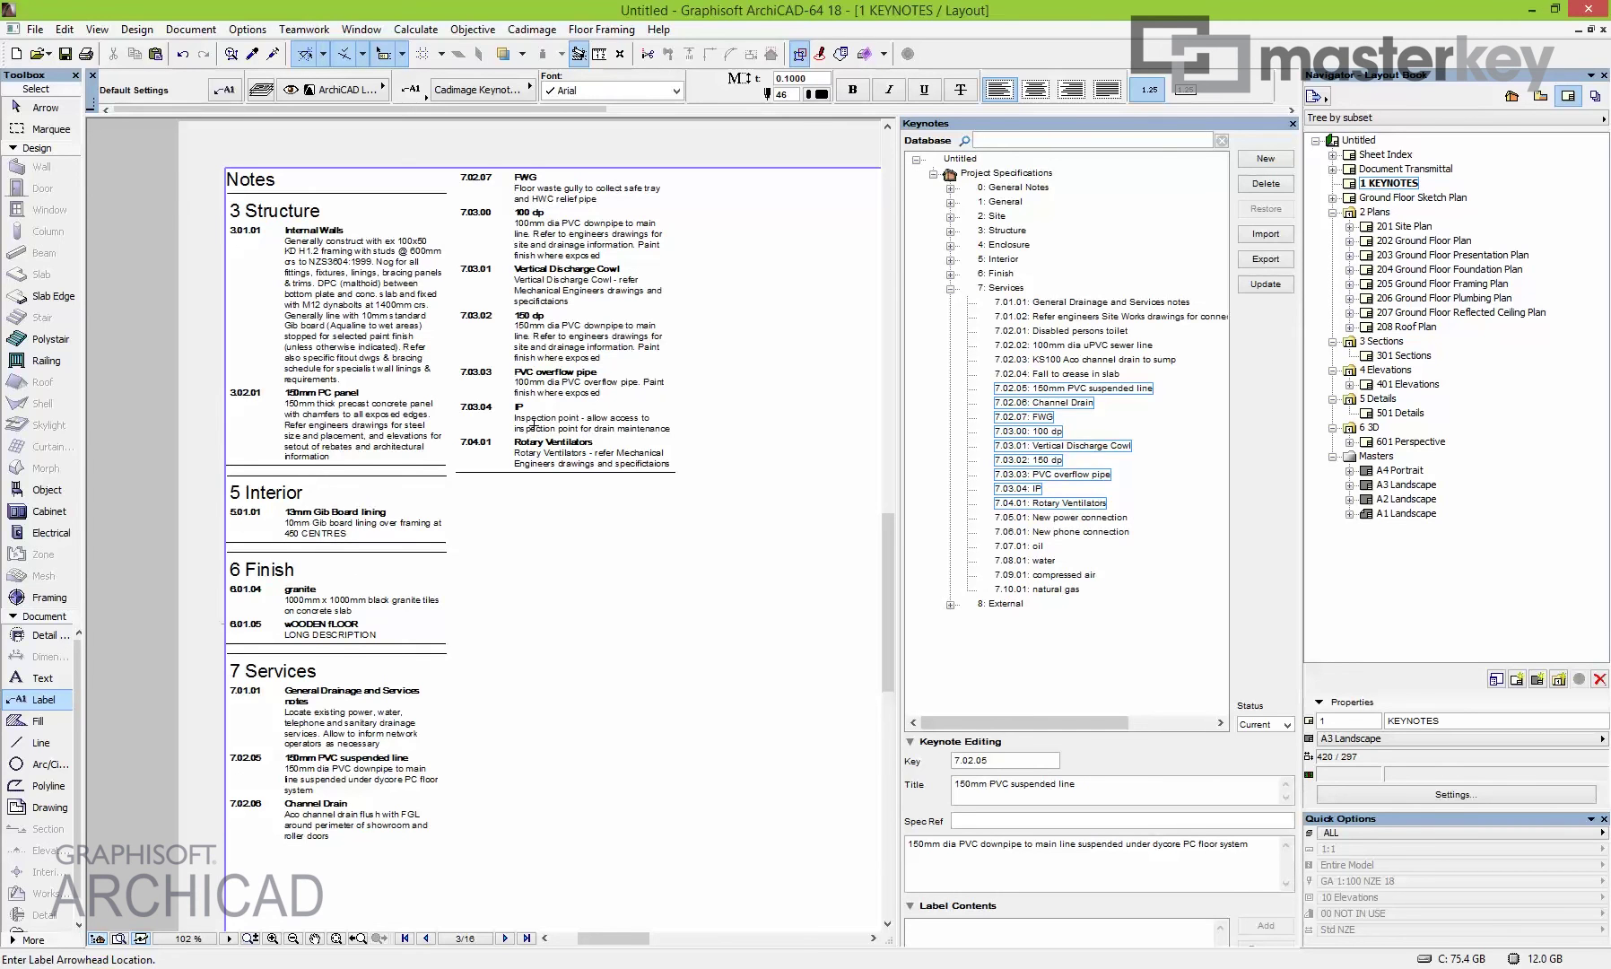
pyautogui.scroll(-2, 534, 423)
pyautogui.scroll(1, 534, 424)
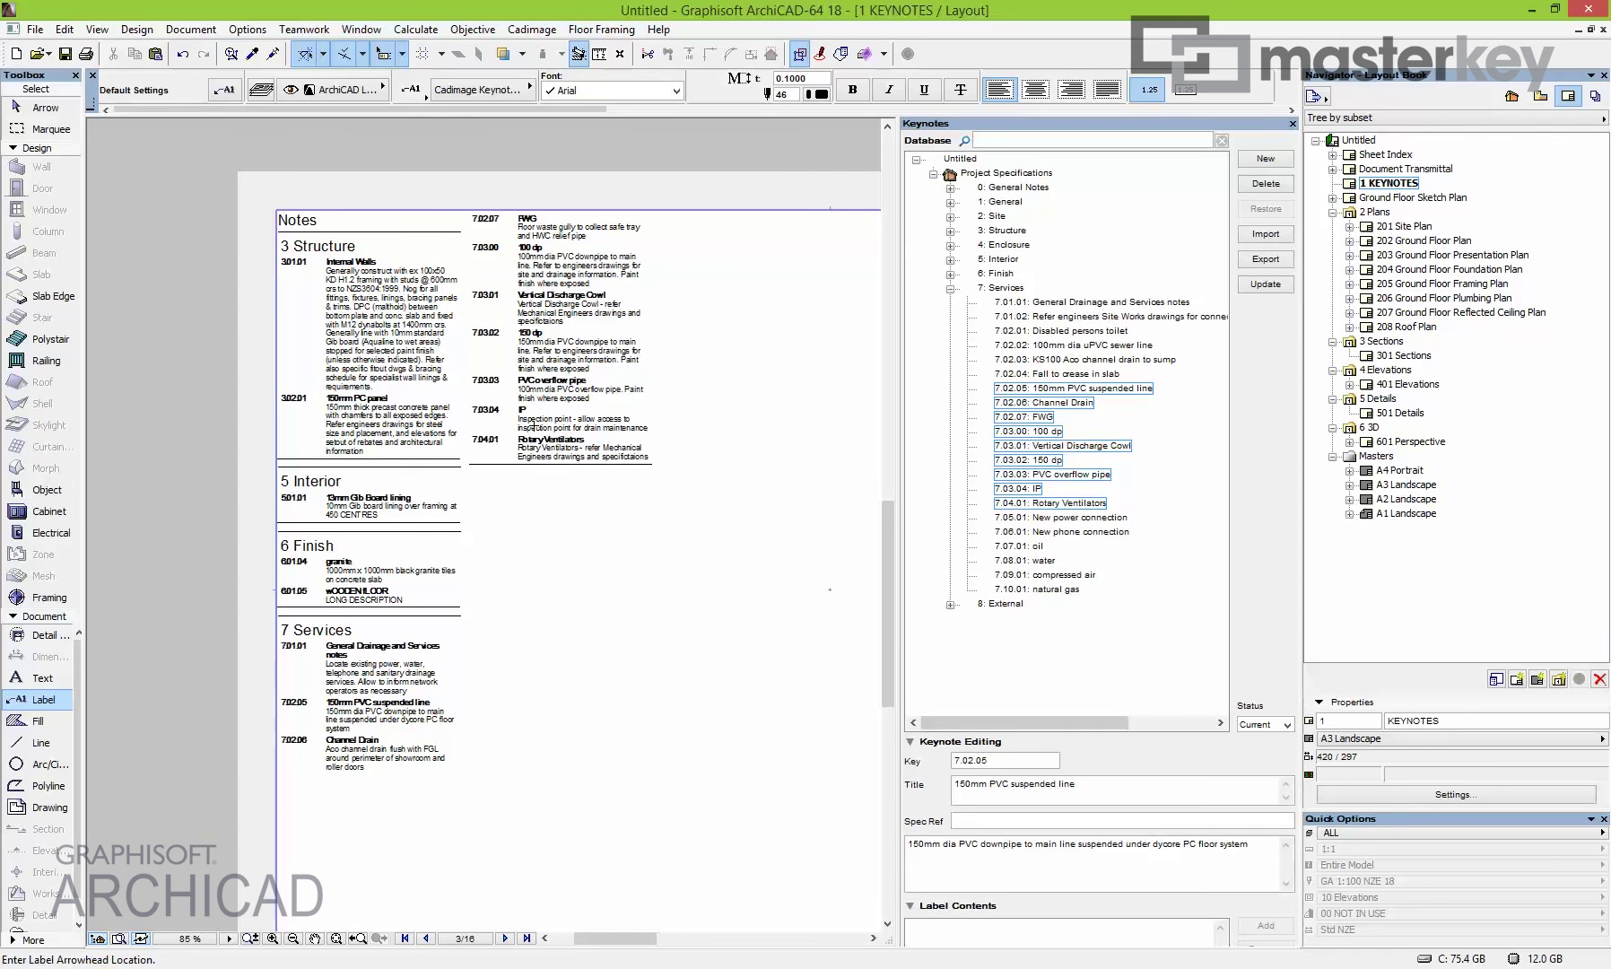